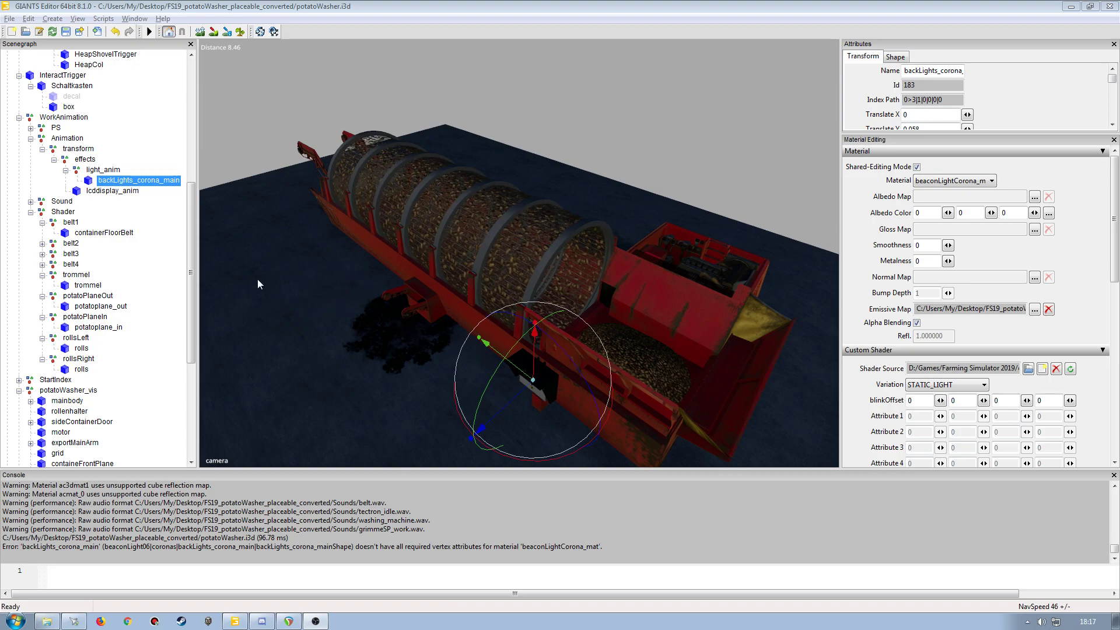
# - Select the potatoWasher root node and examine the conveyor arms and the whole machine from several angles
pyautogui.moveTo(192, 244); pyautogui.dragTo(192, 265)
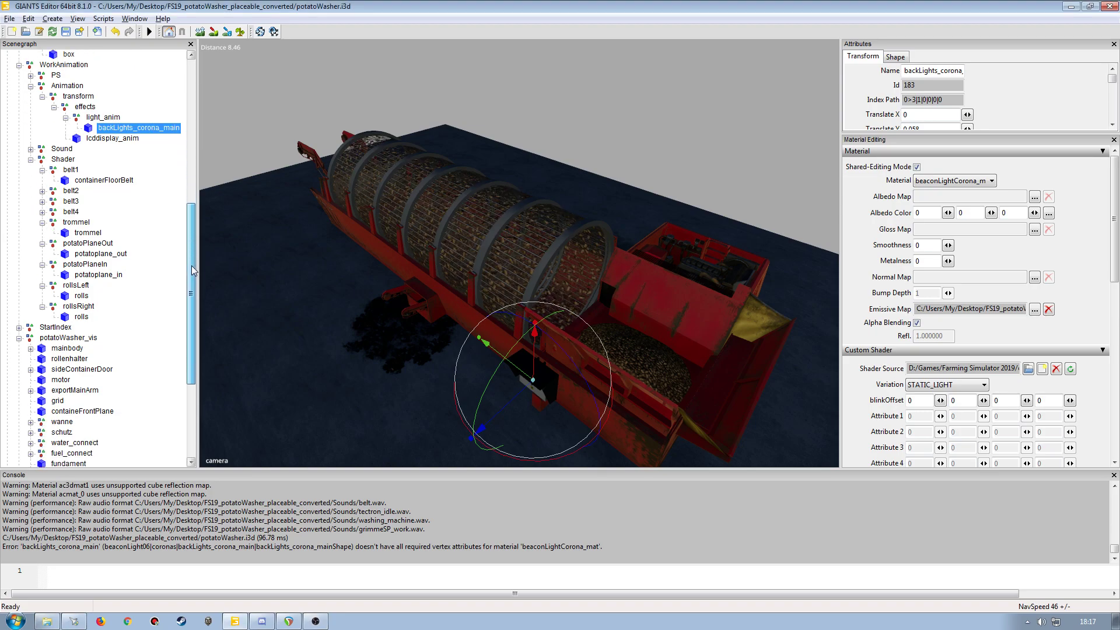
pyautogui.moveTo(422, 279)
pyautogui.keyDown('alt'); pyautogui.mouseDown(button='middle')
pyautogui.moveTo(347, 237)
pyautogui.moveTo(424, 273)
pyautogui.mouseUp(button='middle'); pyautogui.keyUp('alt')
pyautogui.scroll(5, 383, 240)
pyautogui.keyDown('alt'); pyautogui.moveTo(425, 273); pyautogui.dragTo(507, 296); pyautogui.keyUp('alt')
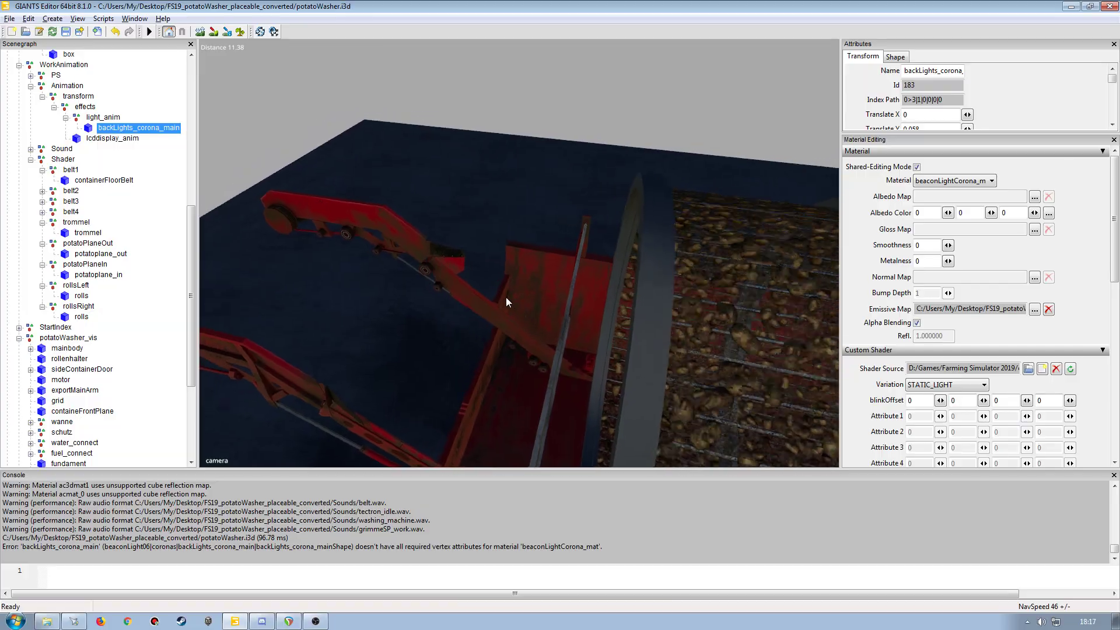
pyautogui.moveTo(192, 258); pyautogui.dragTo(193, 110)
pyautogui.click(50, 53)
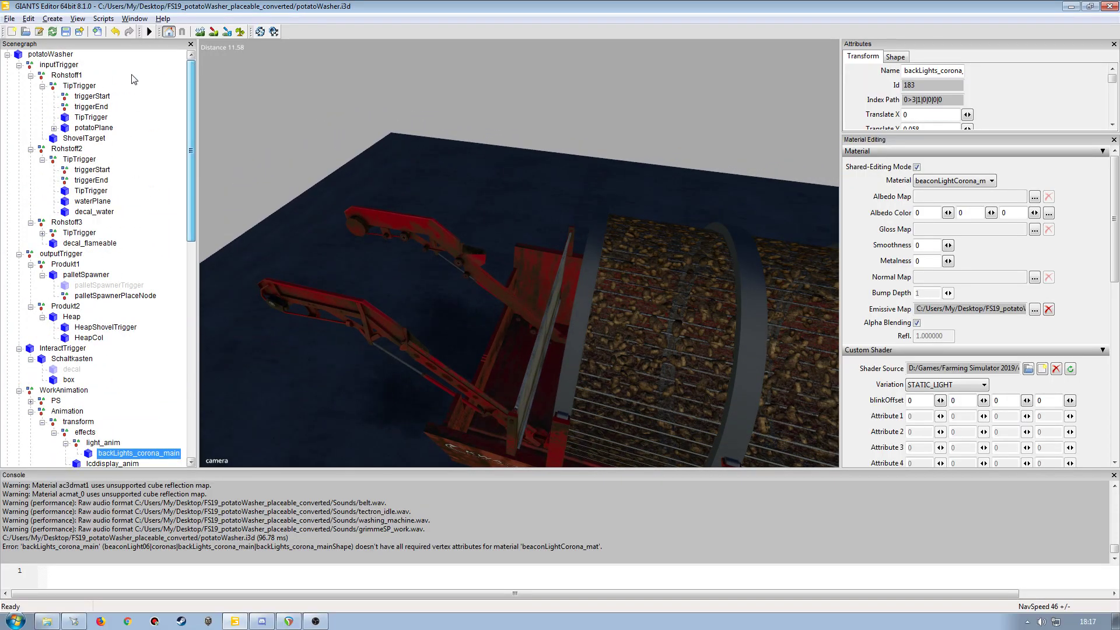
pyautogui.moveTo(374, 248)
pyautogui.keyDown('alt'); pyautogui.mouseDown()
pyautogui.moveTo(404, 242)
pyautogui.moveTo(380, 350)
pyautogui.moveTo(370, 261)
pyautogui.mouseUp(); pyautogui.keyUp('alt')
pyautogui.scroll(-5, 405, 243)
pyautogui.scroll(5, 369, 251)
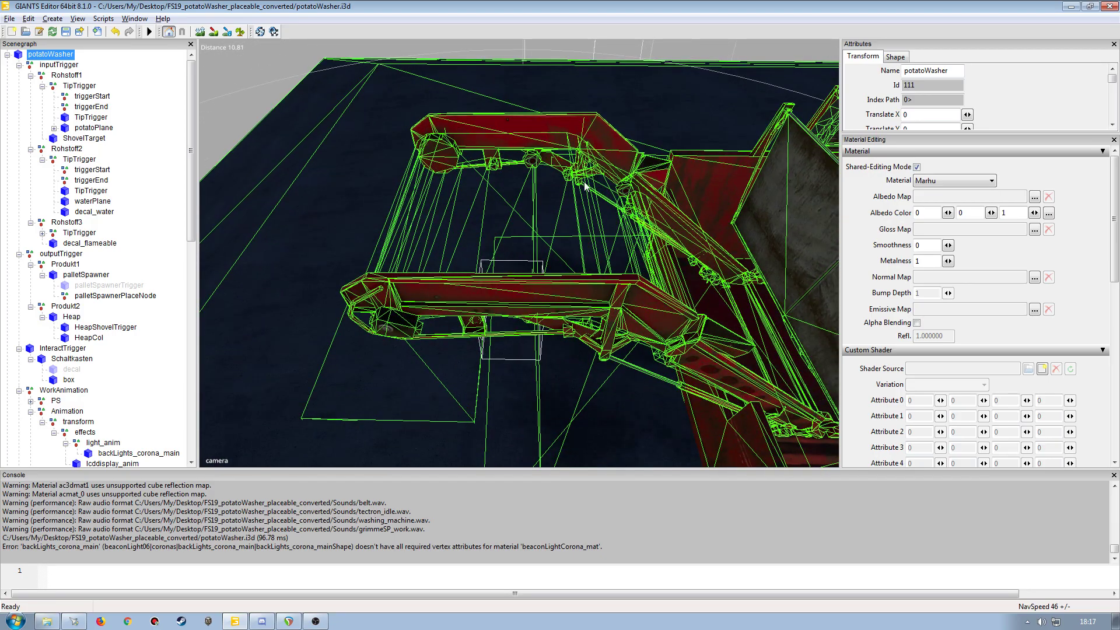
pyautogui.keyDown('alt'); pyautogui.moveTo(603, 293); pyautogui.dragTo(287, 231); pyautogui.keyUp('alt')
pyautogui.scroll(-4, 464, 239)
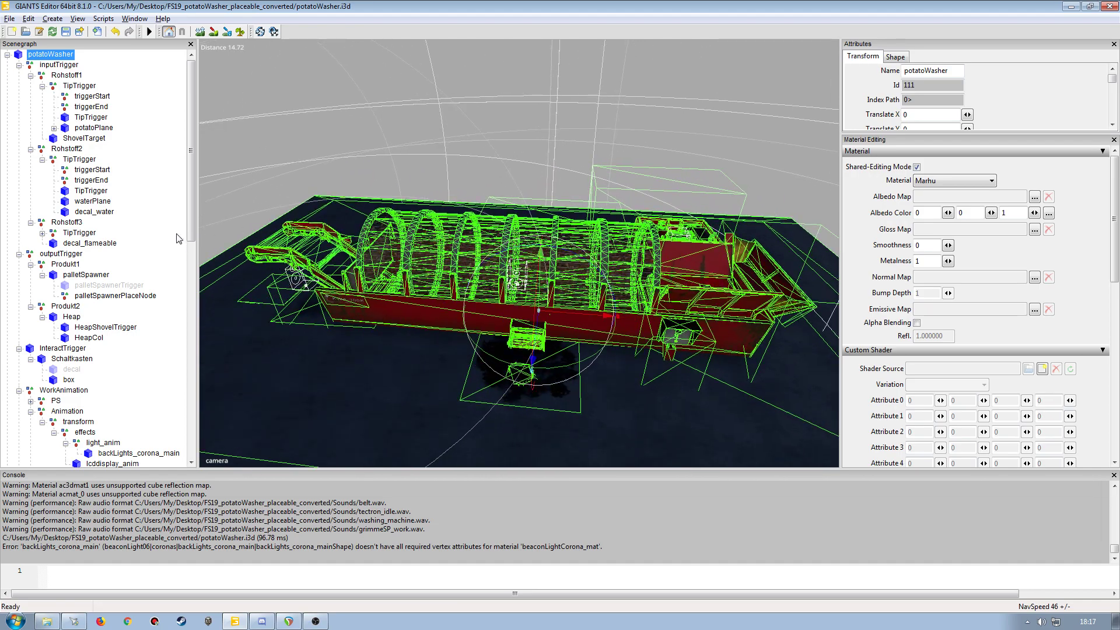
# - Inspect the rolls object under rollsLeft, then deselect it and examine the trommel drum up close
pyautogui.moveTo(191, 218); pyautogui.dragTo(189, 331)
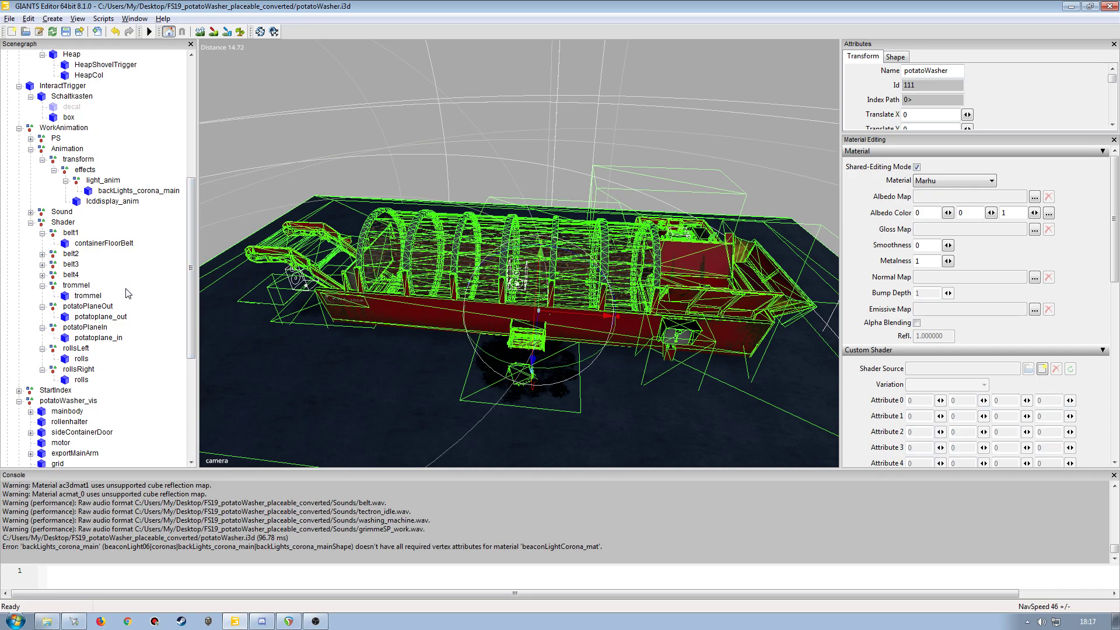
pyautogui.click(83, 360)
pyautogui.keyDown('alt'); pyautogui.moveTo(322, 358); pyautogui.dragTo(450, 341); pyautogui.keyUp('alt')
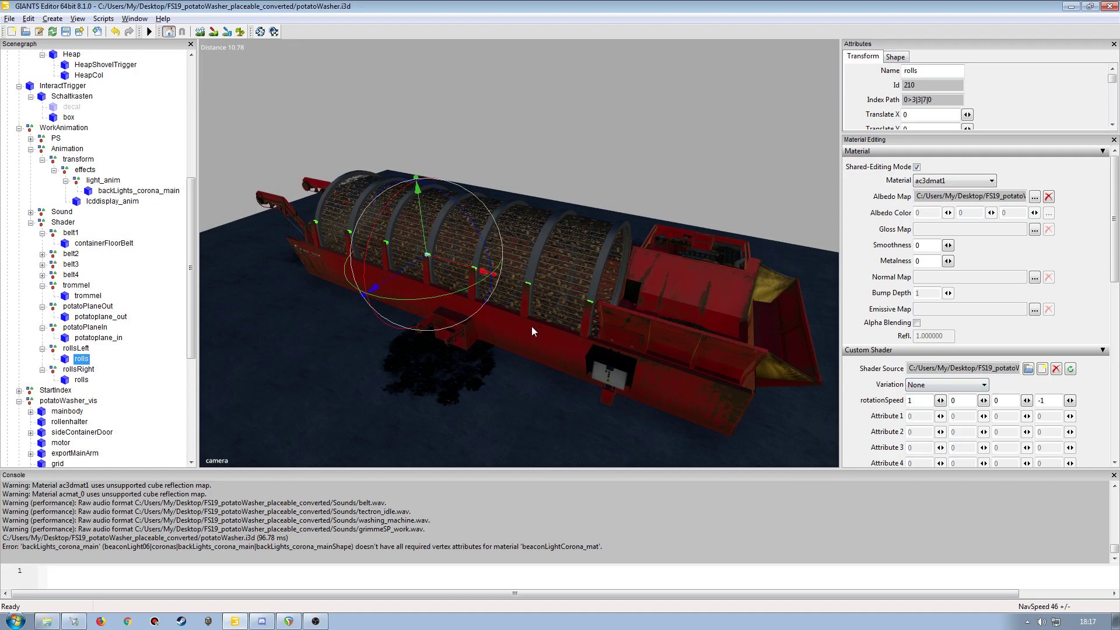
pyautogui.click(420, 354)
pyautogui.moveTo(419, 353); pyautogui.dragTo(416, 309, button='middle')
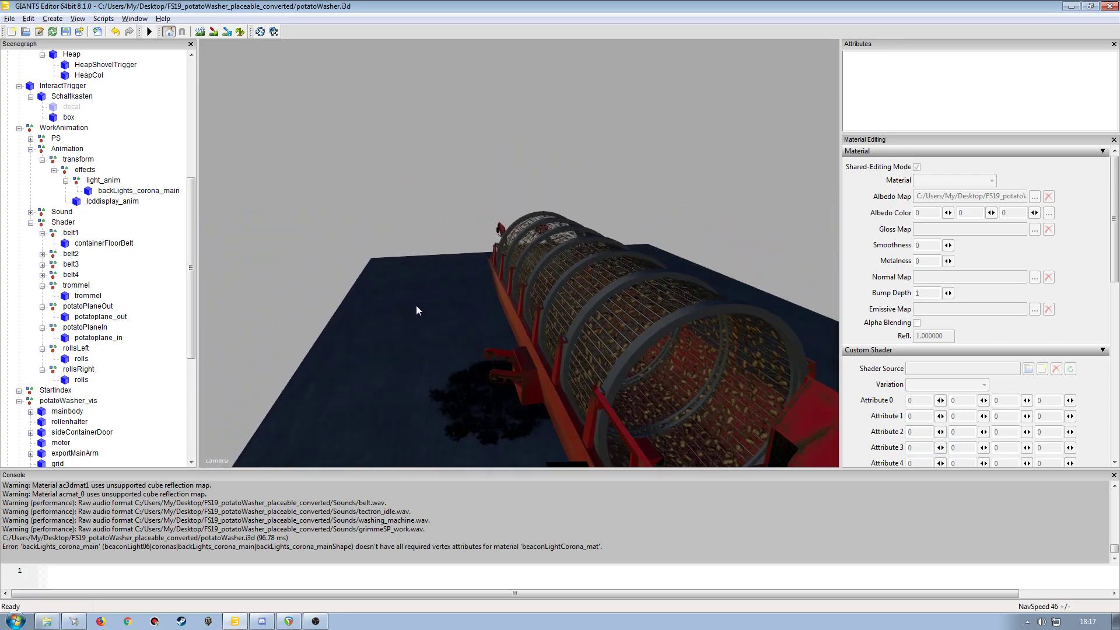
pyautogui.keyDown('alt'); pyautogui.moveTo(415, 304); pyautogui.dragTo(477, 337); pyautogui.keyUp('alt')
pyautogui.scroll(5, 477, 327)
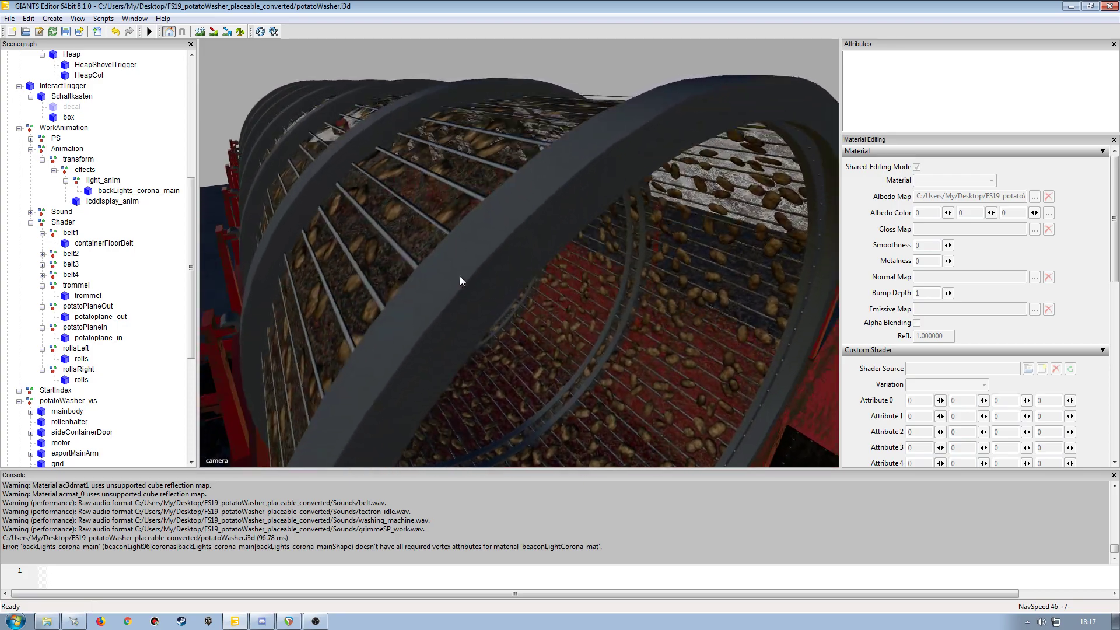
pyautogui.scroll(-10, 566, 293)
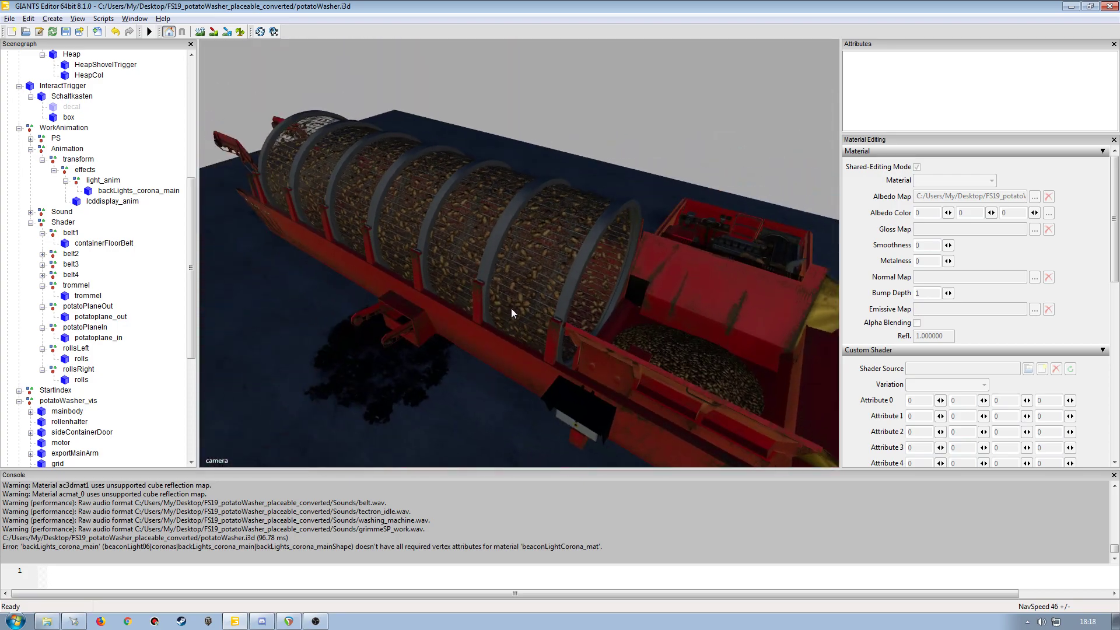
pyautogui.keyDown('alt'); pyautogui.moveTo(468, 307); pyautogui.dragTo(468, 302); pyautogui.keyUp('alt')
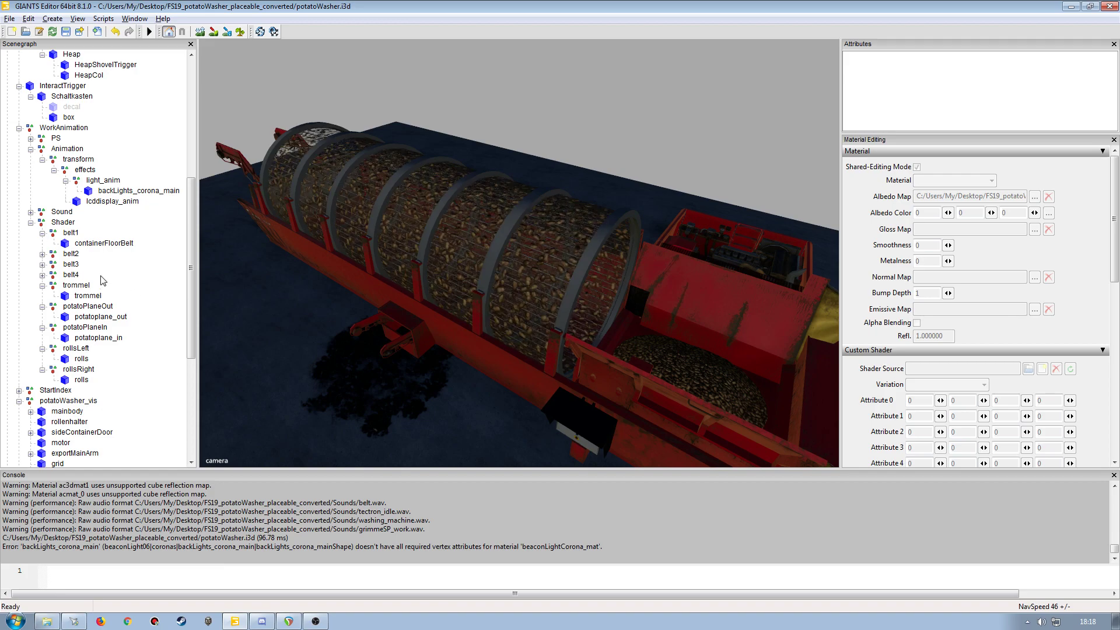
# - Select containerFloorBelt under belt1 and look at the belt inside the input hopper
pyautogui.click(97, 243)
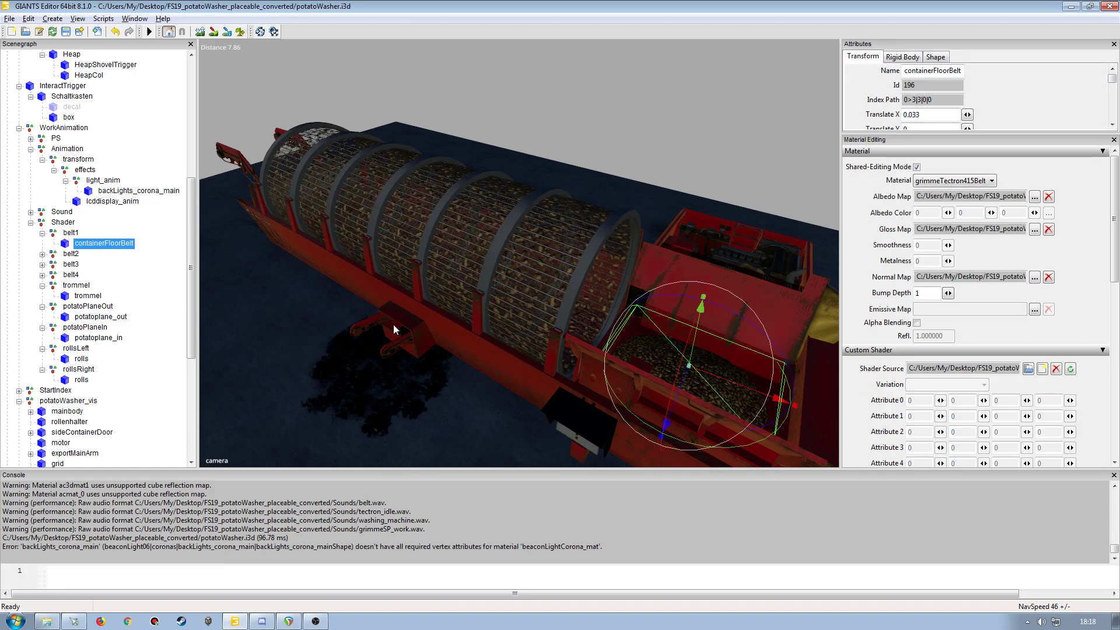
pyautogui.keyDown('alt'); pyautogui.moveTo(380, 325); pyautogui.dragTo(522, 306); pyautogui.keyUp('alt')
pyautogui.scroll(3, 468, 327)
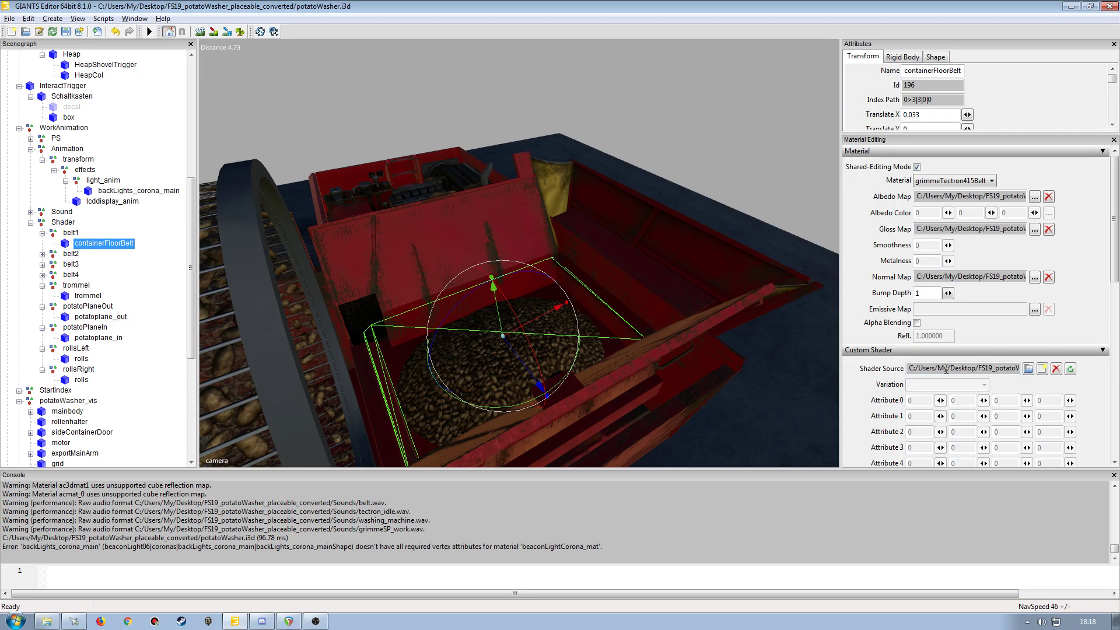
# - Look through the shader files in D:\Games\Farming Simulator 2019\data\shaders from the belt's shader source, then cancel the file selection
pyautogui.click(1042, 370)
pyautogui.click(52, 105)
pyautogui.click(60, 300)
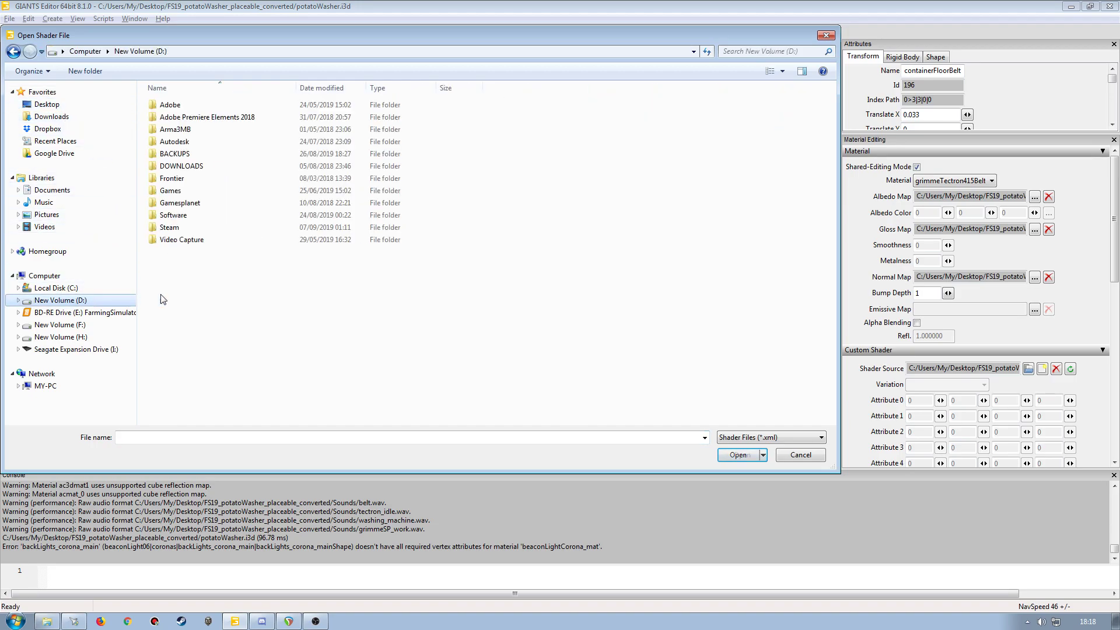
pyautogui.click(172, 192)
pyautogui.doubleClick(173, 191)
pyautogui.doubleClick(175, 105)
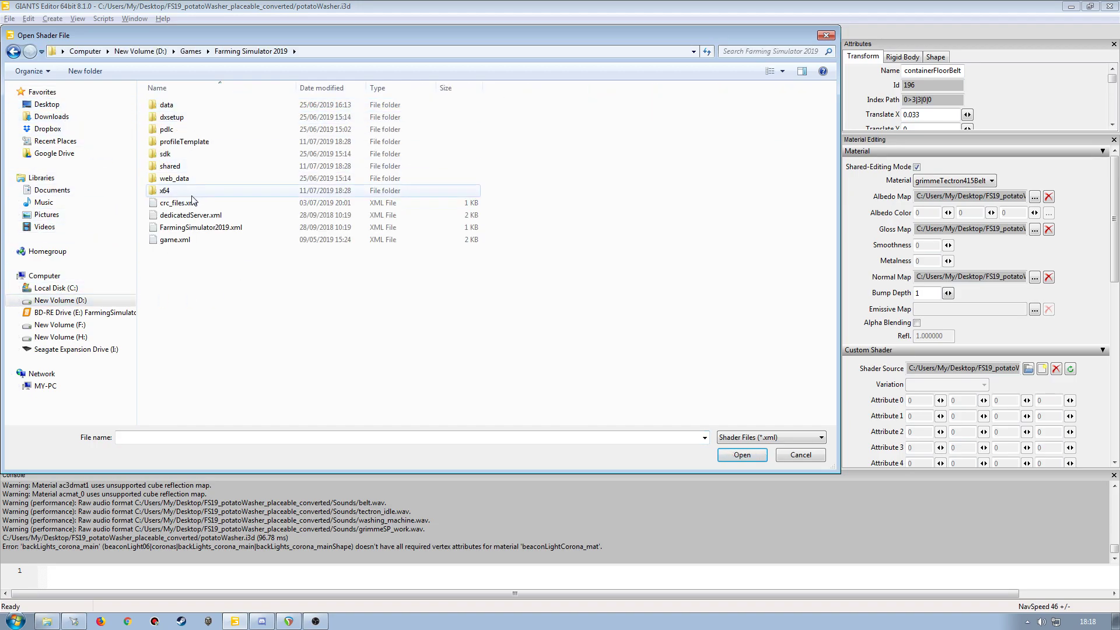
pyautogui.doubleClick(166, 105)
pyautogui.doubleClick(171, 215)
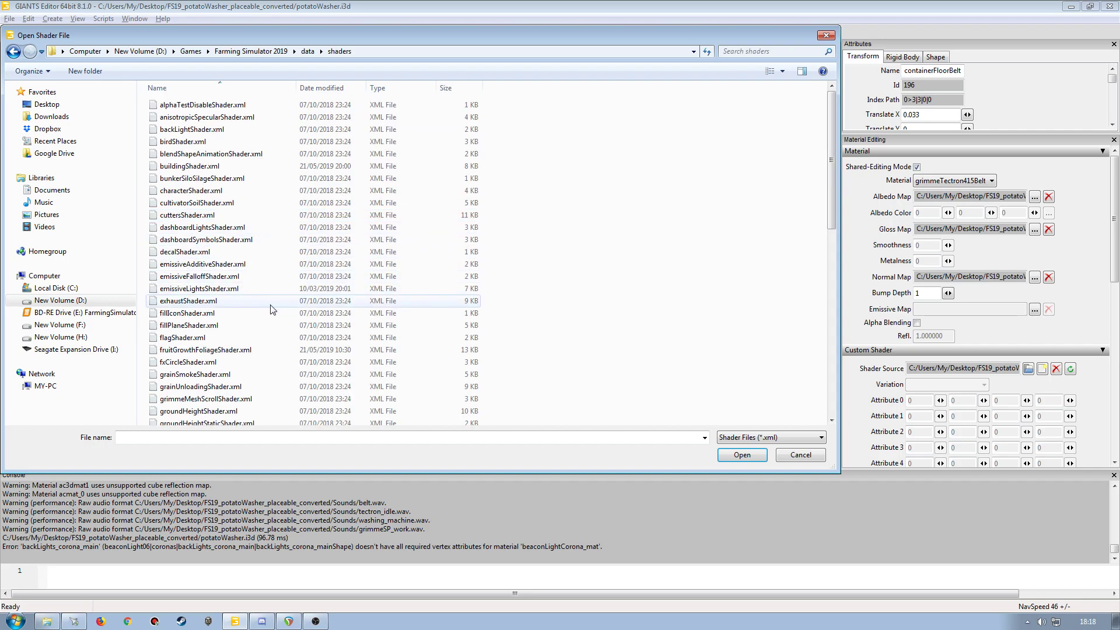
pyautogui.scroll(-10, 226, 326)
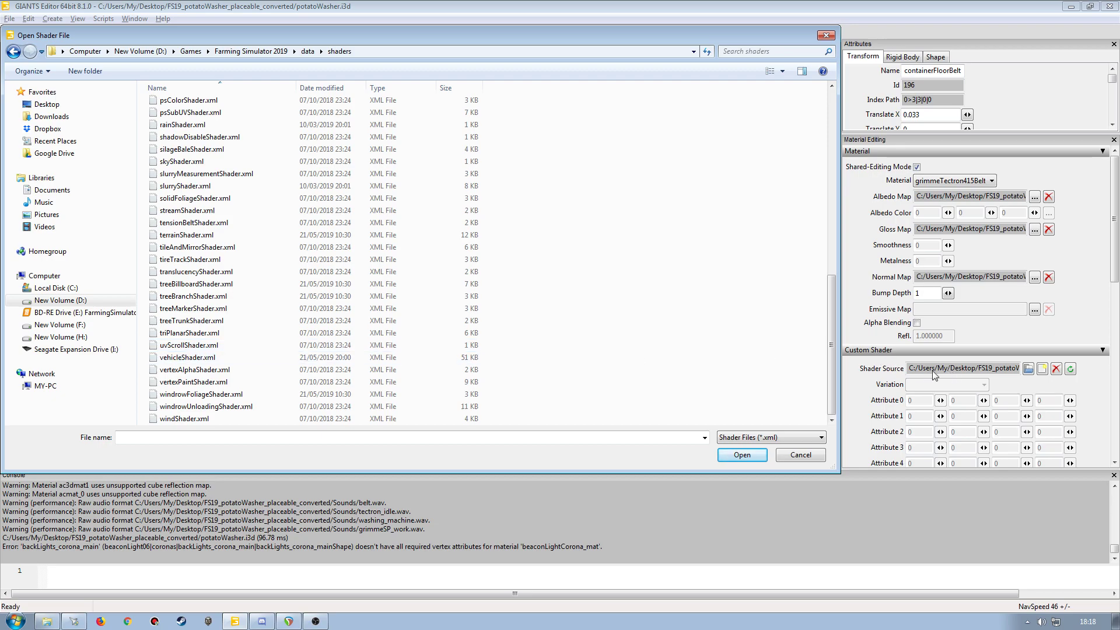
pyautogui.click(801, 455)
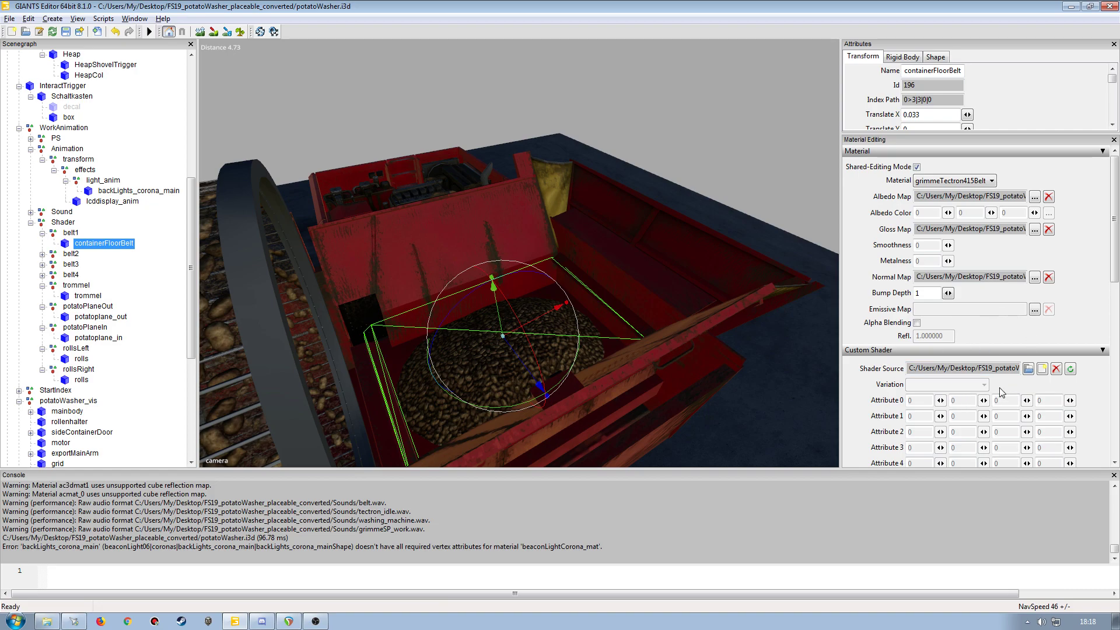
pyautogui.click(1043, 369)
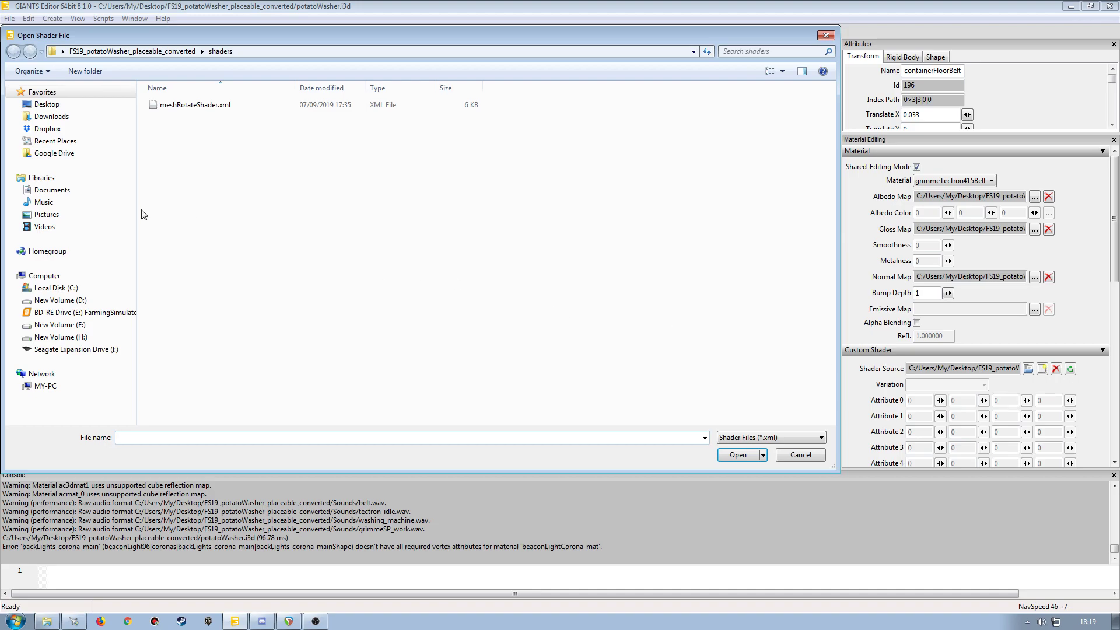
pyautogui.click(60, 300)
pyautogui.doubleClick(182, 193)
pyautogui.doubleClick(181, 106)
pyautogui.doubleClick(182, 107)
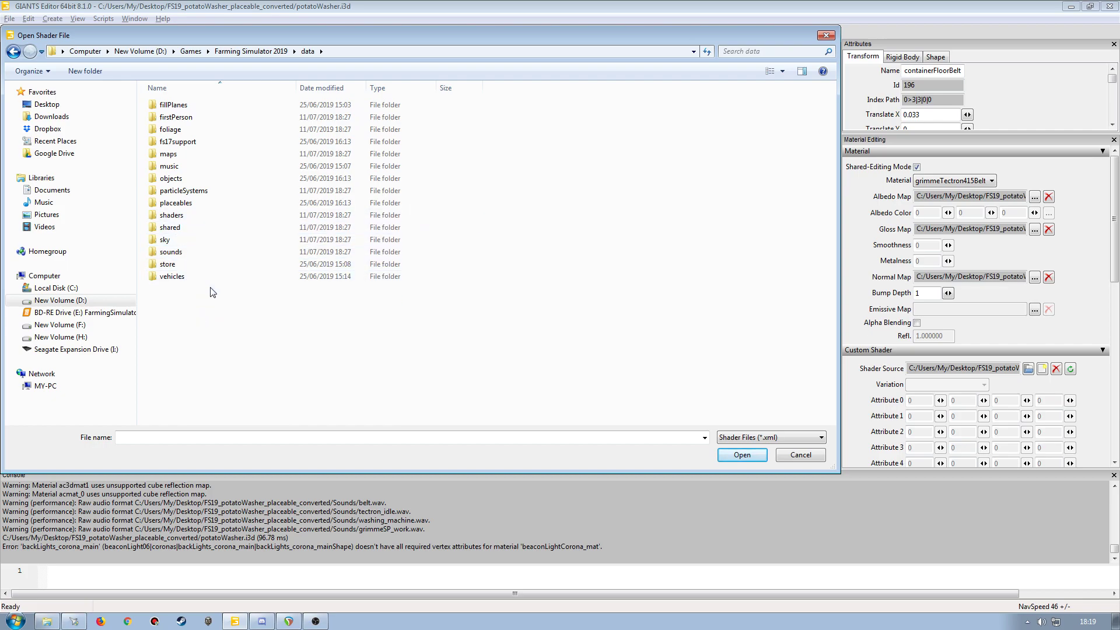
pyautogui.click(788, 457)
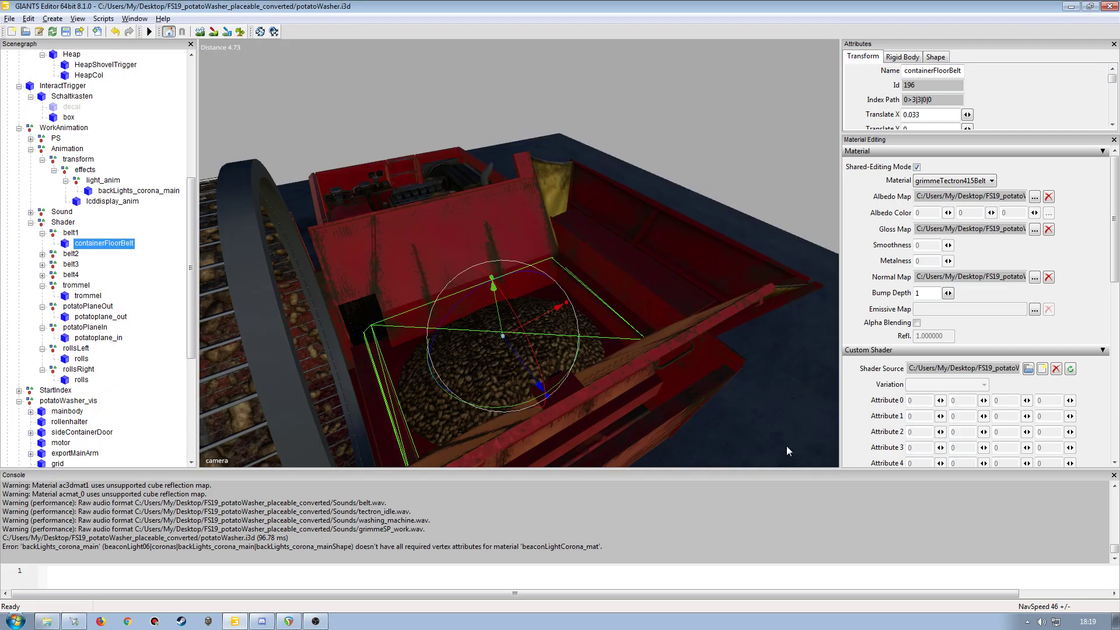
# - Switch to Windows Explorer and open vehicleShader.xml from D:\Games\Farming Simulator 2019\data\shaders in Notepad++
pyautogui.click(1071, 7)
pyautogui.click(16, 620)
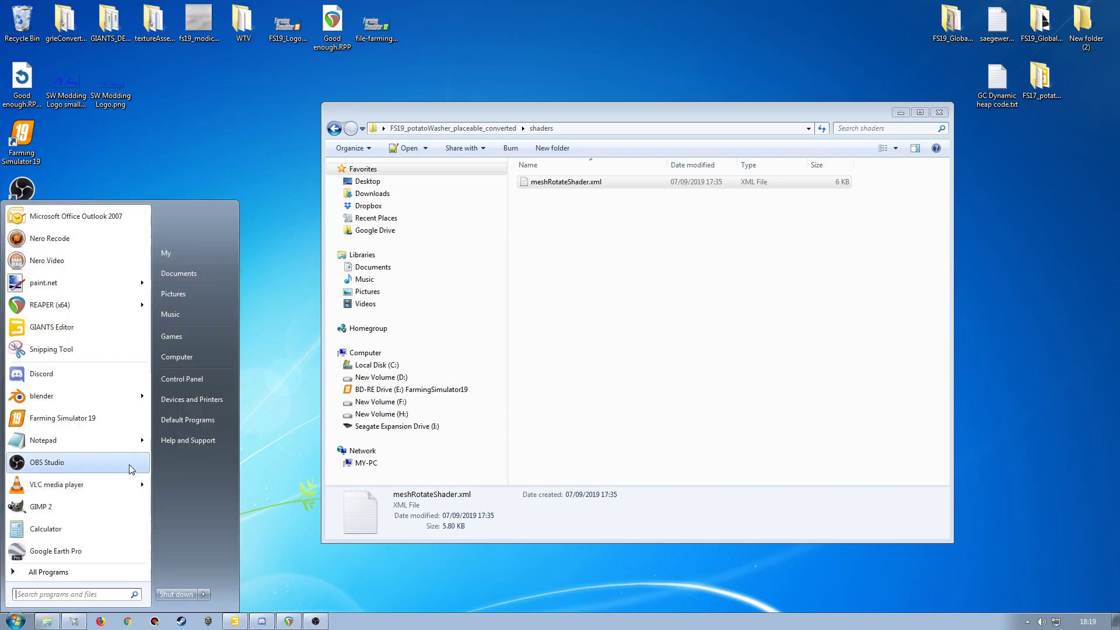
pyautogui.click(188, 356)
pyautogui.doubleClick(742, 228)
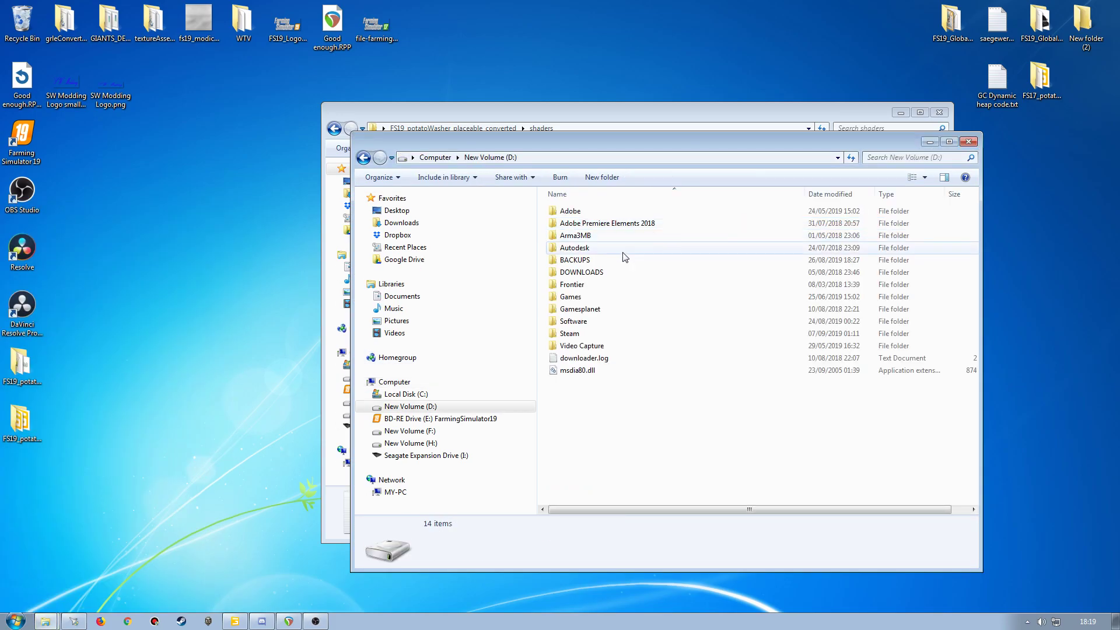
pyautogui.doubleClick(593, 305)
pyautogui.doubleClick(589, 212)
pyautogui.moveTo(585, 140); pyautogui.dragTo(445, 78)
pyautogui.doubleClick(426, 148)
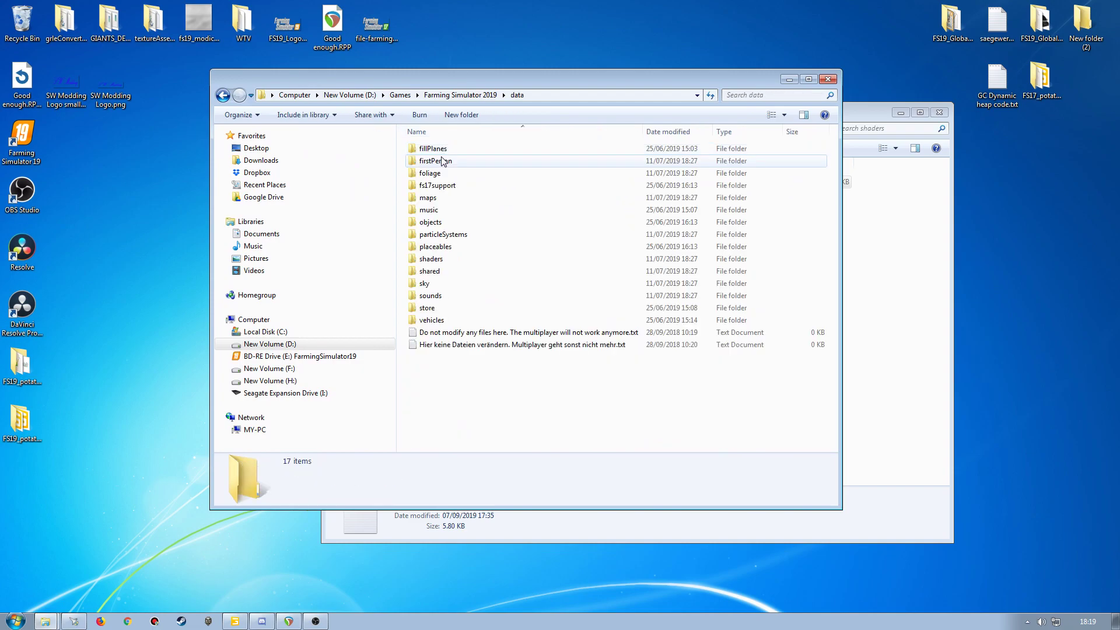
pyautogui.doubleClick(432, 259)
pyautogui.scroll(-12, 497, 380)
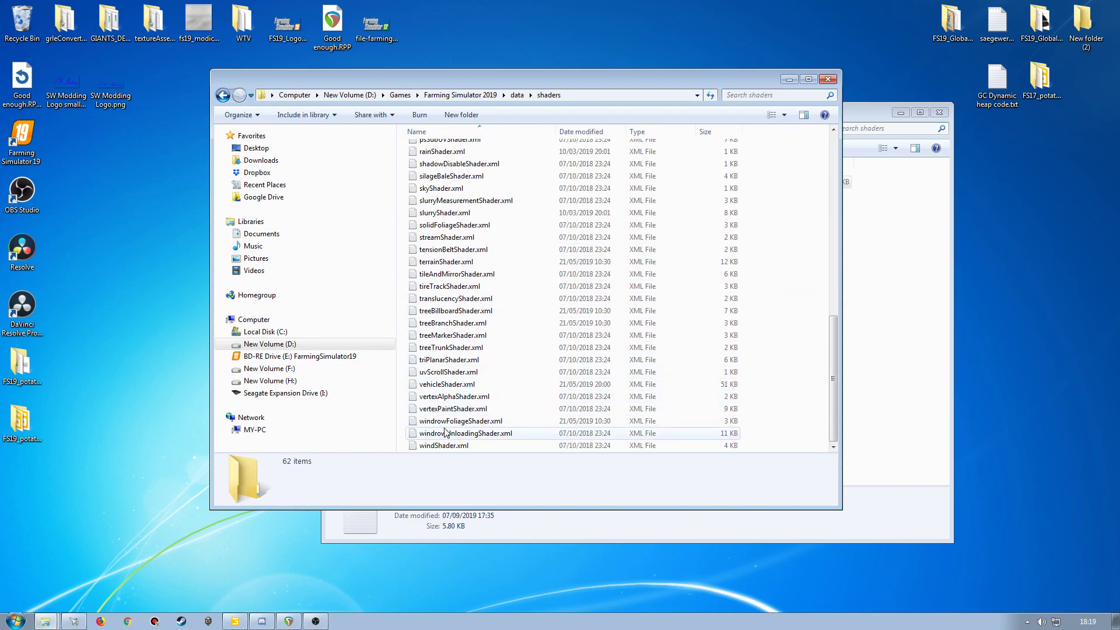
pyautogui.doubleClick(446, 384)
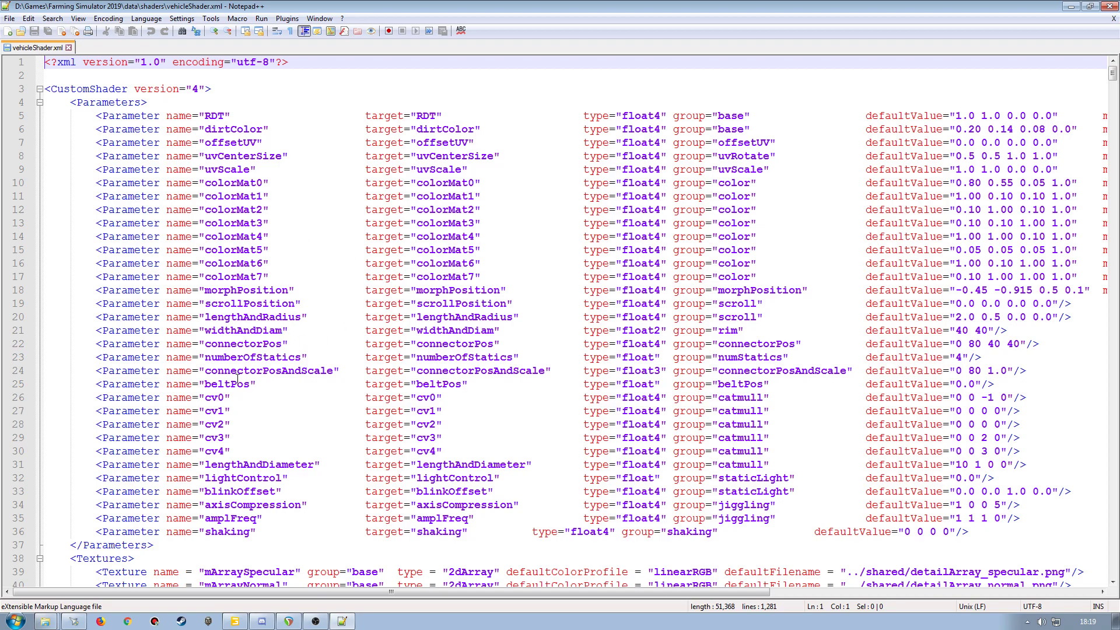
# - Examine the shader variations defined in vehicleShader.xml, including meshScroll, uvScroll, uvRotate and uvScale
pyautogui.scroll(-14, 246, 371)
pyautogui.scroll(1, 245, 342)
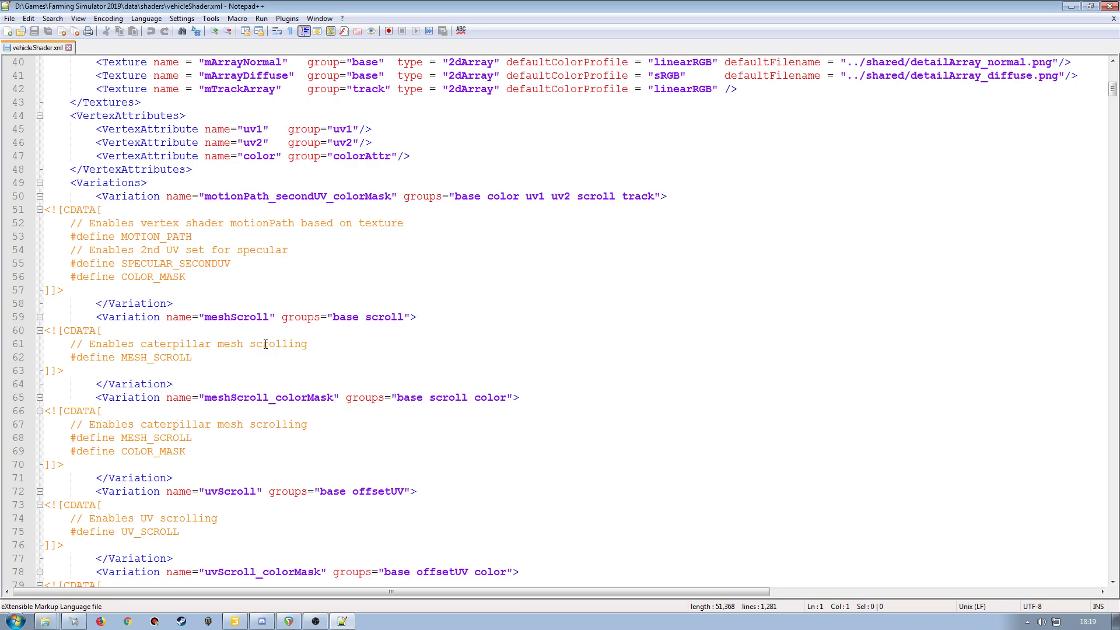
pyautogui.scroll(-2, 274, 425)
pyautogui.scroll(-2, 236, 448)
pyautogui.scroll(-4, 227, 467)
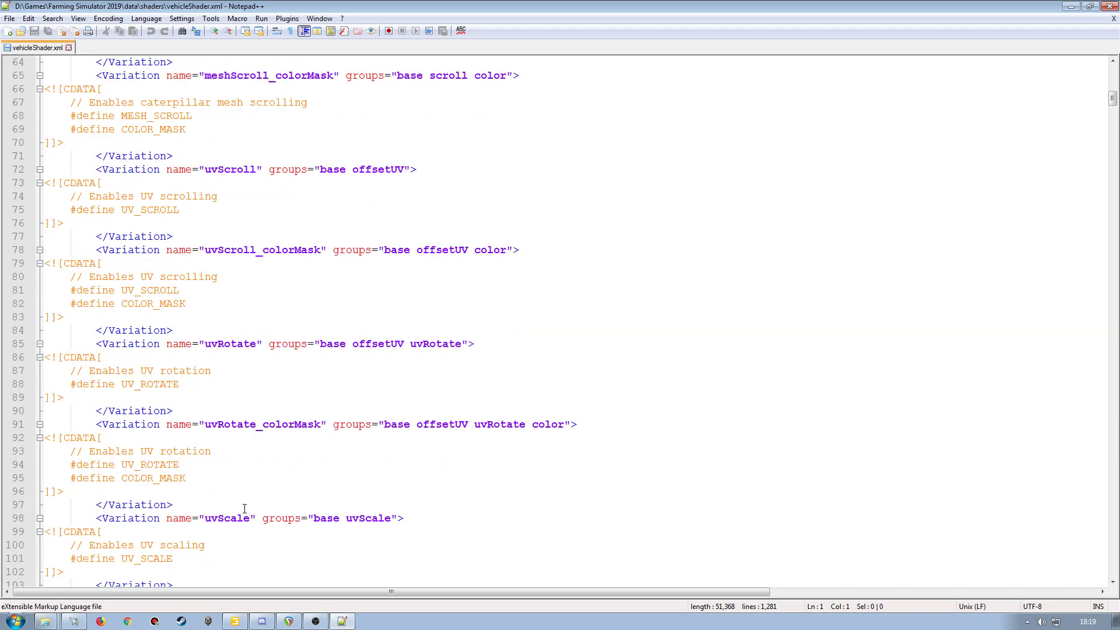
# - Close vehicleShader.xml in Notepad++ and return to the potato washer model in GIANTS Editor
pyautogui.click(235, 621)
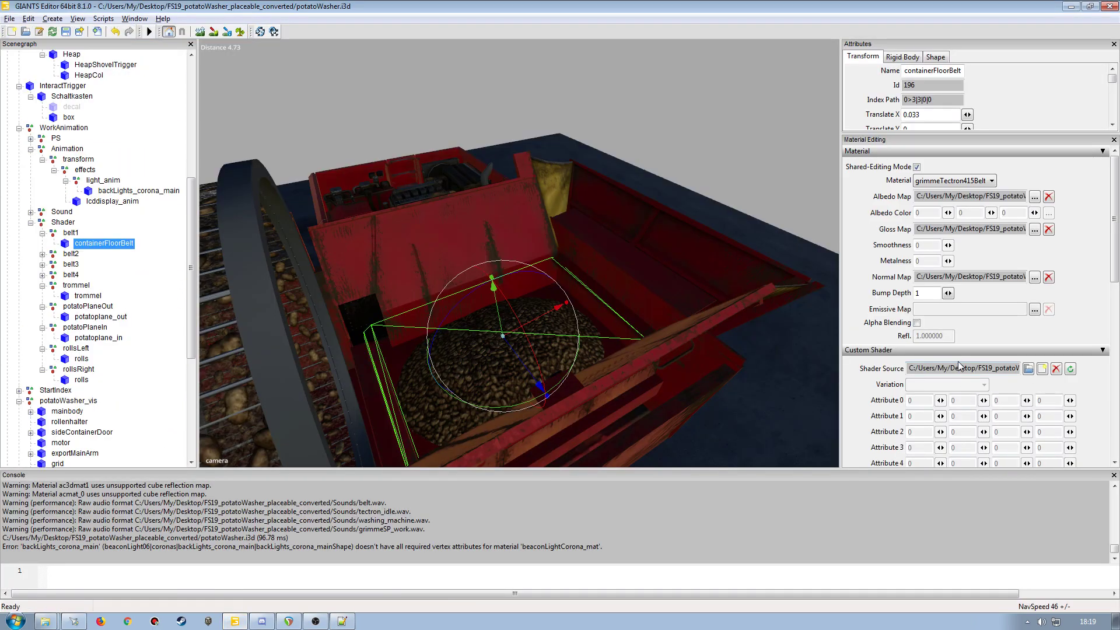
pyautogui.click(1071, 6)
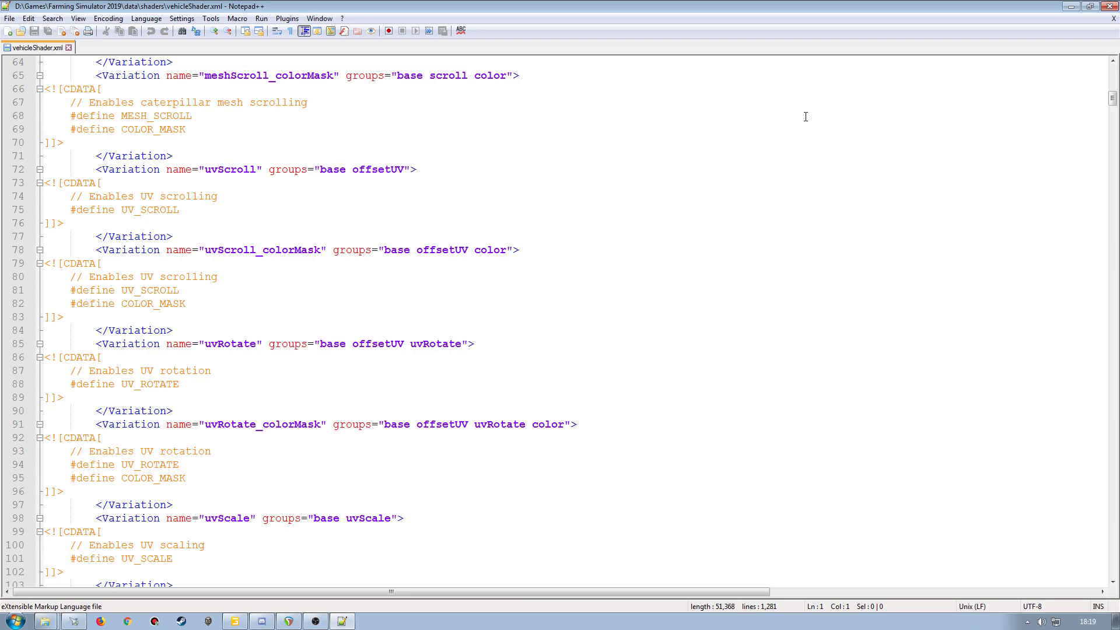
pyautogui.click(1110, 8)
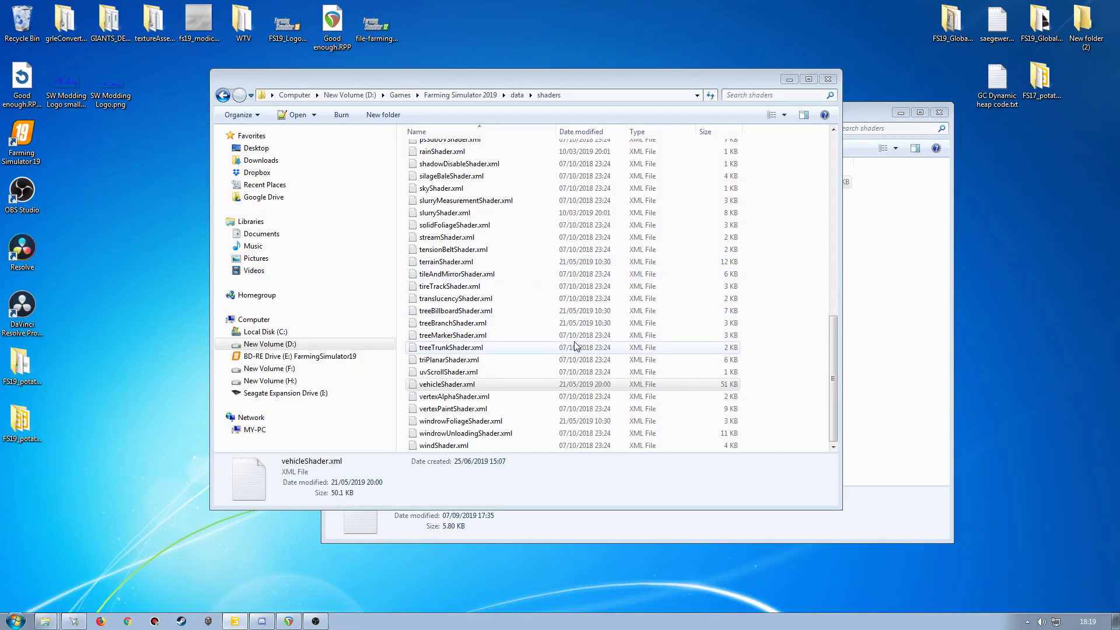
pyautogui.click(235, 622)
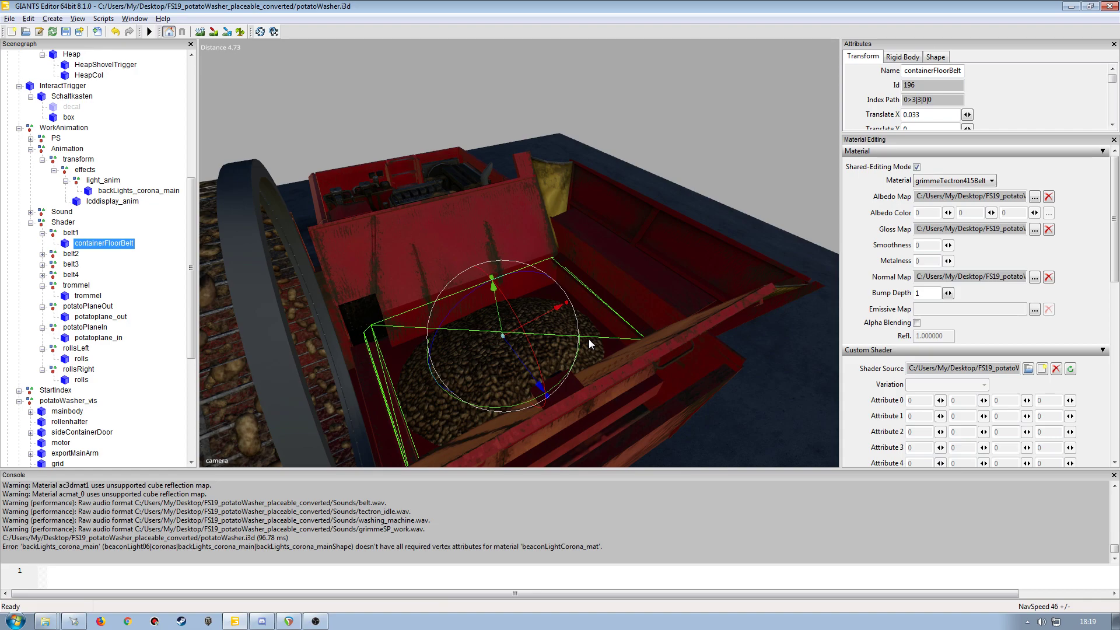
# - Set the containerFloorBelt's shader source to uvScrollShader.xml from D:\Games\Farming Simulator 2019\data\shaders
pyautogui.keyDown('alt'); pyautogui.moveTo(588, 340); pyautogui.dragTo(537, 353); pyautogui.keyUp('alt')
pyautogui.scroll(-3, 471, 345)
pyautogui.scroll(5, 504, 347)
pyautogui.scroll(-6, 505, 348)
pyautogui.scroll(4, 537, 351)
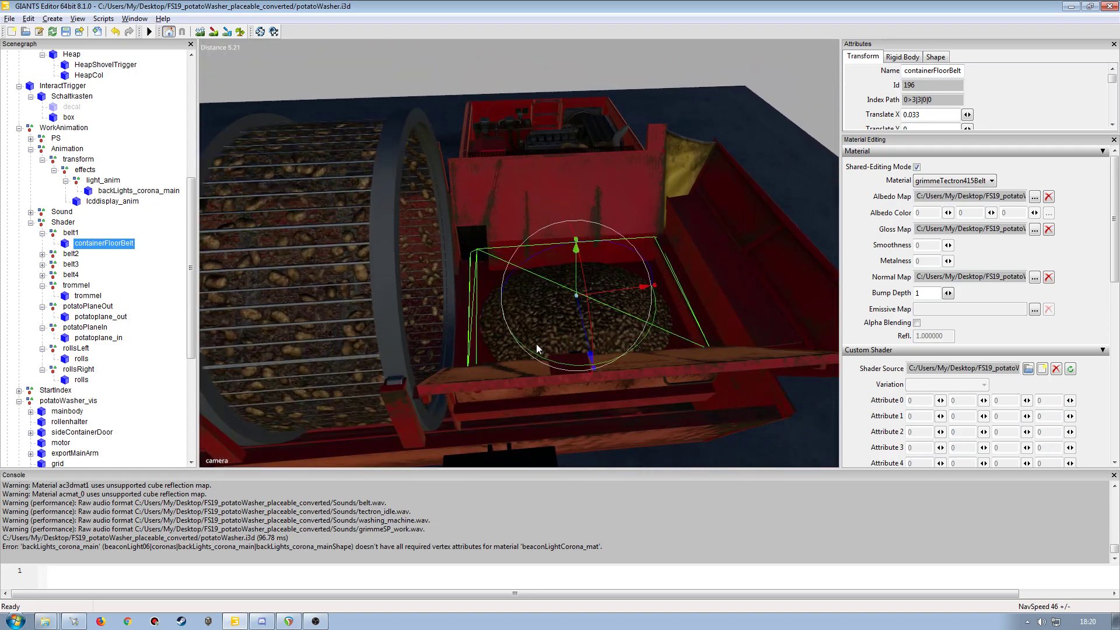
pyautogui.click(1028, 368)
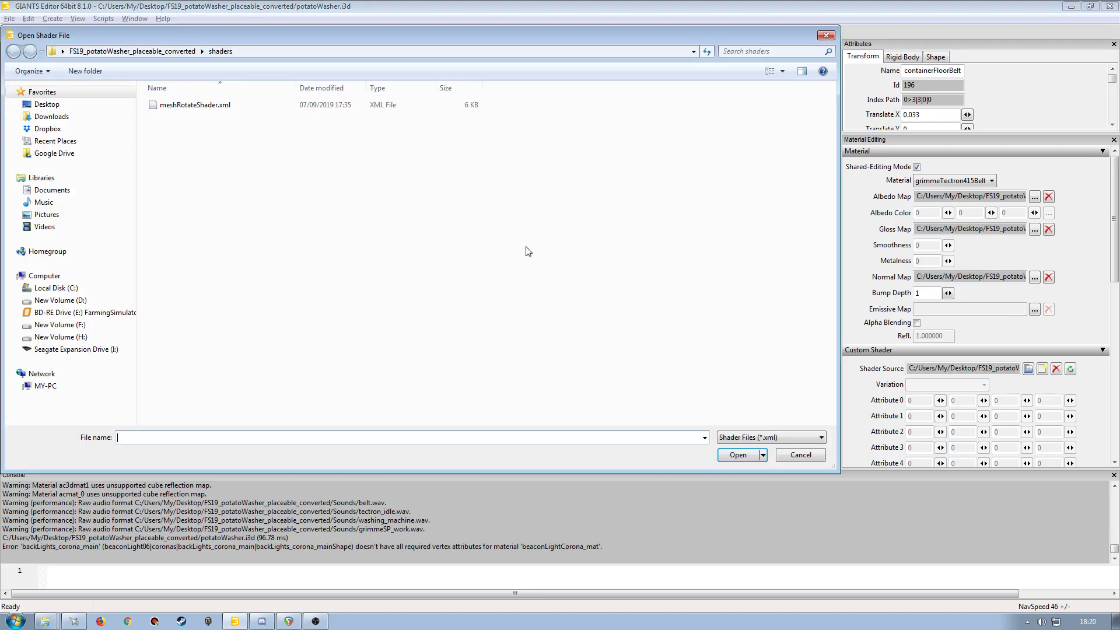
pyautogui.click(64, 300)
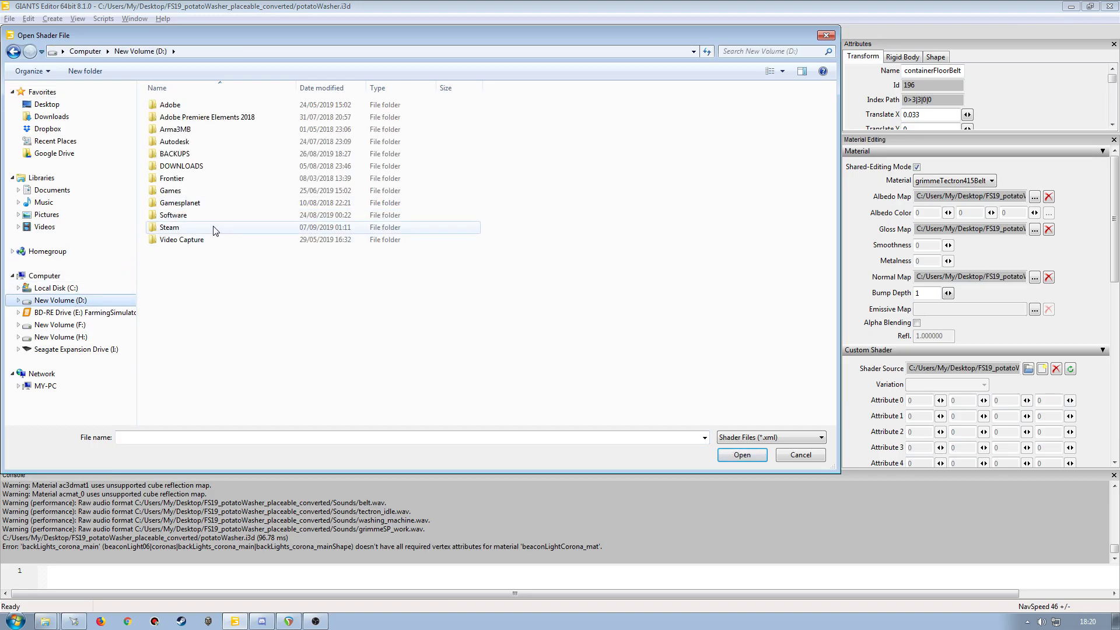
pyautogui.doubleClick(184, 194)
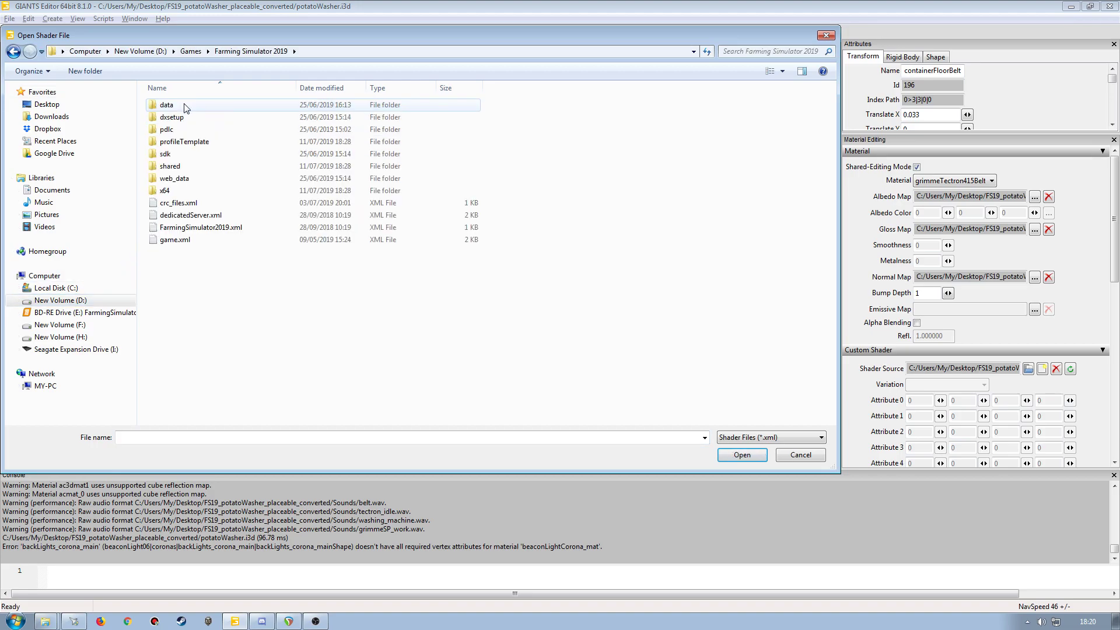
pyautogui.doubleClick(185, 106)
pyautogui.doubleClick(177, 217)
pyautogui.scroll(-10, 228, 374)
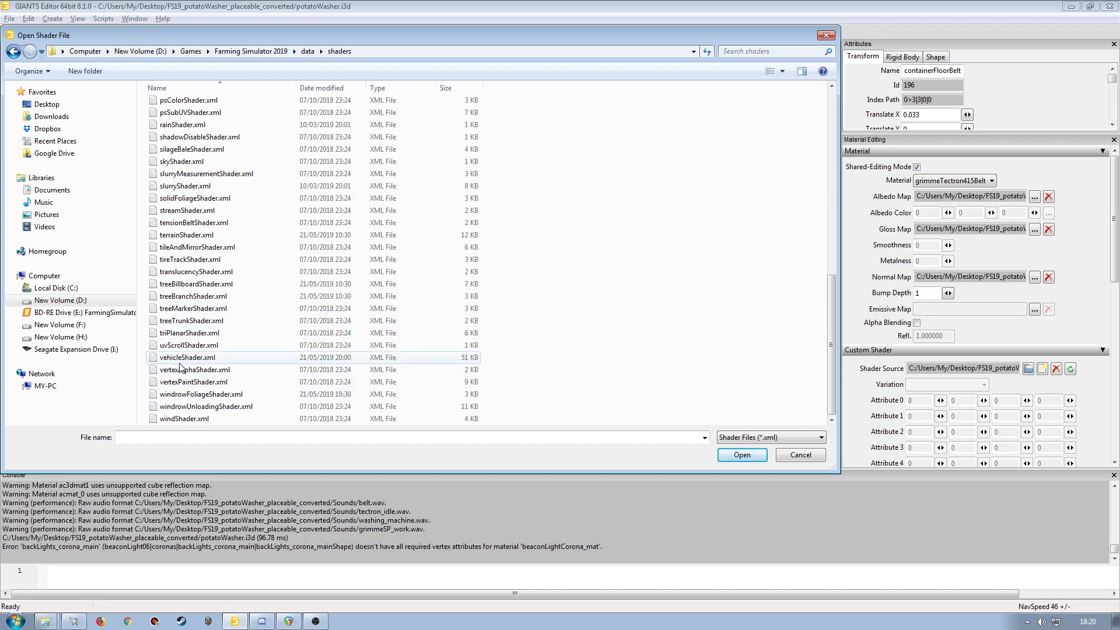
pyautogui.doubleClick(187, 346)
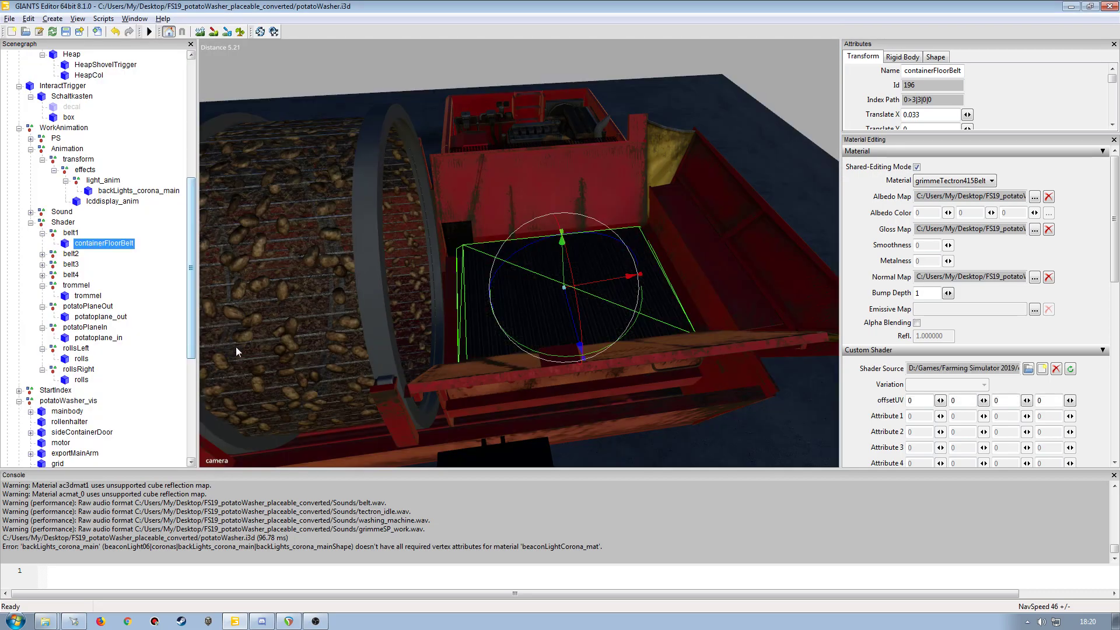
# - Inspect the floor belt's surface up close, then check the shader source of exportArmBelt under belt2
pyautogui.keyDown('alt'); pyautogui.moveTo(432, 305); pyautogui.dragTo(467, 289); pyautogui.keyUp('alt')
pyautogui.scroll(8, 453, 308)
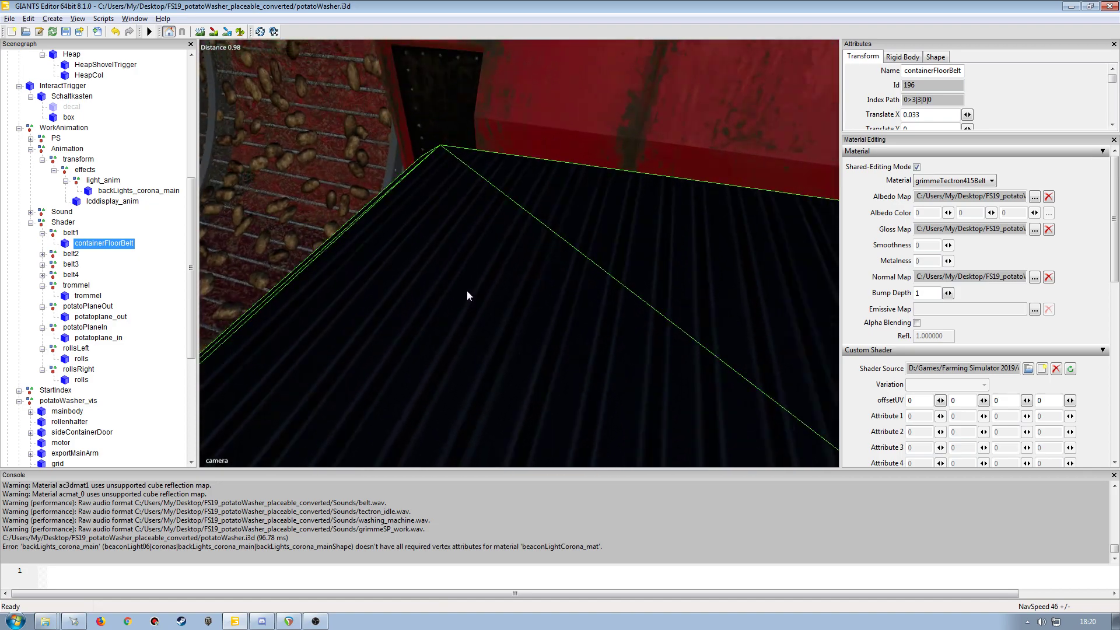
pyautogui.scroll(-8, 467, 296)
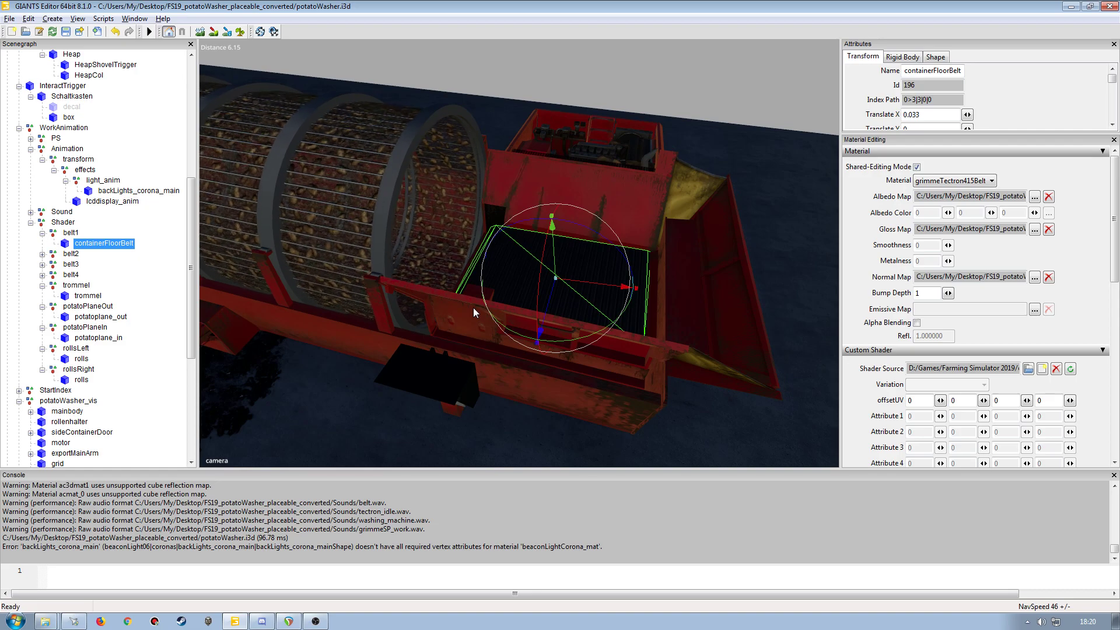
pyautogui.keyDown('alt'); pyautogui.moveTo(474, 307); pyautogui.dragTo(439, 335); pyautogui.keyUp('alt')
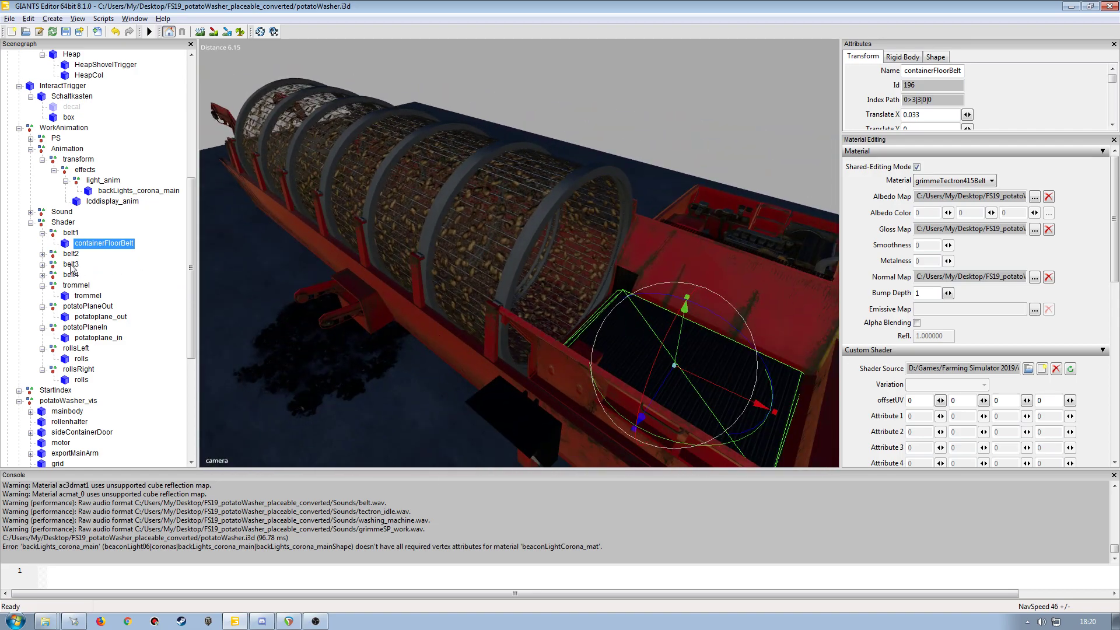
pyautogui.click(42, 255)
pyautogui.click(87, 266)
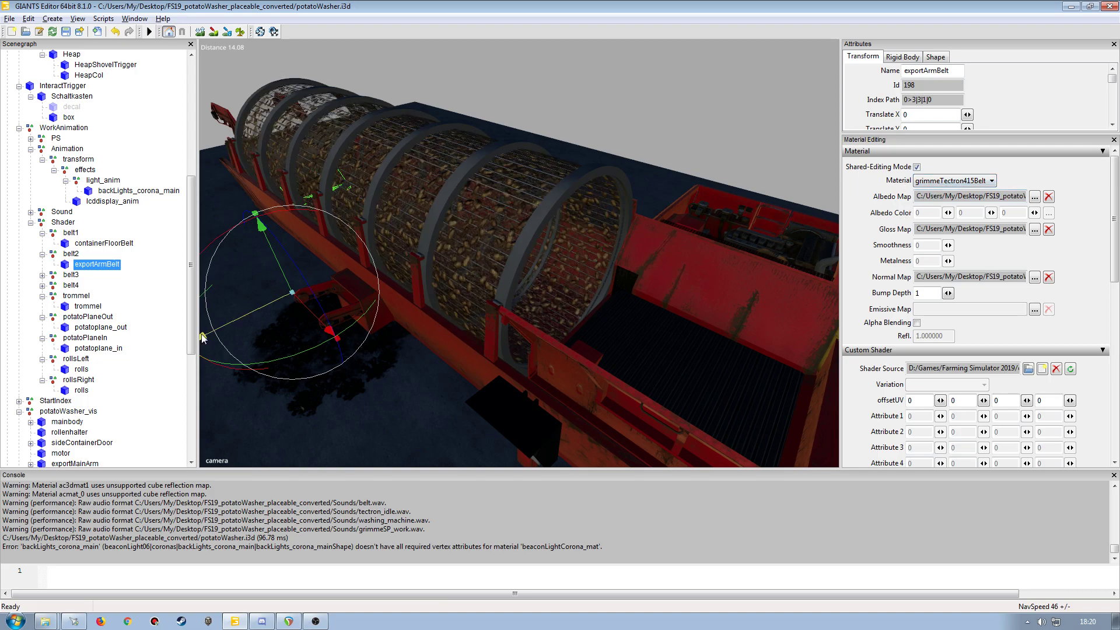
# - Assign uvScrollShader.xml from the game's data\shaders folder to the topBelt under belt3
pyautogui.click(43, 275)
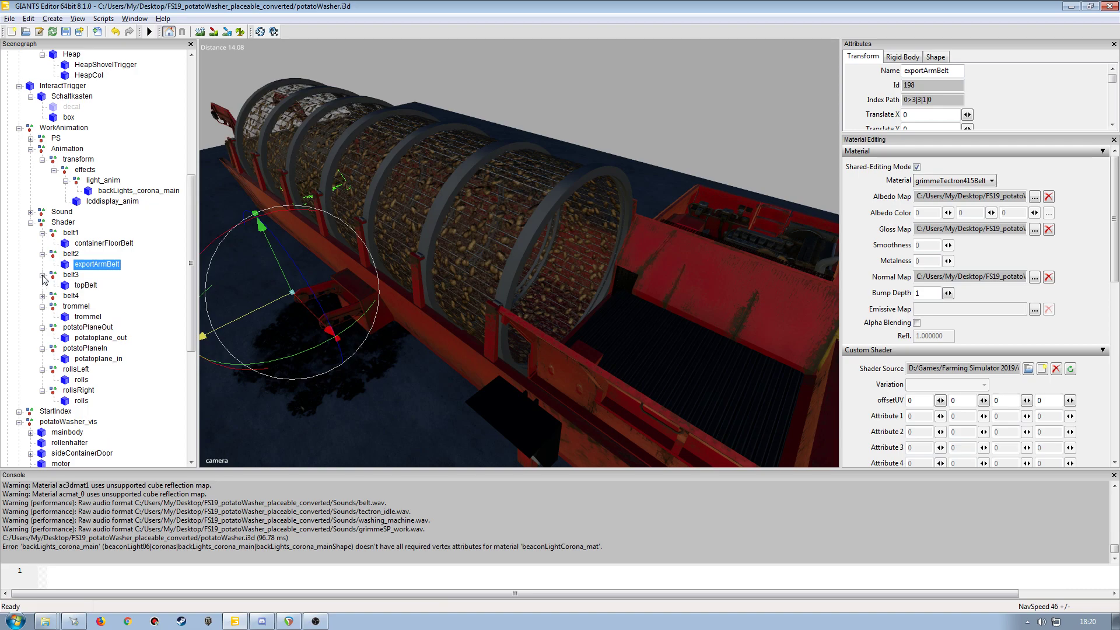
pyautogui.click(81, 286)
pyautogui.keyDown('alt'); pyautogui.moveTo(345, 324); pyautogui.dragTo(353, 323); pyautogui.keyUp('alt')
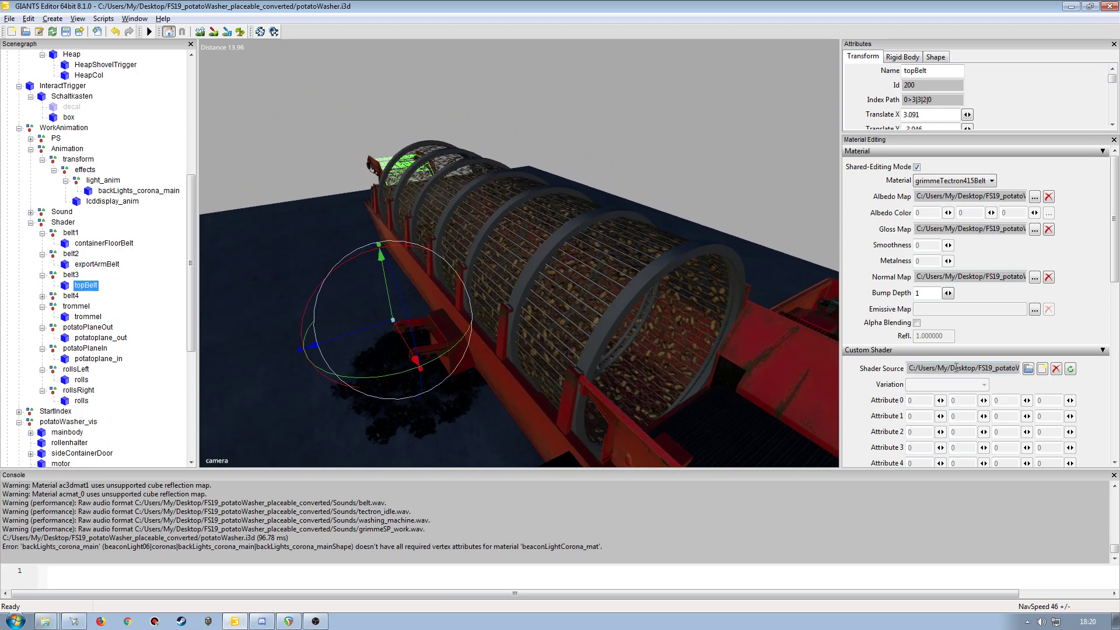
pyautogui.click(1043, 370)
pyautogui.click(256, 325)
pyautogui.scroll(-12, 251, 338)
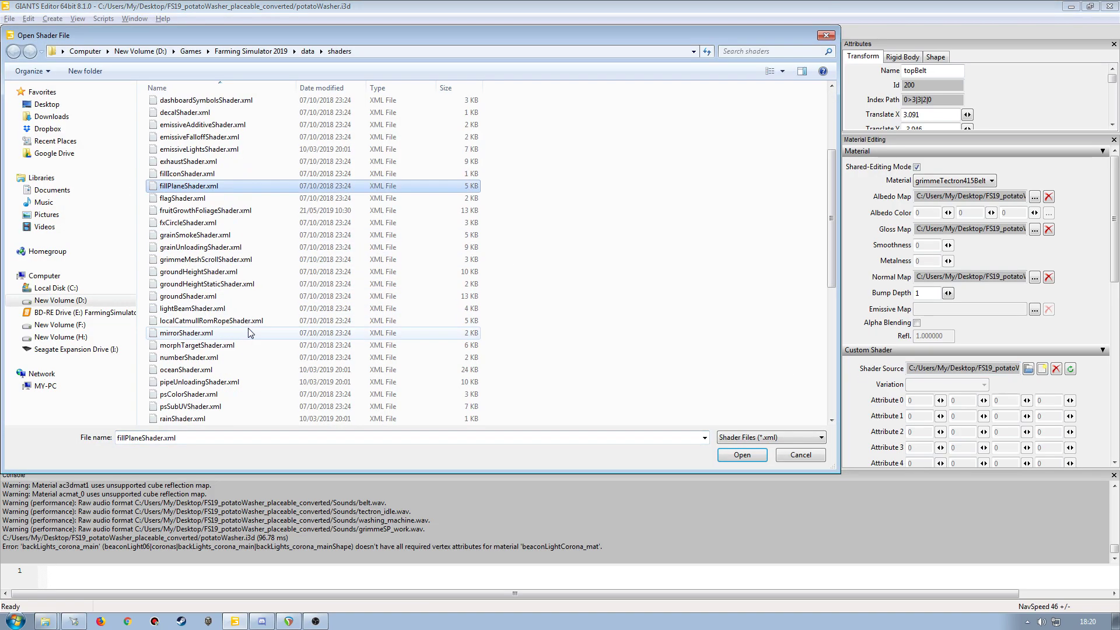
pyautogui.doubleClick(190, 345)
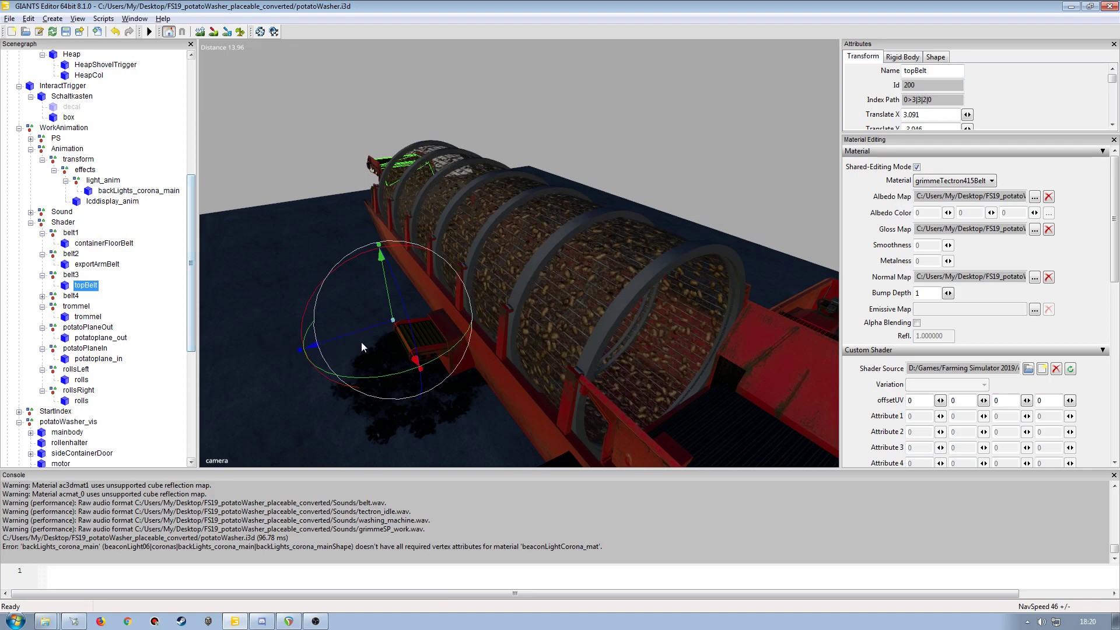
# - Check the material and shader settings of belt4's topBelt and the trommel, and examine the belts around the washer
pyautogui.click(42, 297)
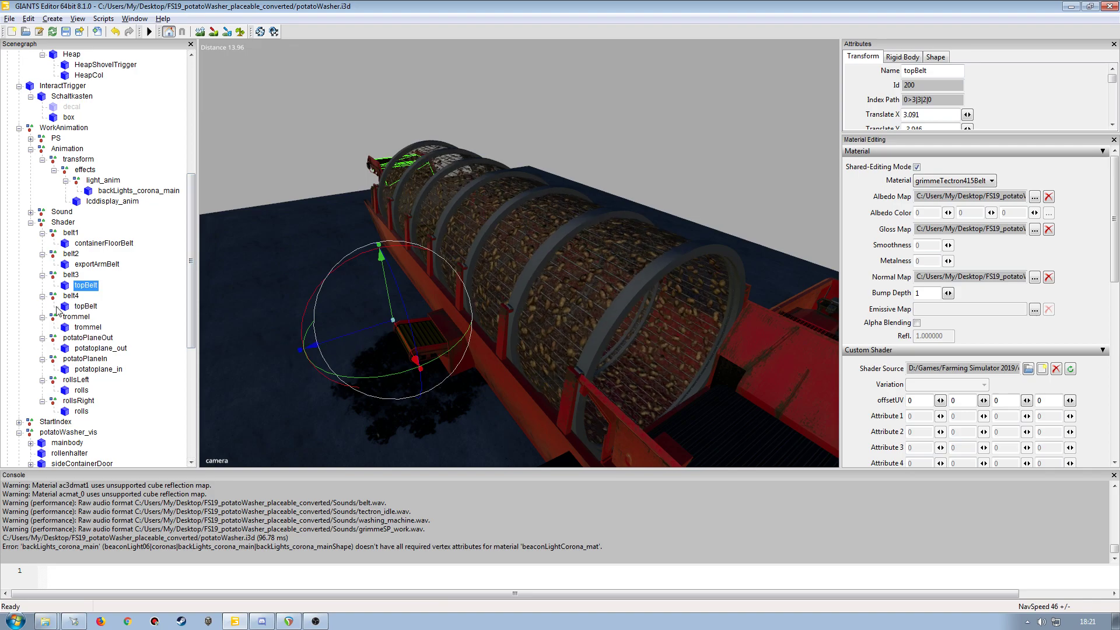
pyautogui.click(86, 306)
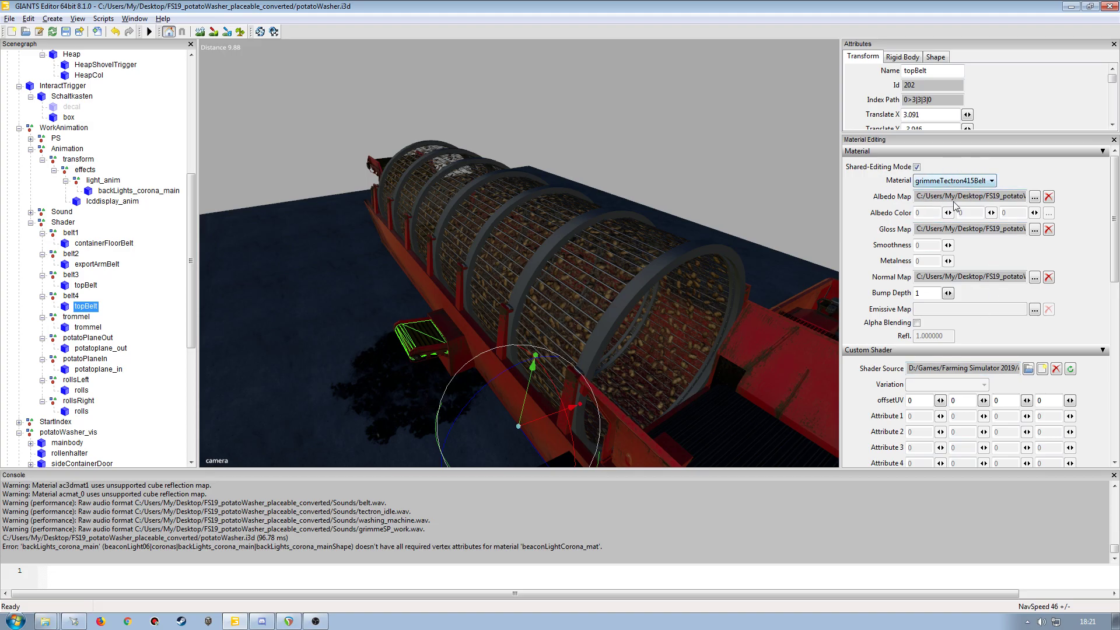
pyautogui.click(82, 327)
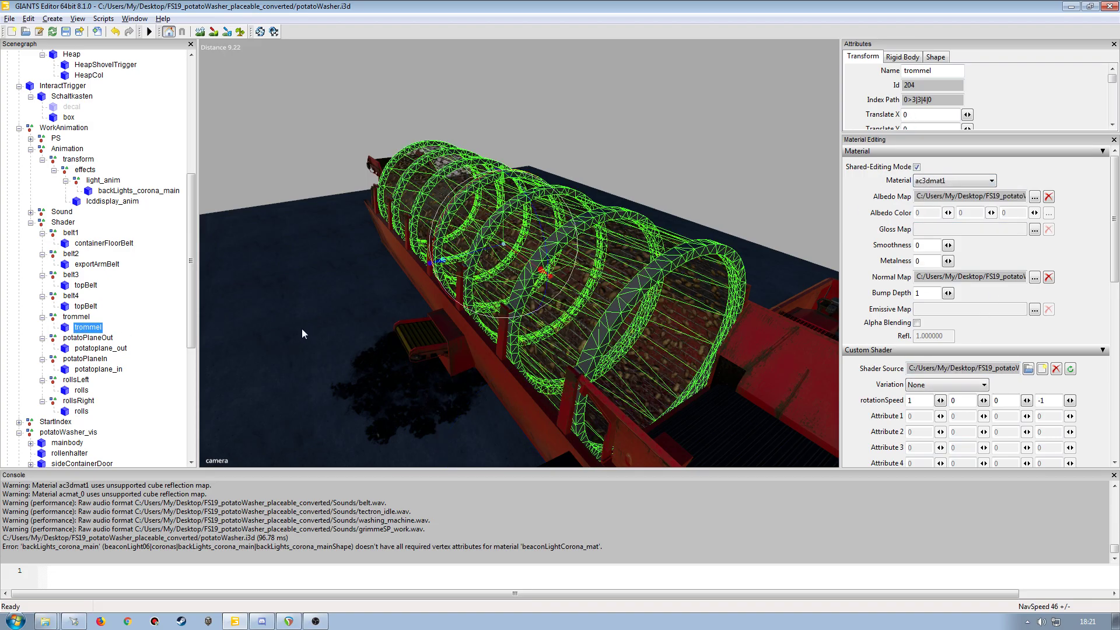
pyautogui.moveTo(306, 334); pyautogui.dragTo(409, 349, button='right')
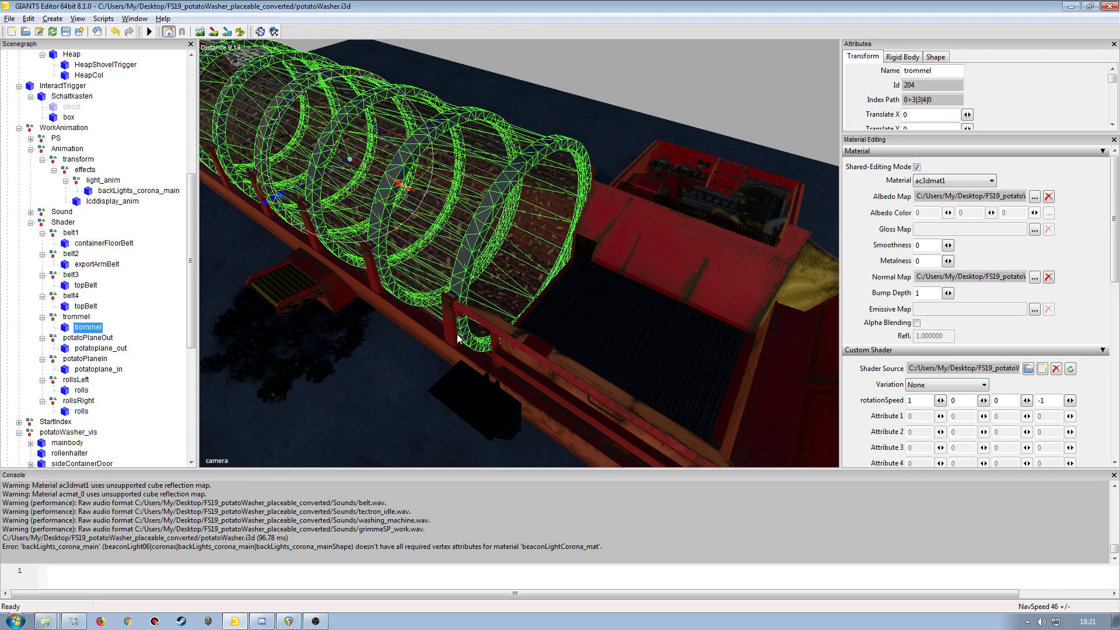
pyautogui.moveTo(457, 330); pyautogui.dragTo(551, 343, button='right')
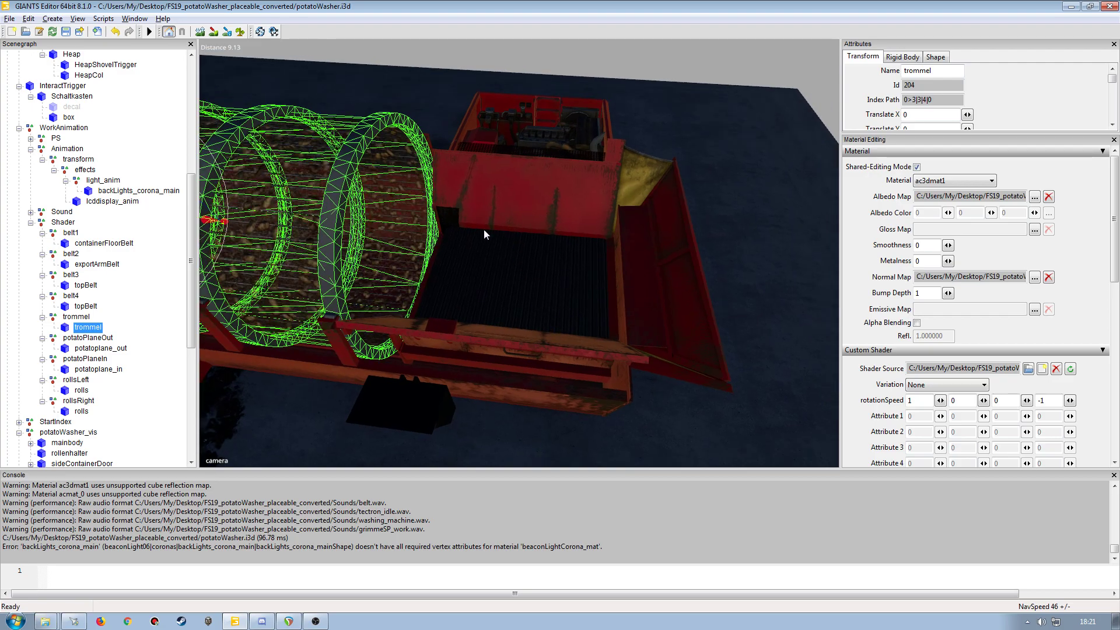
pyautogui.keyDown('alt'); pyautogui.moveTo(496, 280); pyautogui.dragTo(422, 300); pyautogui.keyUp('alt')
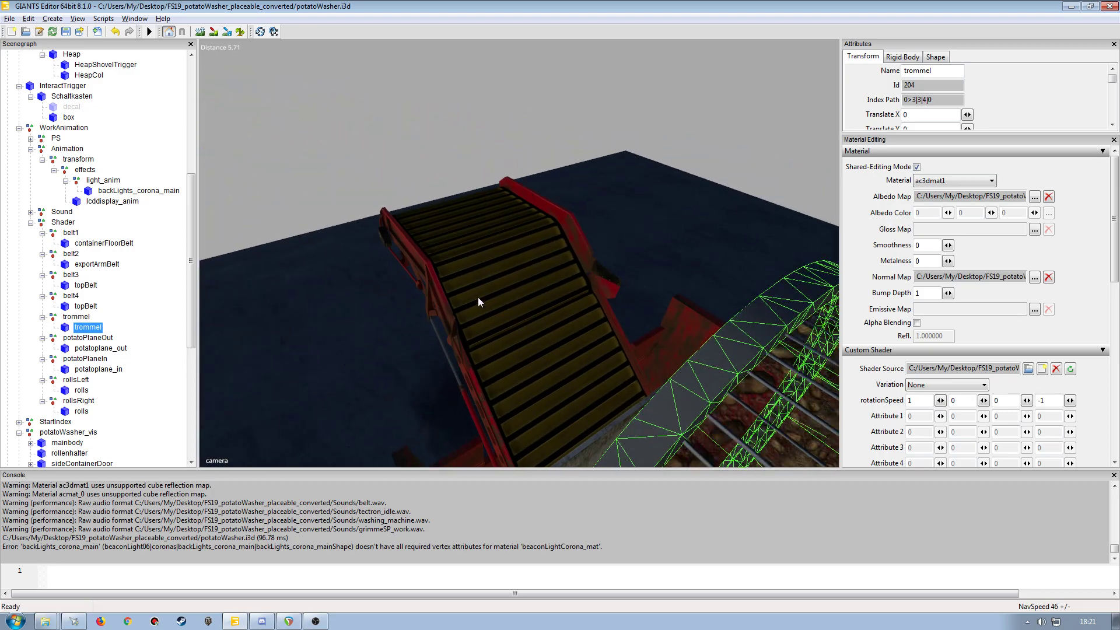
pyautogui.keyDown('alt'); pyautogui.moveTo(410, 356); pyautogui.dragTo(508, 316); pyautogui.keyUp('alt')
pyautogui.keyDown('alt'); pyautogui.moveTo(584, 217); pyautogui.dragTo(478, 275); pyautogui.keyUp('alt')
pyautogui.keyDown('alt'); pyautogui.moveTo(606, 296); pyautogui.dragTo(545, 314); pyautogui.keyUp('alt')
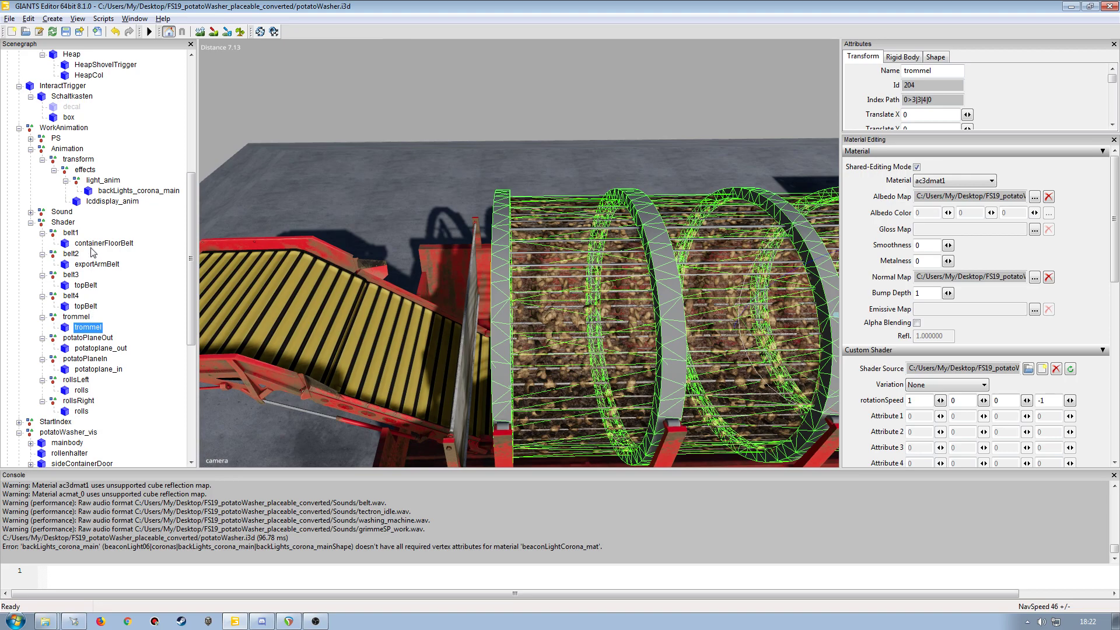
# - View the albedo map texture of the topBelt under belt3, then close the texture viewer
pyautogui.click(86, 284)
pyautogui.press('f')
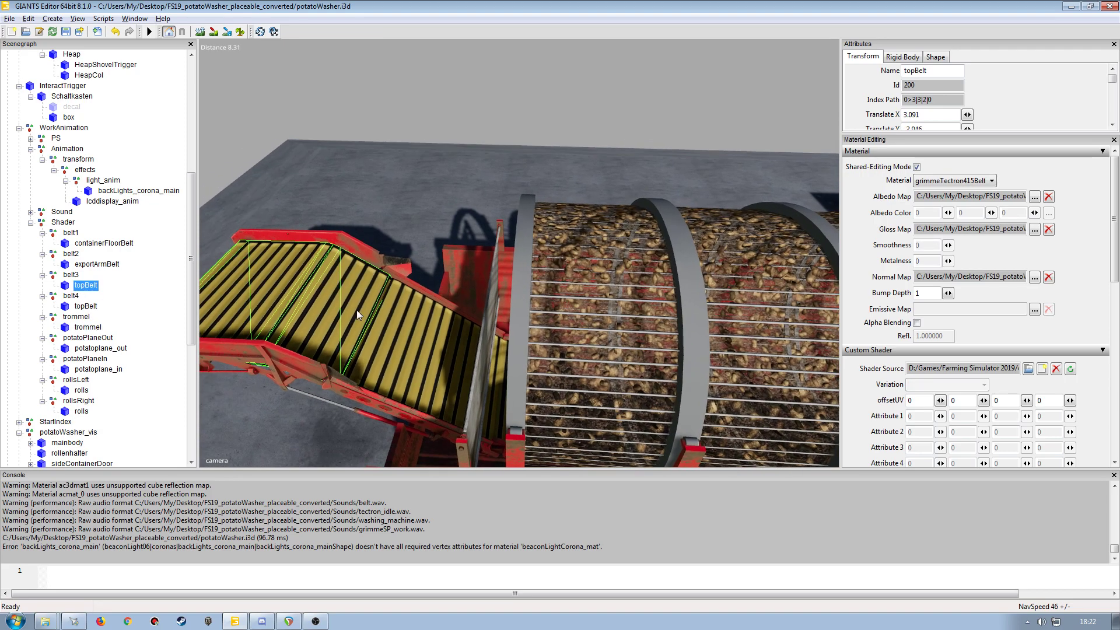
pyautogui.click(1035, 197)
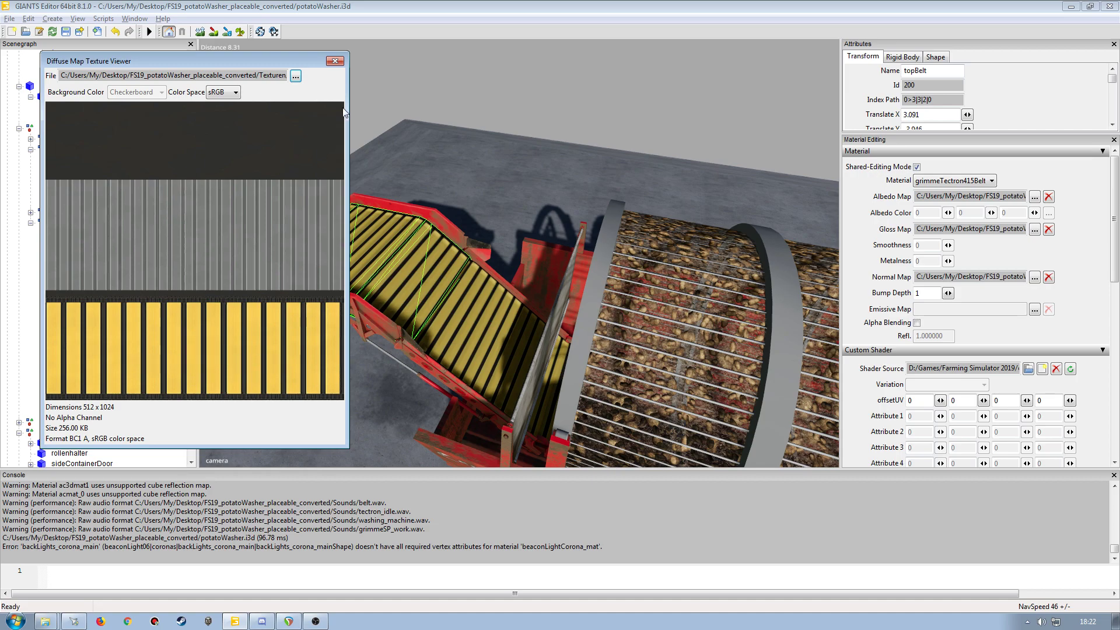
pyautogui.click(335, 61)
# - View the albedo map texture of the containerFloorBelt under belt1, then close the texture viewer
pyautogui.keyDown('alt'); pyautogui.moveTo(280, 364); pyautogui.dragTo(506, 400); pyautogui.keyUp('alt')
pyautogui.scroll(5, 548, 313)
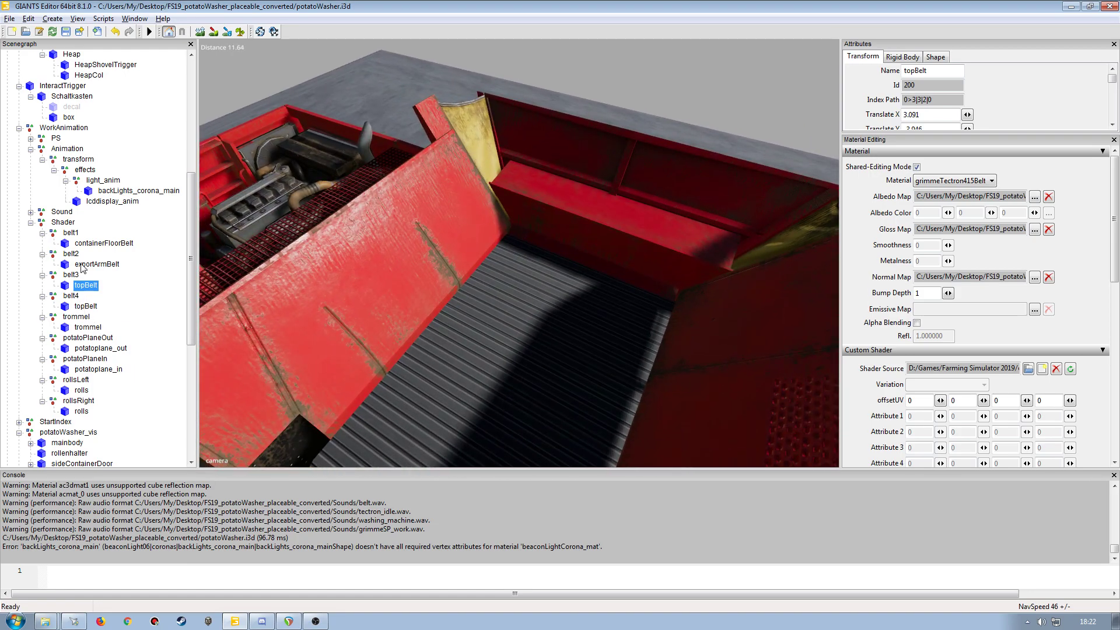
pyautogui.keyDown('alt'); pyautogui.moveTo(412, 280); pyautogui.dragTo(326, 302); pyautogui.keyUp('alt')
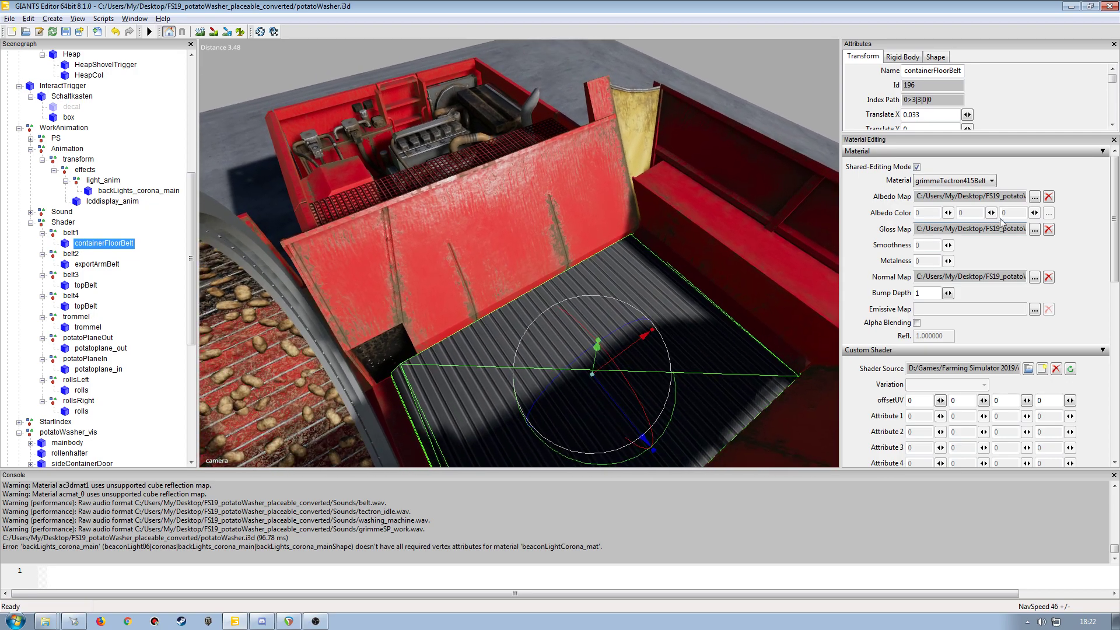
pyautogui.click(1034, 196)
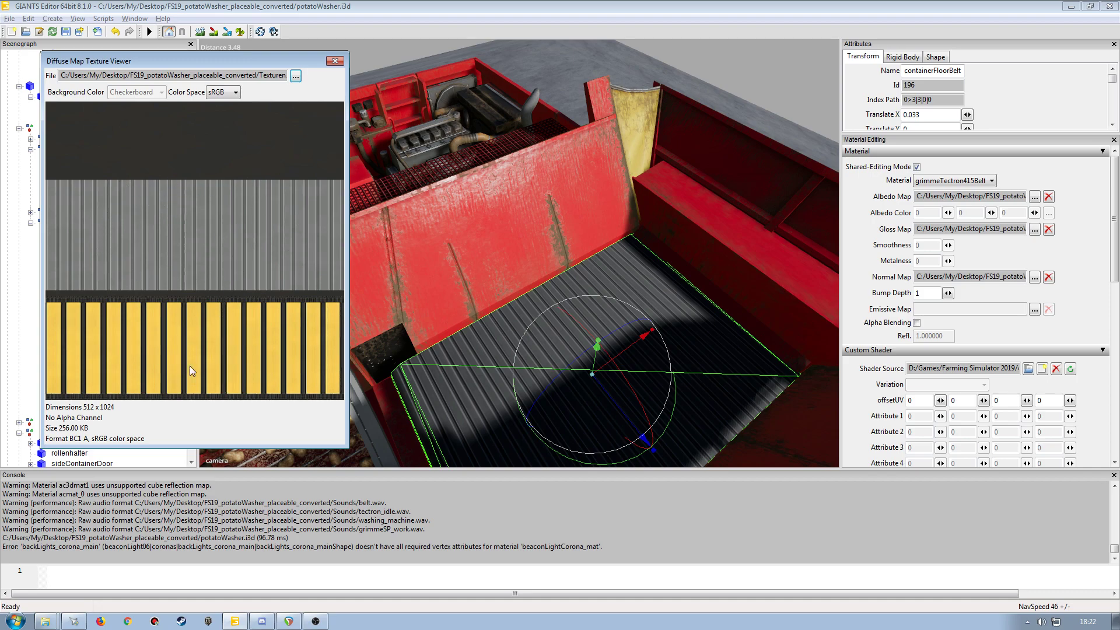
pyautogui.click(334, 61)
# - Examine the containerFloorBelt up close and from a distance to judge its texture on the washer
pyautogui.keyDown('alt'); pyautogui.moveTo(457, 264); pyautogui.dragTo(524, 312); pyautogui.keyUp('alt')
pyautogui.scroll(-4, 443, 253)
pyautogui.scroll(8, 456, 303)
pyautogui.scroll(-7, 527, 307)
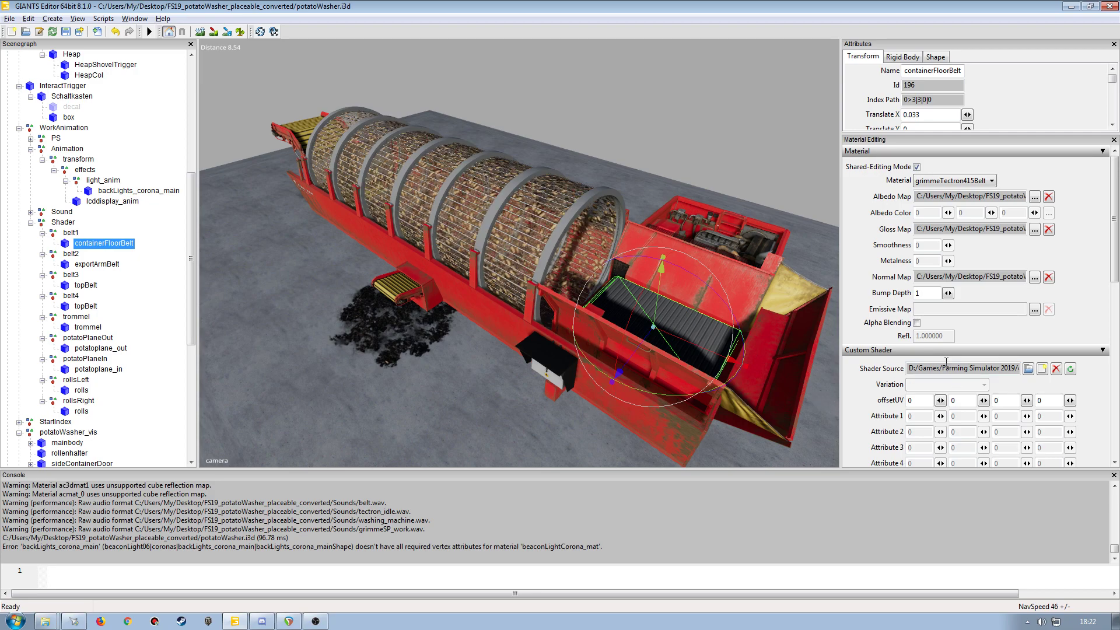
pyautogui.press('f')
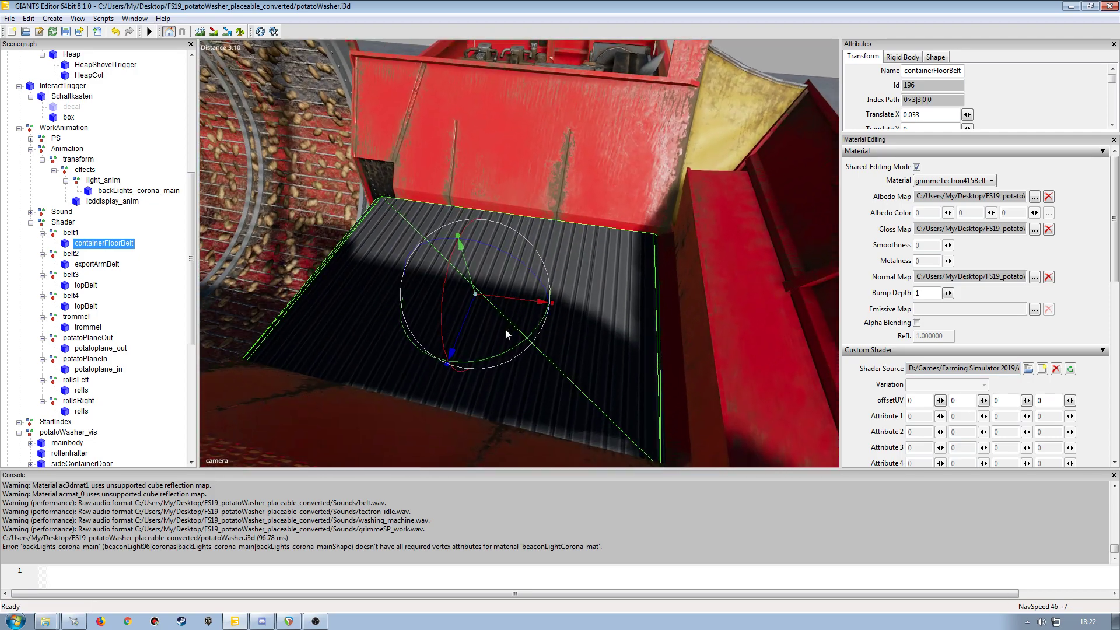
pyautogui.keyDown('alt'); pyautogui.moveTo(505, 329); pyautogui.dragTo(475, 310); pyautogui.keyUp('alt')
pyautogui.scroll(-5, 548, 329)
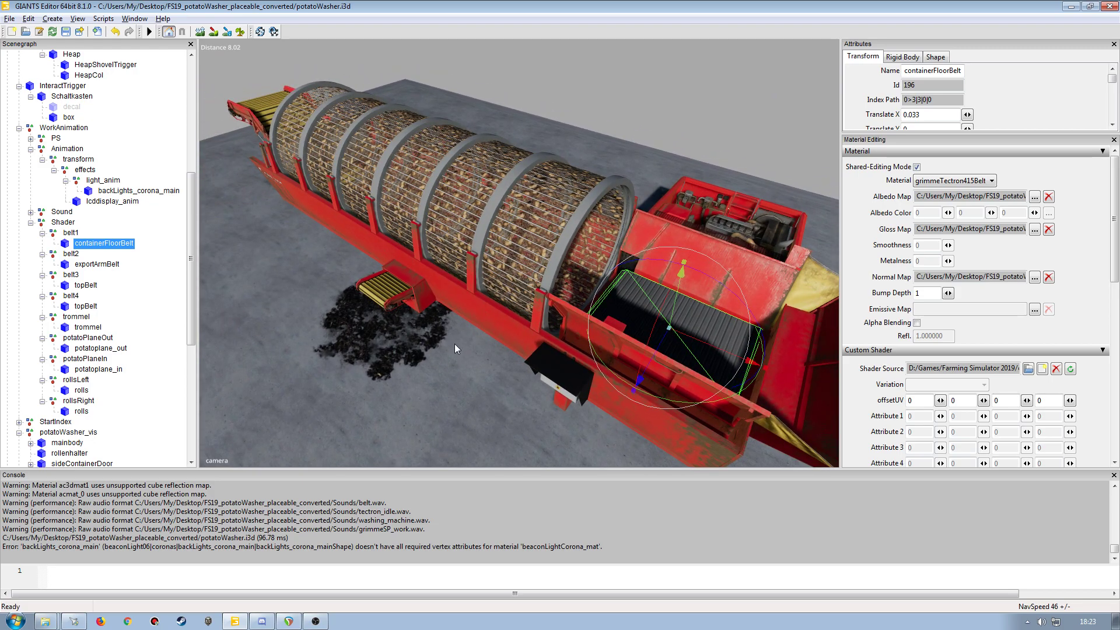
pyautogui.keyDown('alt'); pyautogui.moveTo(468, 336); pyautogui.dragTo(580, 335); pyautogui.keyUp('alt')
pyautogui.scroll(6, 533, 334)
pyautogui.scroll(3, 592, 366)
pyautogui.scroll(-4, 577, 337)
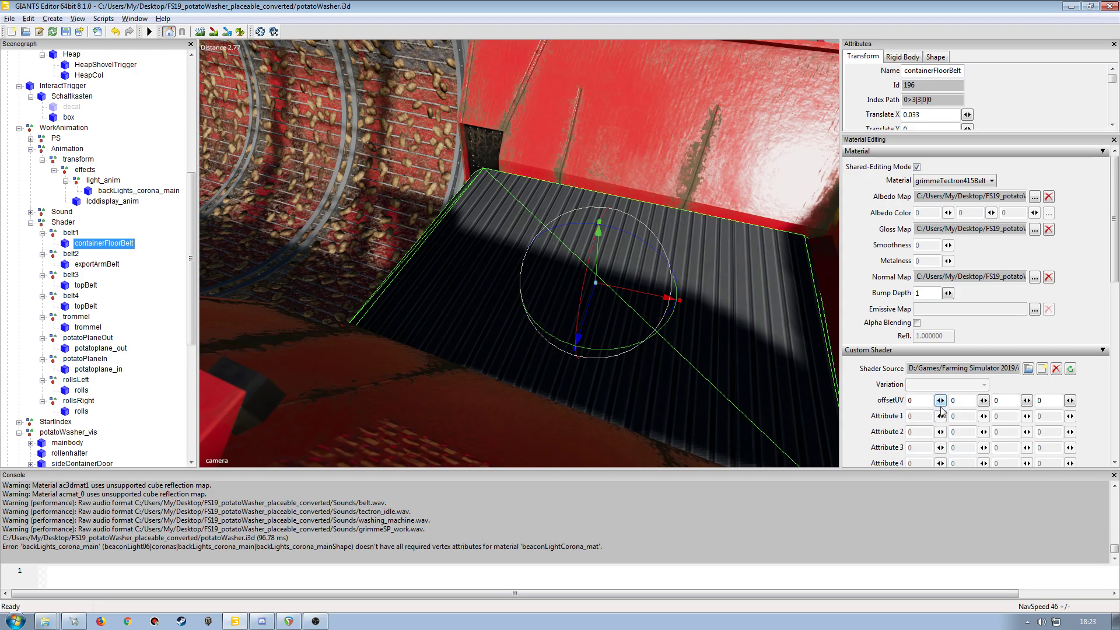
# - Set all four offsetUV values of the containerFloorBelt's shader to 1 and inspect the belt
pyautogui.write('1')
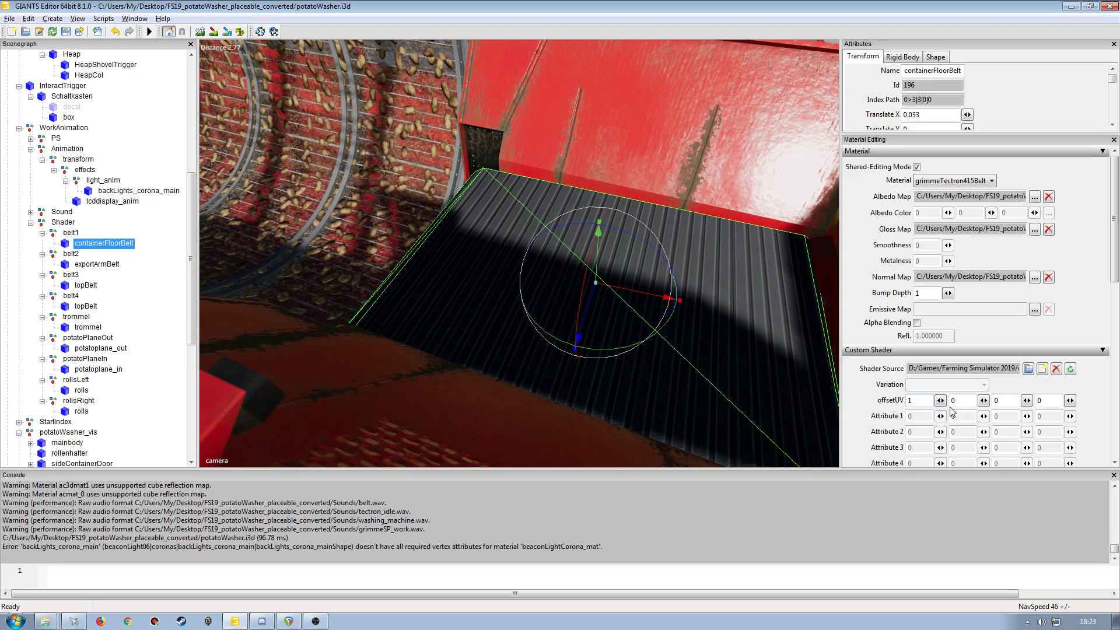
pyautogui.moveTo(971, 403); pyautogui.dragTo(1037, 402)
pyautogui.write('111')
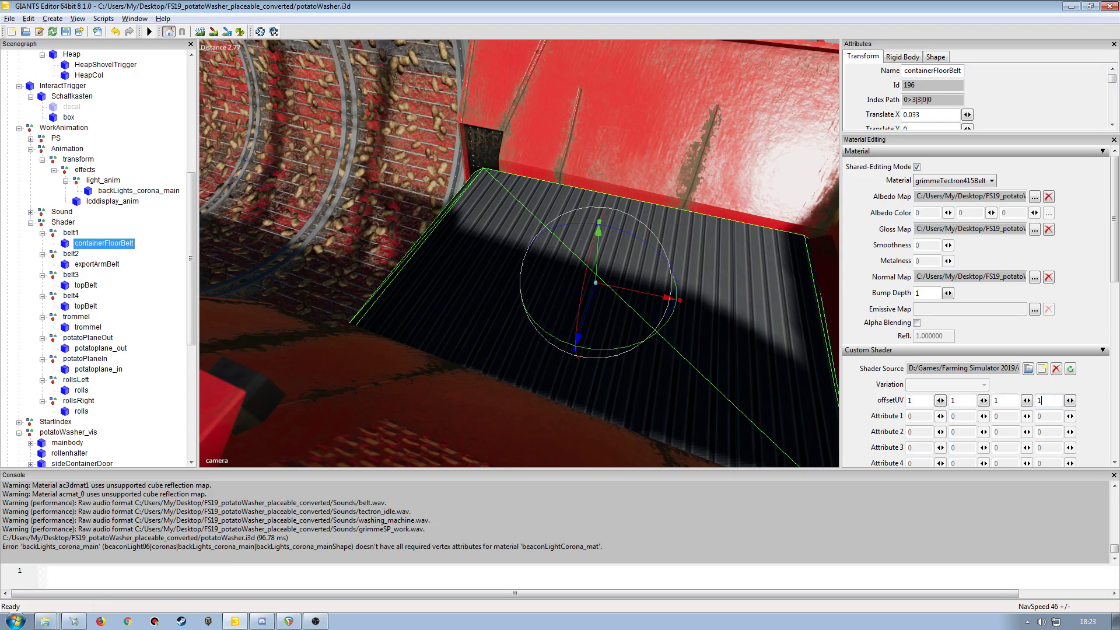
pyautogui.click(682, 377)
pyautogui.keyDown('alt'); pyautogui.moveTo(627, 377); pyautogui.dragTo(597, 355); pyautogui.keyUp('alt')
pyautogui.scroll(-5, 597, 359)
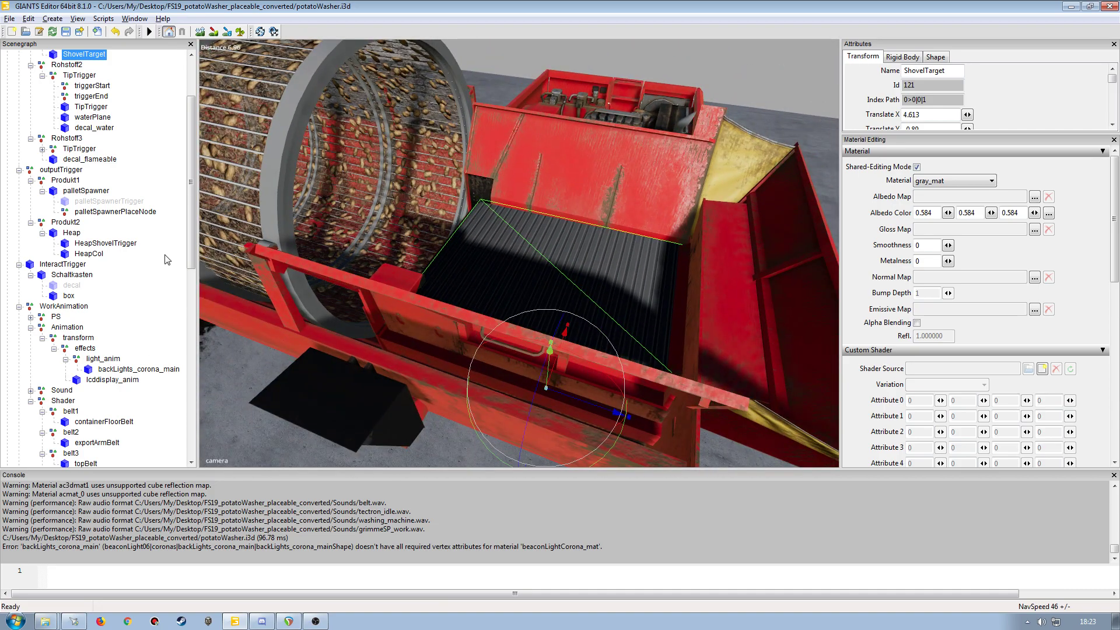
# - Reset all four offsetUV values of the containerFloorBelt under belt1 to 0 and deselect the belt
pyautogui.moveTo(191, 265); pyautogui.dragTo(191, 228)
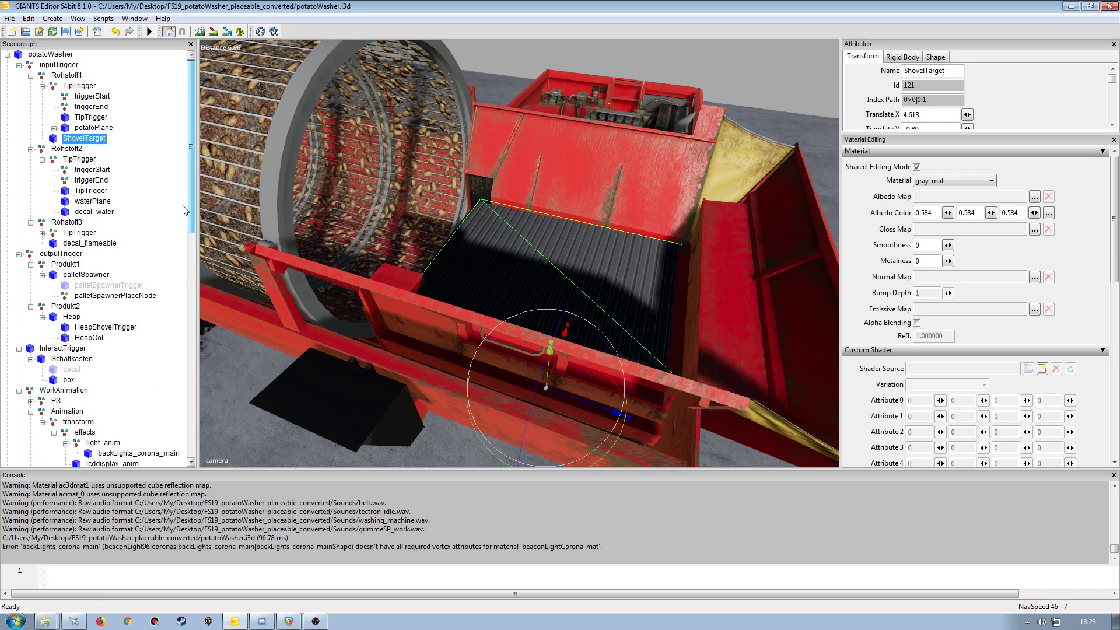
pyautogui.scroll(-2, 116, 408)
pyautogui.scroll(-3, 119, 425)
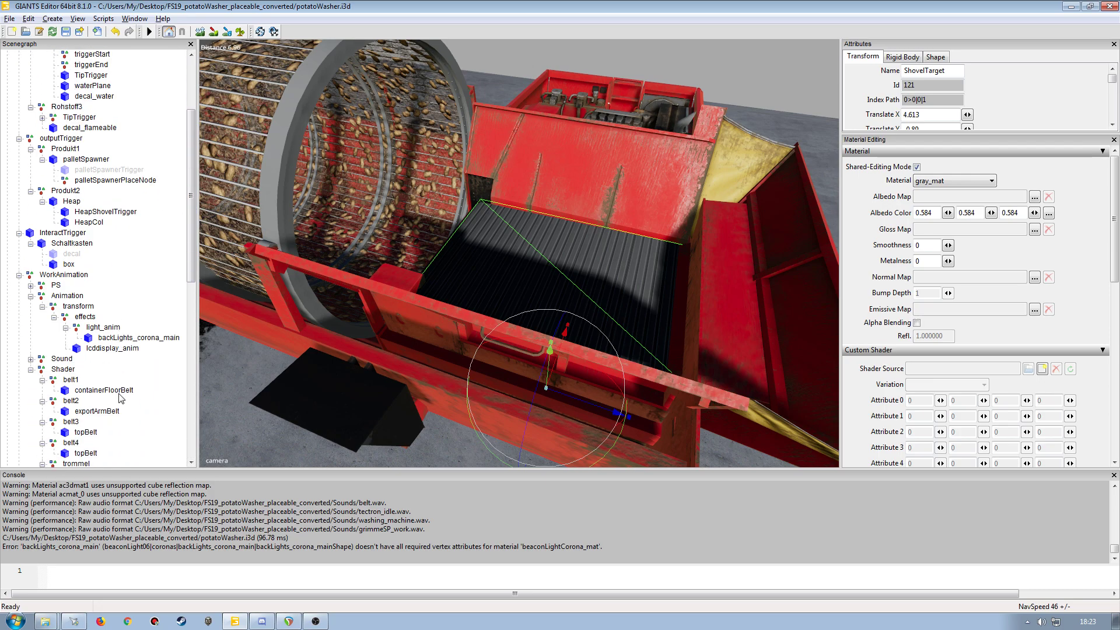
pyautogui.click(103, 369)
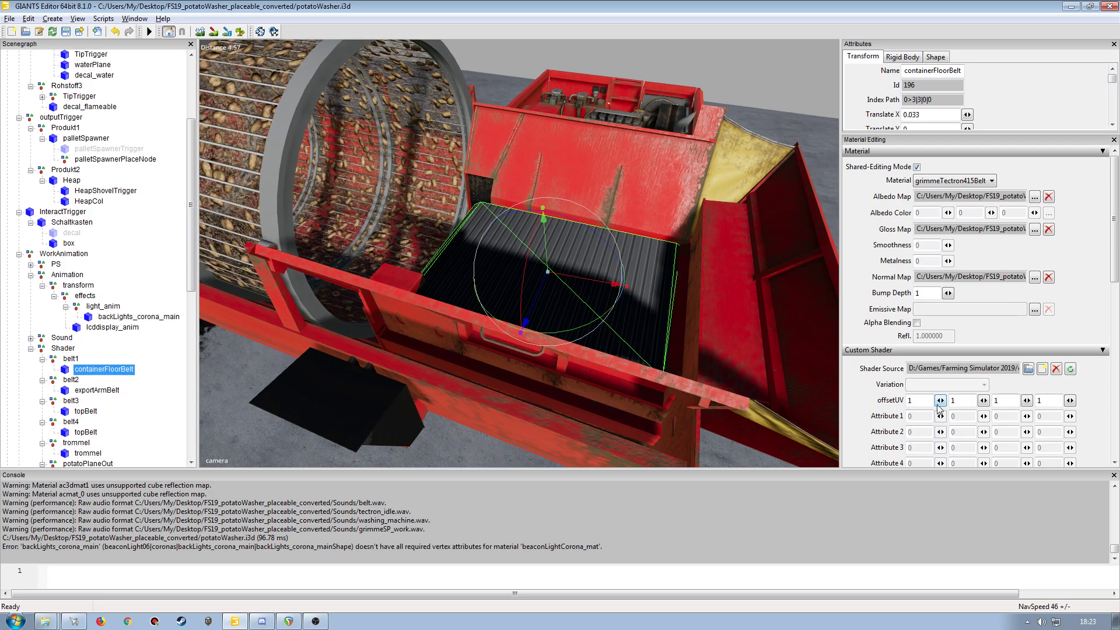
pyautogui.moveTo(929, 400); pyautogui.dragTo(904, 411)
pyautogui.write('0')
pyautogui.moveTo(969, 400); pyautogui.dragTo(941, 402)
pyautogui.write('0')
pyautogui.moveTo(1012, 401); pyautogui.dragTo(986, 403)
pyautogui.write('0')
pyautogui.moveTo(1055, 402); pyautogui.dragTo(1023, 404)
pyautogui.write('0')
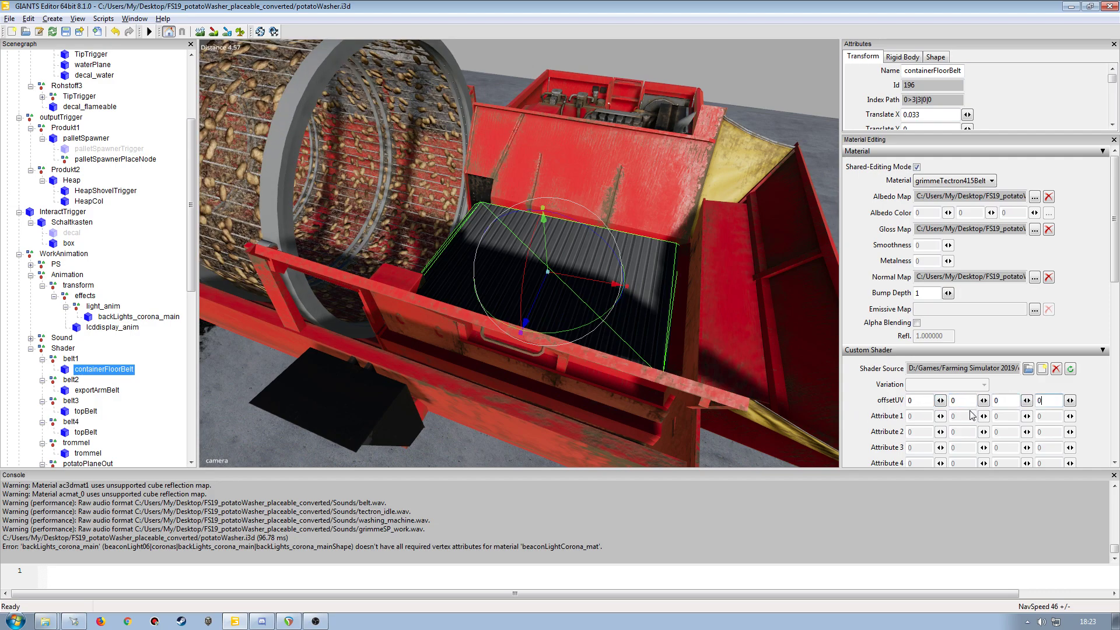
pyautogui.click(166, 375)
# - Examine the washer's yellow belts and the containerFloorBelt up close and from a distance to compare their surfaces
pyautogui.scroll(5, 484, 346)
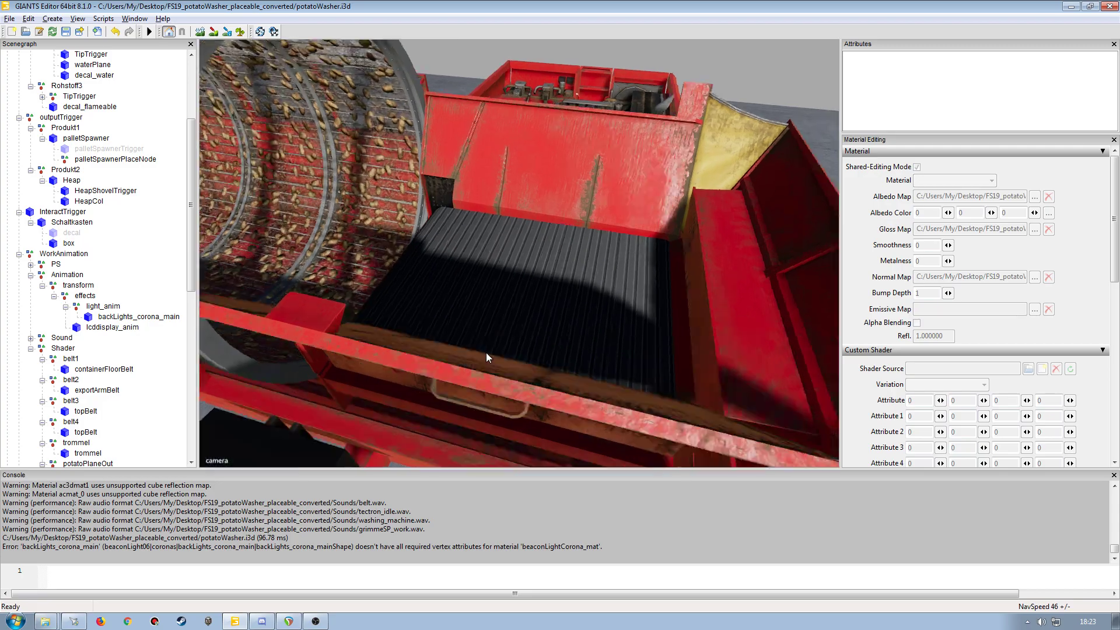
pyautogui.scroll(-10, 483, 350)
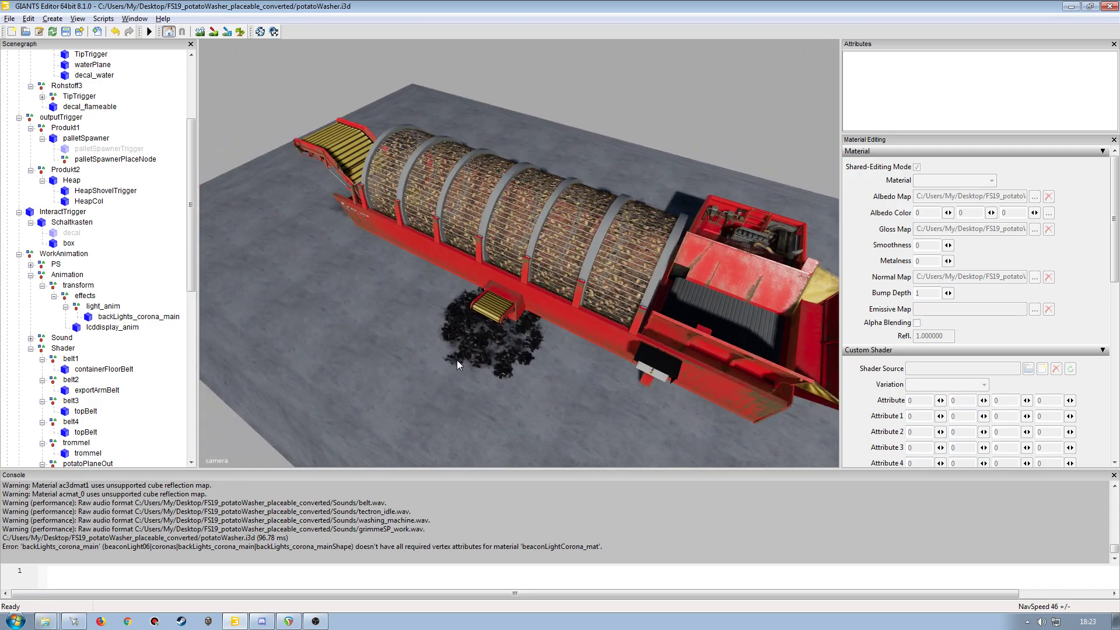
pyautogui.scroll(10, 394, 309)
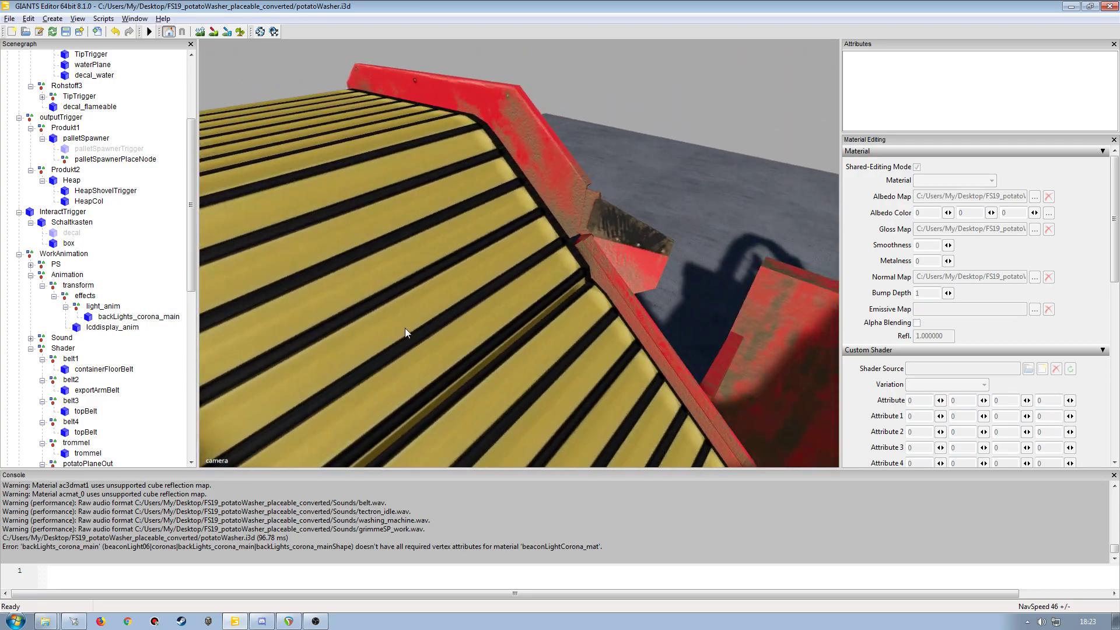
pyautogui.scroll(-10, 434, 333)
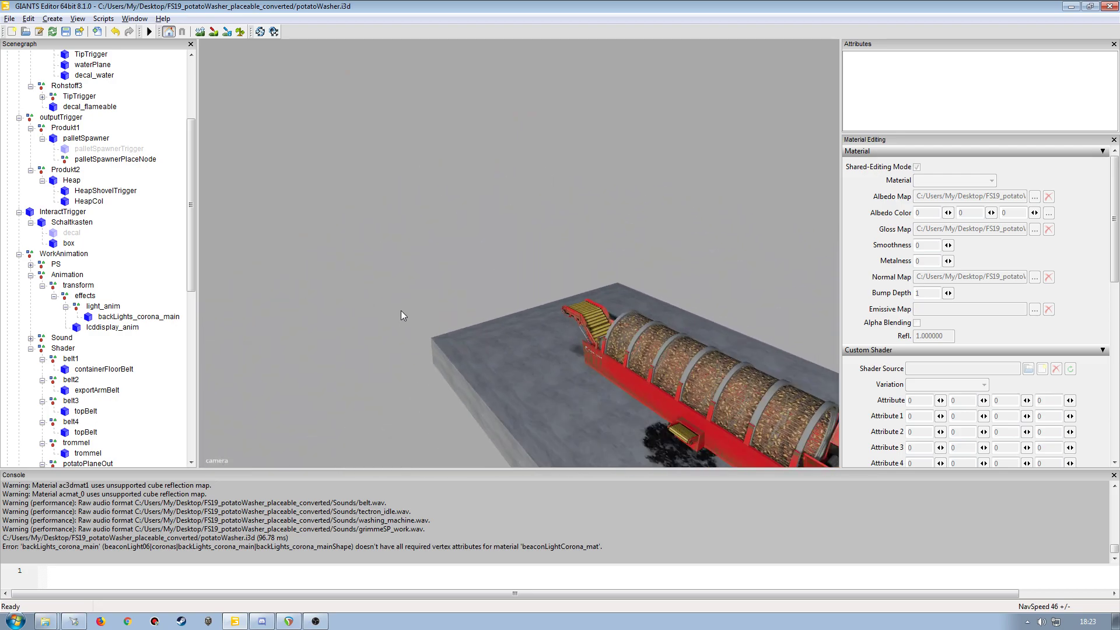
pyautogui.scroll(10, 470, 332)
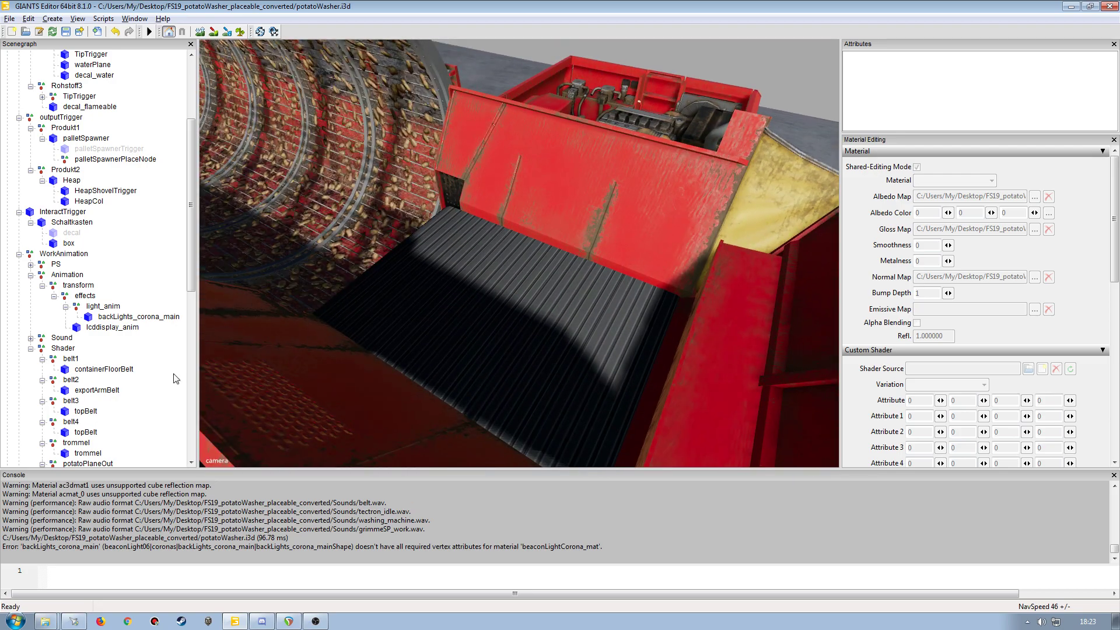
pyautogui.click(119, 371)
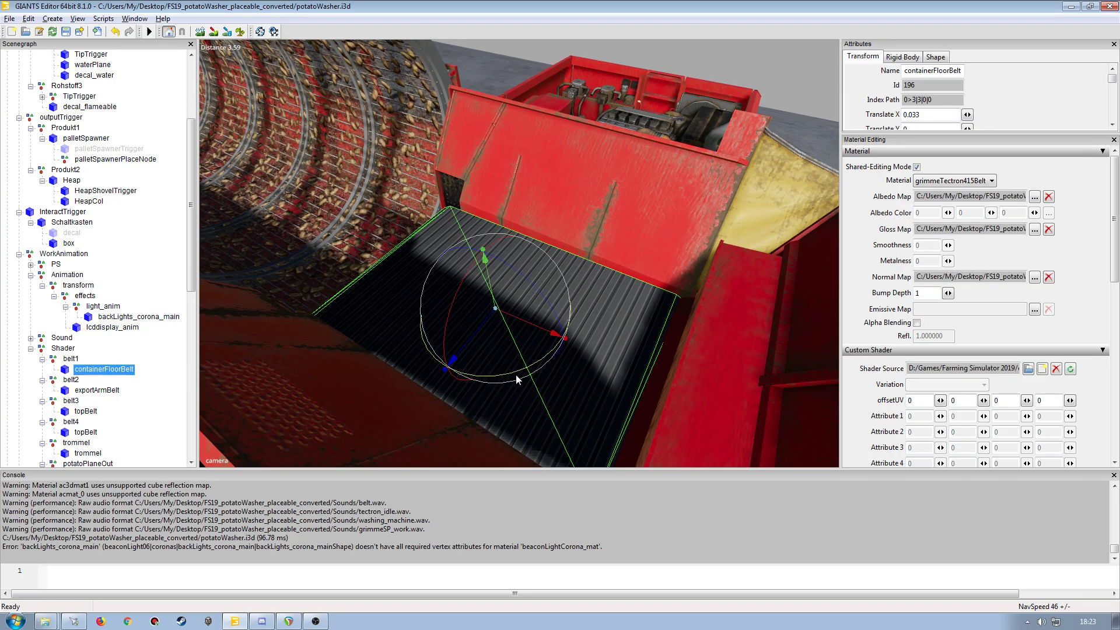
pyautogui.scroll(2, 527, 383)
pyautogui.scroll(4, 527, 374)
pyautogui.keyDown('alt'); pyautogui.moveTo(526, 373); pyautogui.dragTo(594, 363); pyautogui.keyUp('alt')
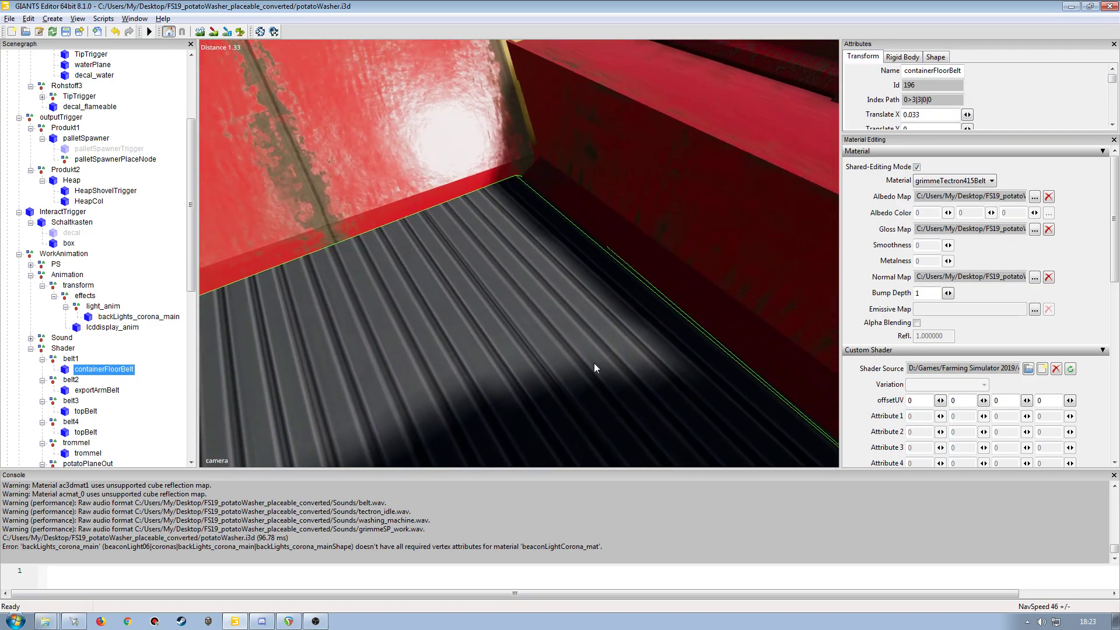
pyautogui.scroll(-6, 554, 370)
pyautogui.scroll(6, 554, 370)
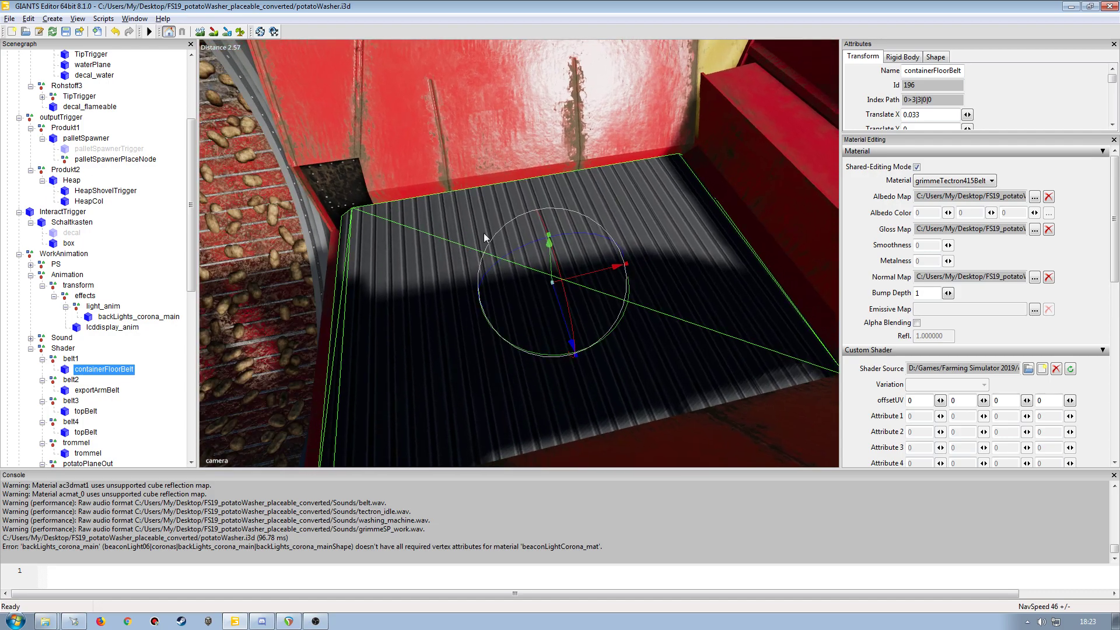
# - Assign vehicleShader.xml from the game's data/shaders folder as the containerFloorBelt's custom shader
pyautogui.click(1042, 369)
pyautogui.click(270, 348)
pyautogui.scroll(-10, 270, 362)
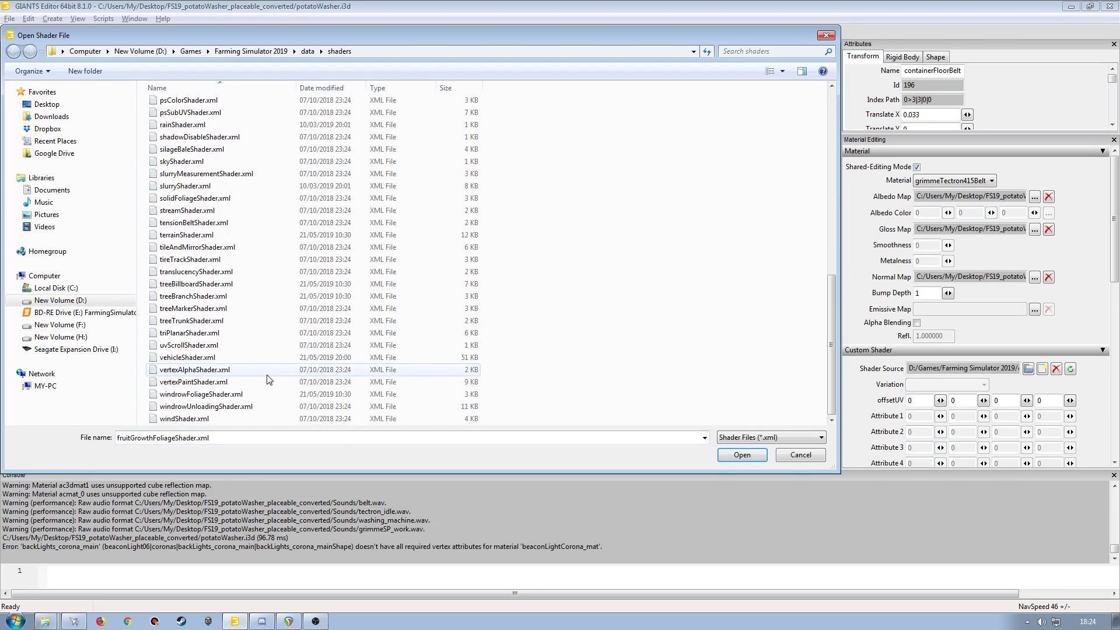
pyautogui.doubleClick(216, 357)
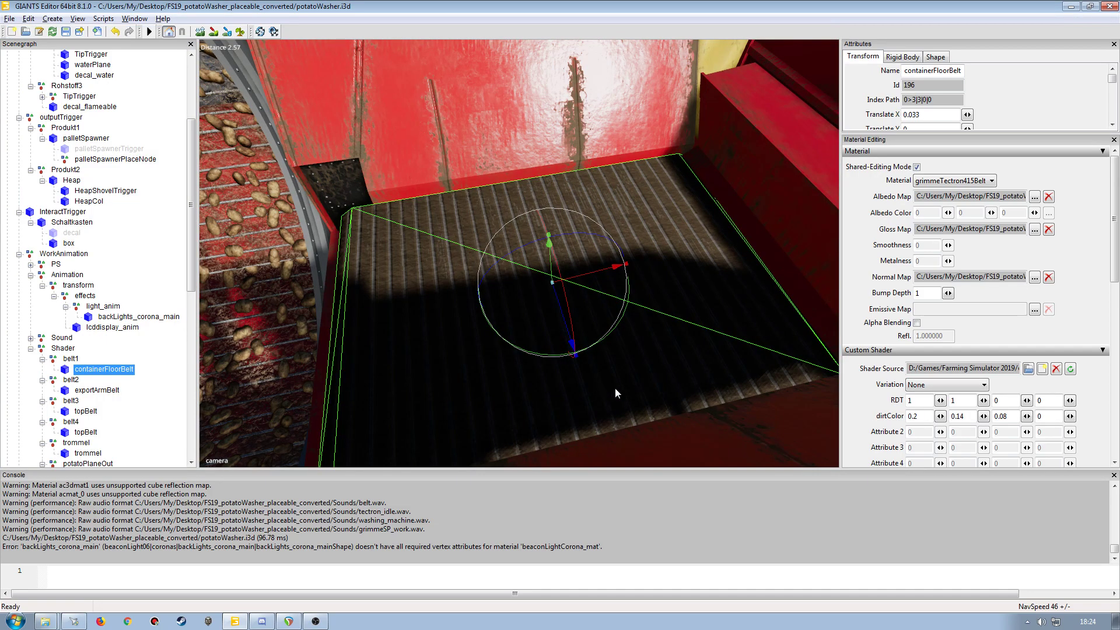
# - Set the containerFloorBelt shader's first RDT value to 0 and its second to 0.35
pyautogui.keyDown('alt'); pyautogui.moveTo(602, 365); pyautogui.dragTo(558, 331); pyautogui.keyUp('alt')
pyautogui.scroll(4, 546, 344)
pyautogui.scroll(-2, 544, 339)
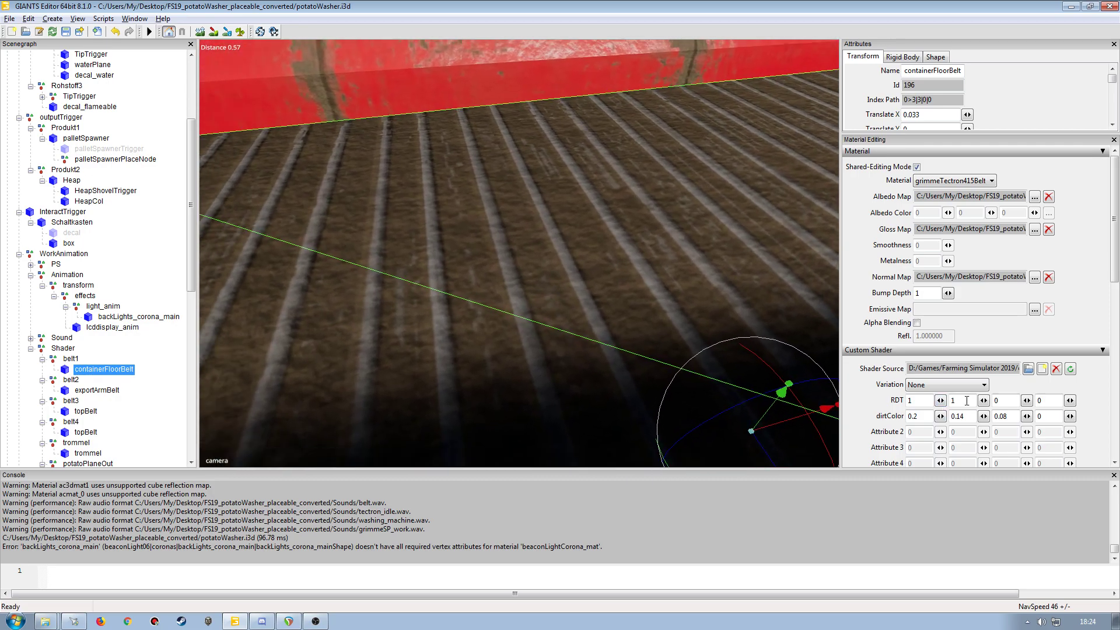
pyautogui.doubleClick(922, 404)
pyautogui.write('0')
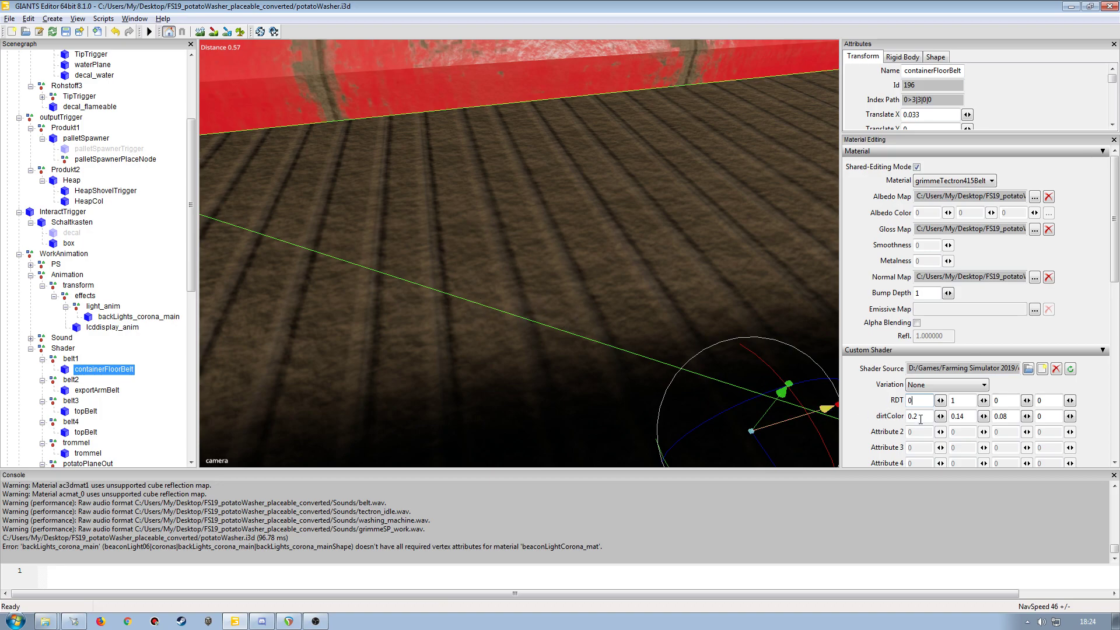
pyautogui.press('Tab')
pyautogui.write('.')
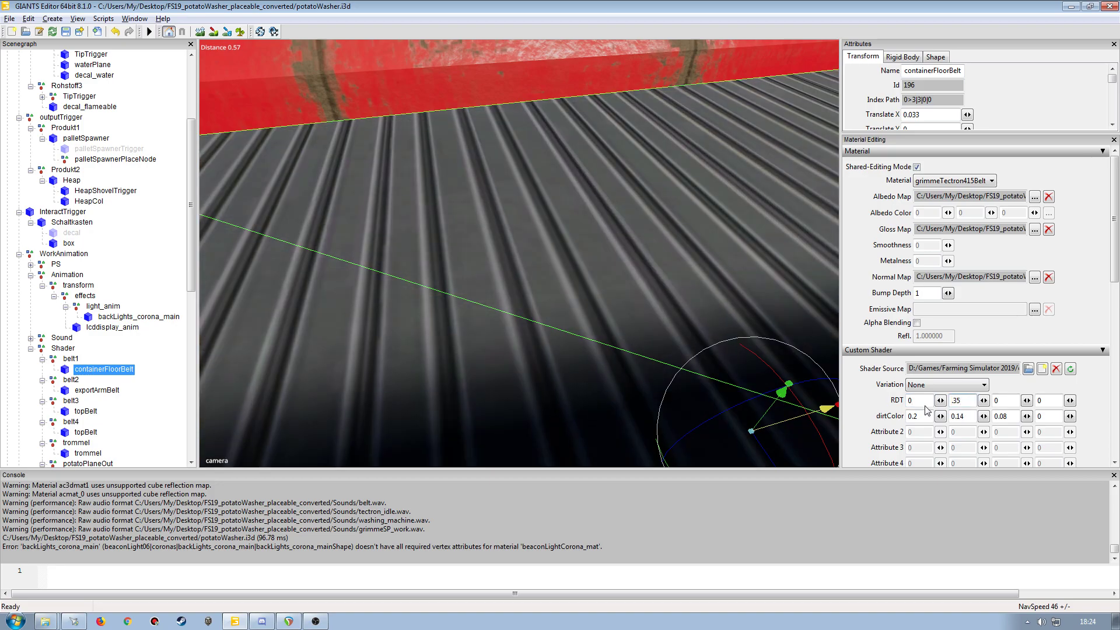
# - Try 0.5, 0.6 and 0.7 as the second RDT value of the containerFloorBelt's shader
pyautogui.moveTo(969, 401); pyautogui.dragTo(935, 400)
pyautogui.write('.5')
pyautogui.press('BackSpace')
pyautogui.write('6')
pyautogui.write('7')
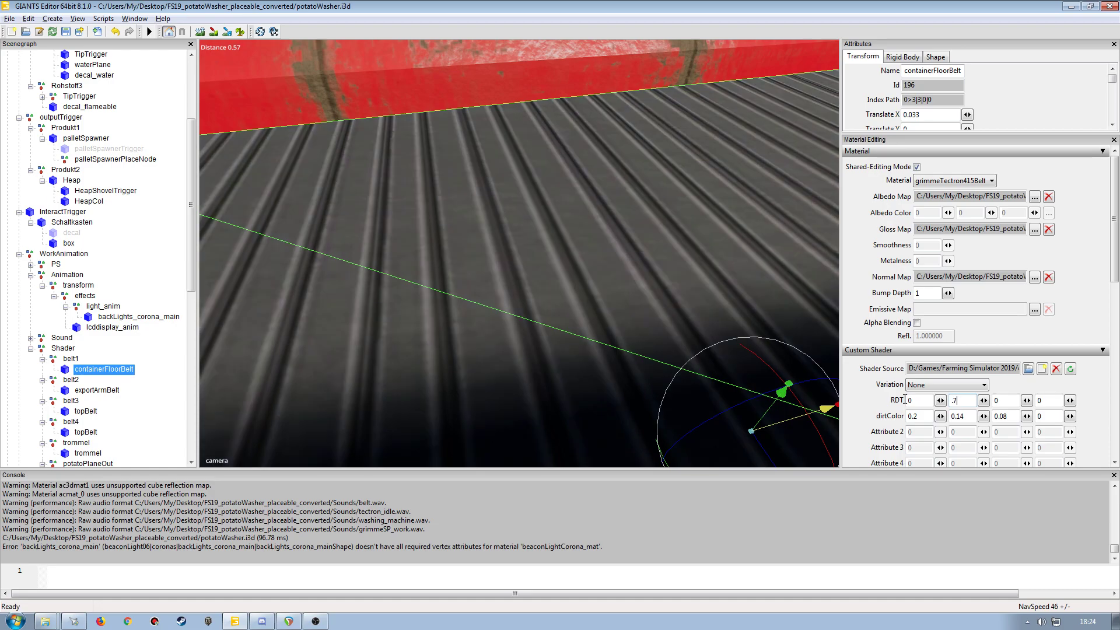
# - Compare second RDT values of 0.9, 0.8 and 0.7 on the containerFloorBelt, settling on 0.75
pyautogui.moveTo(500, 332)
pyautogui.mouseDown(button='middle')
pyautogui.moveTo(454, 323)
pyautogui.moveTo(505, 339)
pyautogui.mouseUp(button='middle')
pyautogui.scroll(2, 505, 339)
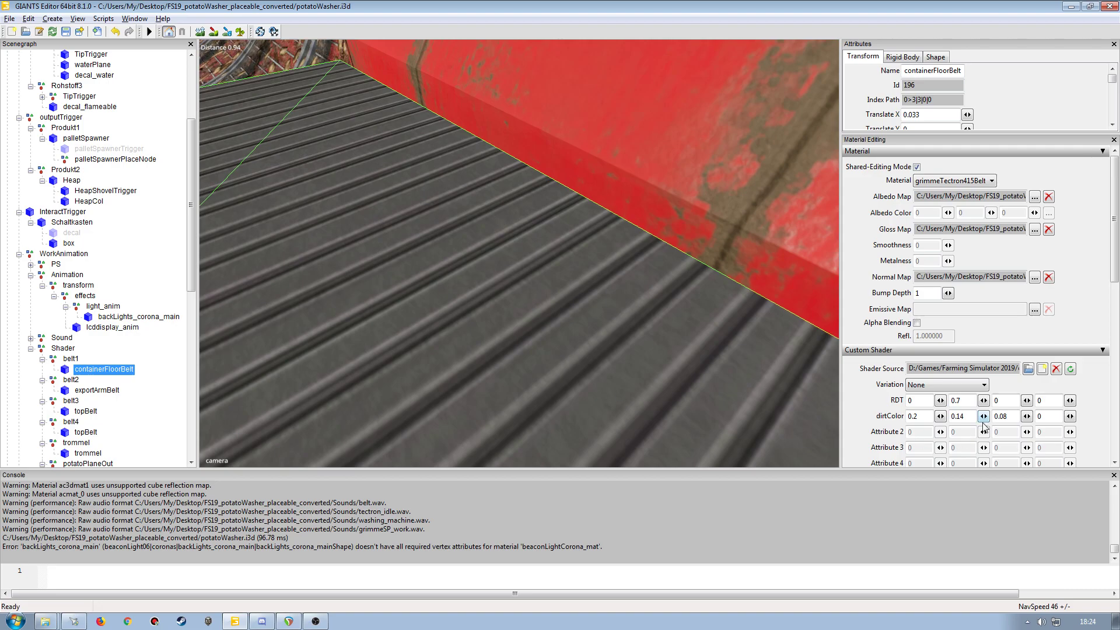
pyautogui.doubleClick(968, 402)
pyautogui.write('.9')
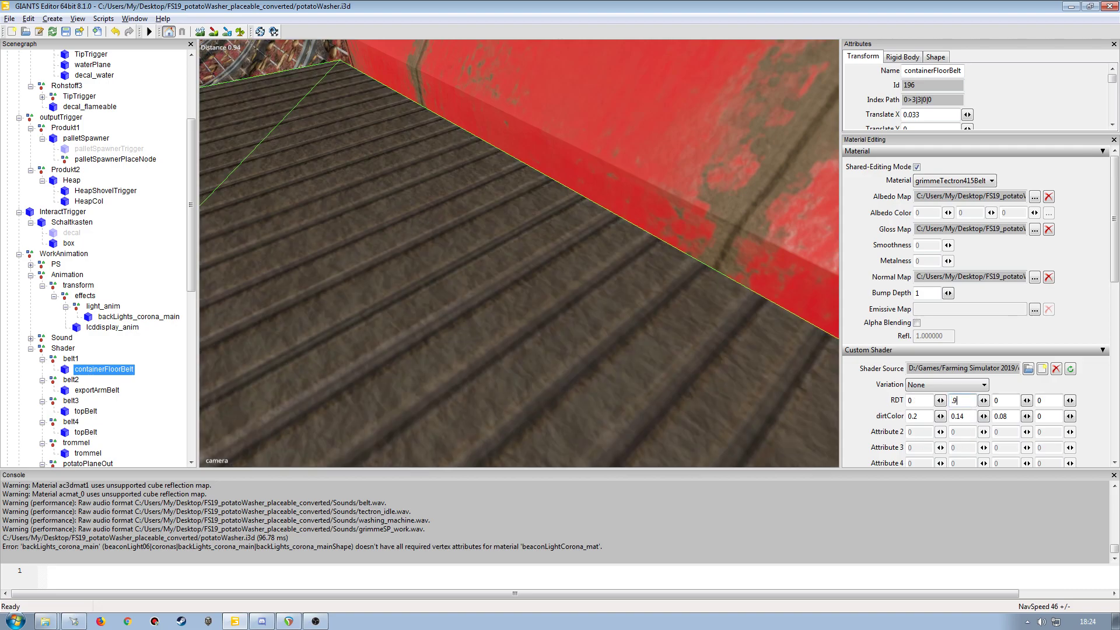
pyautogui.press('BackSpace')
pyautogui.write('8')
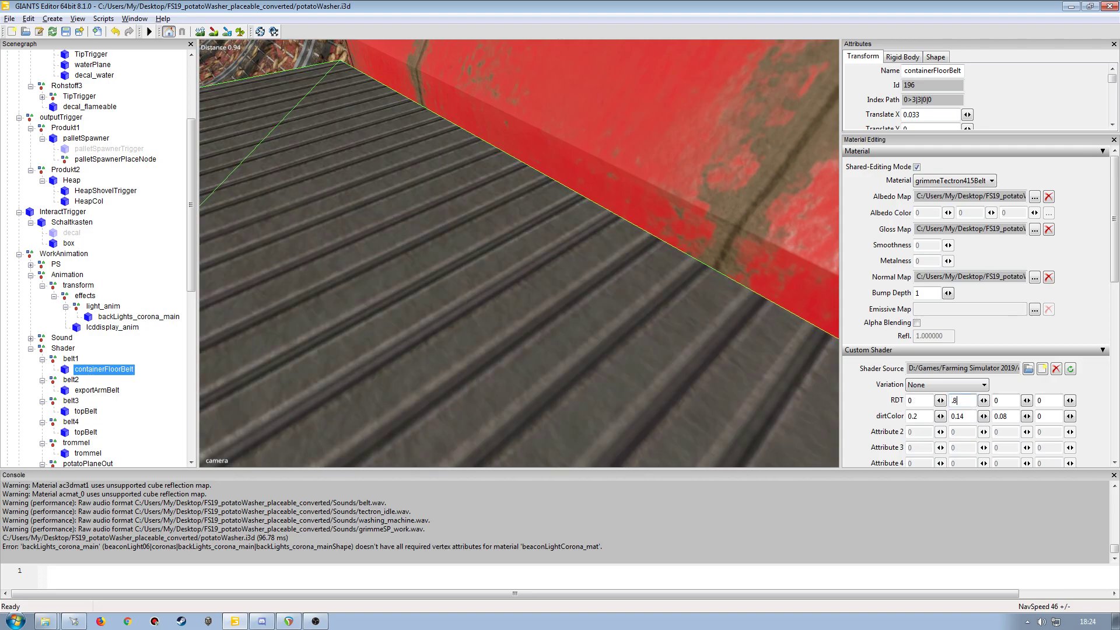
pyautogui.press('BackSpace')
pyautogui.write('7')
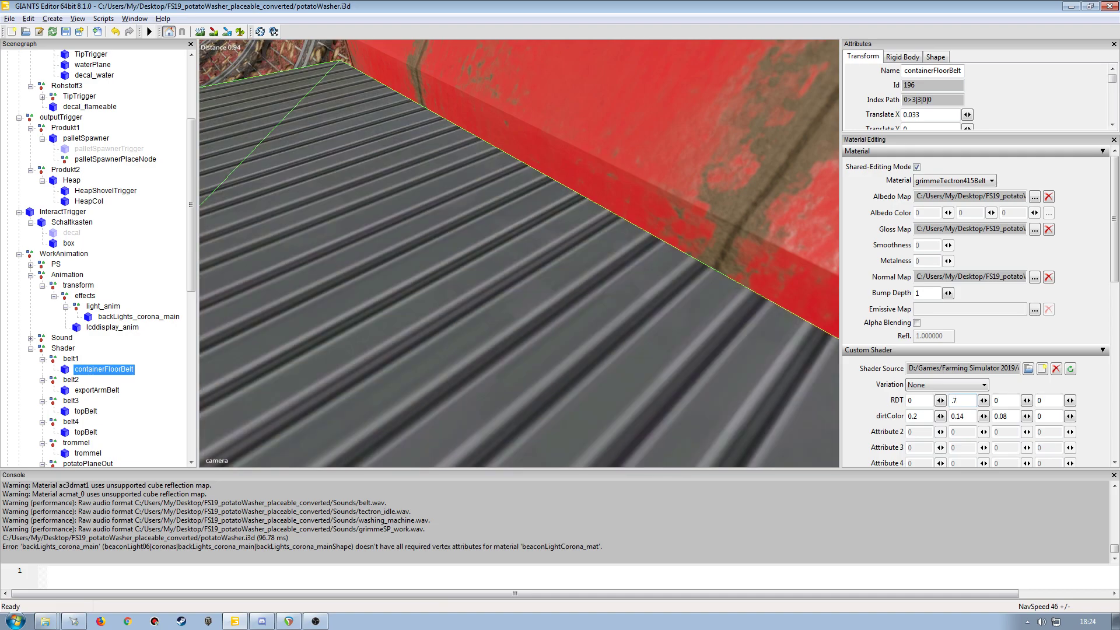
pyautogui.write('5')
pyautogui.press('BackSpace')
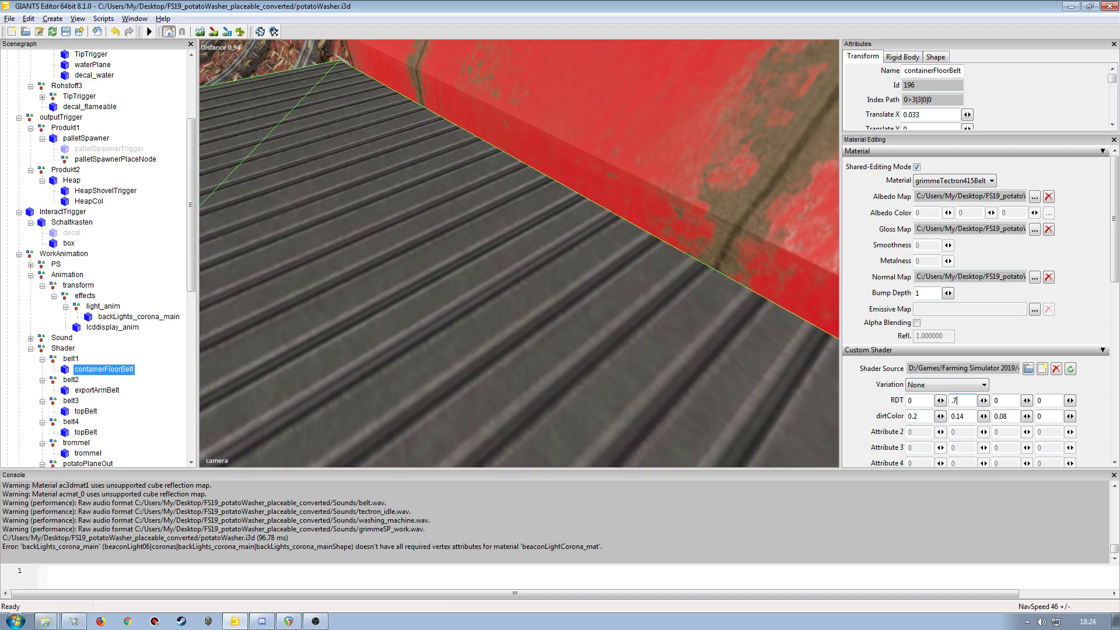
pyautogui.write('5')
# - Inspect the dirt level on the containerFloorBelt from a distance and up close
pyautogui.moveTo(551, 285)
pyautogui.keyDown('alt'); pyautogui.mouseDown()
pyautogui.moveTo(505, 307)
pyautogui.moveTo(408, 291)
pyautogui.moveTo(597, 307)
pyautogui.moveTo(522, 302)
pyautogui.moveTo(554, 307)
pyautogui.mouseUp(); pyautogui.keyUp('alt')
pyautogui.scroll(-5, 596, 307)
pyautogui.scroll(10, 560, 303)
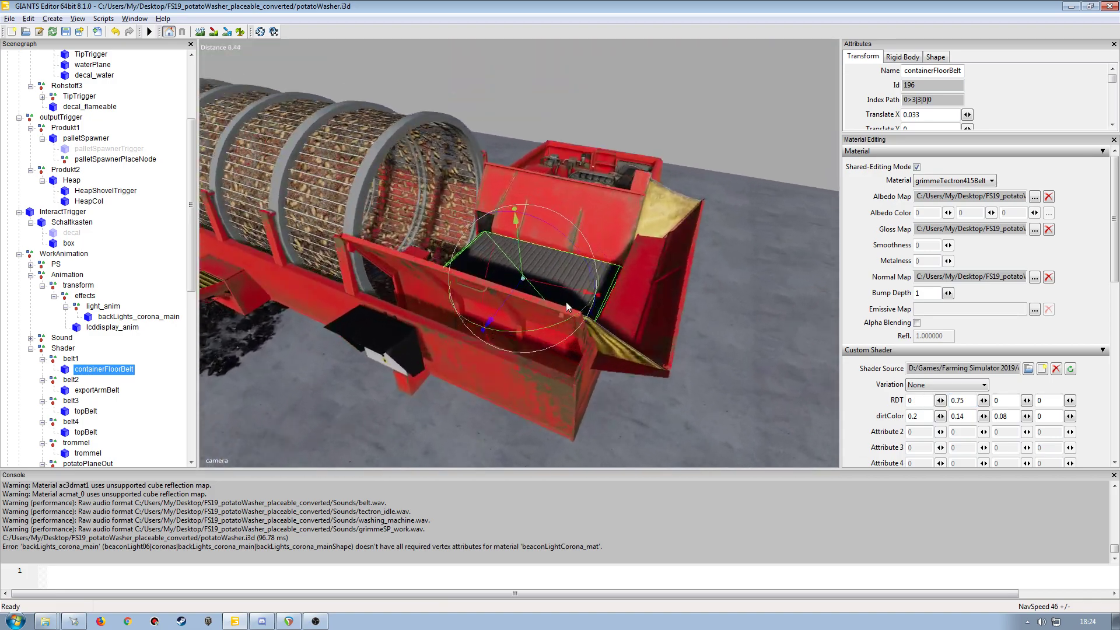
pyautogui.moveTo(514, 324)
pyautogui.keyDown('alt'); pyautogui.mouseDown()
pyautogui.moveTo(550, 345)
pyautogui.moveTo(663, 348)
pyautogui.moveTo(453, 328)
pyautogui.moveTo(522, 319)
pyautogui.moveTo(601, 327)
pyautogui.moveTo(583, 316)
pyautogui.moveTo(553, 320)
pyautogui.moveTo(630, 358)
pyautogui.moveTo(533, 322)
pyautogui.mouseUp(); pyautogui.keyUp('alt')
pyautogui.scroll(-2, 521, 319)
pyautogui.scroll(-5, 553, 320)
pyautogui.scroll(5, 533, 322)
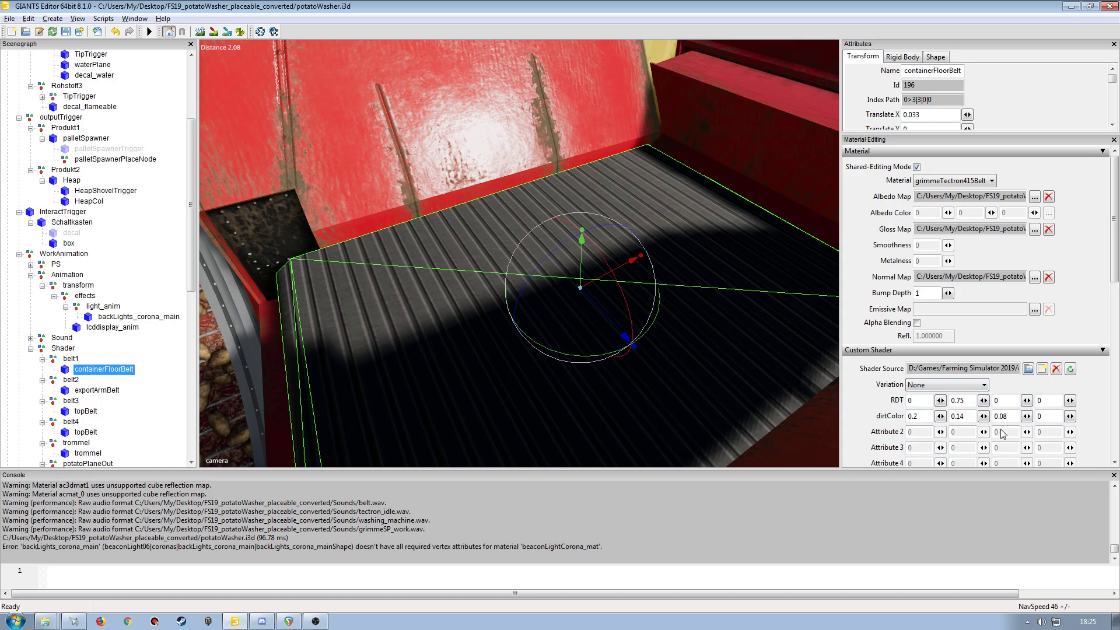
# - Set the containerFloorBelt's vehicle shader variation to uvScroll
pyautogui.keyDown('alt'); pyautogui.moveTo(589, 398); pyautogui.dragTo(569, 368); pyautogui.keyUp('alt')
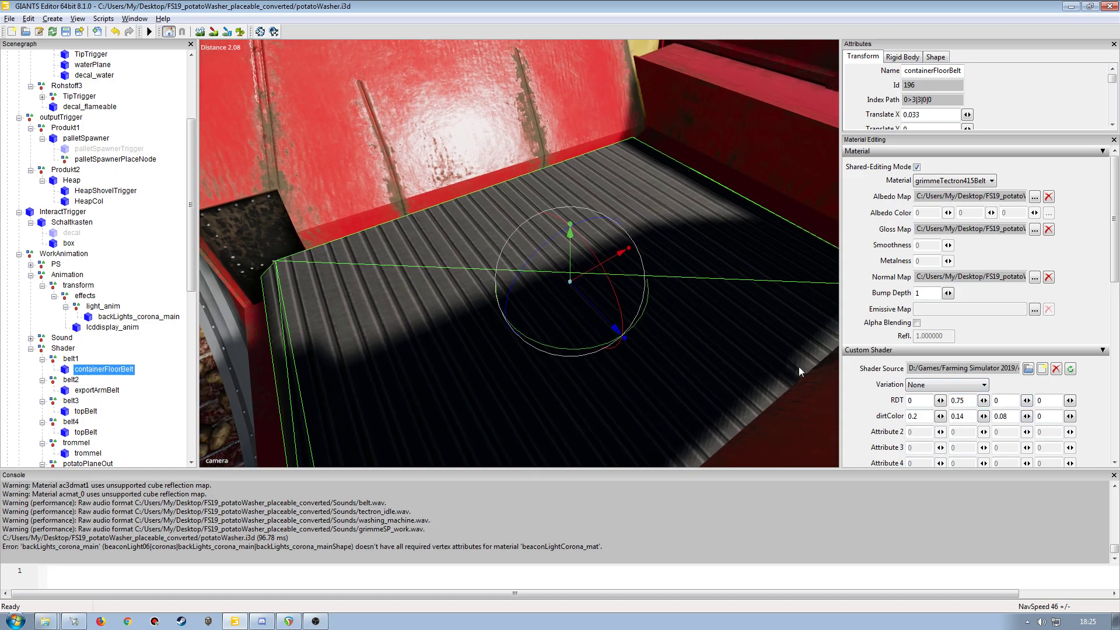
pyautogui.click(941, 386)
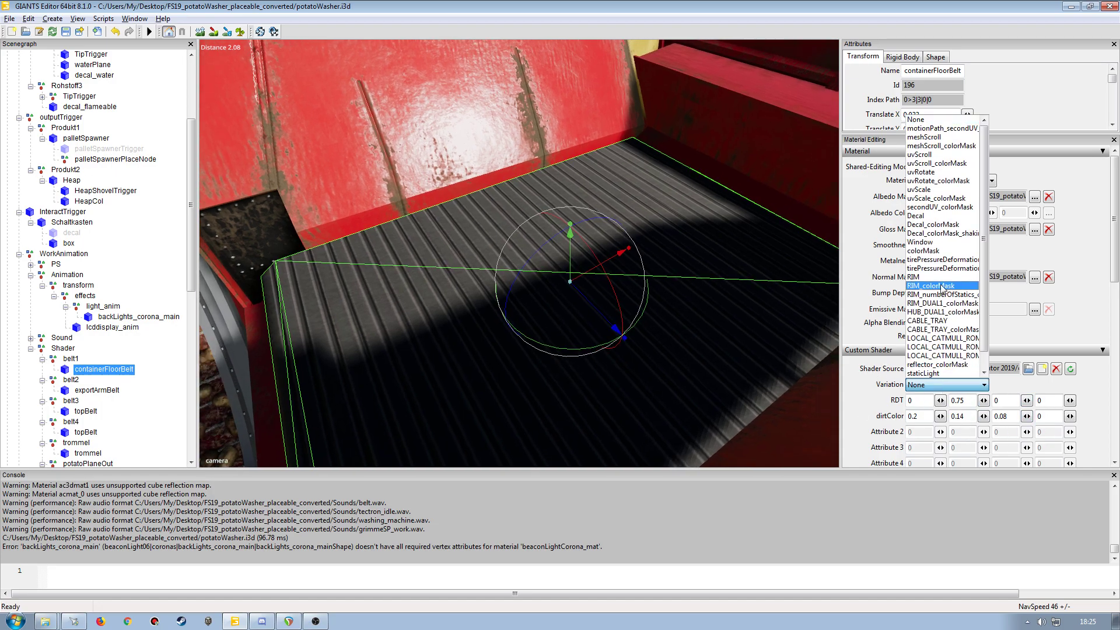
pyautogui.click(932, 155)
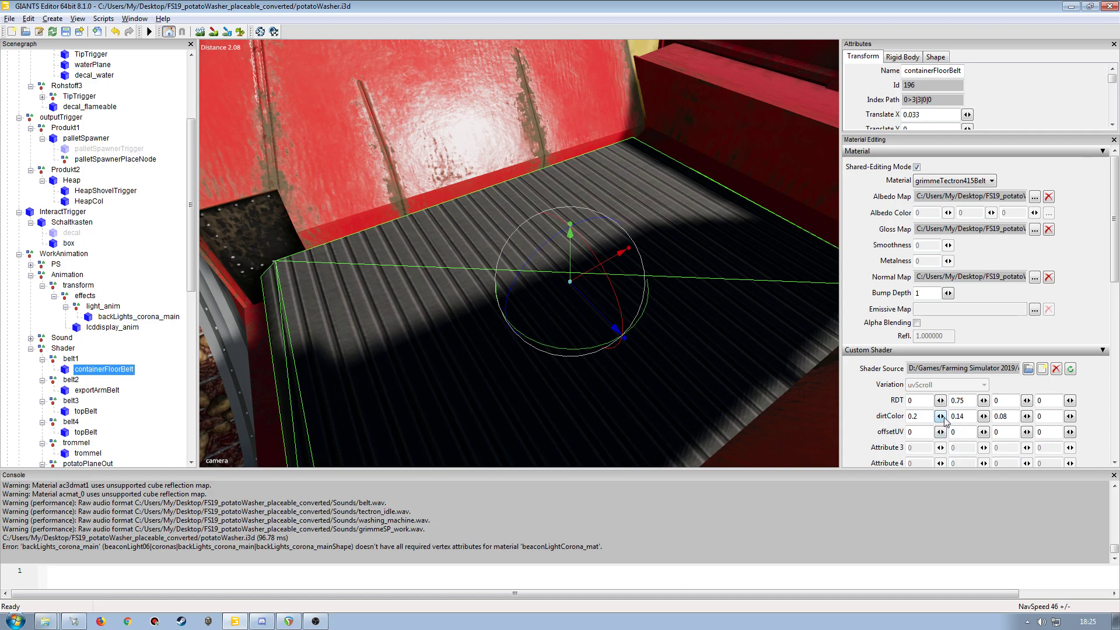
# - Compare the custom shader settings of the containerFloorBelt, the exportArmBelt and the topBelt under belt3
pyautogui.click(104, 394)
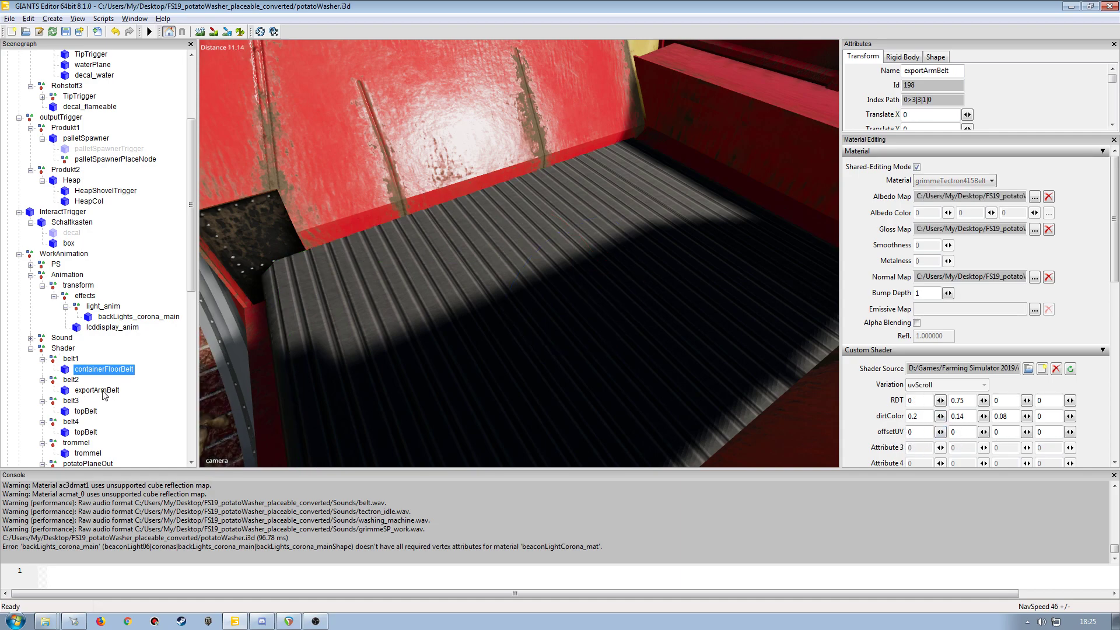
pyautogui.click(87, 415)
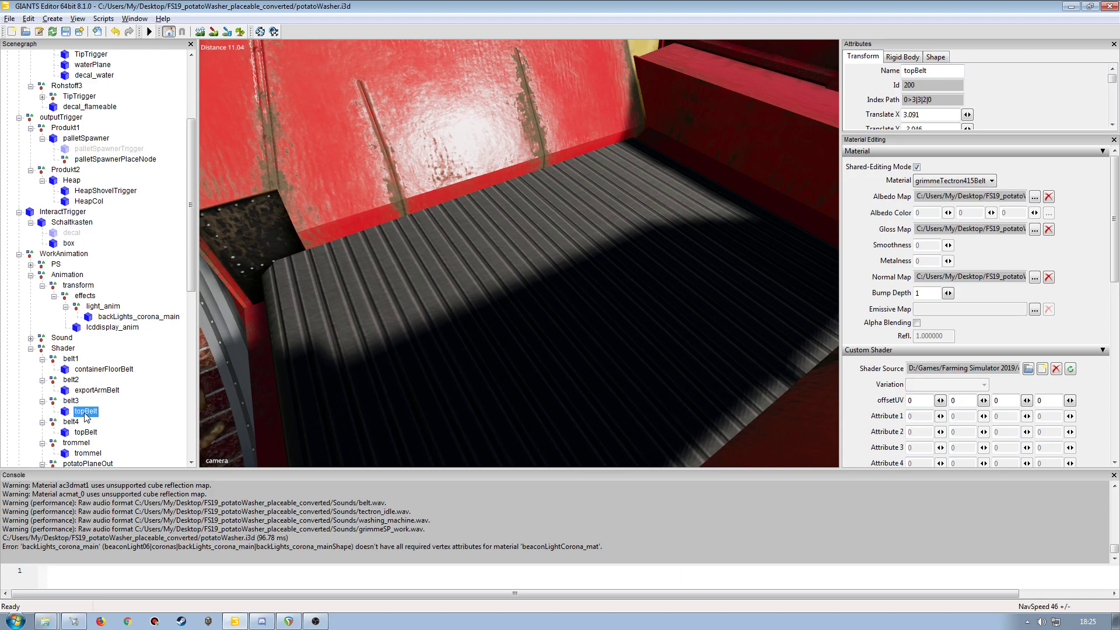
pyautogui.click(97, 369)
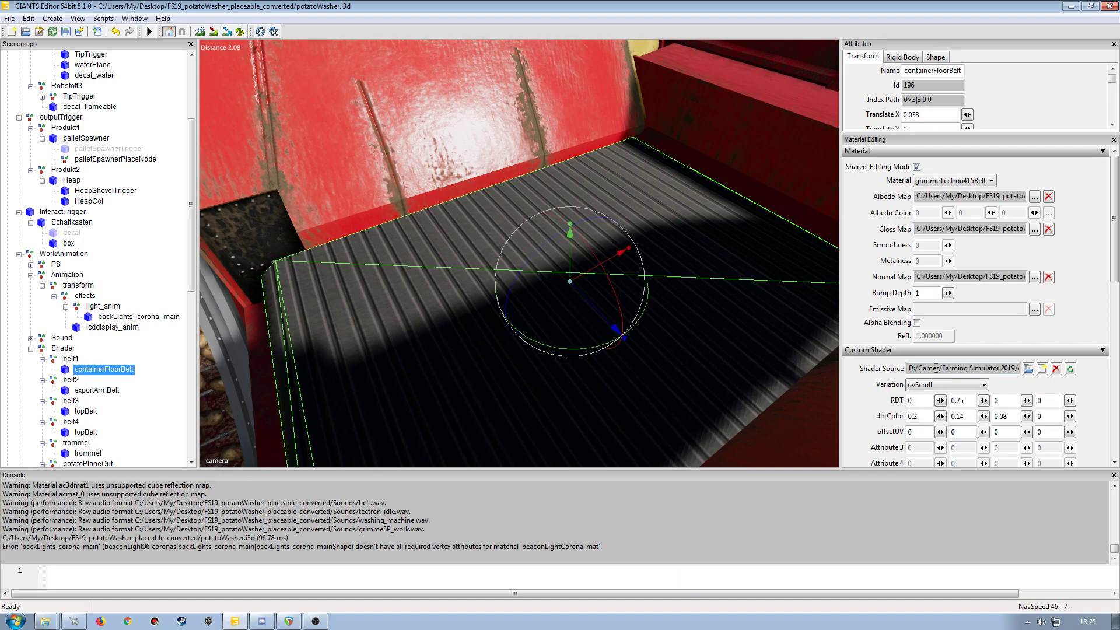
pyautogui.press('Down')
pyautogui.press('Down')
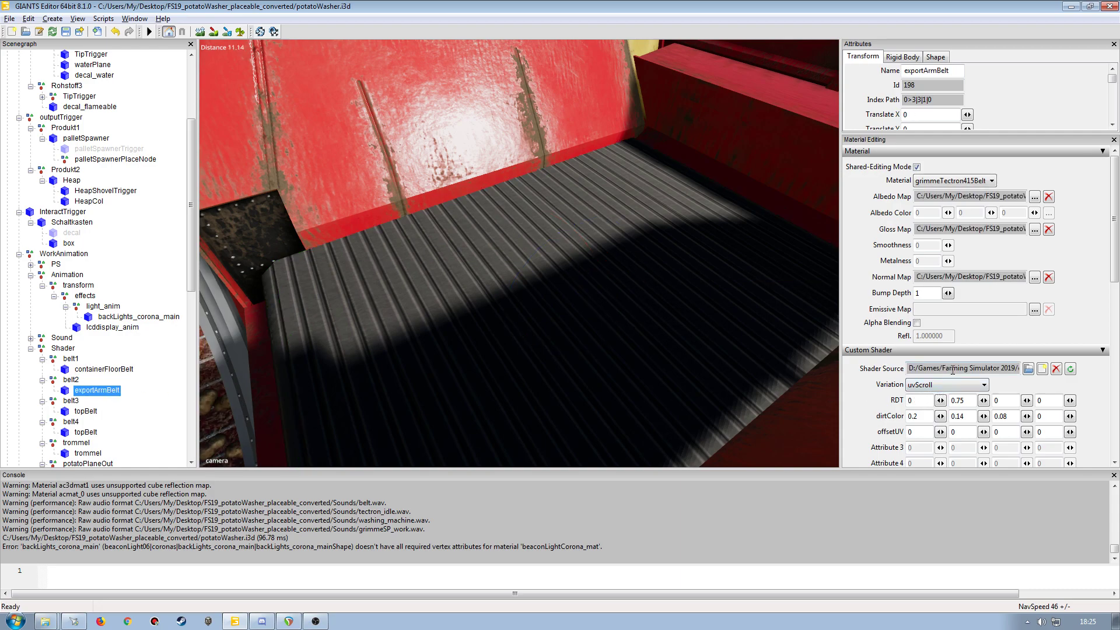
pyautogui.press('Down')
pyautogui.press('Down')
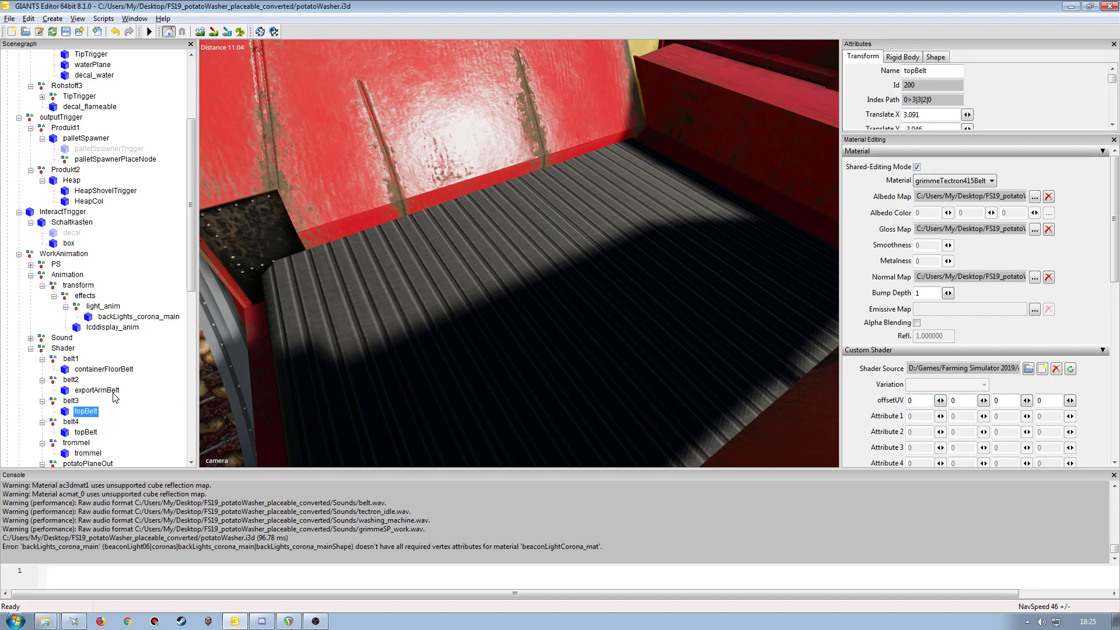
pyautogui.click(107, 370)
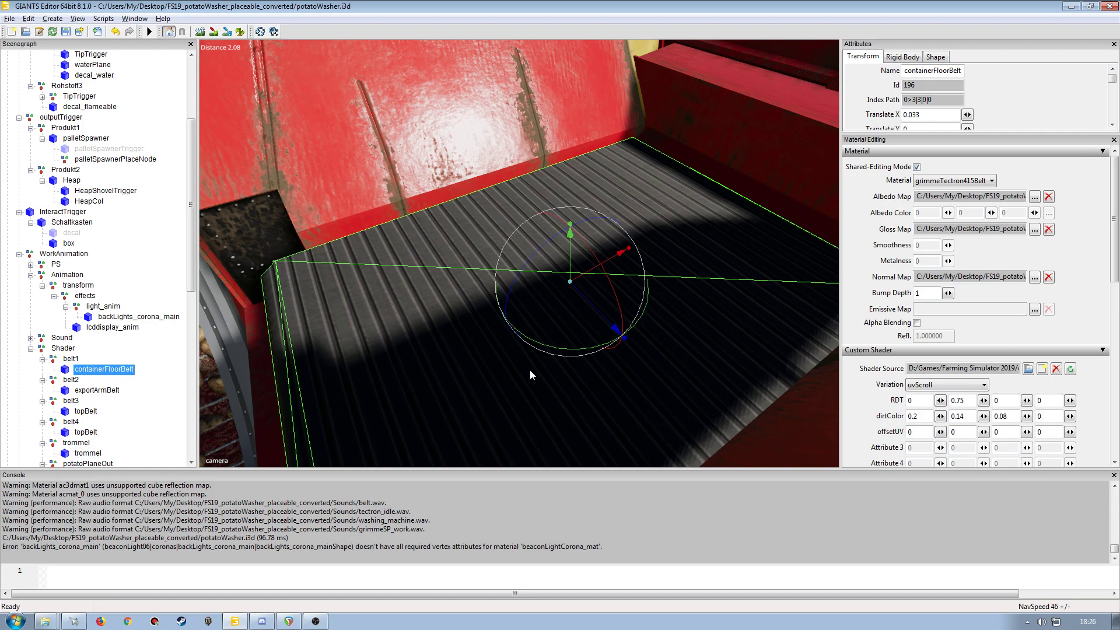
pyautogui.click(85, 412)
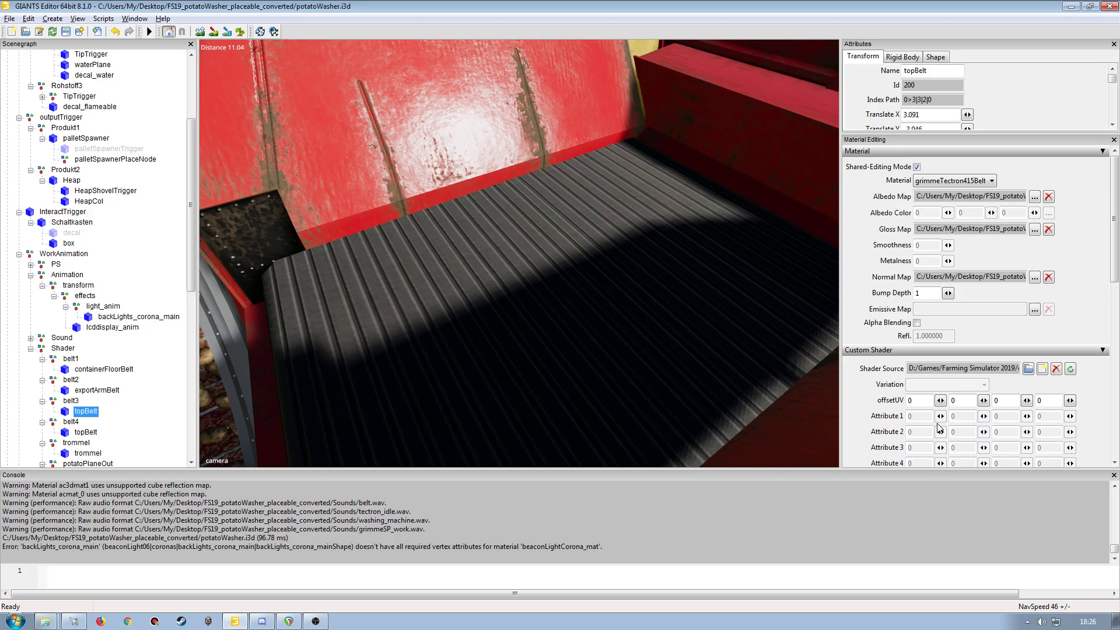
# - Inspect the topBelt under belt3 close up at the end of the washer
pyautogui.moveTo(543, 275)
pyautogui.keyDown('alt'); pyautogui.mouseDown()
pyautogui.moveTo(419, 260)
pyautogui.moveTo(450, 300)
pyautogui.moveTo(439, 289)
pyautogui.moveTo(528, 292)
pyautogui.moveTo(394, 272)
pyautogui.moveTo(526, 307)
pyautogui.moveTo(532, 256)
pyautogui.mouseUp(); pyautogui.keyUp('alt')
pyautogui.scroll(-5, 450, 300)
pyautogui.scroll(3, 449, 299)
pyautogui.scroll(4, 448, 292)
pyautogui.scroll(-7, 524, 298)
pyautogui.scroll(7, 453, 268)
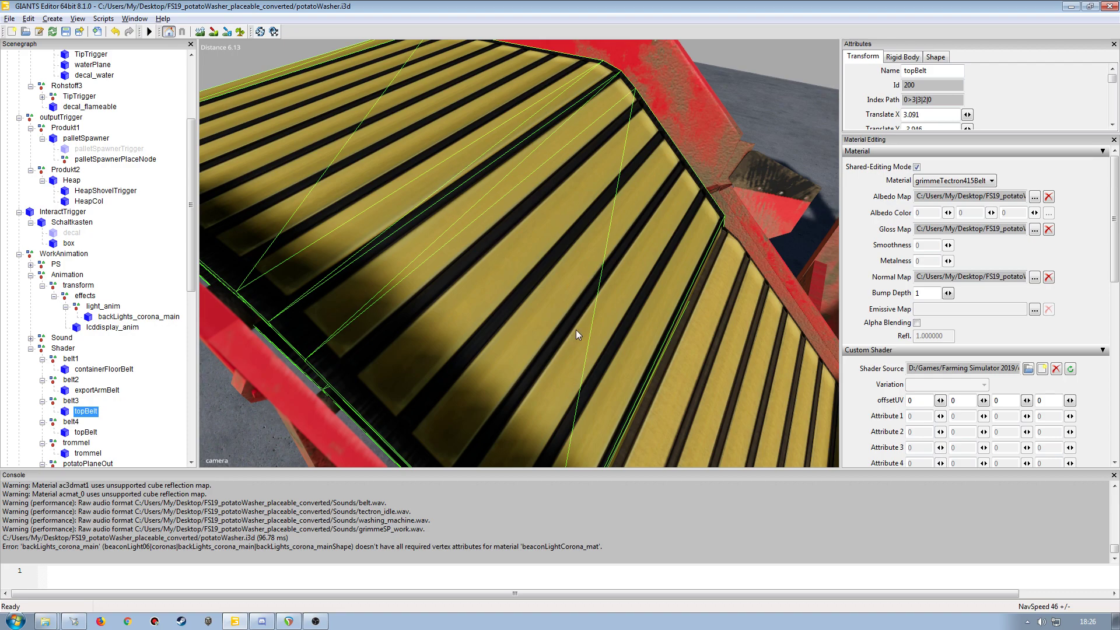
# - Examine the exportArmBelt next to the neighbouring topBelt, and view the whole washer from a distance
pyautogui.click(116, 391)
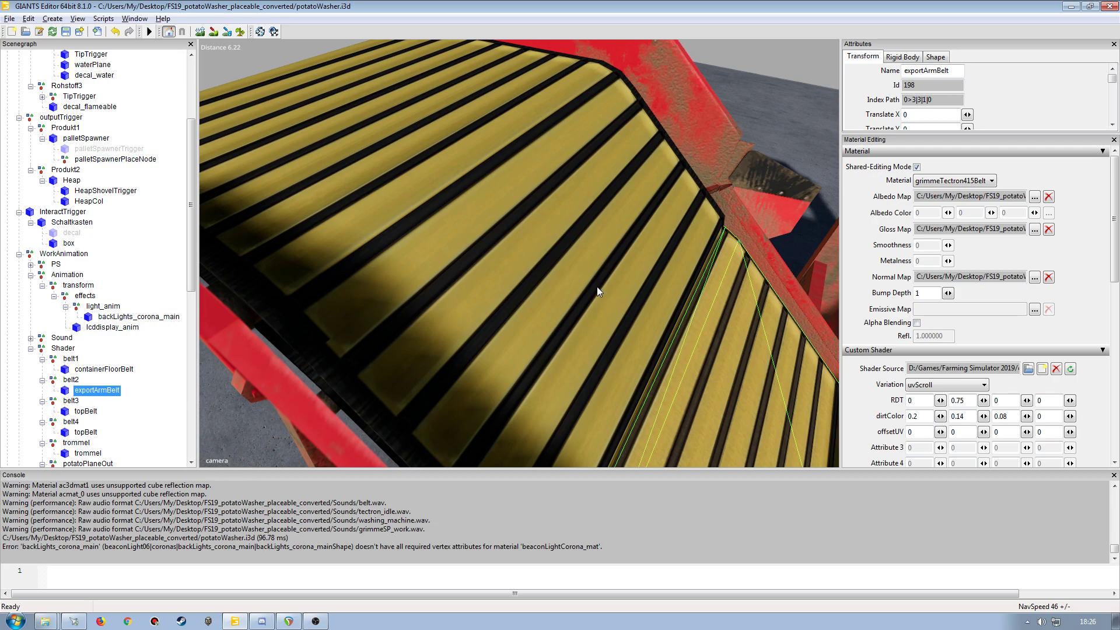
pyautogui.scroll(-10, 649, 309)
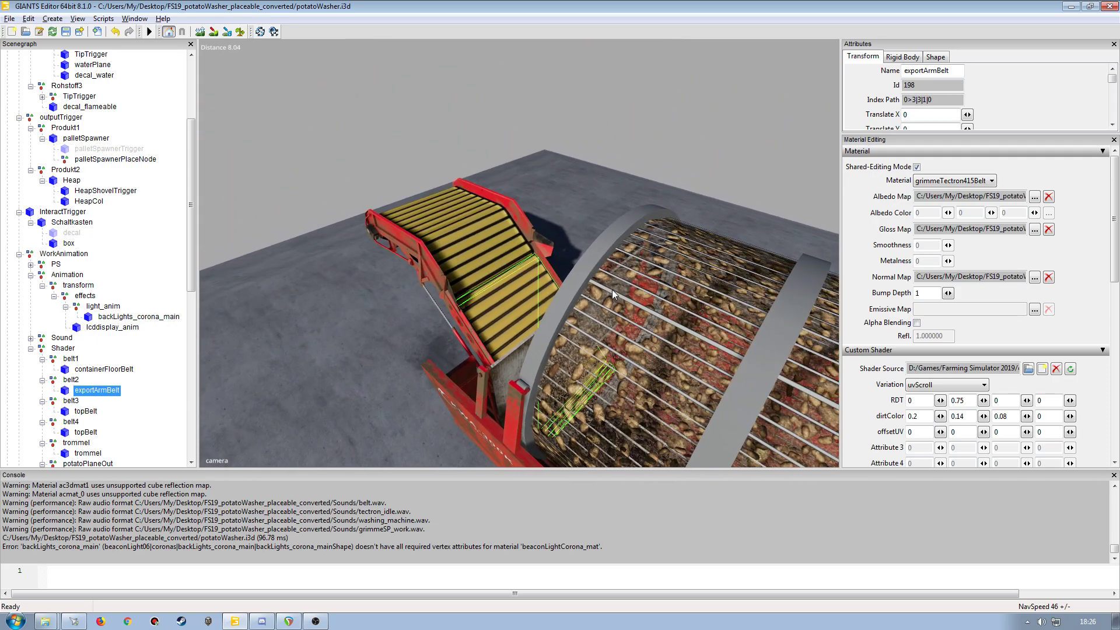
pyautogui.keyDown('alt'); pyautogui.moveTo(579, 328); pyautogui.dragTo(579, 298); pyautogui.keyUp('alt')
pyautogui.scroll(8, 666, 298)
pyautogui.scroll(-3, 484, 277)
pyautogui.keyDown('alt'); pyautogui.moveTo(535, 294); pyautogui.dragTo(493, 292); pyautogui.keyUp('alt')
pyautogui.scroll(-3, 476, 288)
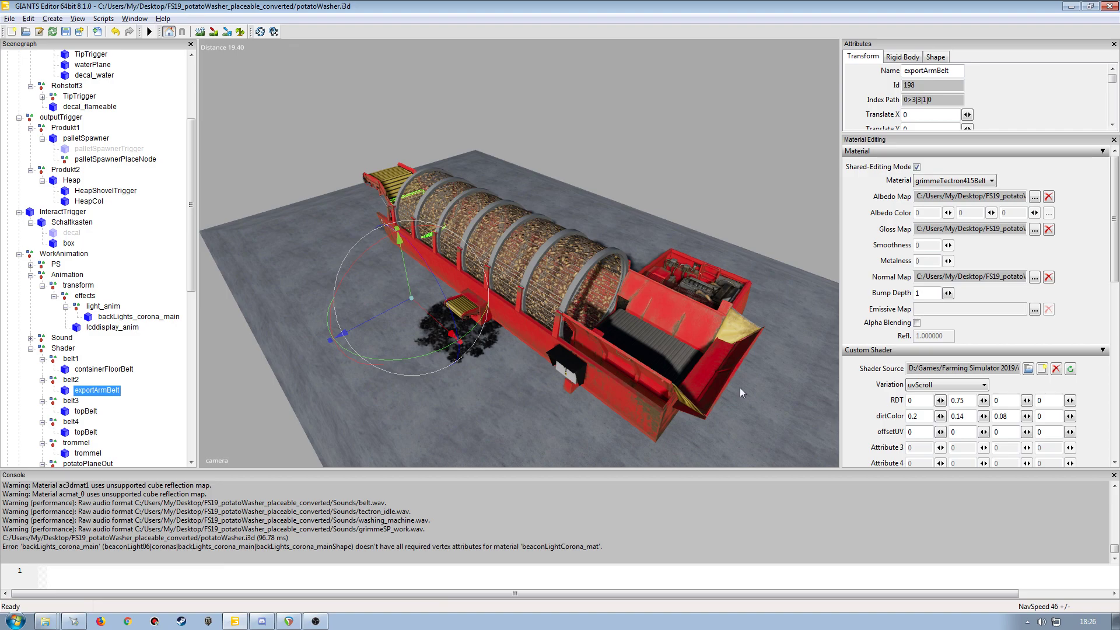
# - Check the shader source and variation of the containerFloorBelt, the exportArmBelt and belt3's topBelt
pyautogui.click(105, 370)
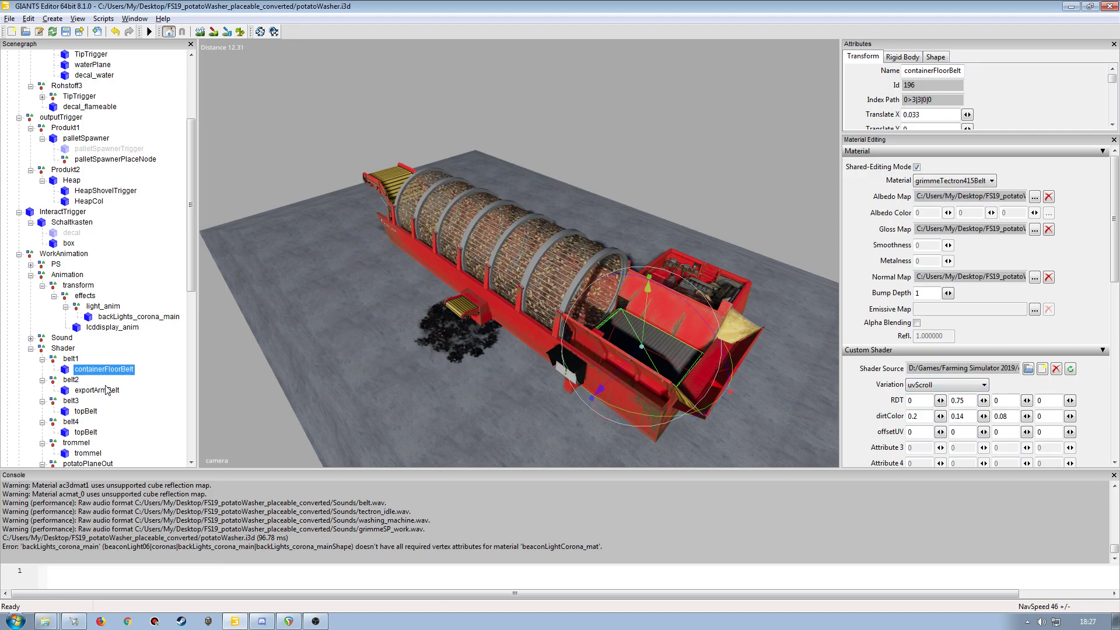
pyautogui.click(106, 391)
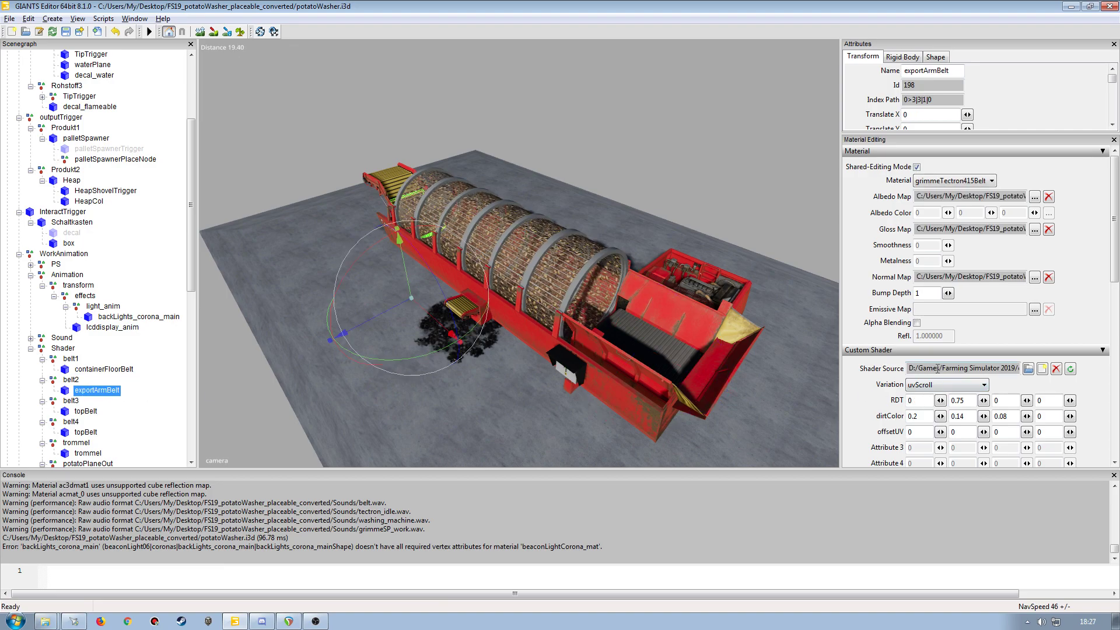
pyautogui.press('Down')
pyautogui.press('Down')
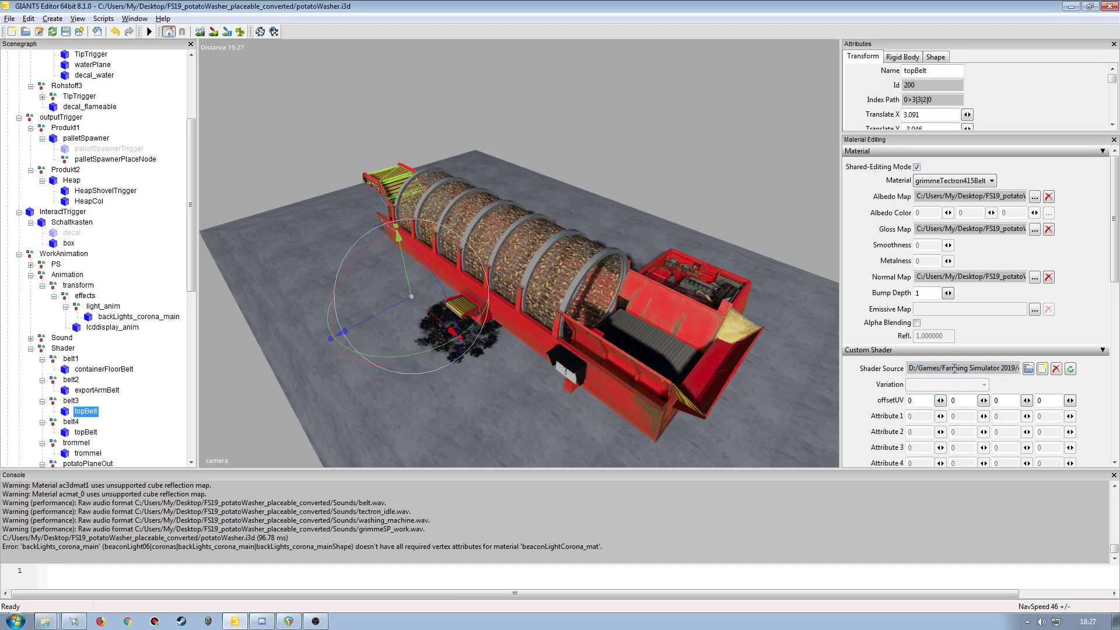
# - Collapse the Shader group and expand the decals group in the scenegraph
pyautogui.moveTo(190, 269); pyautogui.dragTo(190, 334)
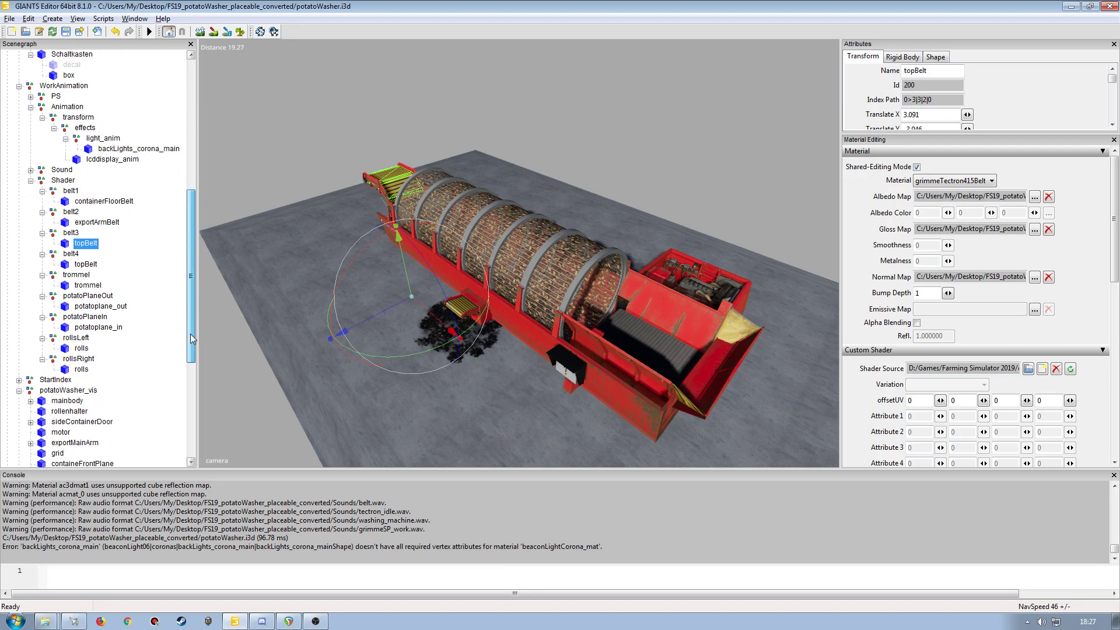
pyautogui.click(30, 180)
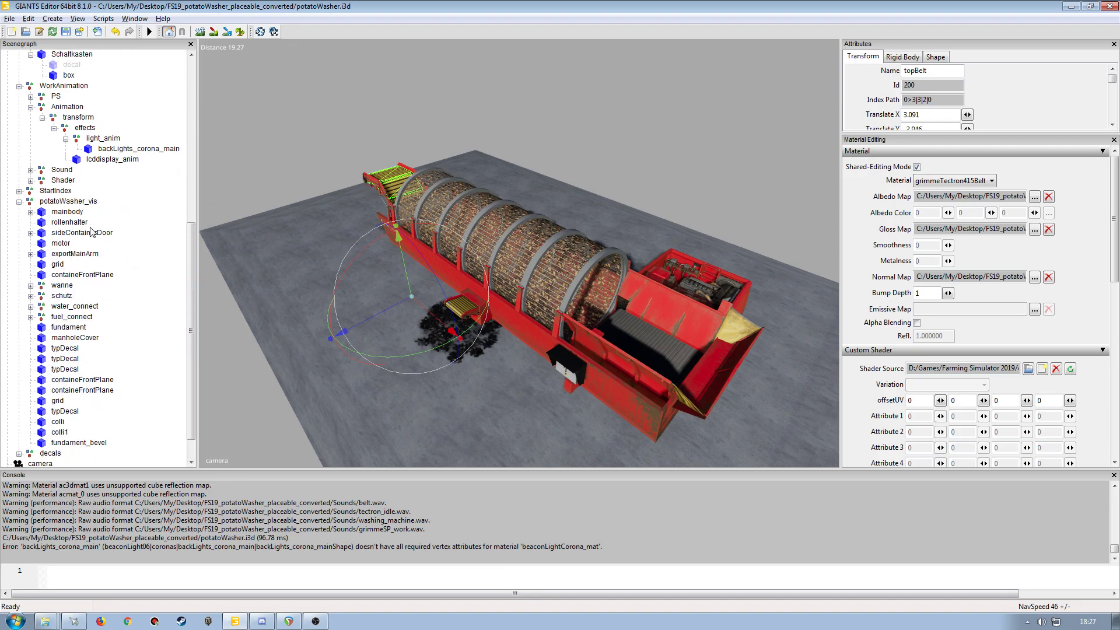
pyautogui.click(19, 192)
pyautogui.click(19, 192)
pyautogui.scroll(-1, 80, 402)
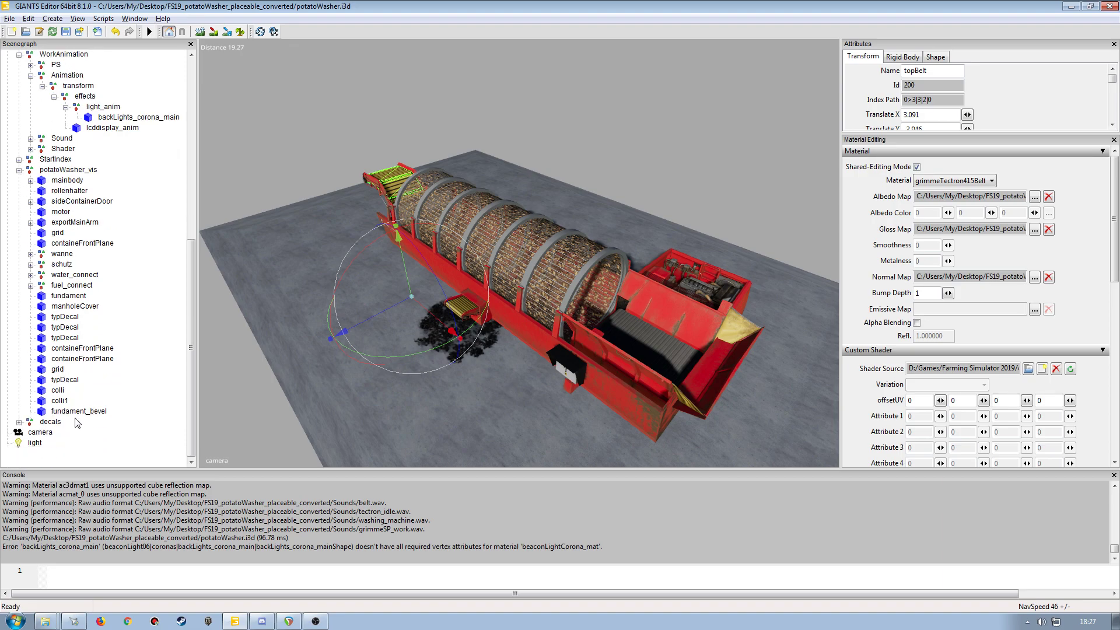
pyautogui.click(18, 422)
# - Select the oilStain2 decal and inspect it on the ground beside the washer
pyautogui.click(65, 431)
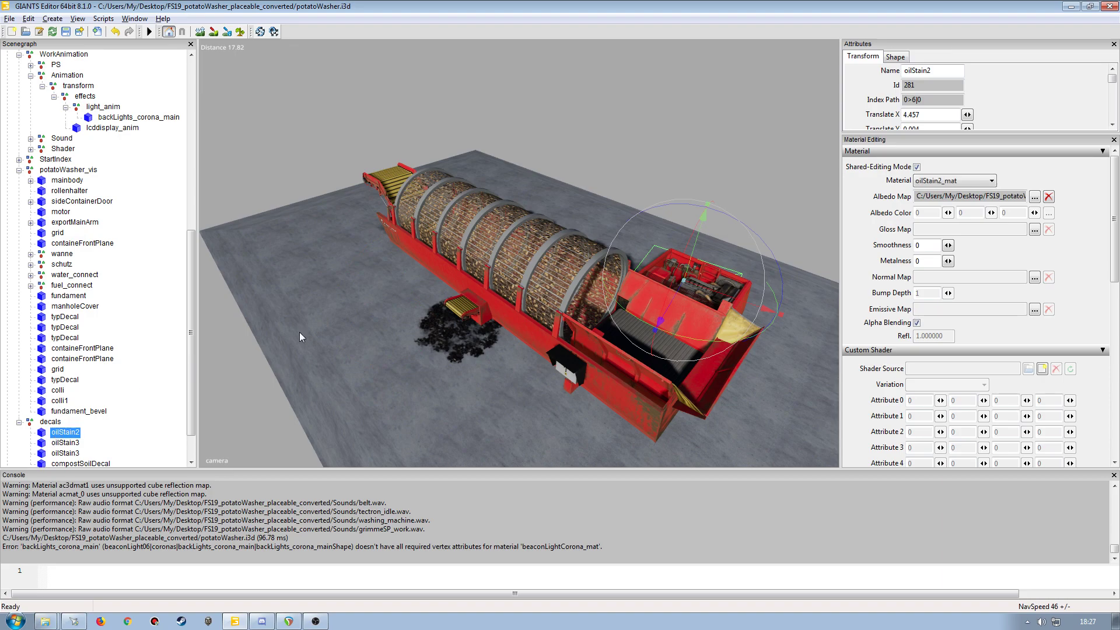
pyautogui.keyDown('alt'); pyautogui.moveTo(491, 359); pyautogui.dragTo(430, 326); pyautogui.keyUp('alt')
pyautogui.scroll(5, 552, 313)
pyautogui.scroll(2, 457, 340)
pyautogui.scroll(3, 430, 325)
pyautogui.keyDown('alt'); pyautogui.moveTo(613, 324); pyautogui.dragTo(380, 321); pyautogui.keyUp('alt')
pyautogui.scroll(-5, 433, 324)
pyautogui.scroll(4, 433, 327)
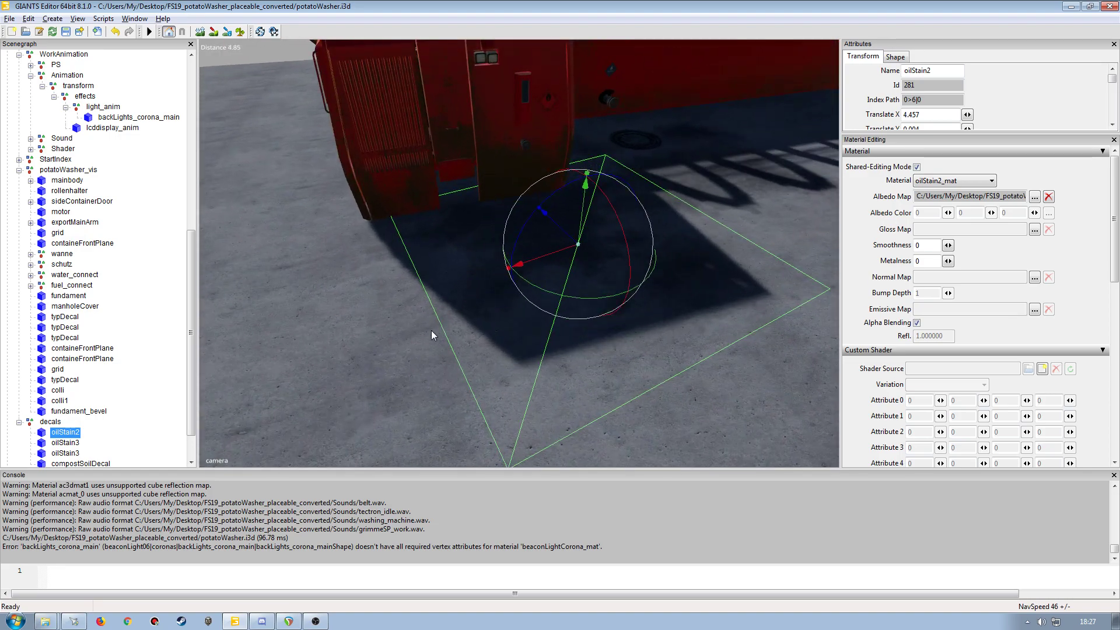
pyautogui.keyDown('alt'); pyautogui.moveTo(452, 325); pyautogui.dragTo(490, 325); pyautogui.keyUp('alt')
# - Preview the albedo map texture of the second oilStain3 decal
pyautogui.moveTo(191, 357); pyautogui.dragTo(192, 389)
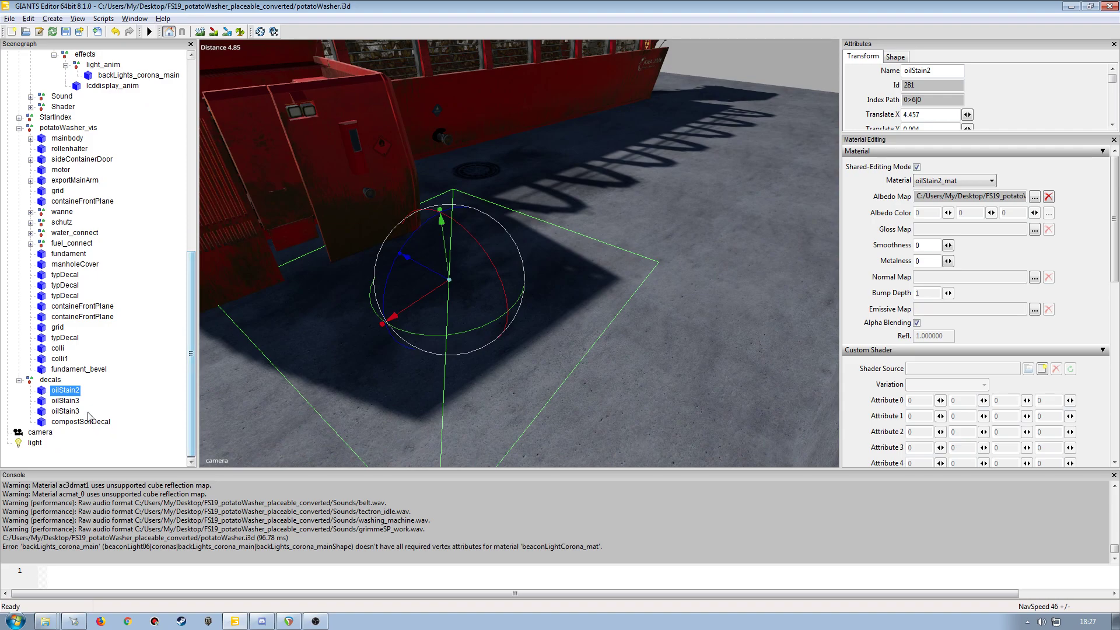
pyautogui.click(65, 400)
pyautogui.click(66, 412)
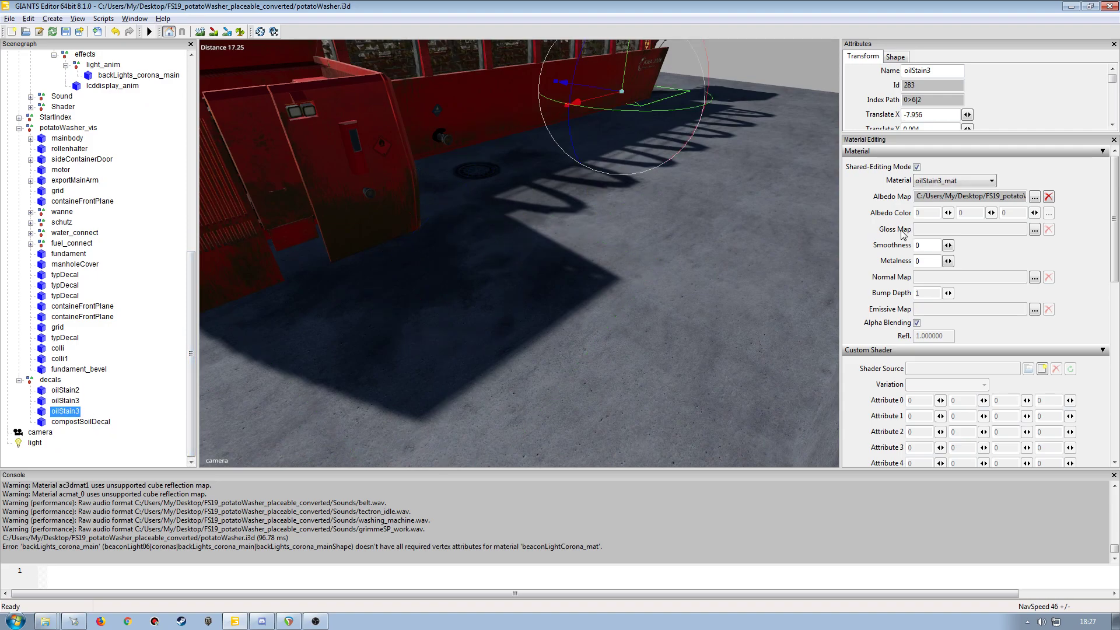
pyautogui.click(1035, 197)
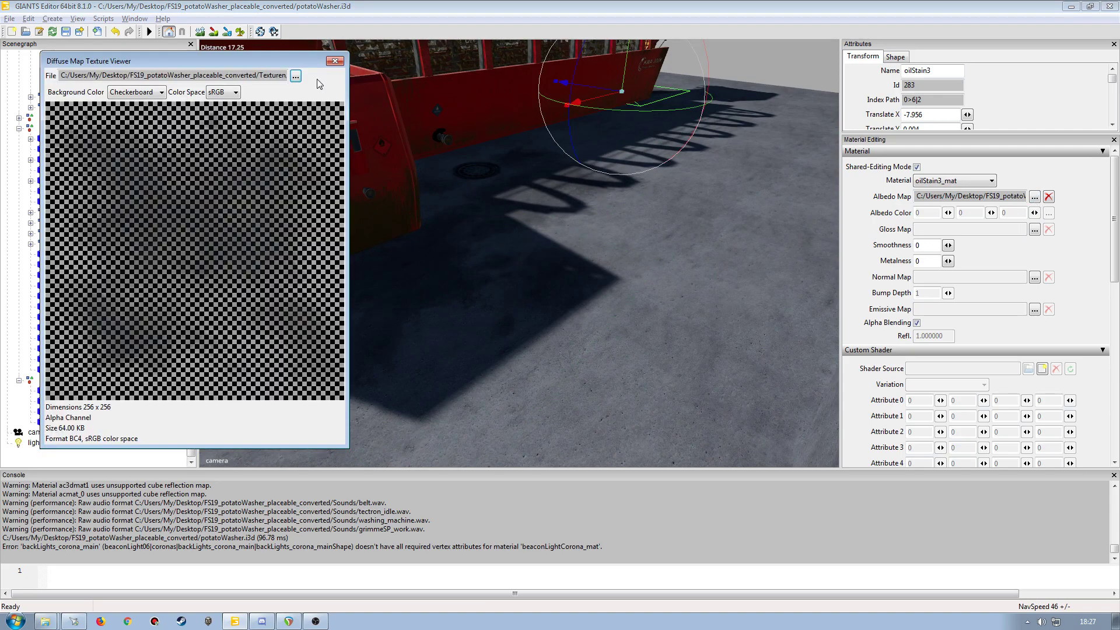
pyautogui.click(335, 61)
# - Examine the second oilStain3 decal close up on the concrete at the end of the washer
pyautogui.keyDown('alt'); pyautogui.moveTo(499, 294); pyautogui.dragTo(416, 296); pyautogui.keyUp('alt')
pyautogui.scroll(2, 446, 293)
pyautogui.scroll(-3, 385, 306)
pyautogui.scroll(5, 537, 337)
pyautogui.scroll(4, 413, 285)
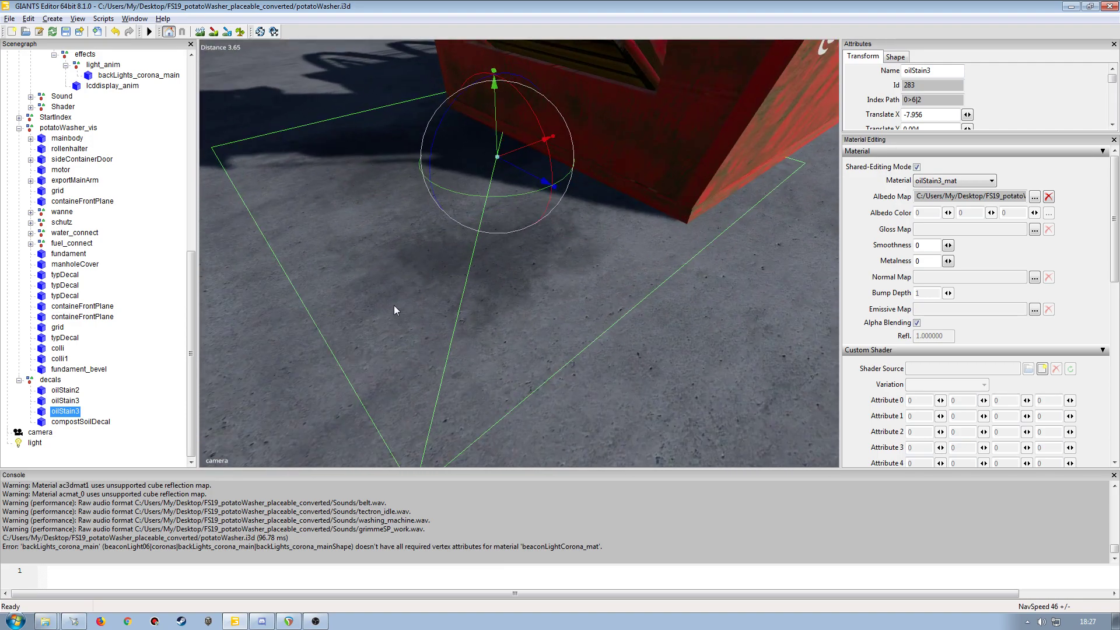
# - Compare the second oilStain3 decal with Alpha Blending off and on, leaving it enabled
pyautogui.press('Up')
pyautogui.press('Up')
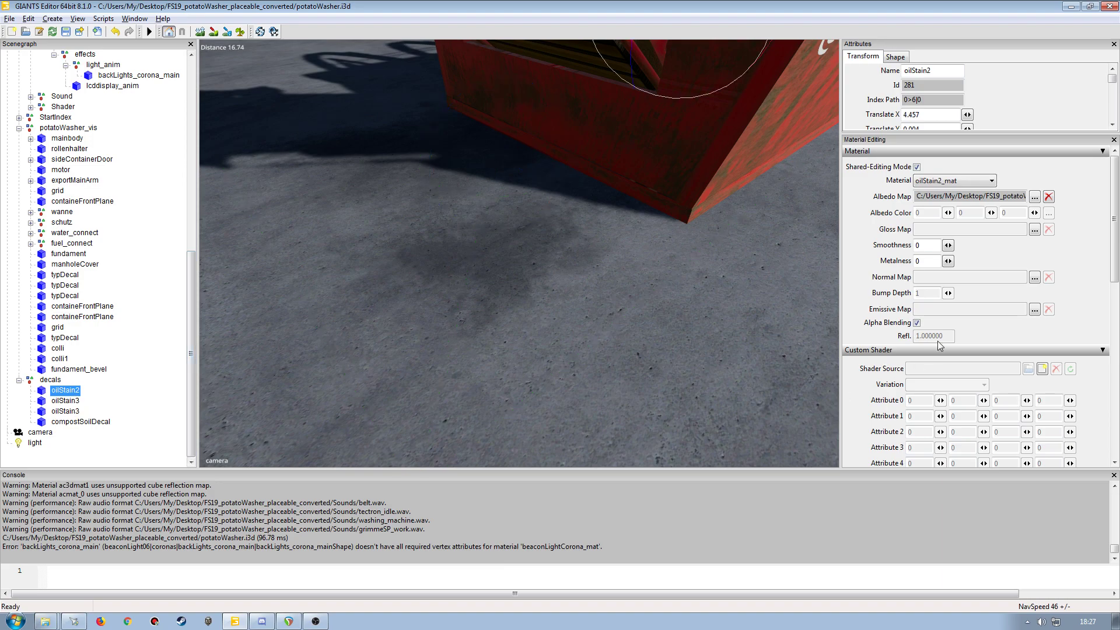
pyautogui.click(72, 412)
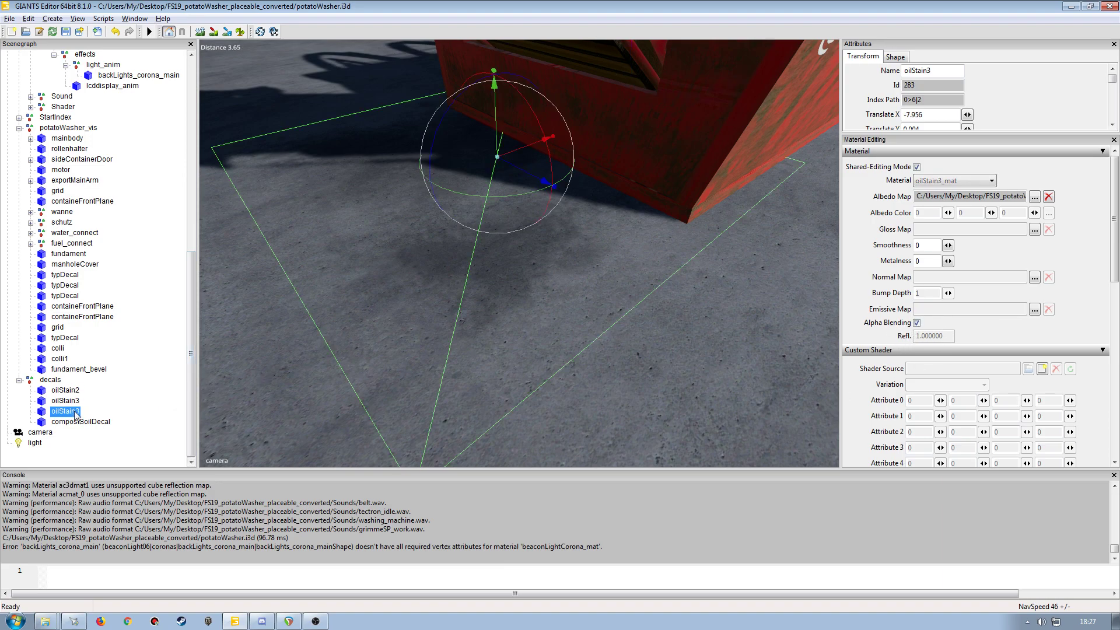
pyautogui.click(917, 323)
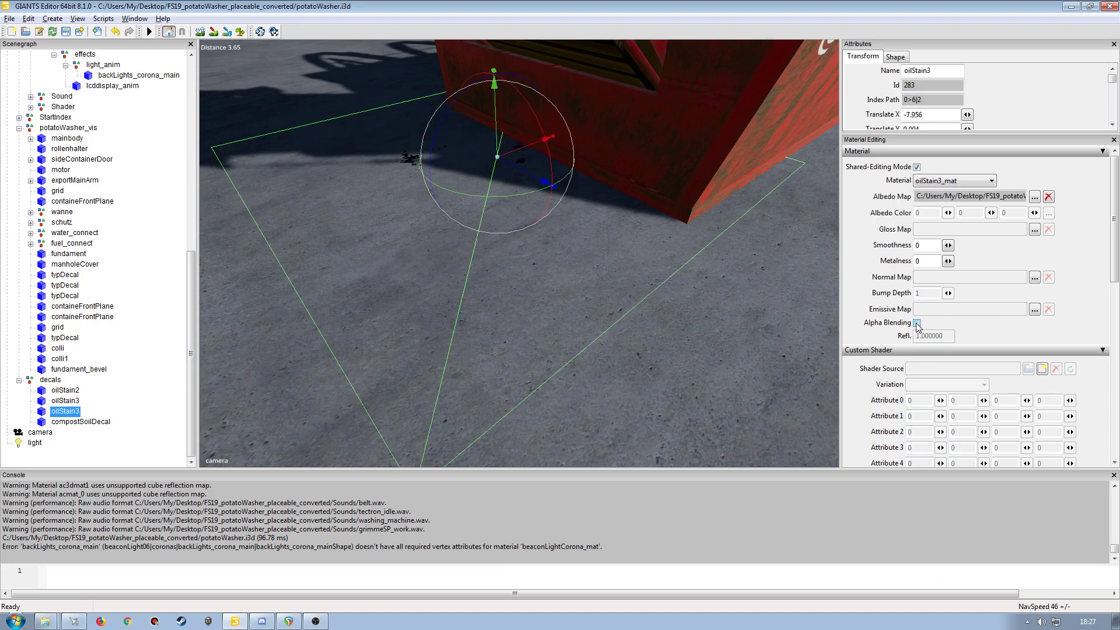
pyautogui.scroll(5, 618, 330)
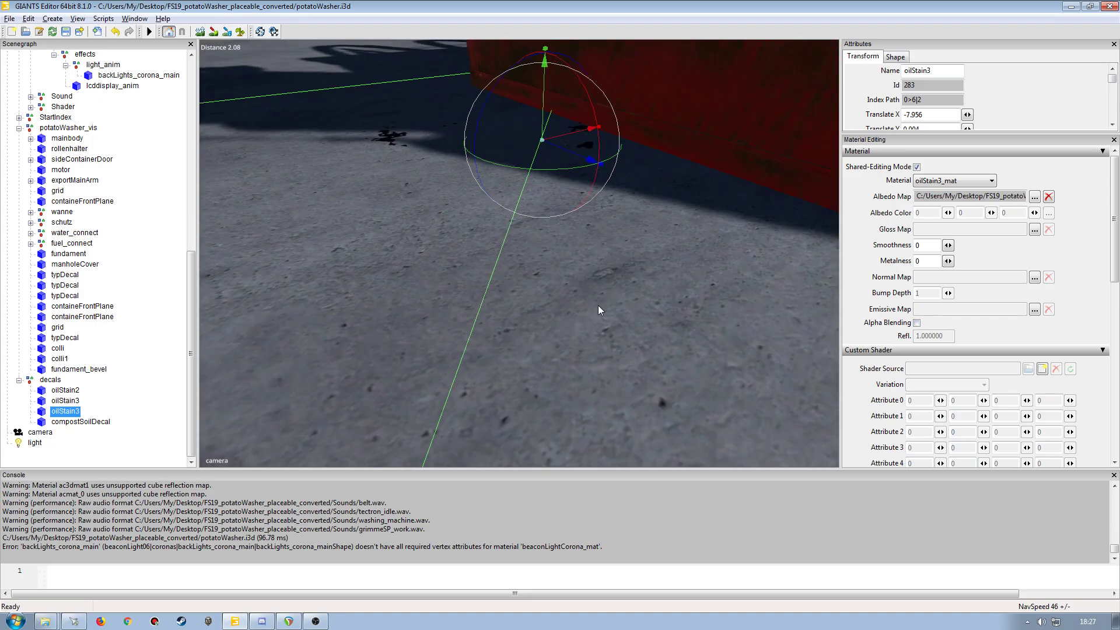
pyautogui.scroll(-5, 597, 309)
pyautogui.moveTo(597, 300); pyautogui.dragTo(588, 323, button='middle')
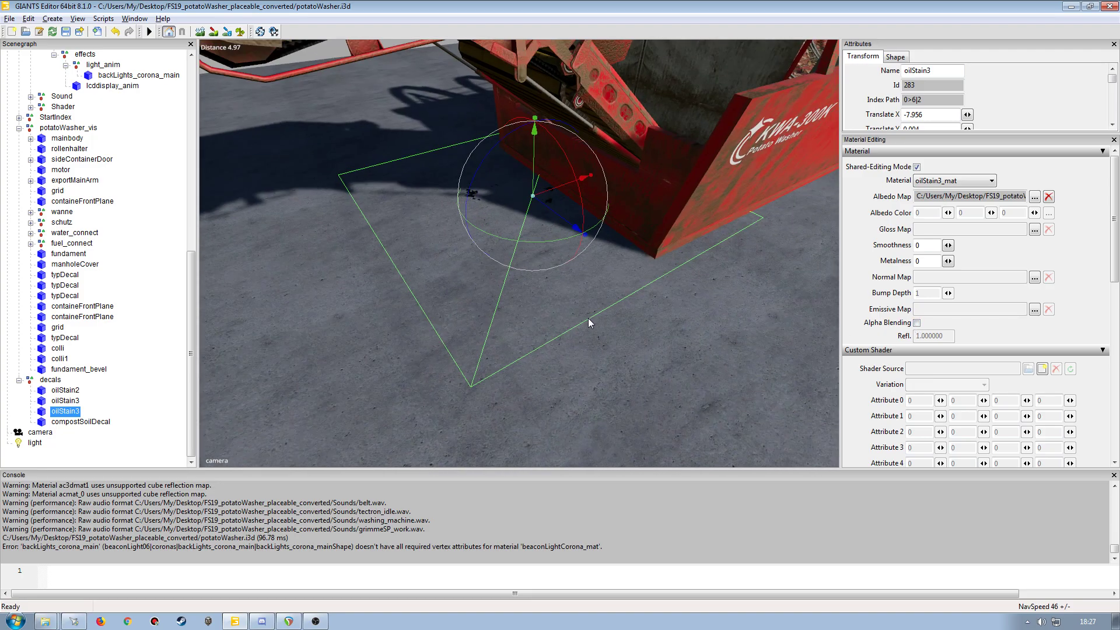
pyautogui.scroll(4, 589, 315)
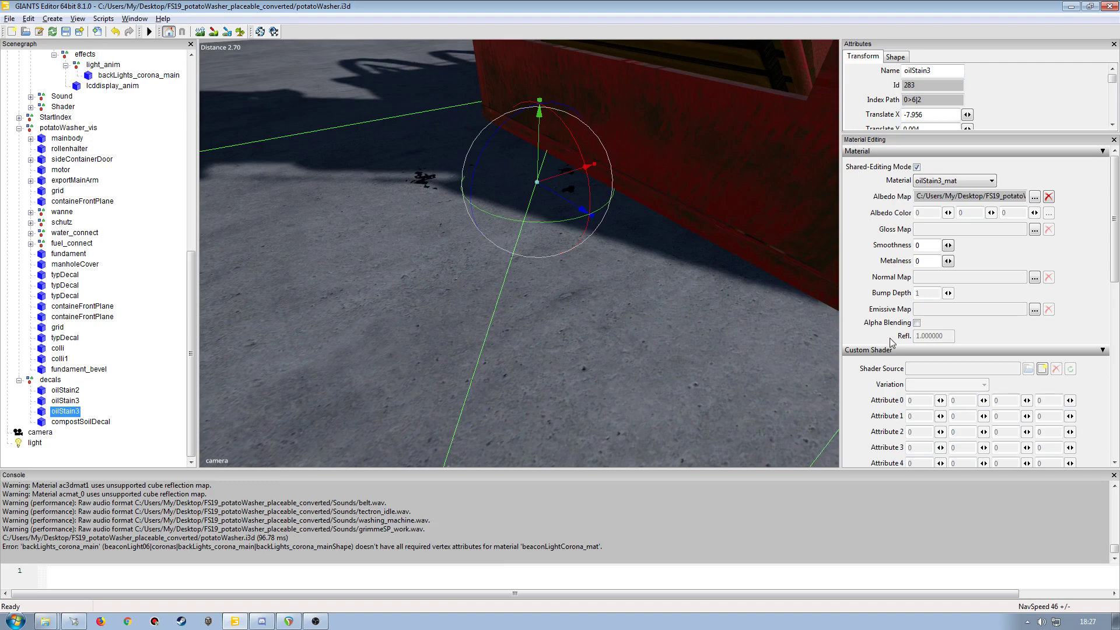
pyautogui.click(916, 323)
pyautogui.moveTo(536, 318); pyautogui.dragTo(611, 328, button='middle')
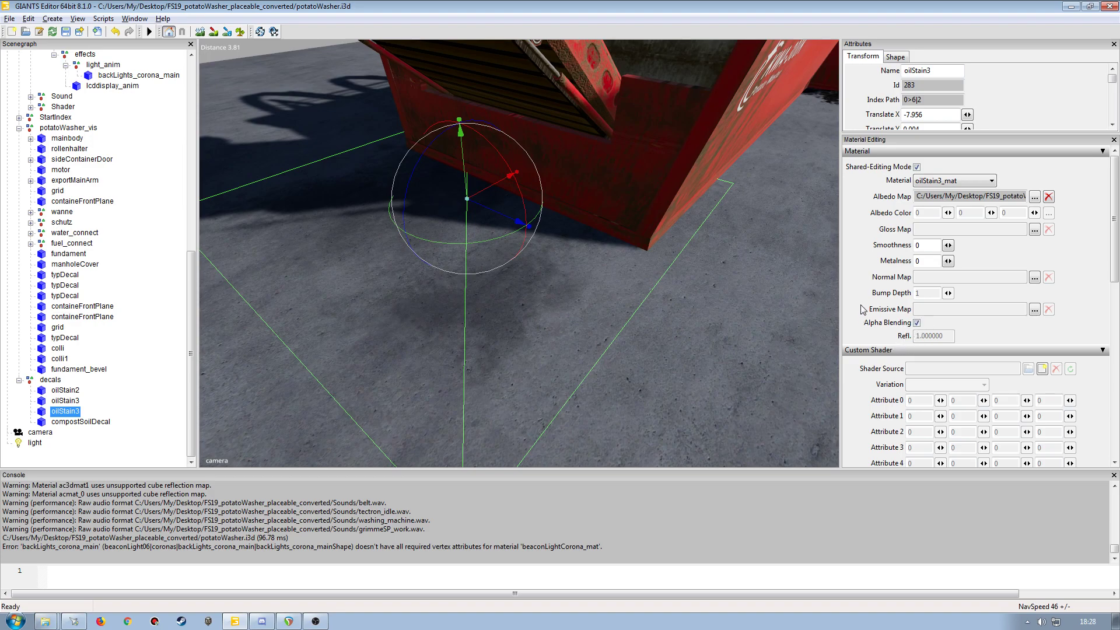
# - Compare the compostSoilDecal with Alpha Blending off and on, close up and from farther away, leaving it enabled
pyautogui.click(81, 422)
pyautogui.moveTo(382, 372); pyautogui.dragTo(447, 328, button='middle')
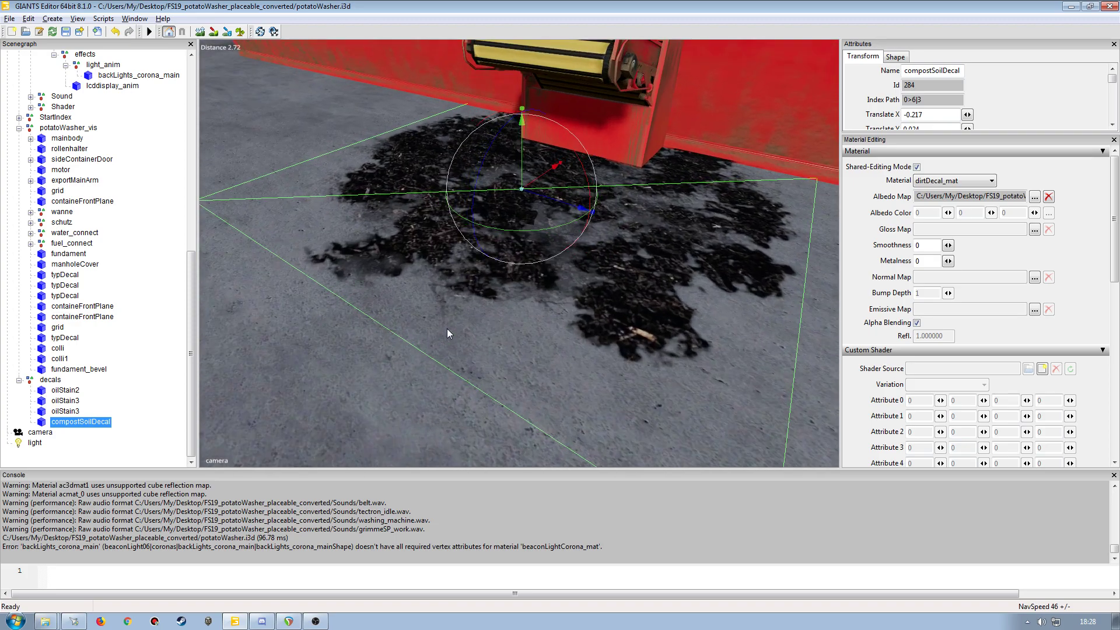
pyautogui.click(917, 323)
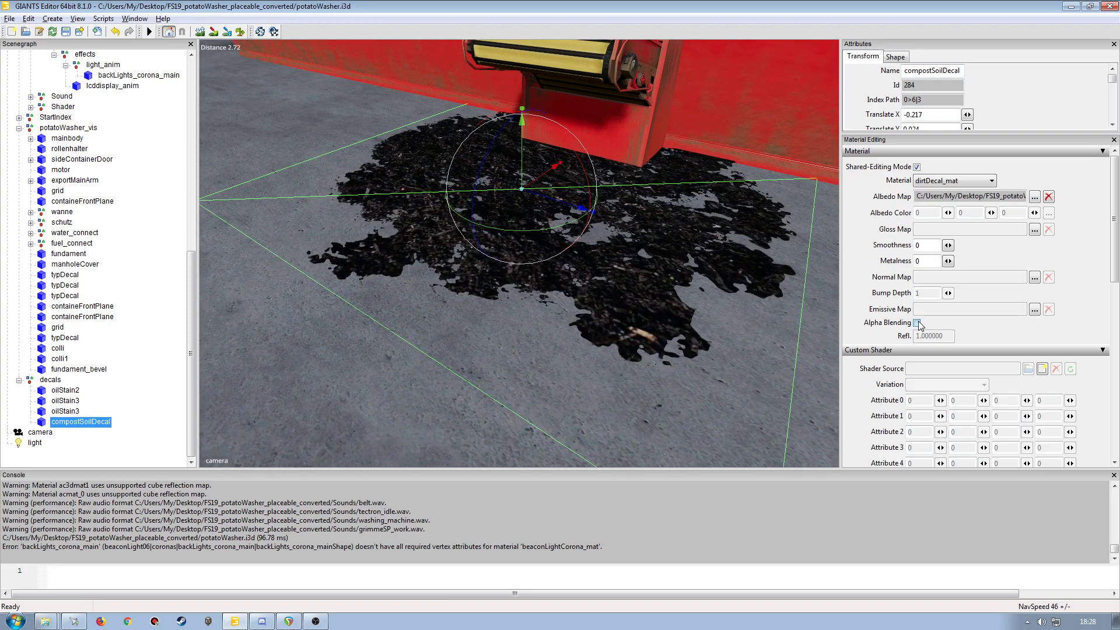
pyautogui.scroll(-3, 510, 303)
pyautogui.moveTo(543, 325); pyautogui.dragTo(522, 303, button='middle')
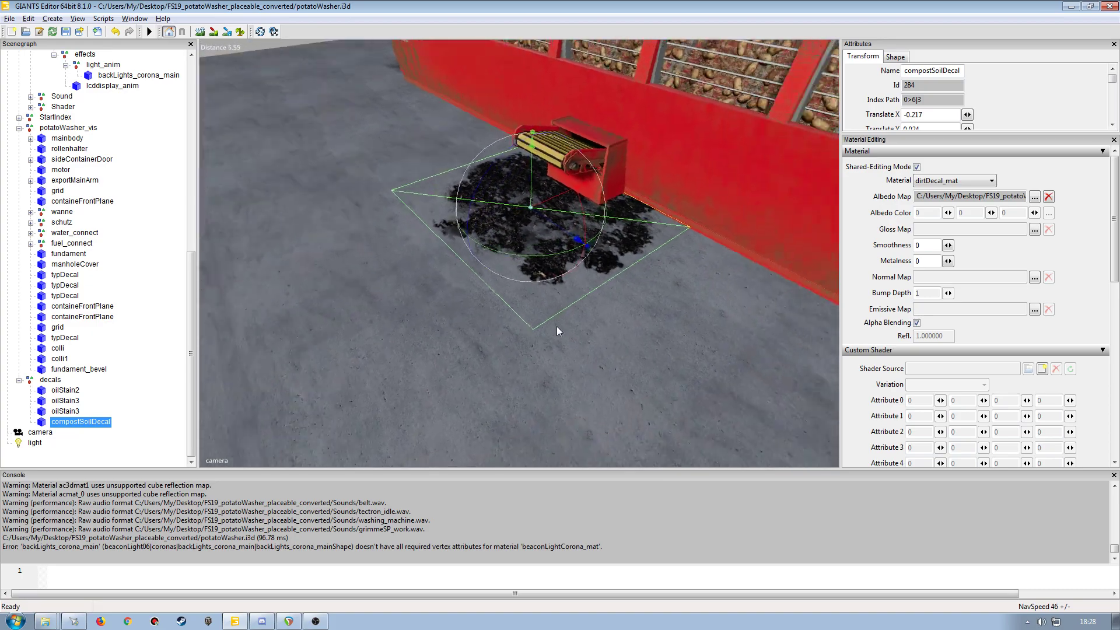
pyautogui.scroll(4, 514, 294)
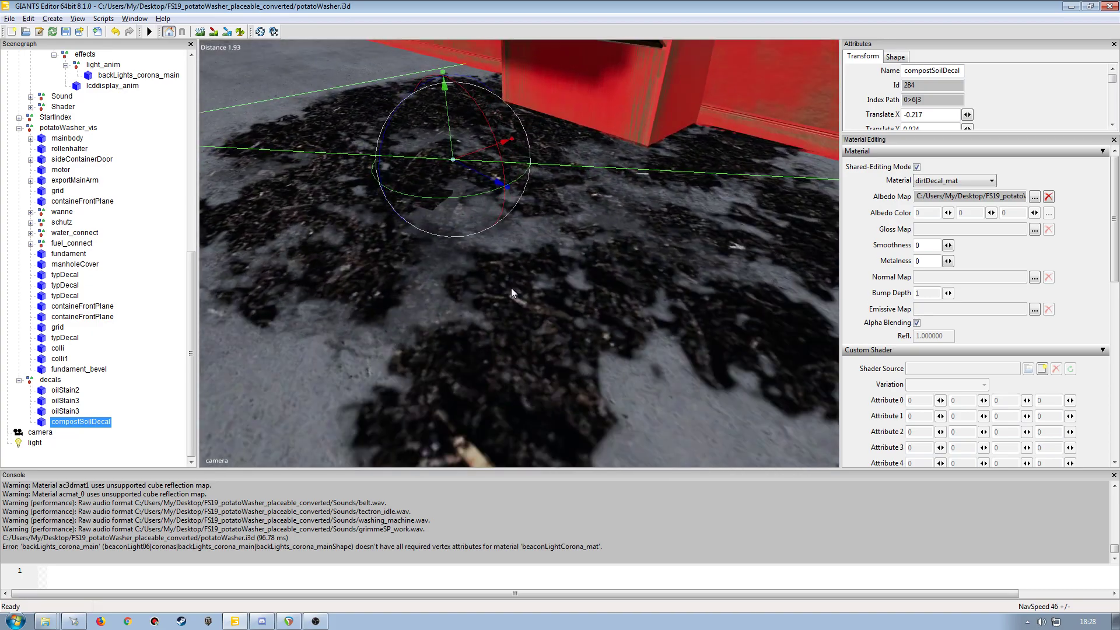
pyautogui.click(917, 323)
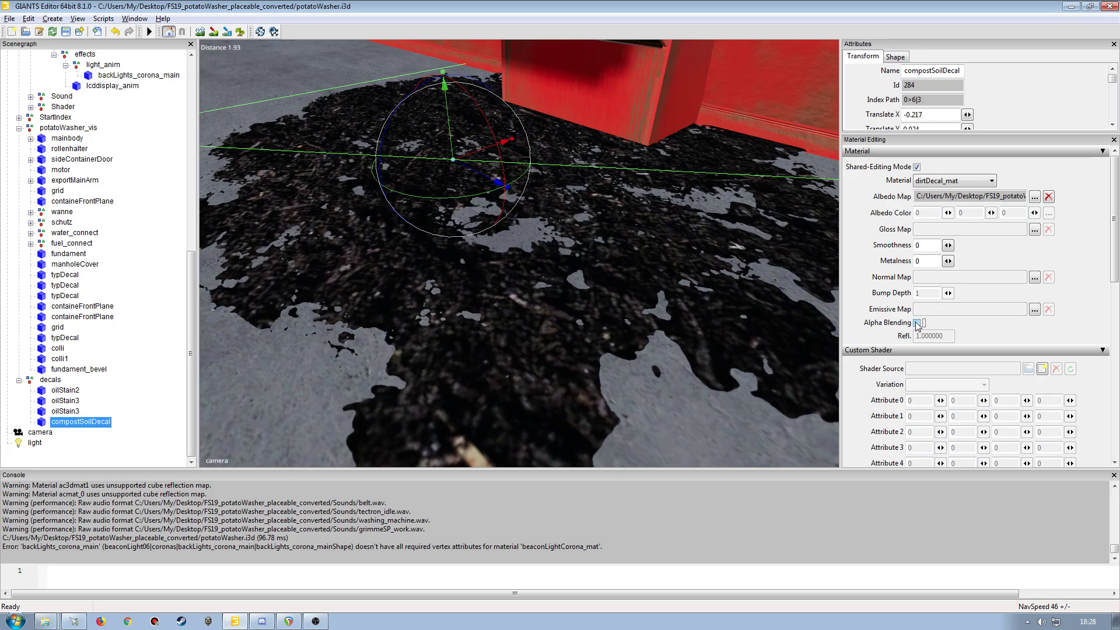
pyautogui.click(917, 323)
# - Inspect the blended edges of the compostSoilDecal close up and from a distance, and select the scene light
pyautogui.moveTo(538, 313); pyautogui.dragTo(489, 308, button='middle')
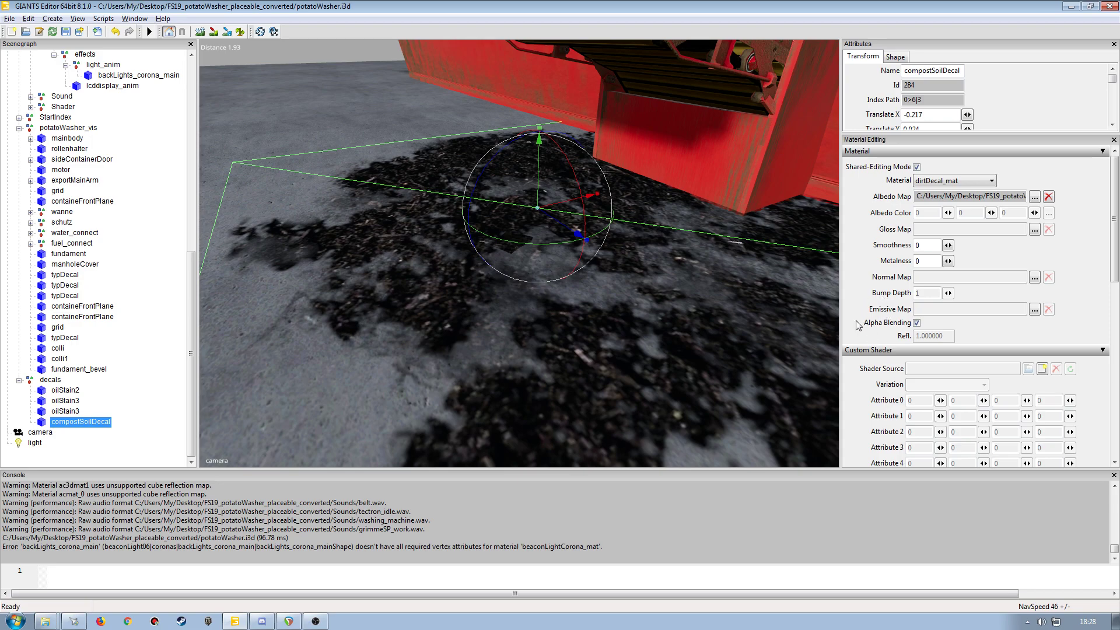
pyautogui.scroll(-3, 557, 314)
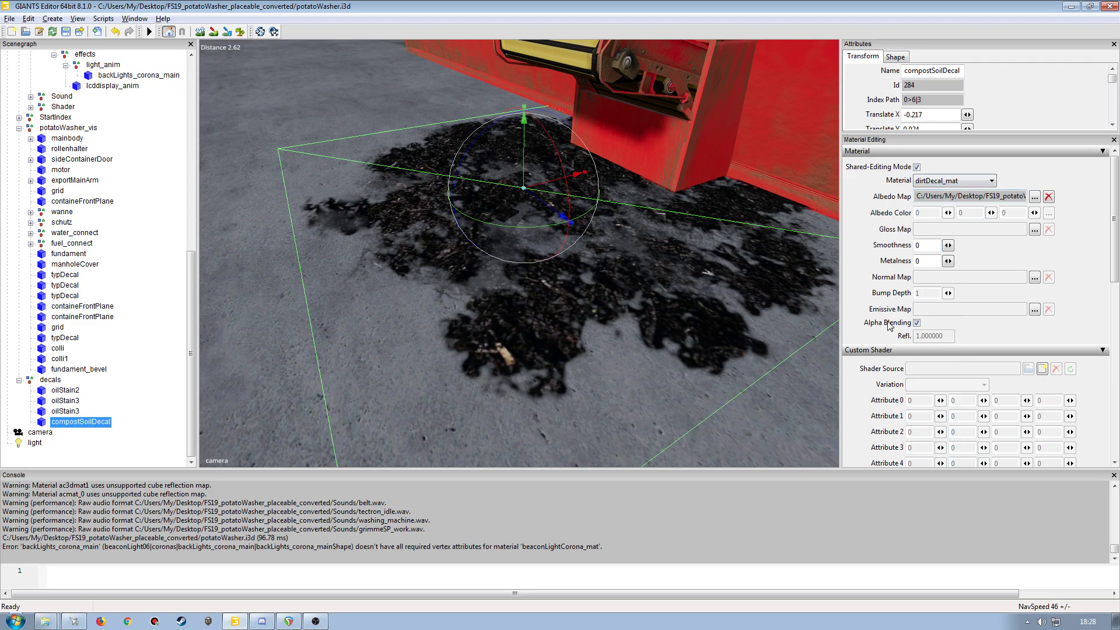
pyautogui.keyDown('alt'); pyautogui.moveTo(485, 349); pyautogui.dragTo(511, 329); pyautogui.keyUp('alt')
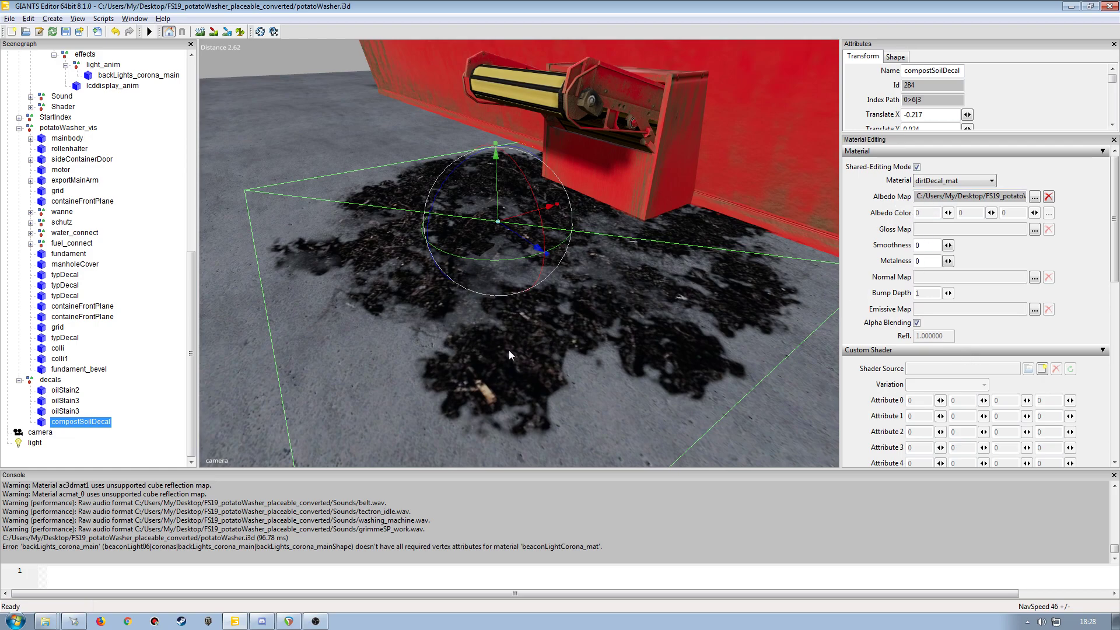
pyautogui.scroll(-5, 504, 356)
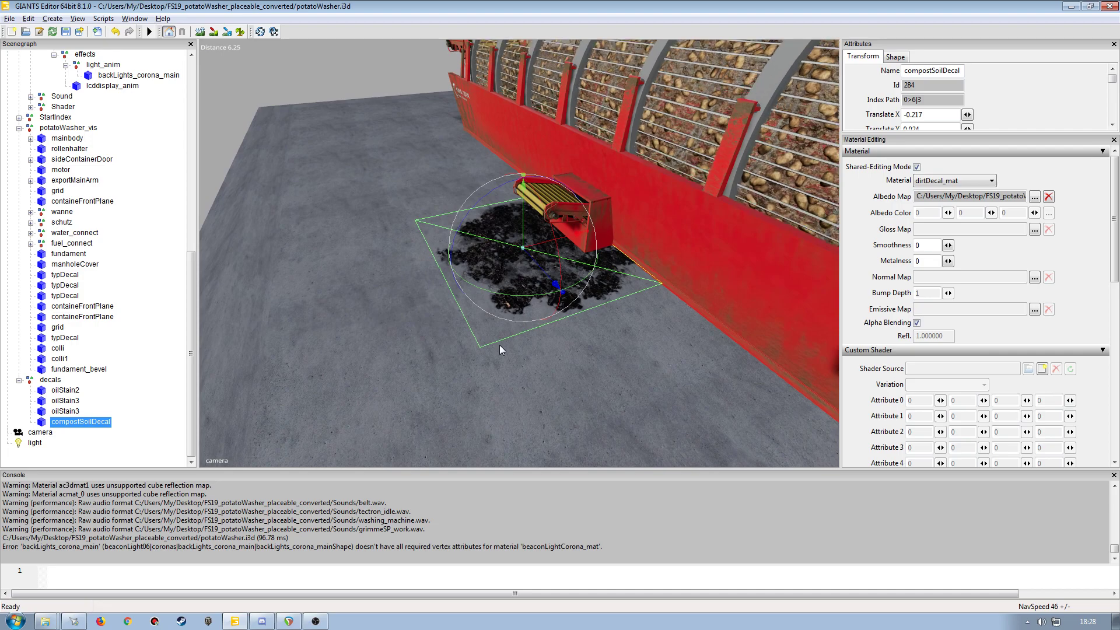
pyautogui.scroll(-5, 499, 347)
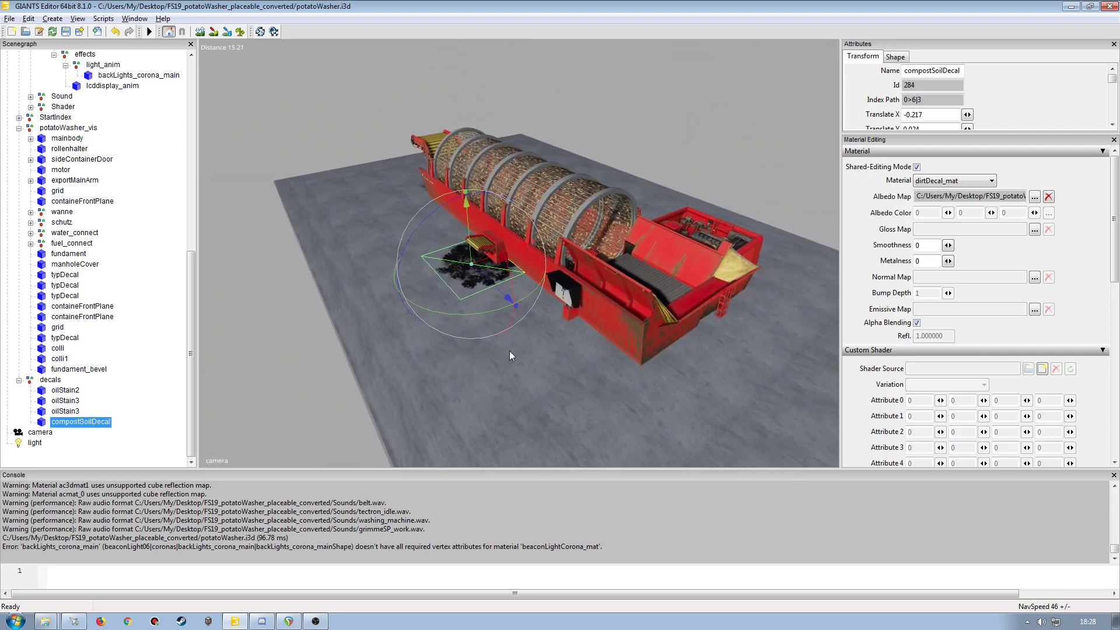
pyautogui.keyDown('alt'); pyautogui.moveTo(509, 352); pyautogui.dragTo(522, 351); pyautogui.keyUp('alt')
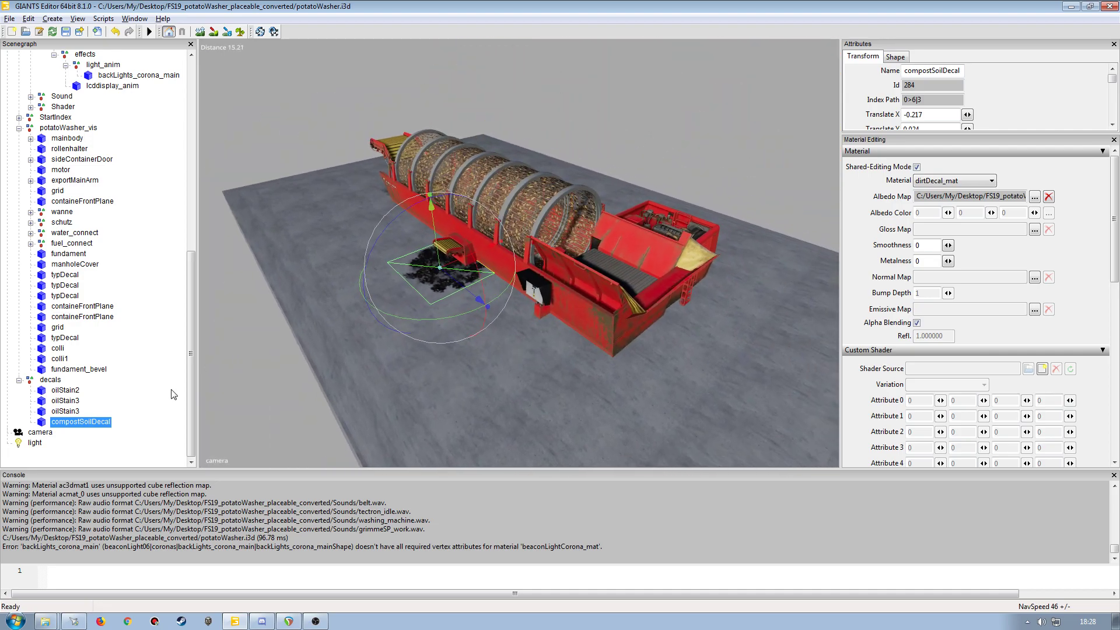
pyautogui.click(35, 443)
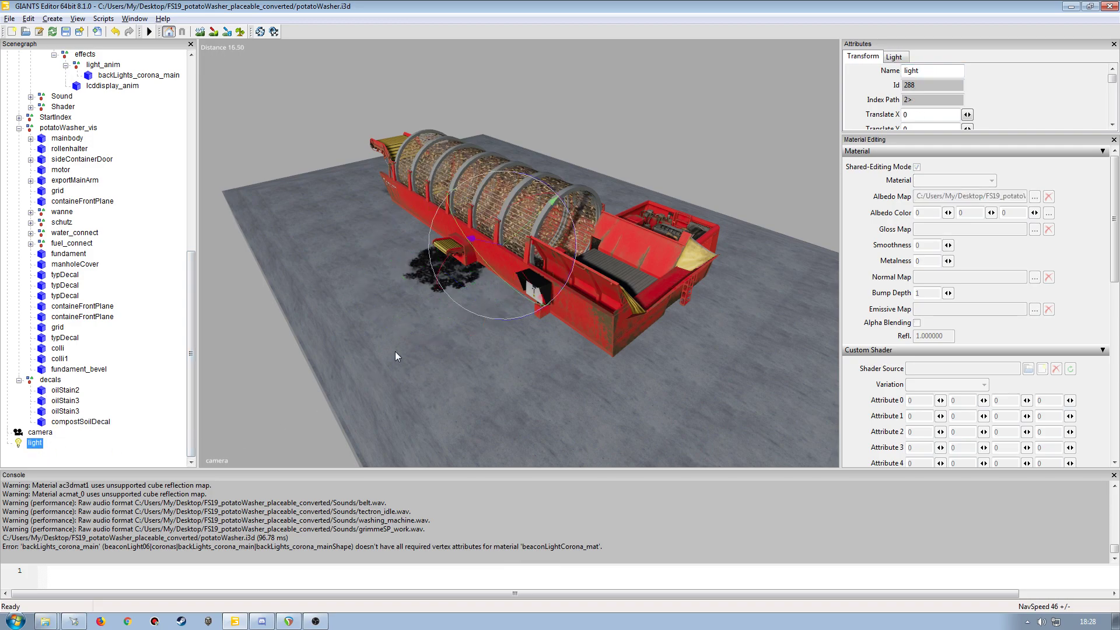
# - Delete the light from the scene and look over the whole washer without it
pyautogui.press('Delete')
pyautogui.scroll(10, 385, 330)
pyautogui.keyDown('alt'); pyautogui.moveTo(381, 332); pyautogui.dragTo(366, 352); pyautogui.keyUp('alt')
pyautogui.scroll(-10, 420, 339)
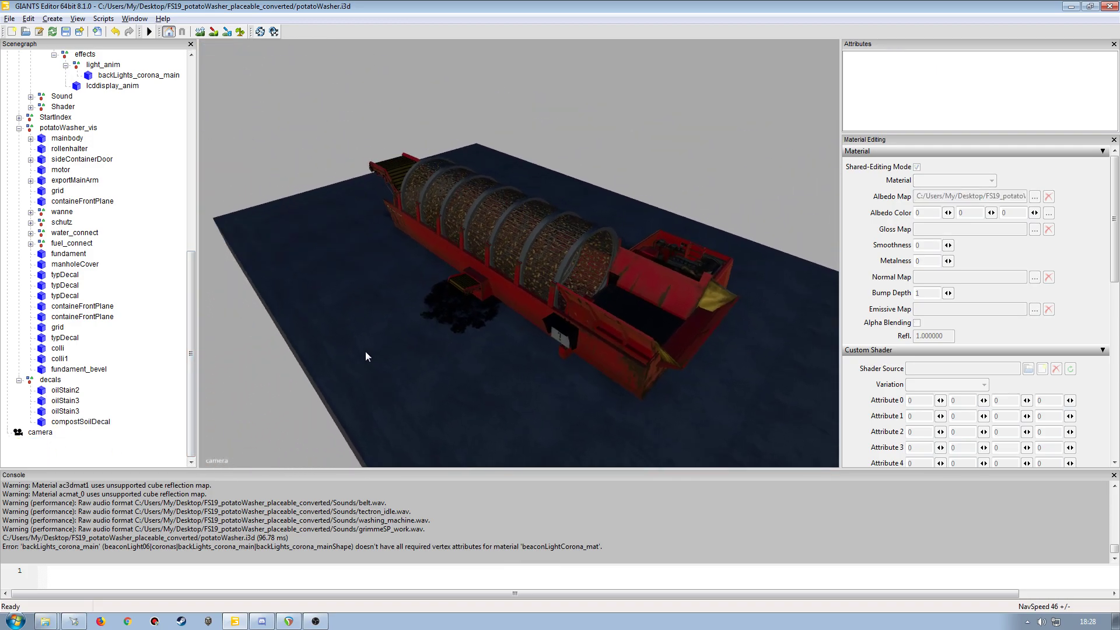
pyautogui.moveTo(190, 386); pyautogui.dragTo(194, 372)
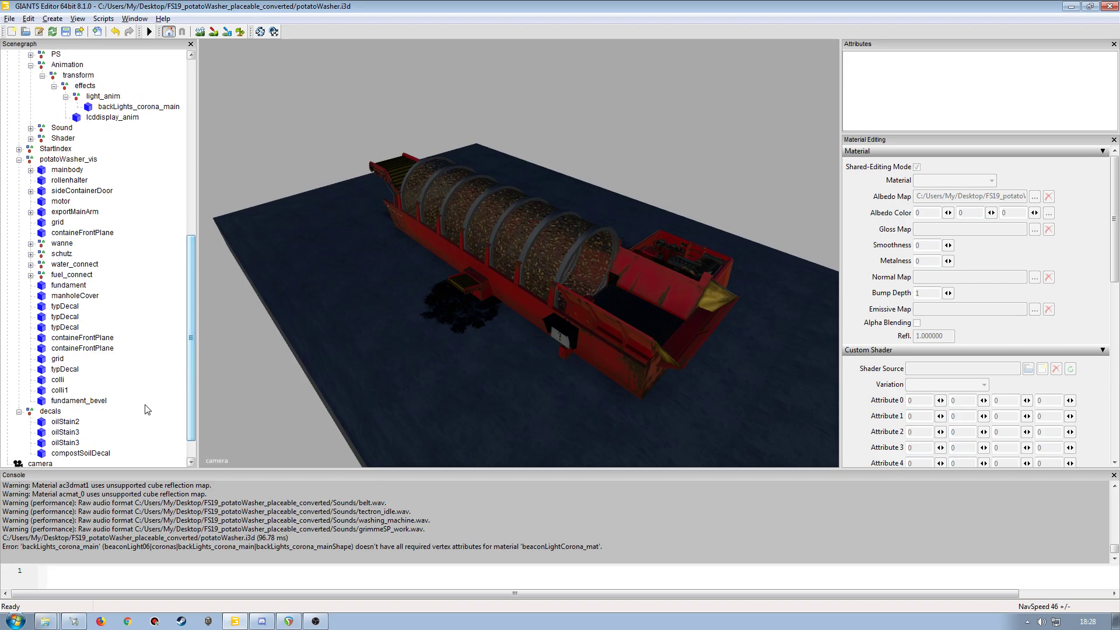
# - Check where the fundament_bevel, colli1 and colli objects sit and which materials they use
pyautogui.click(67, 401)
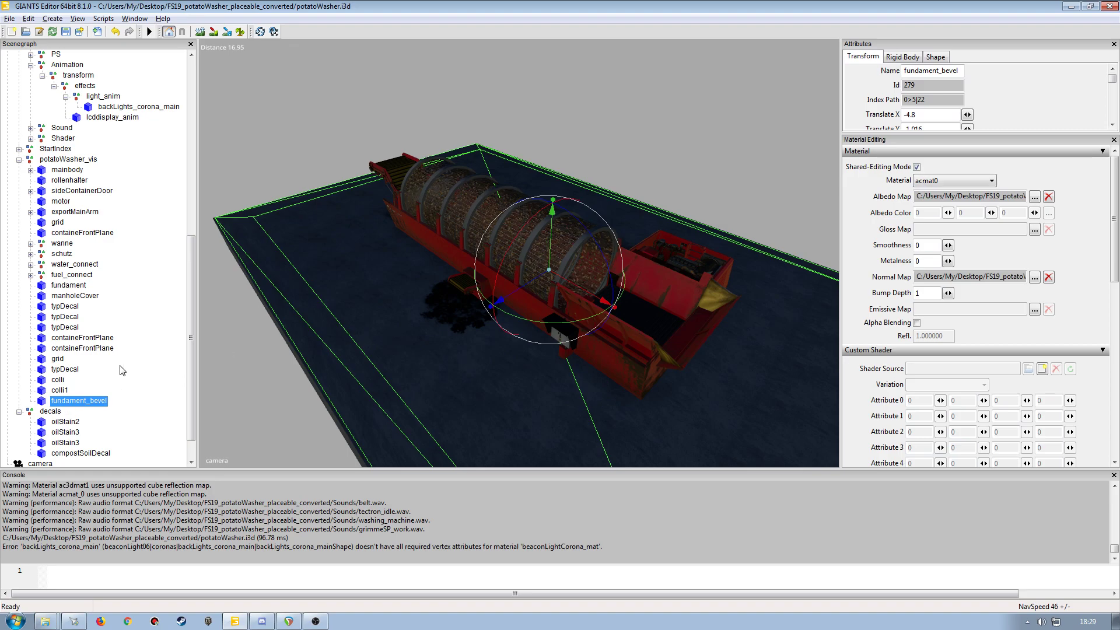
pyautogui.click(60, 390)
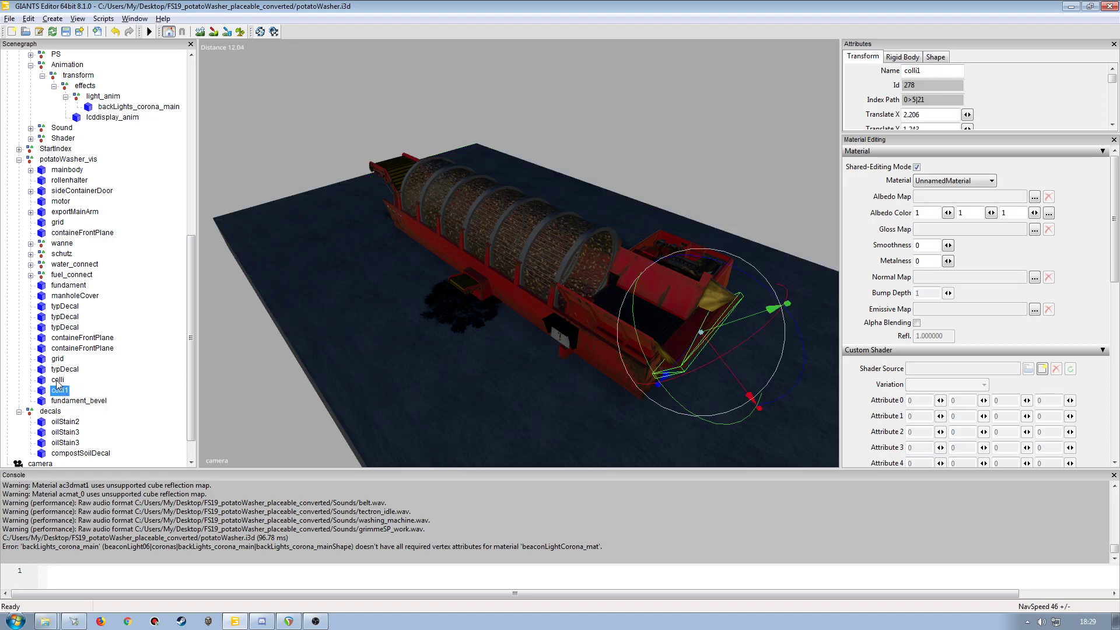
pyautogui.click(58, 380)
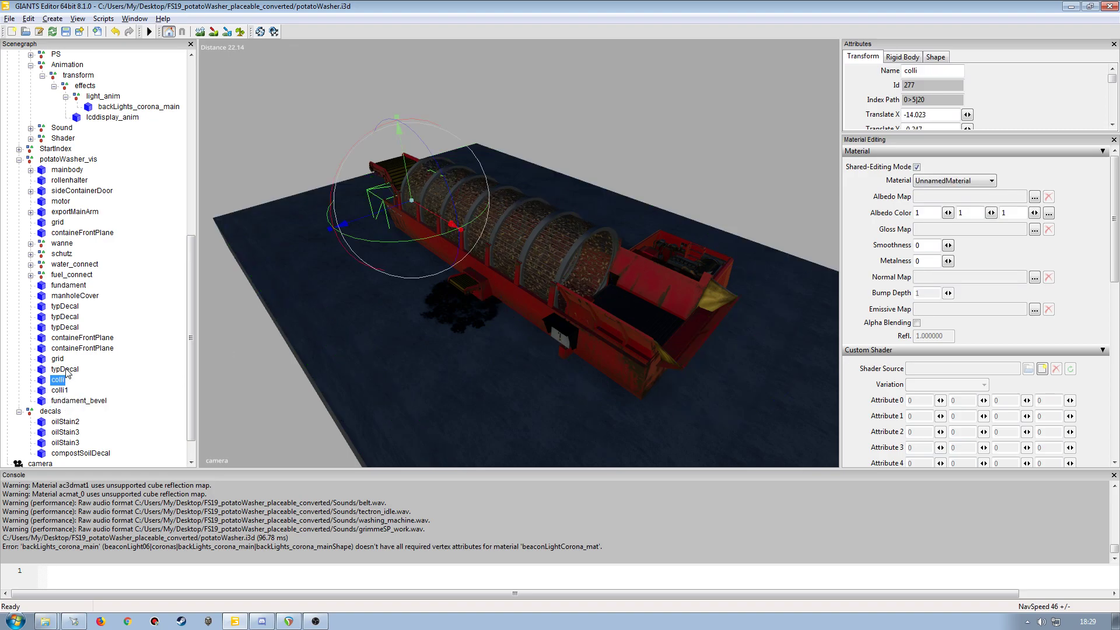
# - Inspect the typDecal on the control box close up and view its albedo map texture
pyautogui.click(65, 369)
pyautogui.keyDown('alt'); pyautogui.moveTo(308, 373); pyautogui.dragTo(502, 313); pyautogui.keyUp('alt')
pyautogui.scroll(5, 361, 389)
pyautogui.scroll(6, 411, 409)
pyautogui.scroll(4, 486, 360)
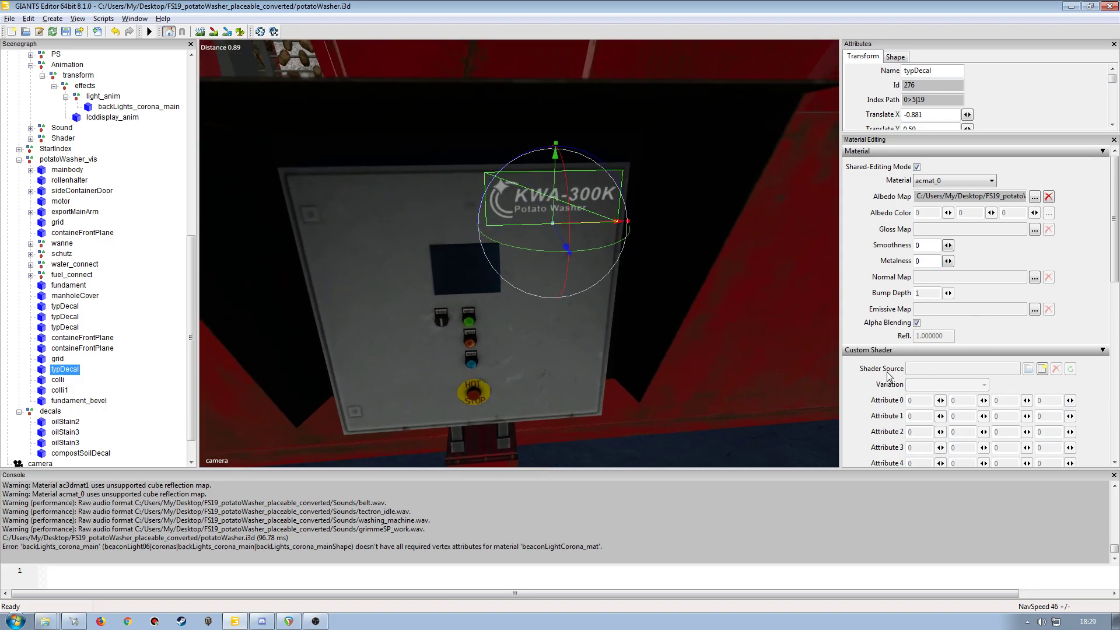
pyautogui.click(1034, 198)
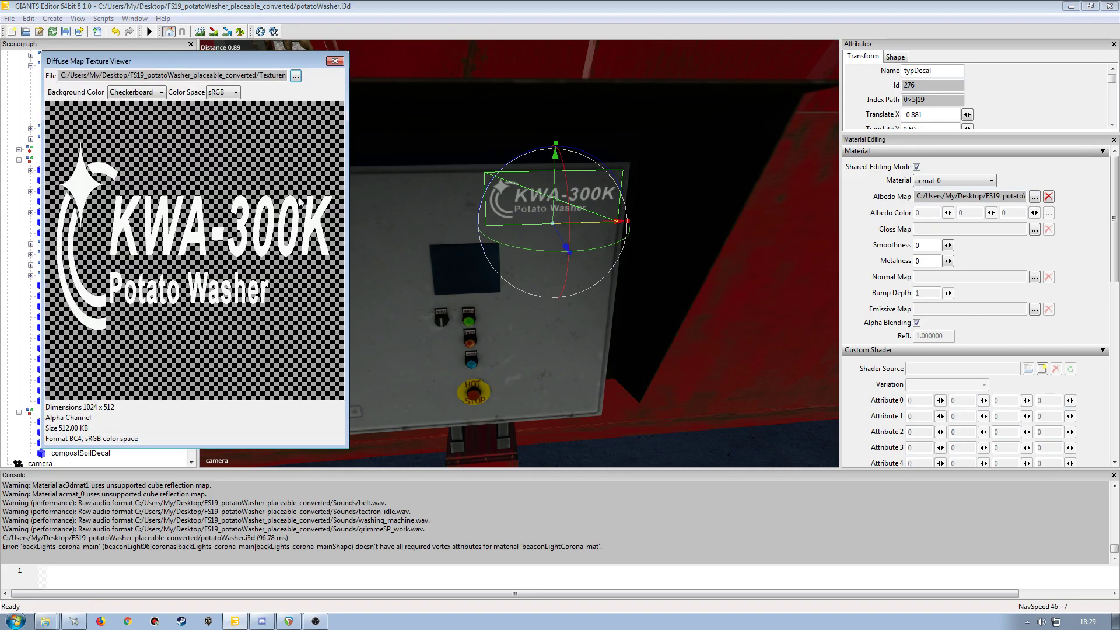
pyautogui.click(335, 61)
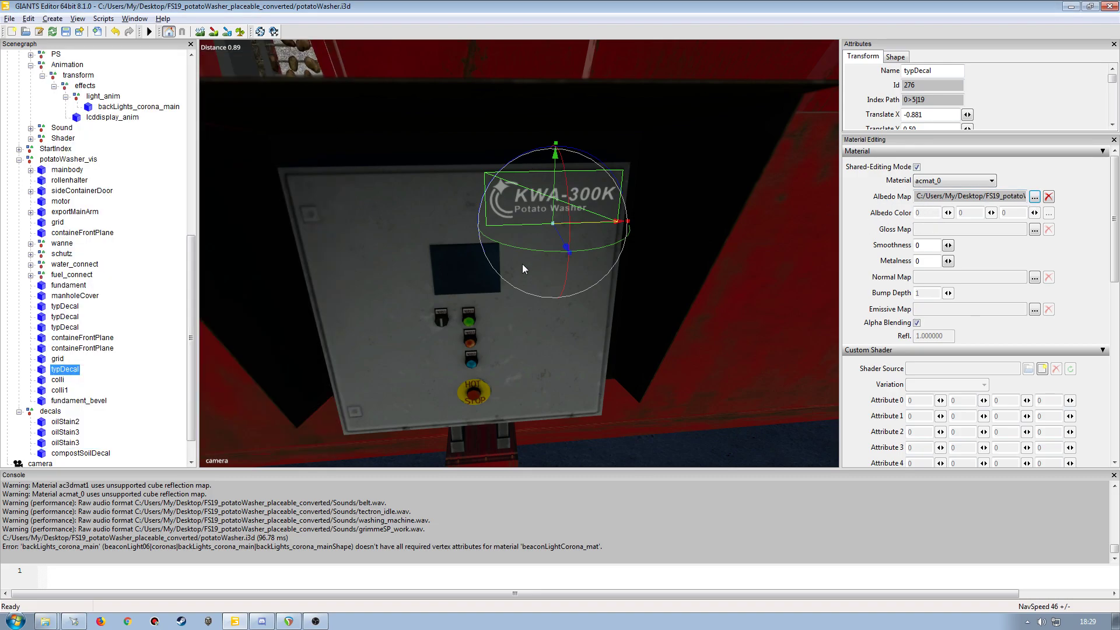
# - Inspect the grid object listed above that typDecal and its material, close up and from farther away
pyautogui.click(60, 361)
pyautogui.moveTo(402, 239)
pyautogui.keyDown('alt'); pyautogui.mouseDown()
pyautogui.moveTo(305, 278)
pyautogui.moveTo(335, 266)
pyautogui.moveTo(370, 216)
pyautogui.moveTo(368, 312)
pyautogui.moveTo(431, 226)
pyautogui.moveTo(390, 303)
pyautogui.moveTo(398, 252)
pyautogui.moveTo(519, 207)
pyautogui.moveTo(451, 243)
pyautogui.moveTo(431, 211)
pyautogui.moveTo(400, 243)
pyautogui.moveTo(393, 236)
pyautogui.moveTo(422, 250)
pyautogui.moveTo(404, 250)
pyautogui.moveTo(534, 264)
pyautogui.moveTo(527, 290)
pyautogui.moveTo(540, 303)
pyautogui.moveTo(538, 214)
pyautogui.moveTo(507, 239)
pyautogui.moveTo(409, 245)
pyautogui.mouseUp(); pyautogui.keyUp('alt')
pyautogui.scroll(-5, 306, 278)
pyautogui.scroll(8, 370, 216)
pyautogui.scroll(-6, 390, 302)
pyautogui.scroll(5, 382, 284)
pyautogui.scroll(5, 393, 236)
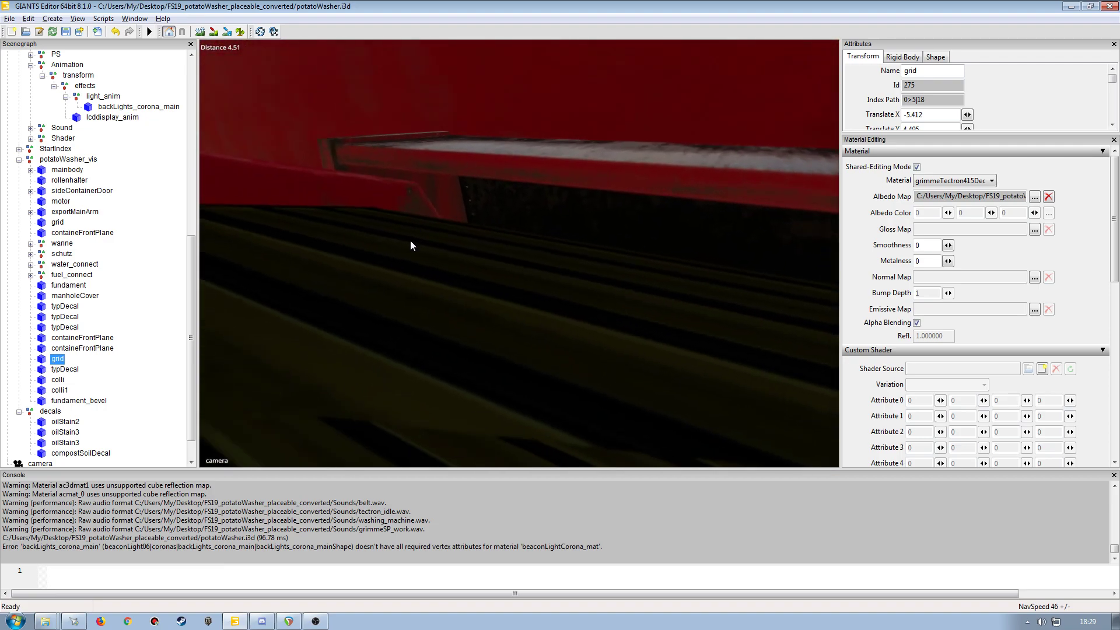
pyautogui.scroll(-5, 410, 248)
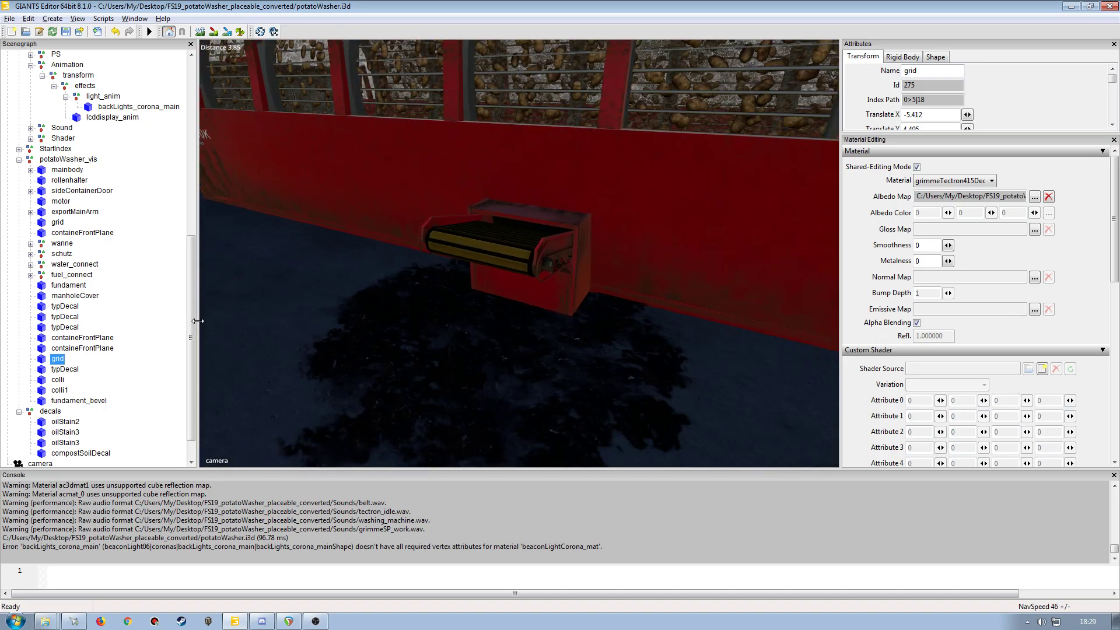
# - Inspect the containeFrontPlane just above that grid object close up, including its material settings
pyautogui.click(82, 349)
pyautogui.keyDown('alt'); pyautogui.moveTo(491, 325); pyautogui.dragTo(345, 310); pyautogui.keyUp('alt')
pyautogui.scroll(-5, 408, 365)
pyautogui.scroll(5, 439, 312)
pyautogui.scroll(5, 439, 306)
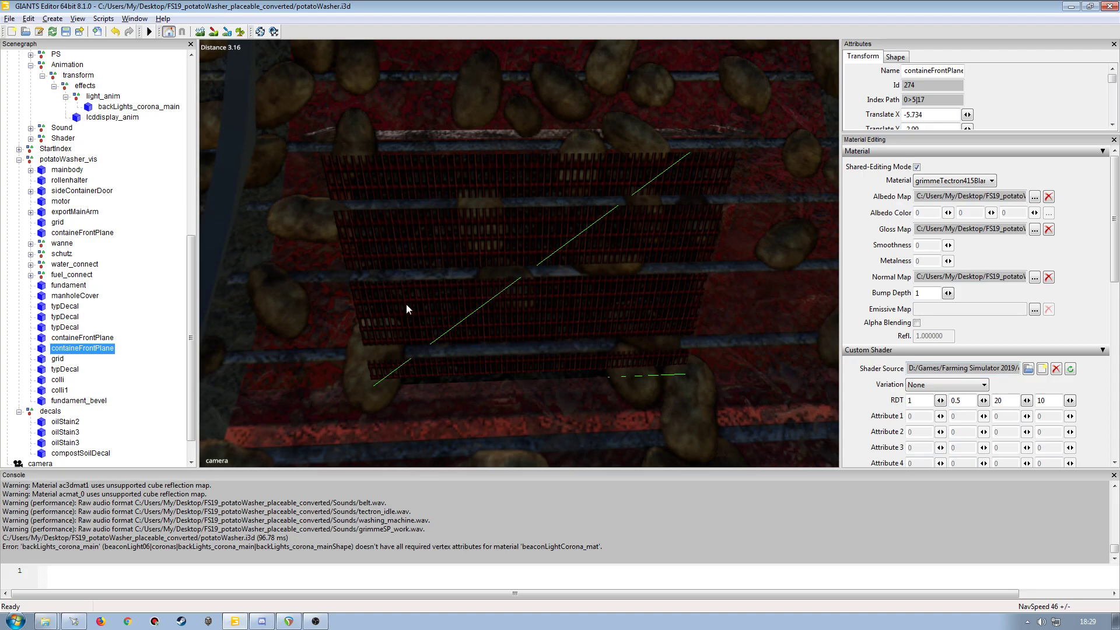
# - Examine the other containeFrontPlane behind the side conveyor belt and view its albedo map texture
pyautogui.click(82, 338)
pyautogui.press('f')
pyautogui.scroll(10, 631, 262)
pyautogui.keyDown('alt'); pyautogui.moveTo(632, 260); pyautogui.dragTo(613, 289); pyautogui.keyUp('alt')
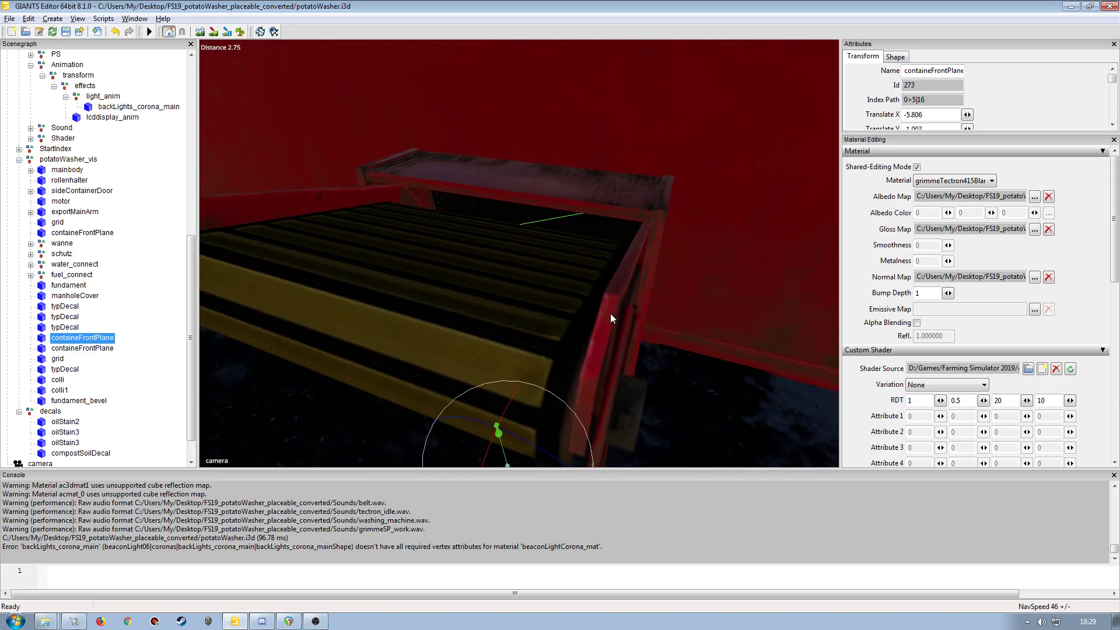
pyautogui.scroll(5, 609, 311)
pyautogui.scroll(-4, 597, 293)
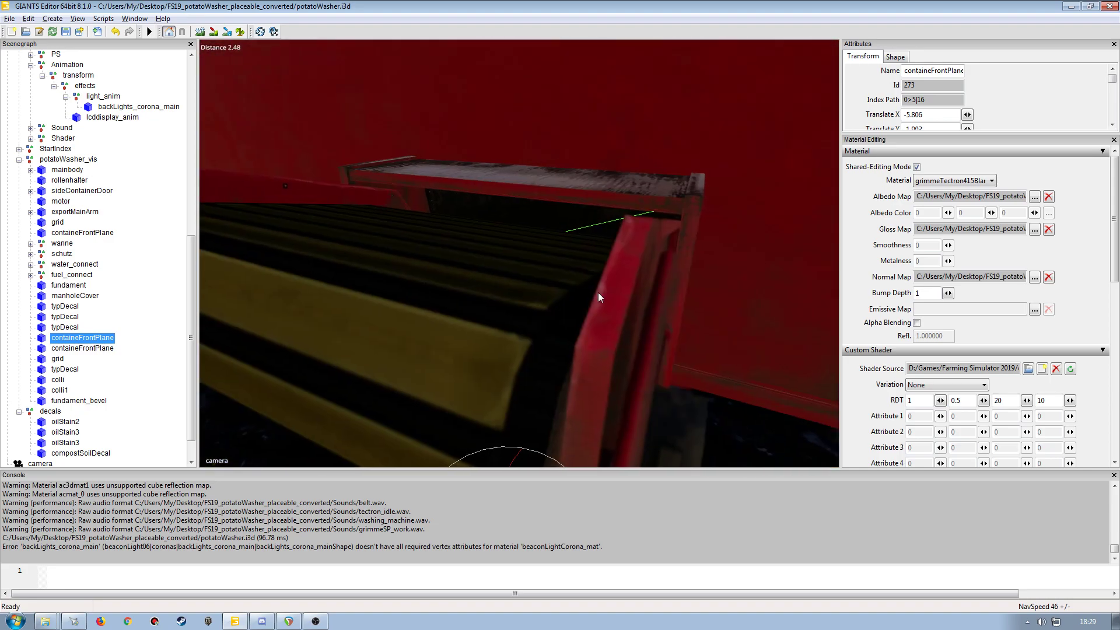
pyautogui.scroll(3, 613, 288)
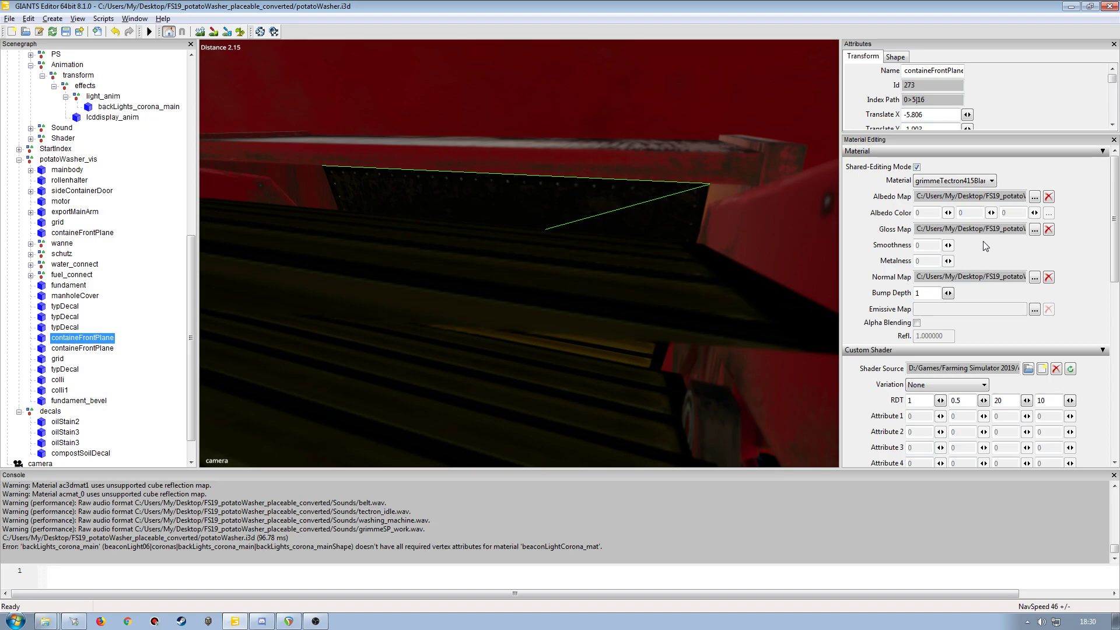
pyautogui.click(1034, 197)
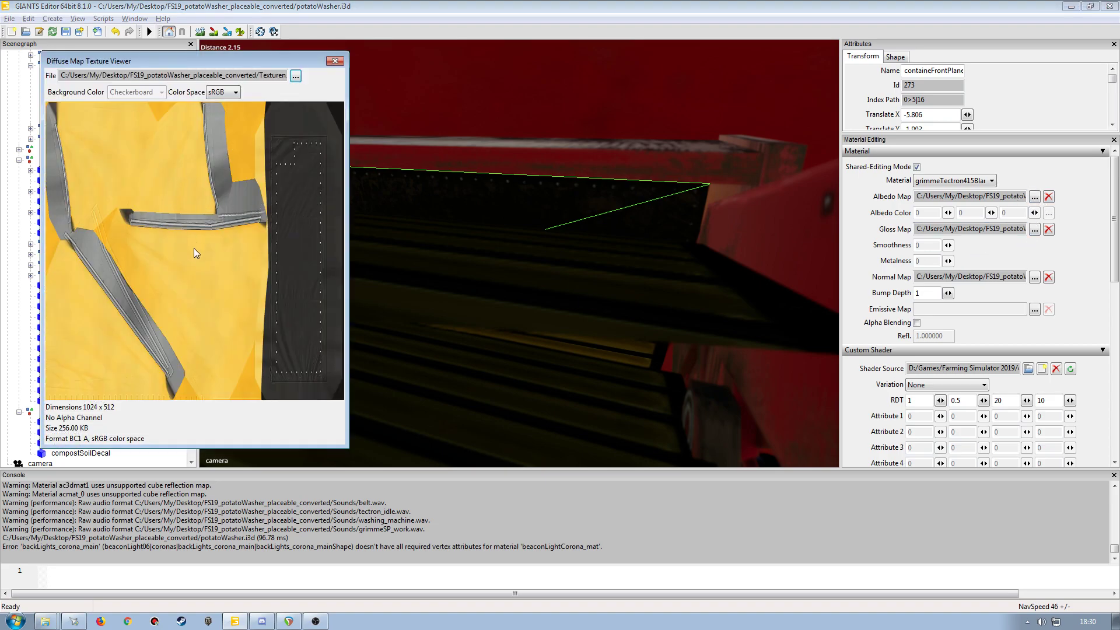
pyautogui.click(335, 62)
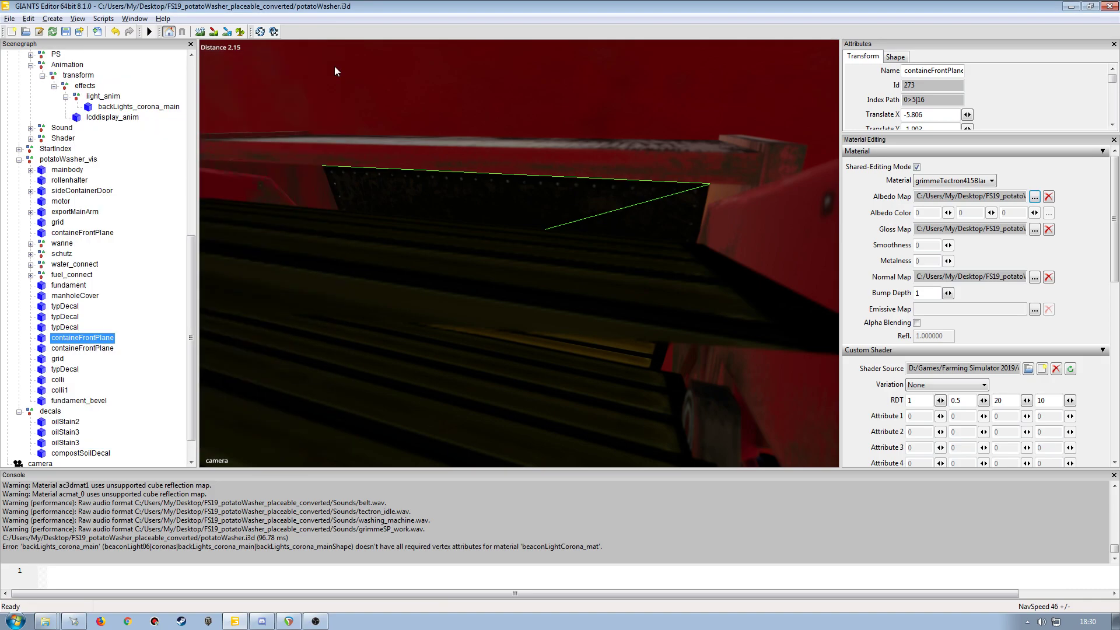
# - Examine the surroundings of the selected containeFrontPlane from several angles around the side conveyor
pyautogui.keyDown('alt'); pyautogui.moveTo(363, 87); pyautogui.dragTo(470, 237, button='middle'); pyautogui.keyUp('alt')
pyautogui.scroll(-6, 467, 238)
pyautogui.keyDown('alt'); pyautogui.moveTo(467, 239); pyautogui.dragTo(251, 224); pyautogui.keyUp('alt')
pyautogui.scroll(5, 488, 268)
pyautogui.keyDown('alt'); pyautogui.moveTo(305, 205); pyautogui.dragTo(421, 257); pyautogui.keyUp('alt')
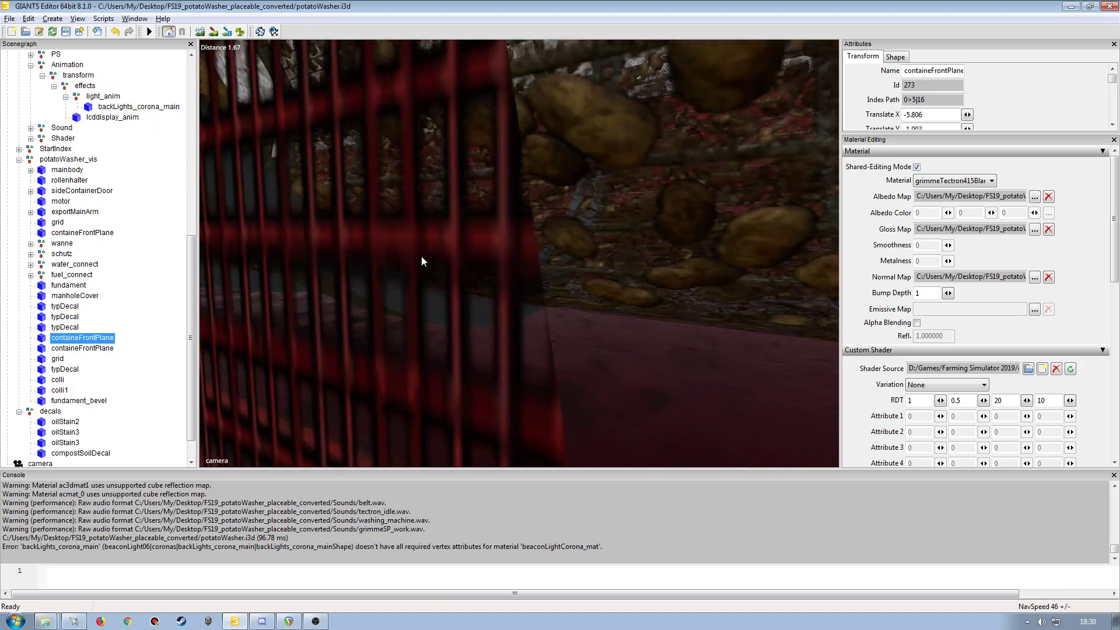
pyautogui.scroll(-1, 421, 257)
pyautogui.scroll(-1, 421, 258)
pyautogui.scroll(-2, 421, 257)
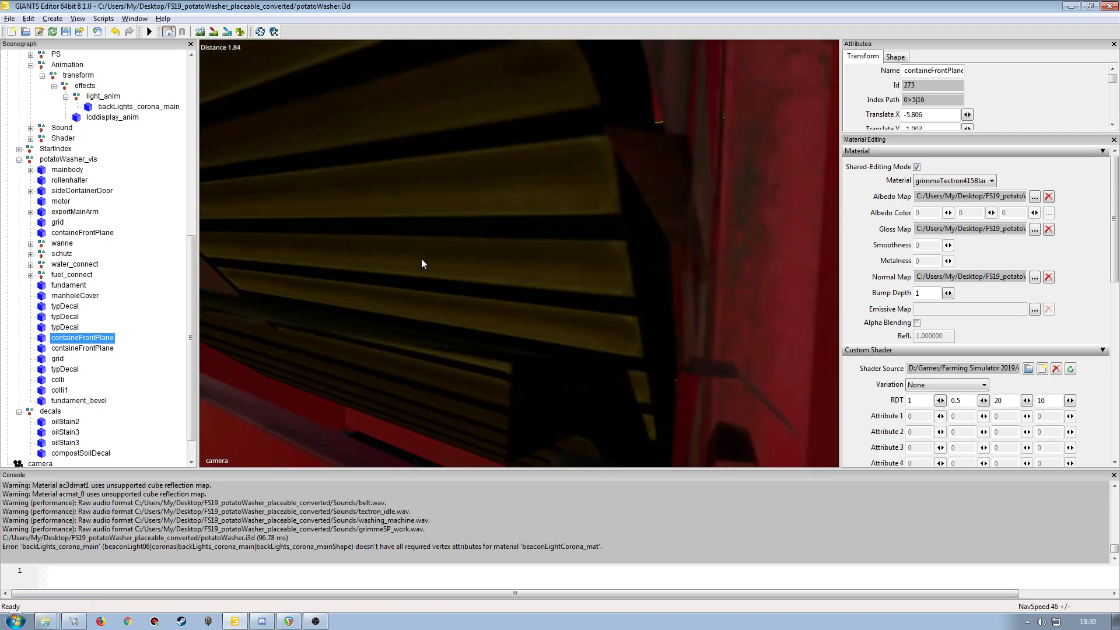
# - Move the containeFrontPlane down out of the side conveyor to inspect its surface, and undo the move
pyautogui.keyDown('alt'); pyautogui.moveTo(422, 257); pyautogui.dragTo(496, 212); pyautogui.keyUp('alt')
pyautogui.scroll(-3, 467, 279)
pyautogui.scroll(4, 408, 349)
pyautogui.scroll(3, 466, 310)
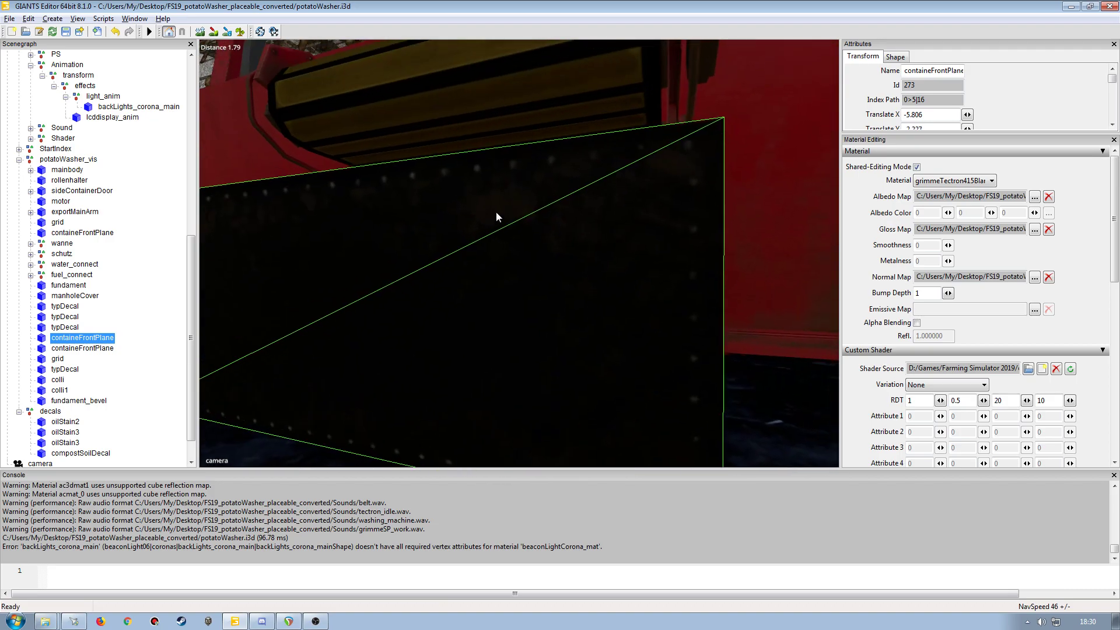
pyautogui.keyDown('alt'); pyautogui.moveTo(582, 226); pyautogui.dragTo(586, 256); pyautogui.keyUp('alt')
pyautogui.scroll(-3, 419, 258)
pyautogui.scroll(-4, 531, 288)
pyautogui.scroll(3, 545, 254)
pyautogui.scroll(3, 577, 218)
pyautogui.scroll(-1, 586, 257)
pyautogui.scroll(-4, 577, 262)
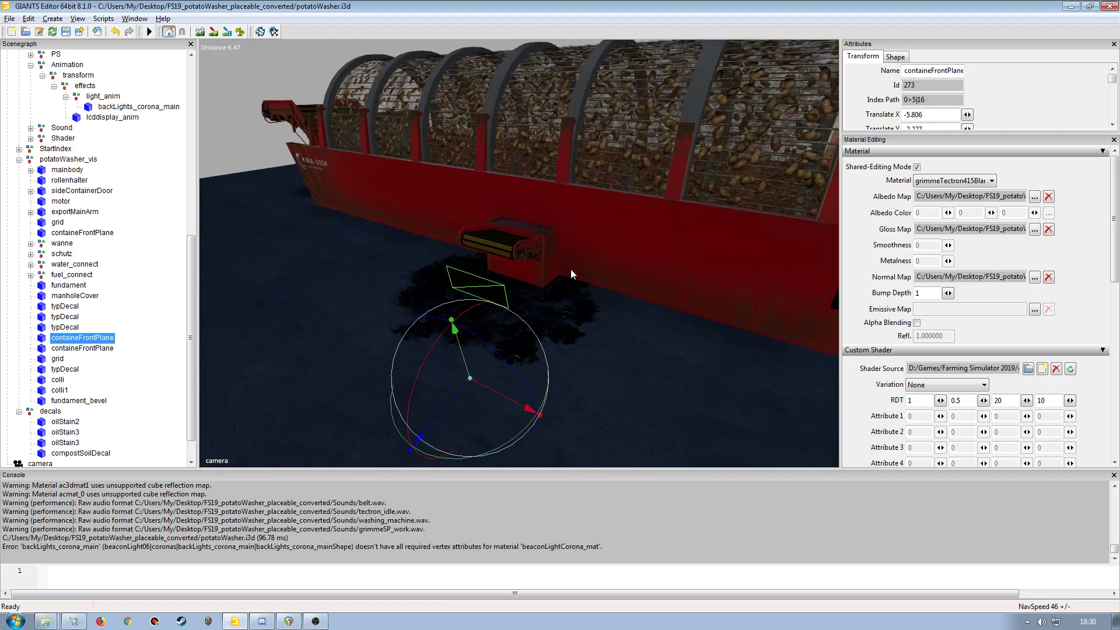
pyautogui.click(116, 32)
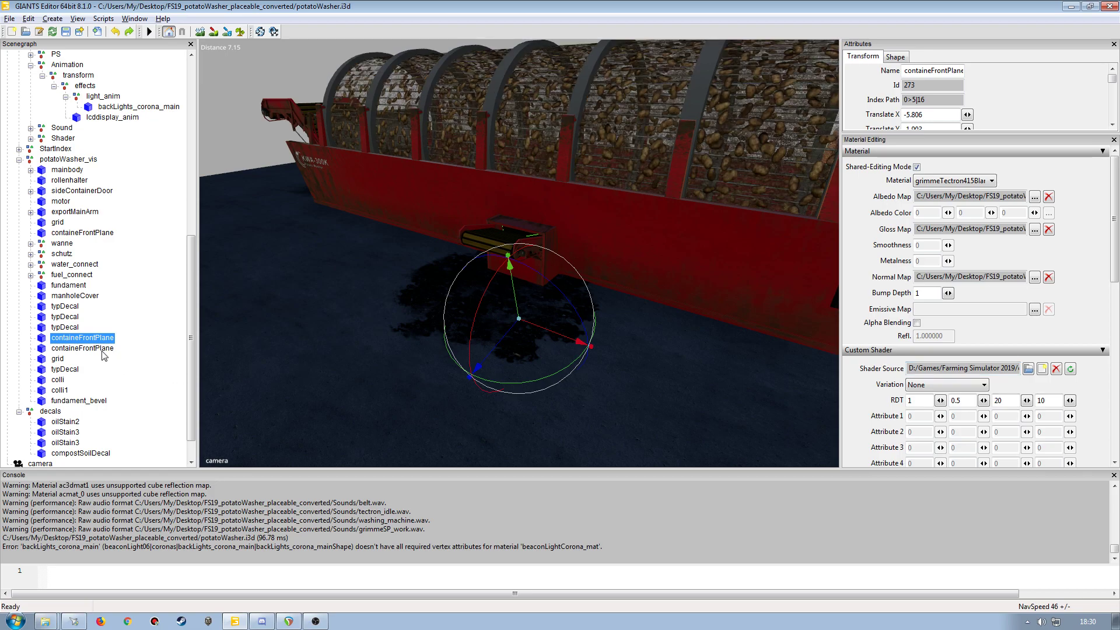
# - Assign vehicleShader.xml as the containeFrontPlane's custom shader and inspect its surface close up
pyautogui.click(1042, 369)
pyautogui.click(193, 289)
pyautogui.scroll(-10, 230, 332)
pyautogui.scroll(-1, 229, 333)
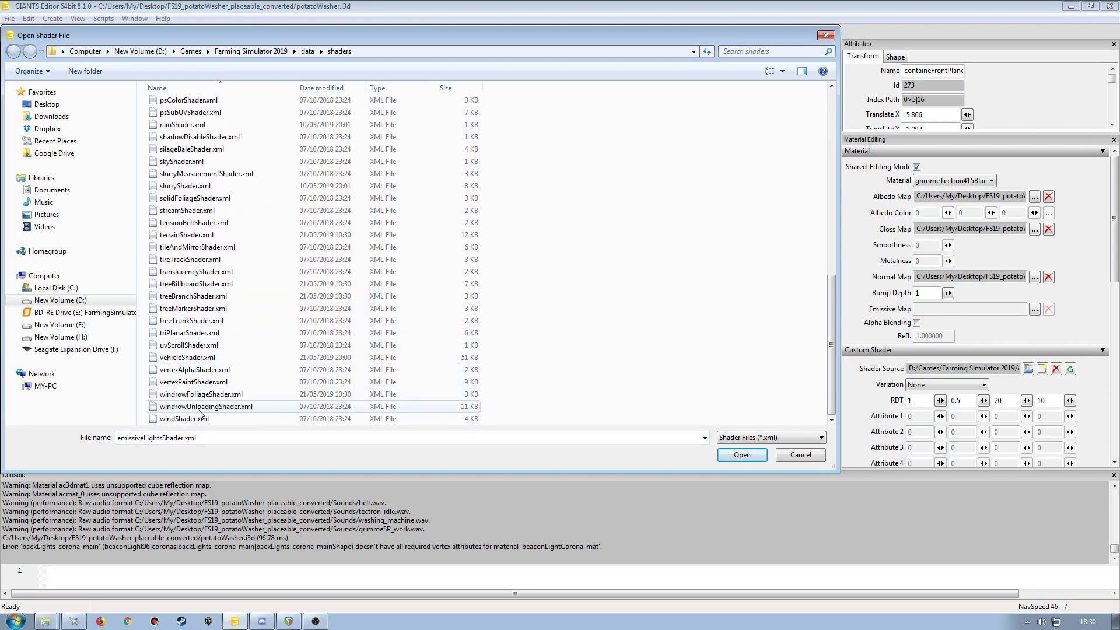
pyautogui.doubleClick(259, 358)
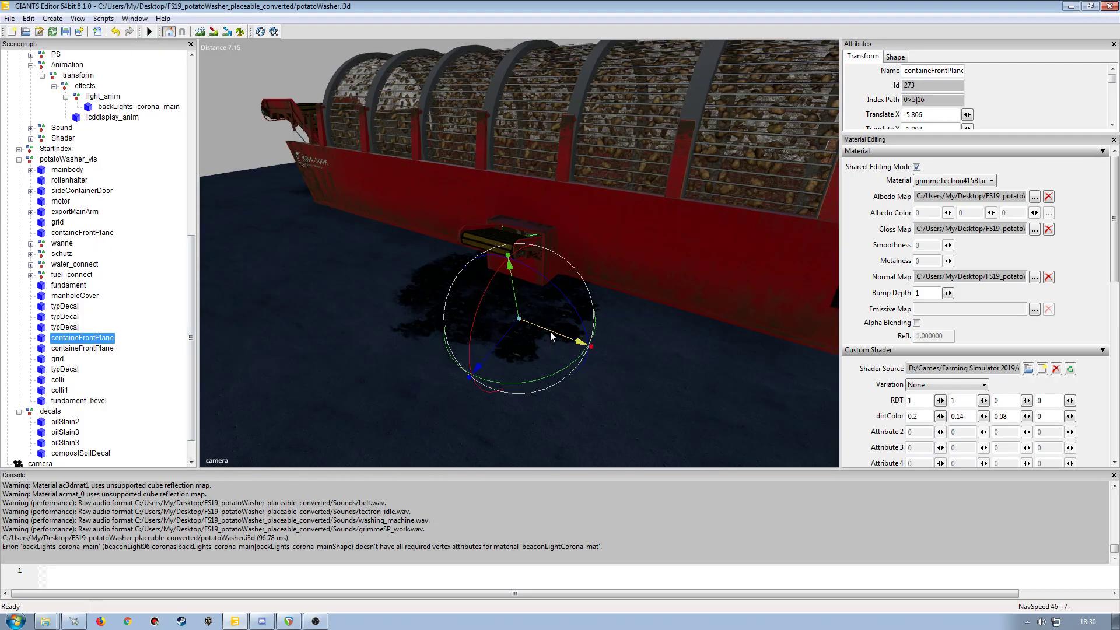
pyautogui.scroll(5, 579, 318)
pyautogui.keyDown('alt'); pyautogui.moveTo(578, 306); pyautogui.dragTo(605, 312); pyautogui.keyUp('alt')
pyautogui.scroll(4, 558, 325)
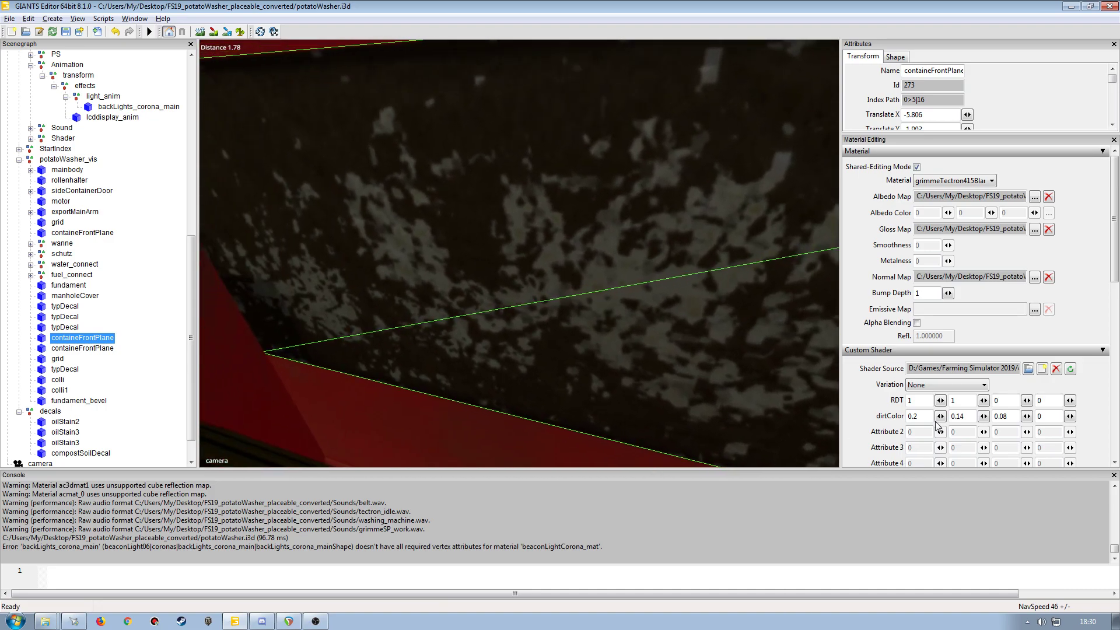
# - Set the plane's first RDT value to 0 and its second to 0.7 after trying 0.4 and 0.8, checking the dirt behind the belt
pyautogui.click(927, 403)
pyautogui.write('0')
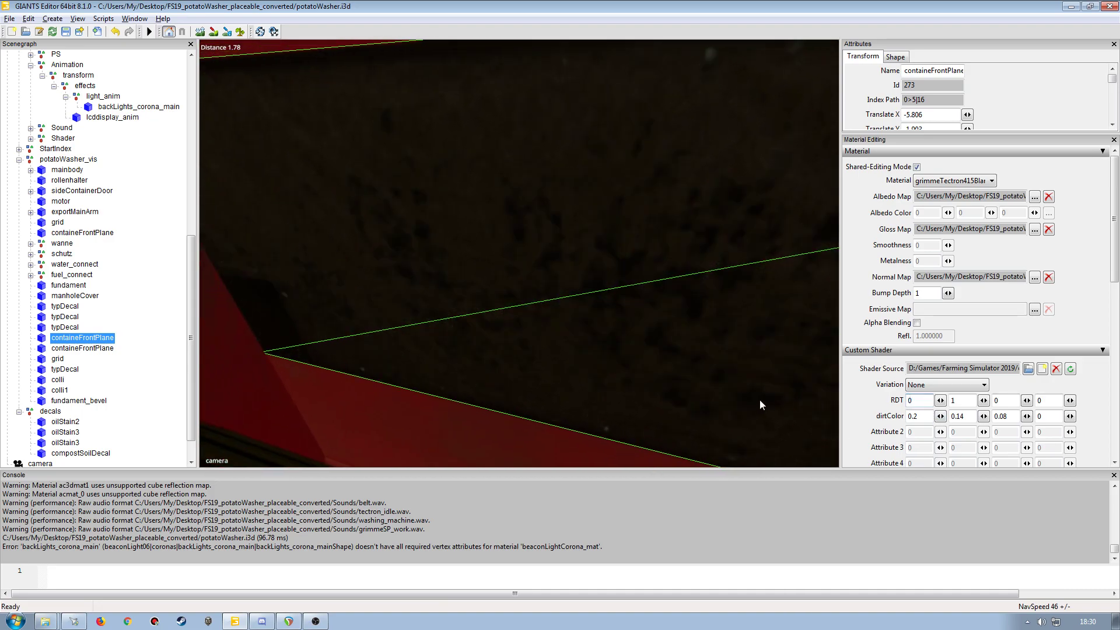
pyautogui.press('Tab')
pyautogui.write('.4')
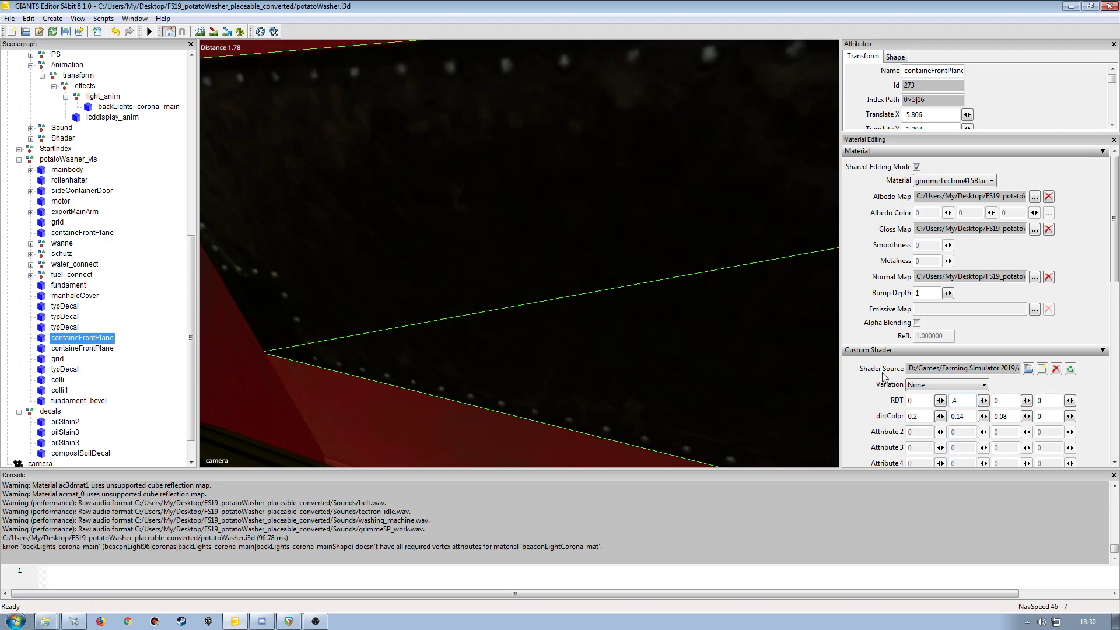
pyautogui.write('8')
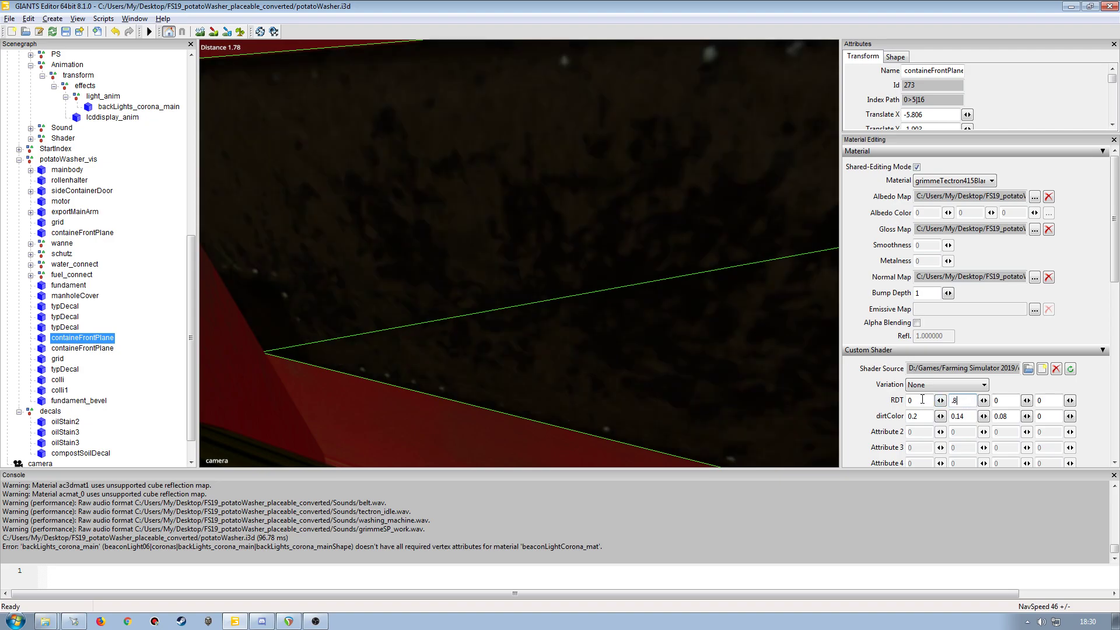
pyautogui.moveTo(961, 401); pyautogui.dragTo(901, 401)
pyautogui.write('.7')
pyautogui.moveTo(406, 340); pyautogui.dragTo(479, 354, button='middle')
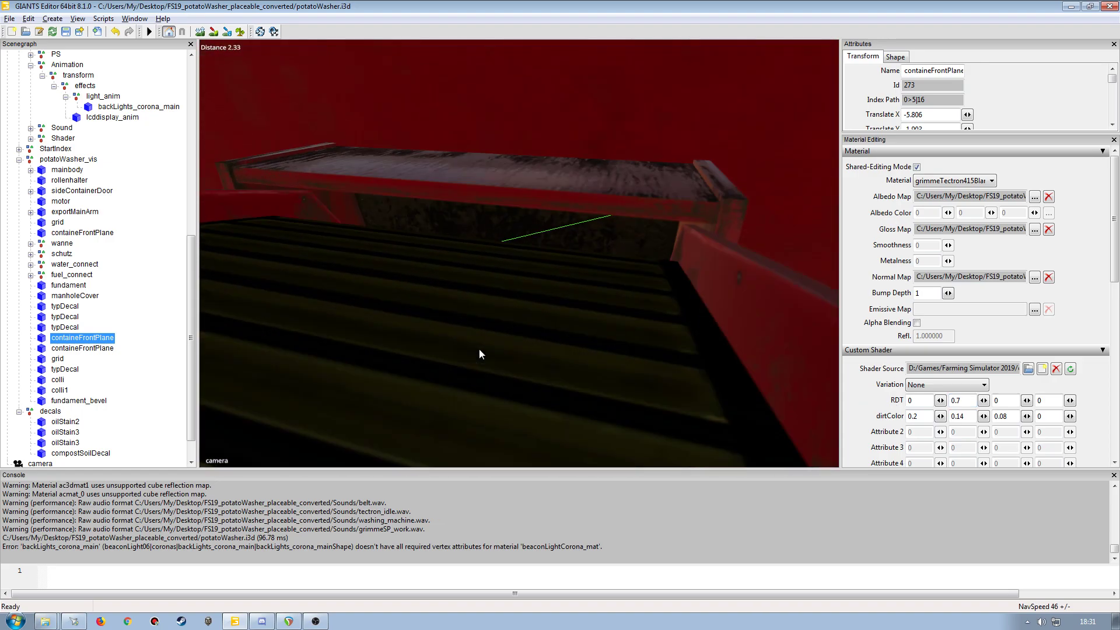
pyautogui.scroll(2, 478, 349)
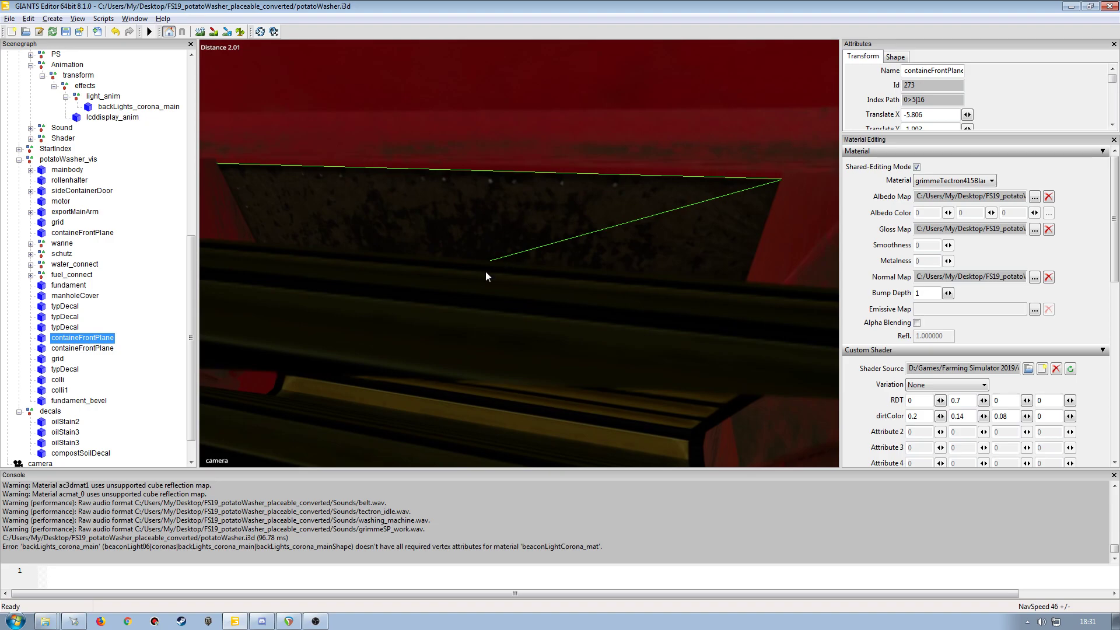
pyautogui.moveTo(477, 279); pyautogui.dragTo(435, 287, button='middle')
pyautogui.scroll(2, 433, 286)
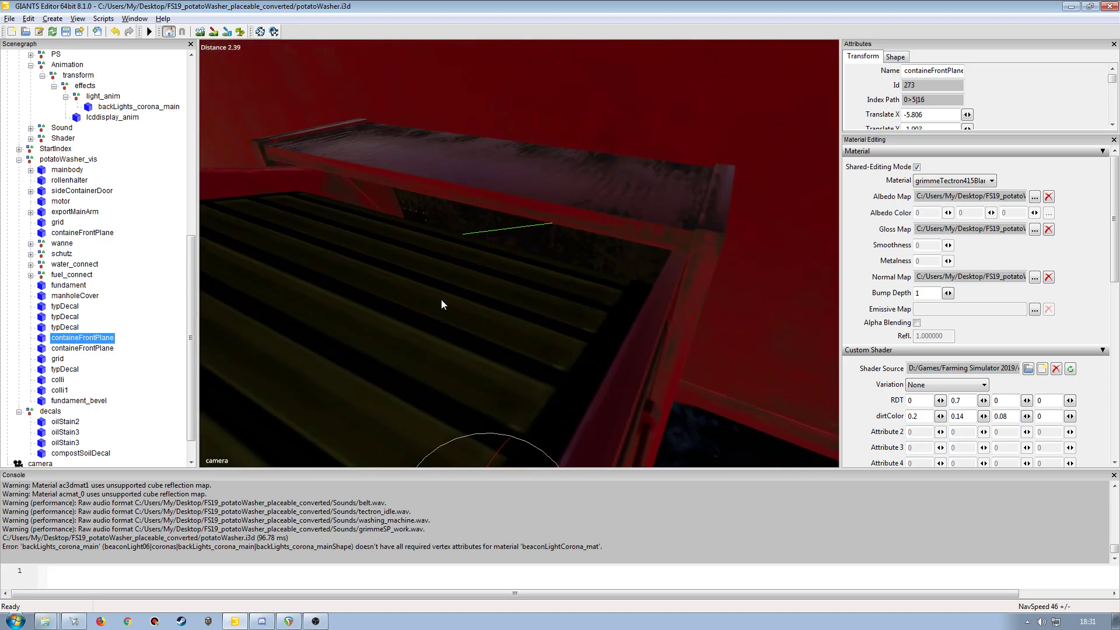
pyautogui.scroll(2, 441, 300)
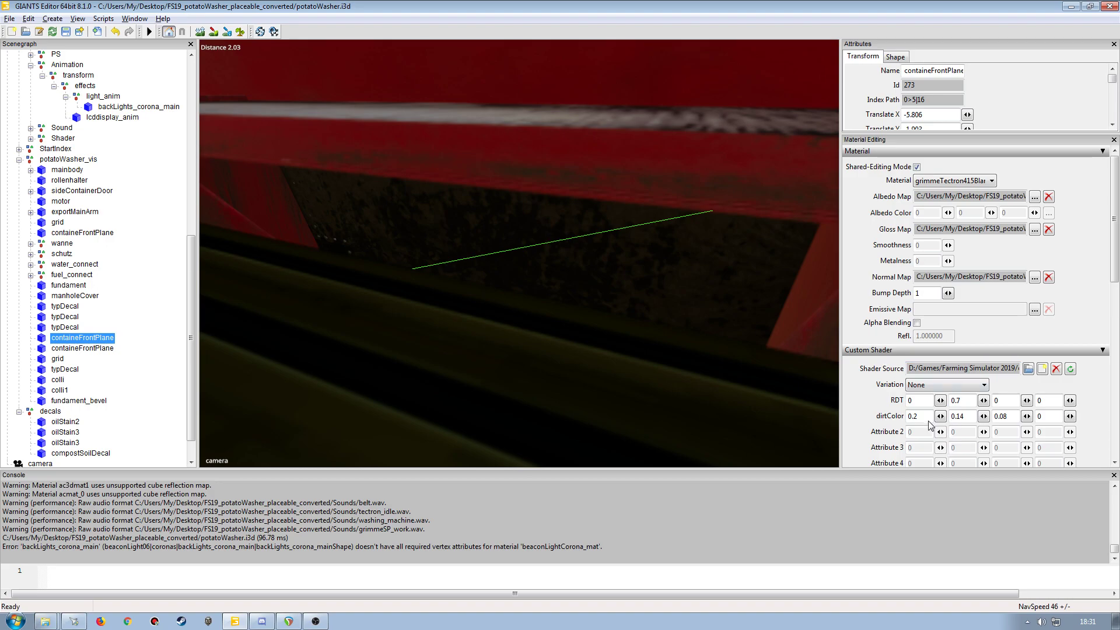
# - Try 0.2, 0.5 and 0.7 as the plane's first RDT value and leave it at 0.6
pyautogui.doubleClick(921, 403)
pyautogui.write('.')
pyautogui.write('2')
pyautogui.press('BackSpace')
pyautogui.write('5')
pyautogui.press('BackSpace')
pyautogui.write('7')
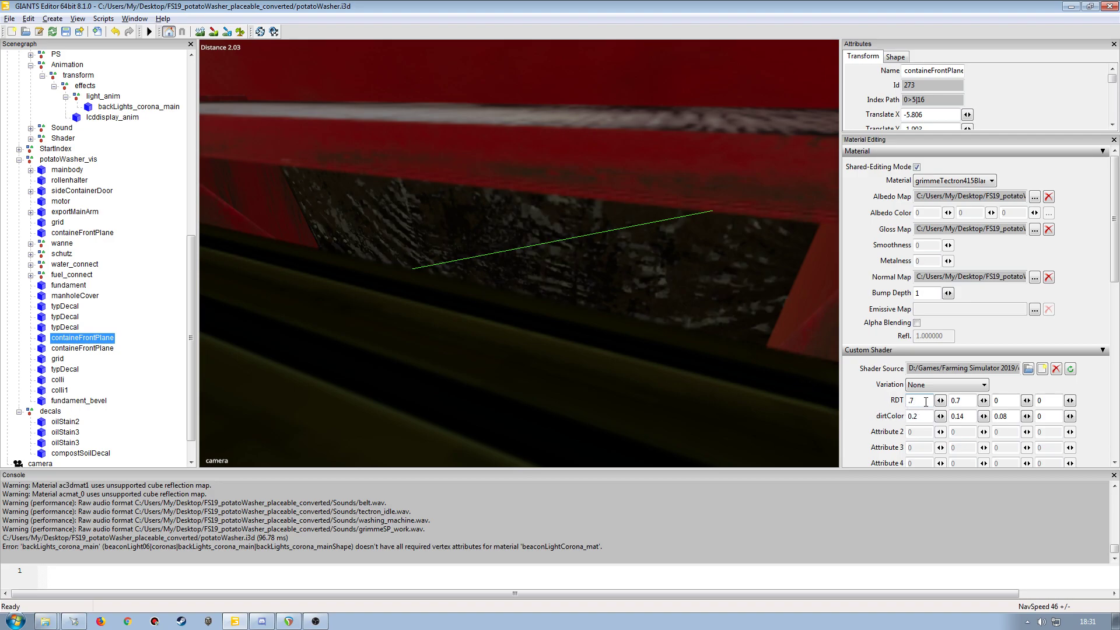
pyautogui.press('BackSpace')
pyautogui.write('6')
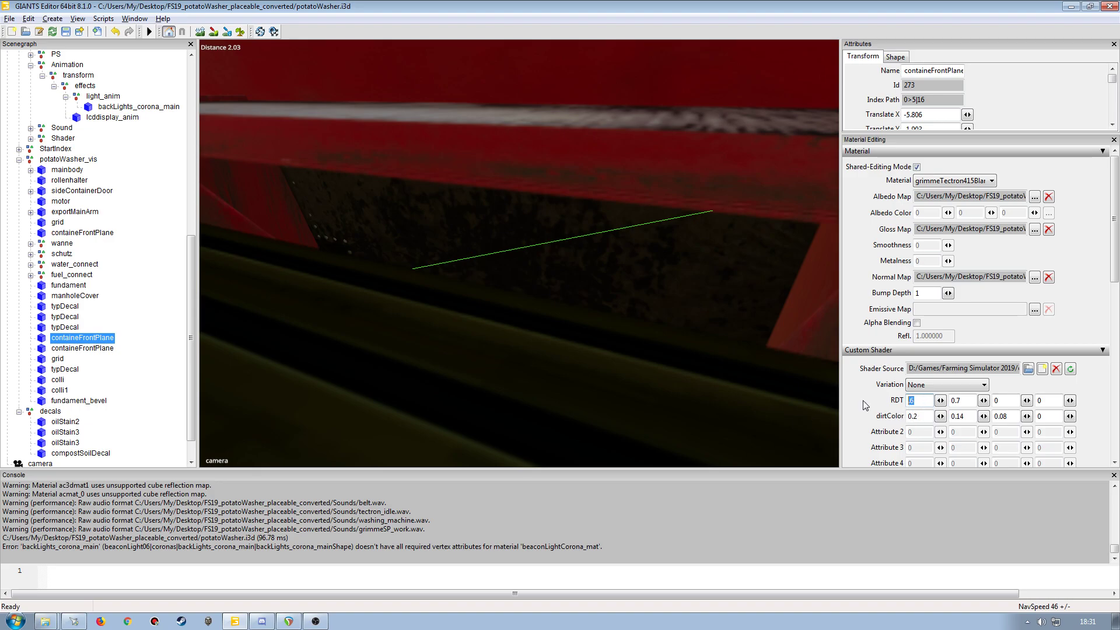
pyautogui.write('0')
pyautogui.keyDown('alt'); pyautogui.moveTo(596, 342); pyautogui.dragTo(559, 371); pyautogui.keyUp('alt')
pyautogui.scroll(-5, 555, 349)
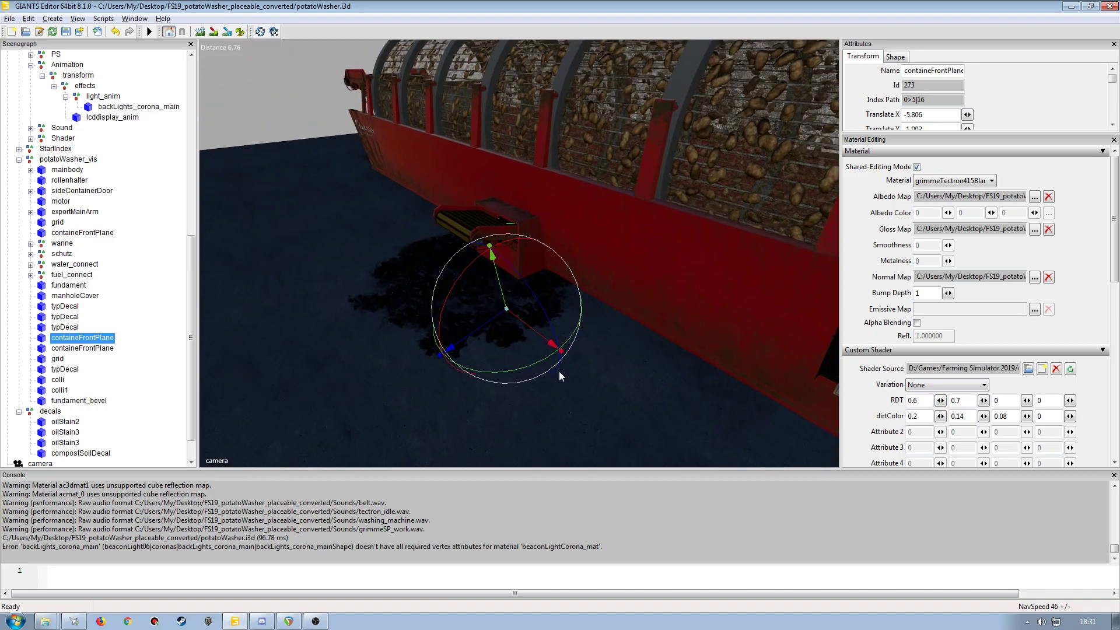
# - Inspect the typDecal with the KWA-300K logo on the washer's ribbed red end panel
pyautogui.keyDown('alt'); pyautogui.moveTo(550, 219); pyautogui.dragTo(212, 341); pyautogui.keyUp('alt')
pyautogui.scroll(6, 605, 333)
pyautogui.scroll(-7, 667, 348)
pyautogui.click(65, 327)
pyautogui.scroll(5, 350, 327)
pyautogui.keyDown('alt'); pyautogui.moveTo(432, 324); pyautogui.dragTo(502, 286); pyautogui.keyUp('alt')
pyautogui.scroll(-8, 484, 303)
pyautogui.scroll(12, 452, 310)
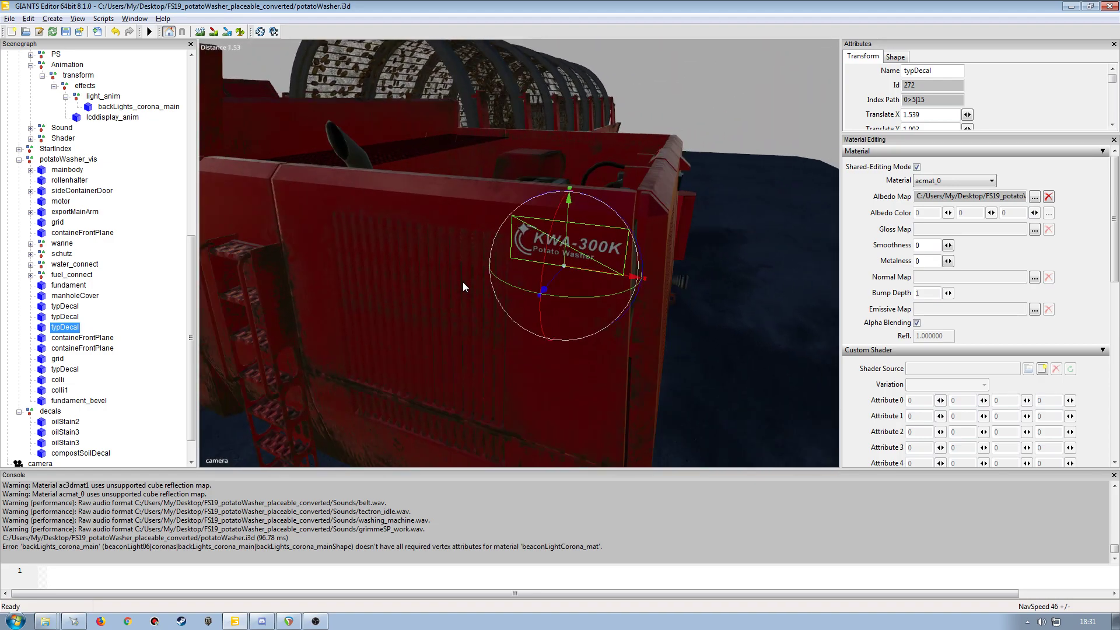
# - Check the materials of the remaining typDecals, the manholeCover and the fundament, viewing the fundament slab from farther away
pyautogui.click(70, 316)
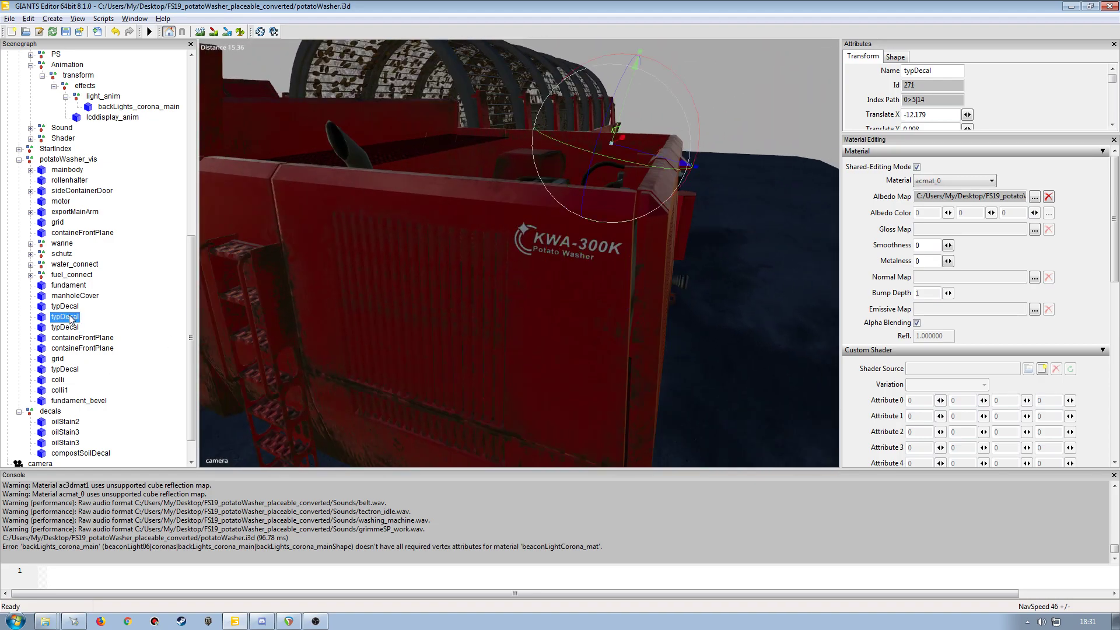
pyautogui.click(69, 306)
pyautogui.click(70, 296)
pyautogui.click(68, 285)
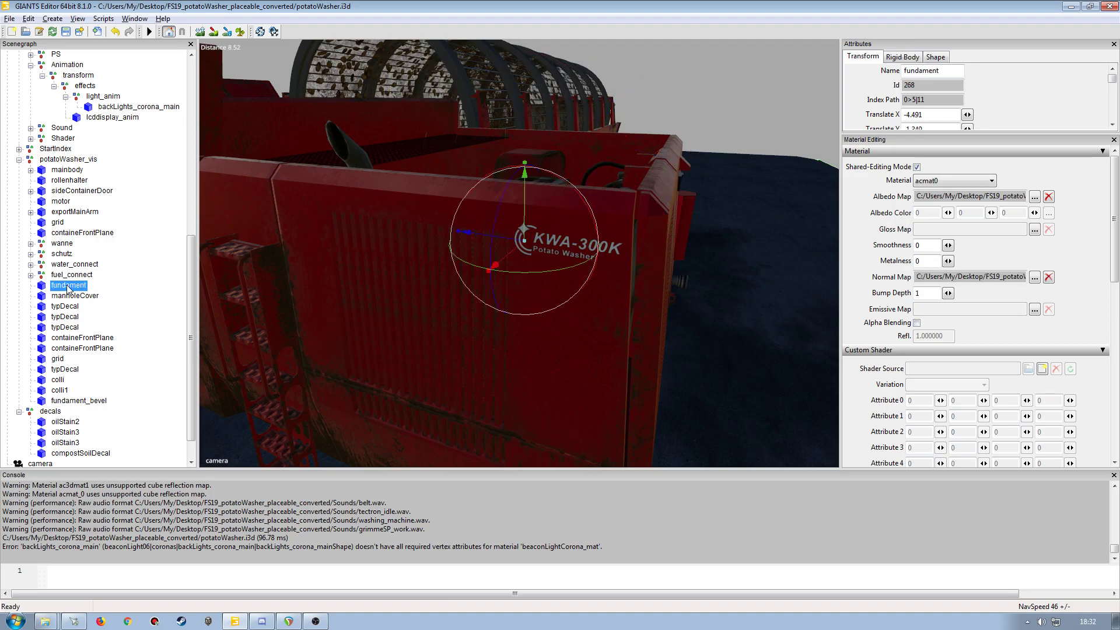
pyautogui.keyDown('alt'); pyautogui.moveTo(482, 302); pyautogui.dragTo(496, 324); pyautogui.keyUp('alt')
pyautogui.scroll(-4, 470, 334)
pyautogui.keyDown('alt'); pyautogui.moveTo(469, 335); pyautogui.dragTo(485, 349, button='middle'); pyautogui.keyUp('alt')
pyautogui.keyDown('alt'); pyautogui.moveTo(484, 349); pyautogui.dragTo(412, 327); pyautogui.keyUp('alt')
pyautogui.scroll(-4, 488, 340)
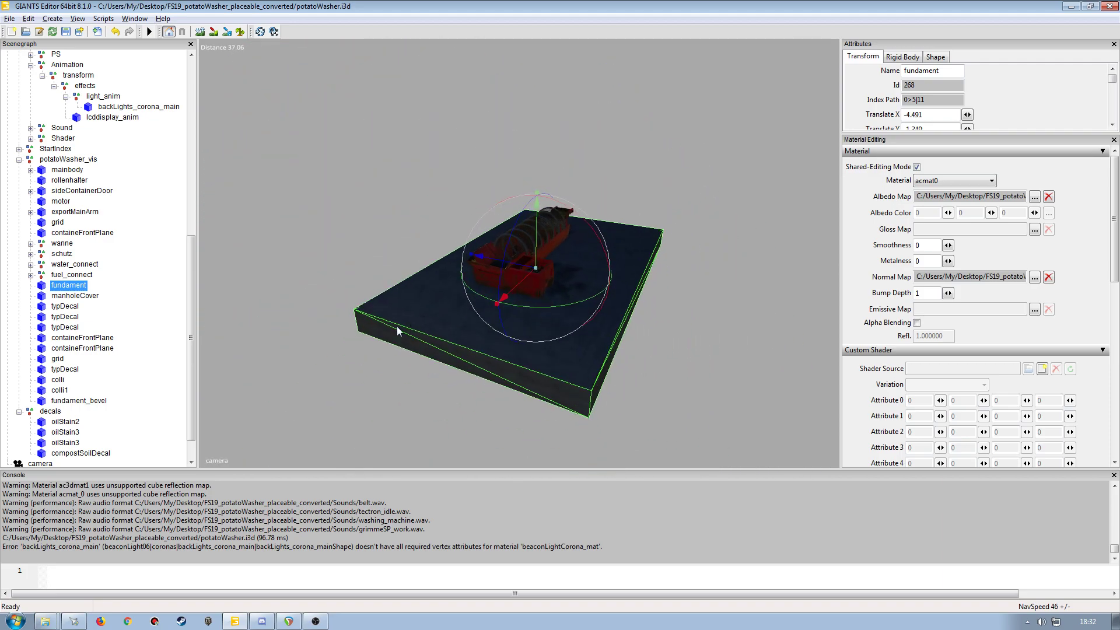
pyautogui.scroll(6, 514, 347)
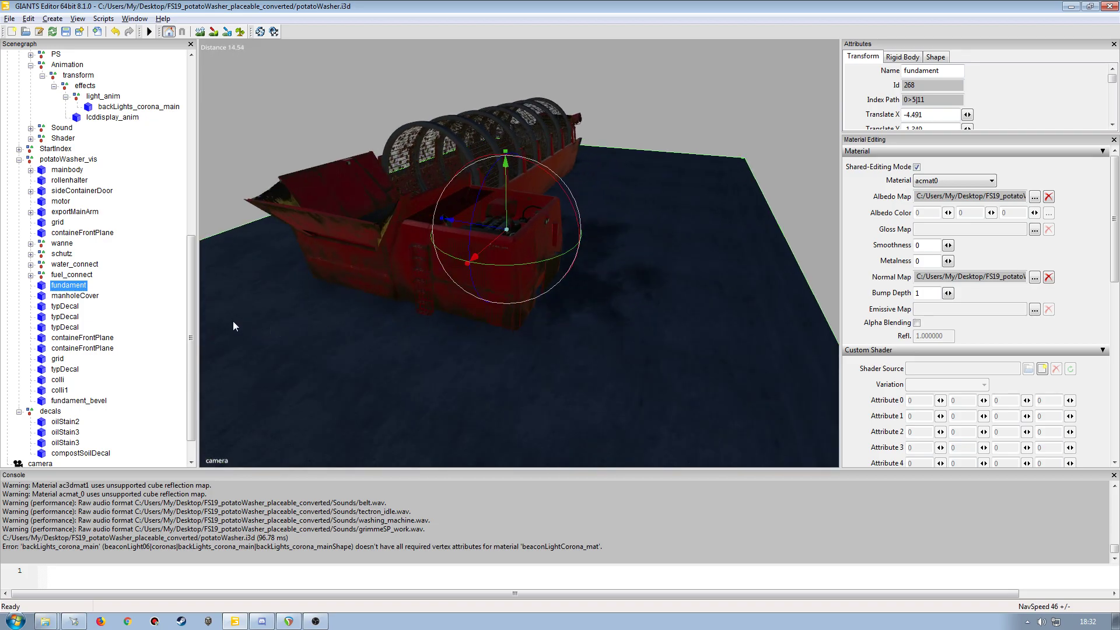
# - Expand the fuel_connect group with its children and check the material and shader of Stutzen and nippel
pyautogui.click(31, 275)
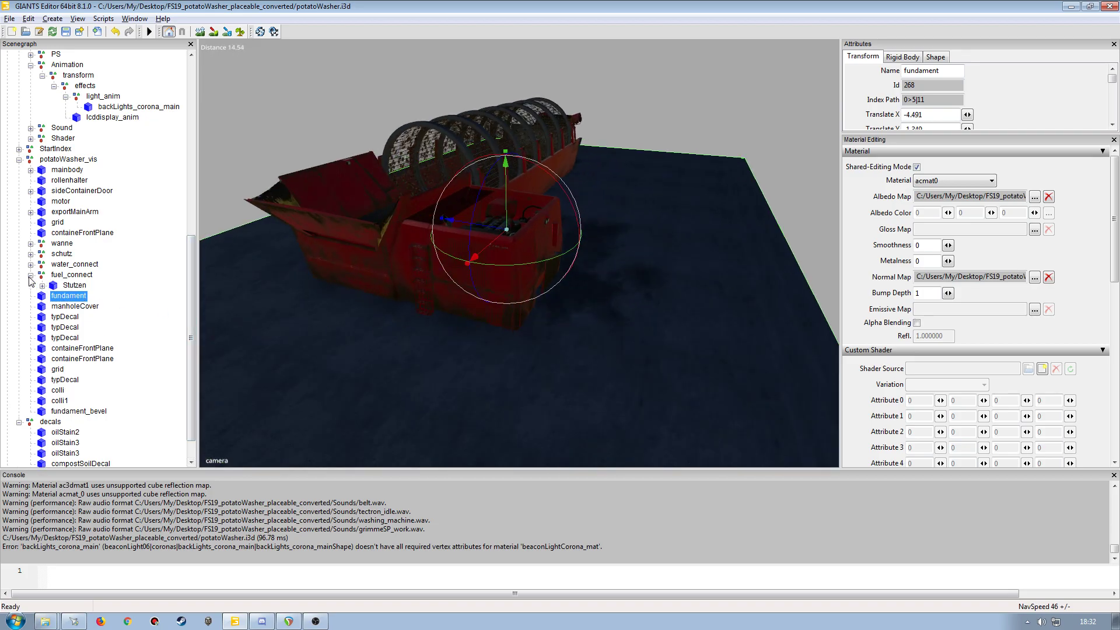
pyautogui.click(75, 285)
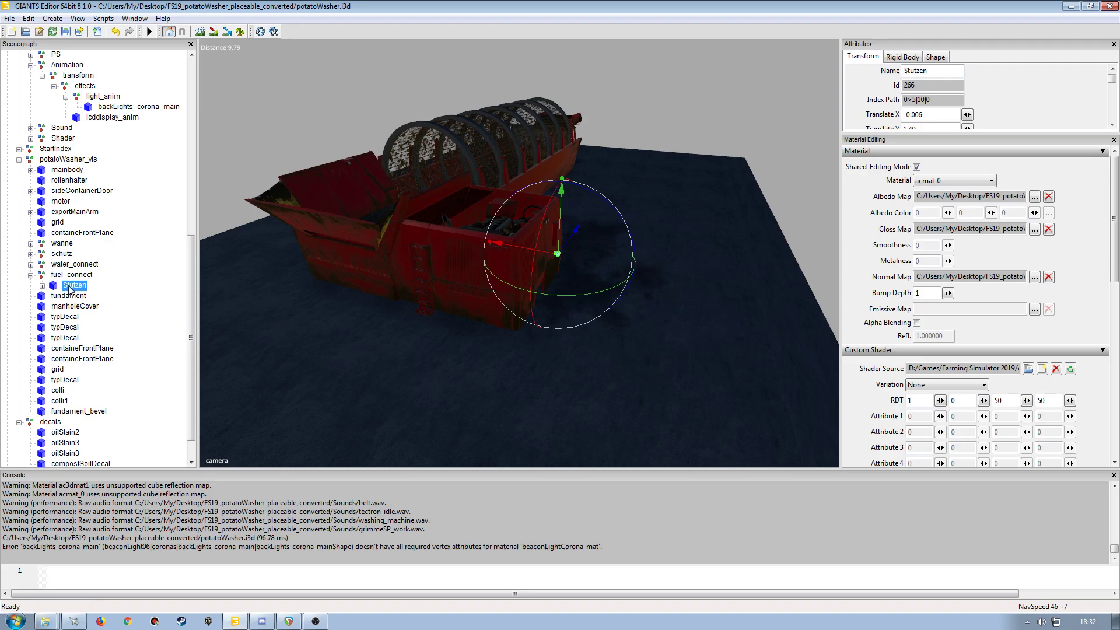
pyautogui.click(42, 286)
pyautogui.click(70, 276)
pyautogui.click(73, 286)
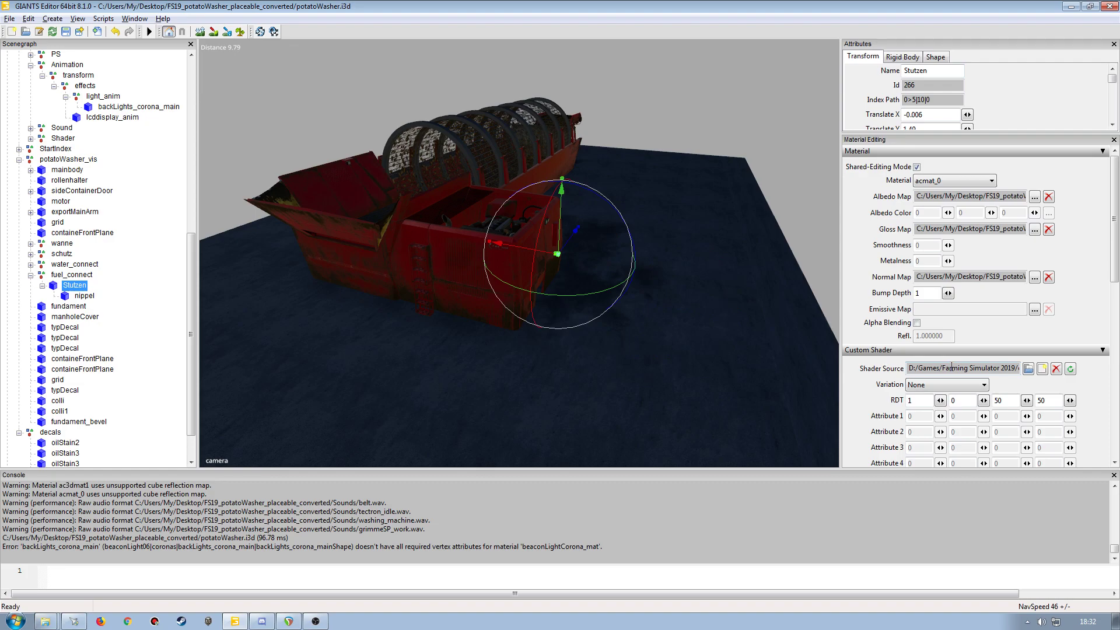
pyautogui.click(84, 297)
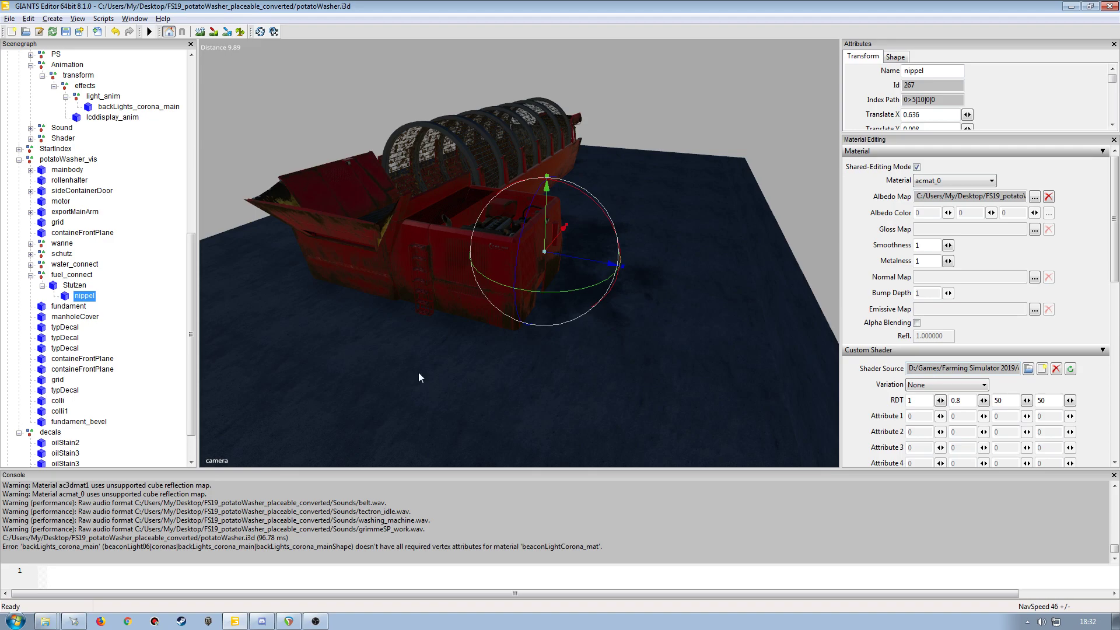
# - Inspect the fuel_connect Stutzen close up and assign vehicleShader.xml as its custom shader
pyautogui.click(73, 285)
pyautogui.moveTo(467, 313)
pyautogui.mouseDown(button='right')
pyautogui.moveTo(547, 252)
pyautogui.moveTo(432, 322)
pyautogui.moveTo(446, 341)
pyautogui.moveTo(477, 298)
pyautogui.moveTo(450, 314)
pyautogui.moveTo(463, 318)
pyautogui.moveTo(472, 296)
pyautogui.moveTo(450, 312)
pyautogui.moveTo(469, 312)
pyautogui.moveTo(478, 328)
pyautogui.mouseUp(button='right')
pyautogui.scroll(-5, 470, 315)
pyautogui.scroll(6, 477, 327)
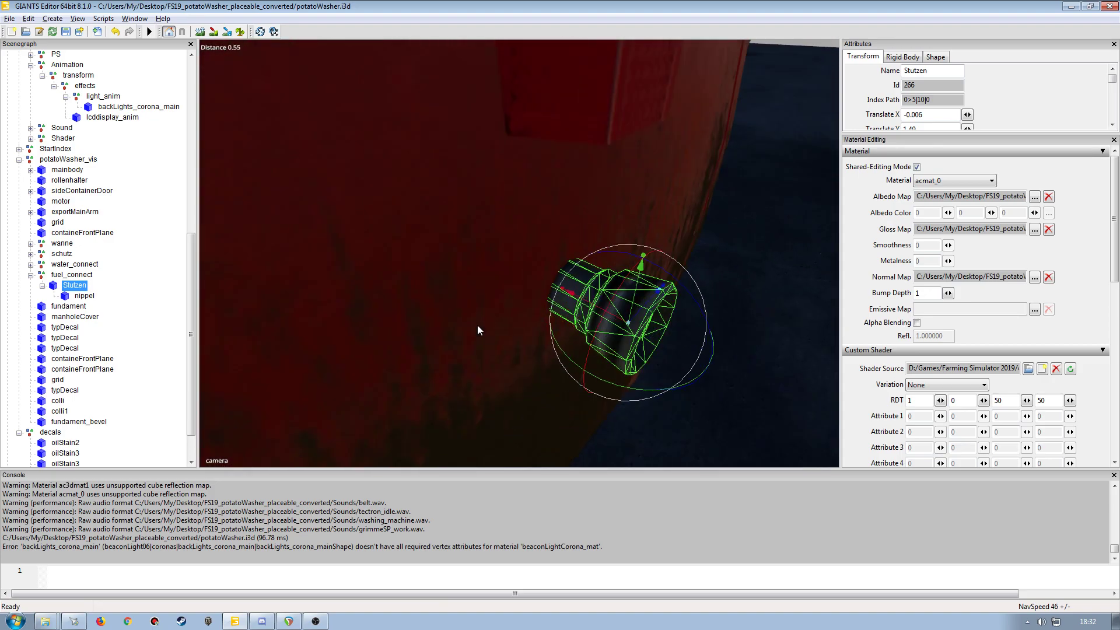
pyautogui.keyDown('alt'); pyautogui.moveTo(595, 352); pyautogui.dragTo(628, 370); pyautogui.keyUp('alt')
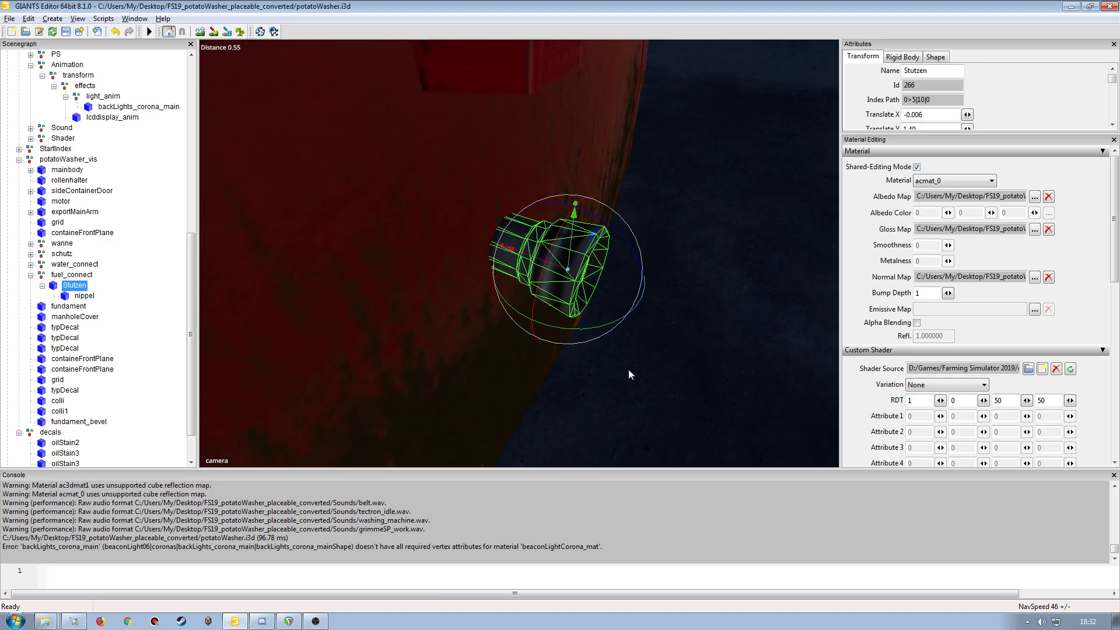
pyautogui.scroll(-8, 681, 342)
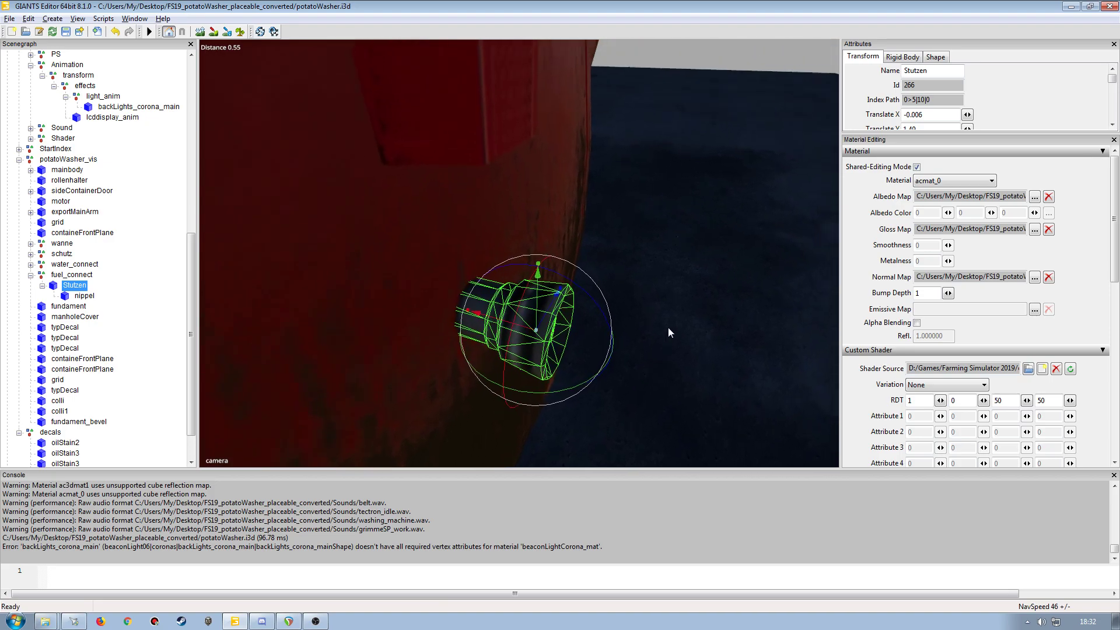
pyautogui.scroll(5, 651, 322)
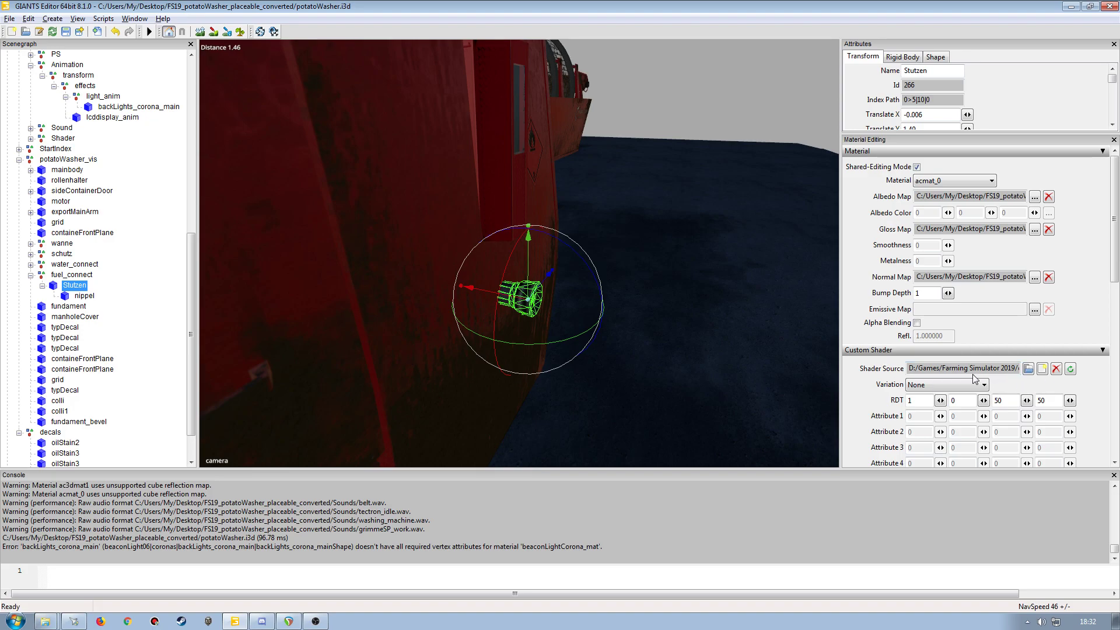
pyautogui.click(1043, 370)
pyautogui.click(268, 279)
pyautogui.scroll(-8, 268, 285)
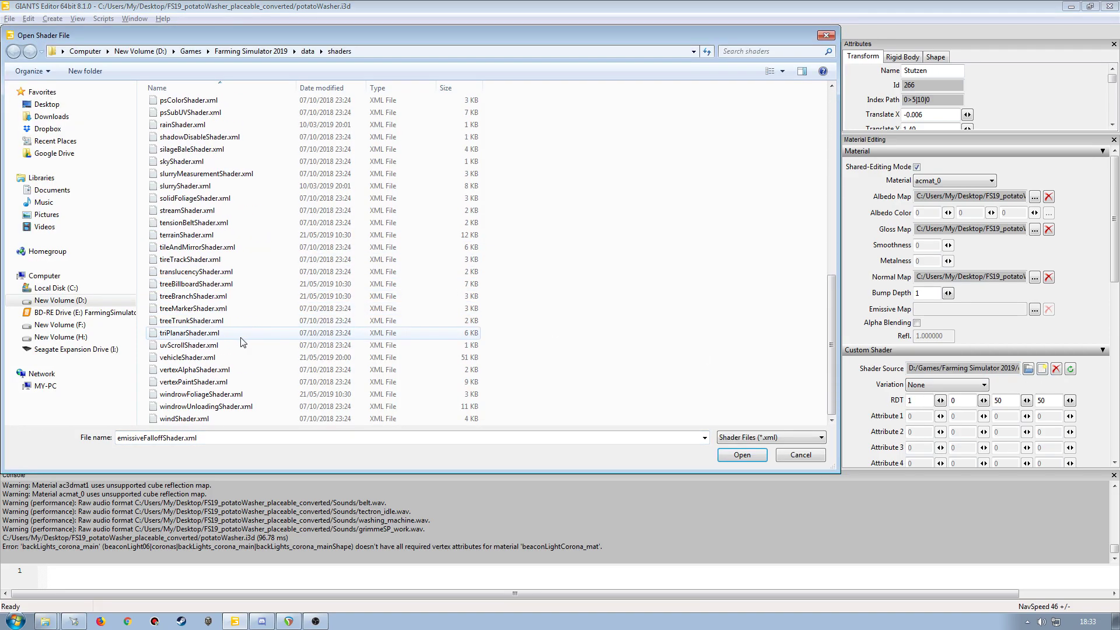
pyautogui.doubleClick(184, 364)
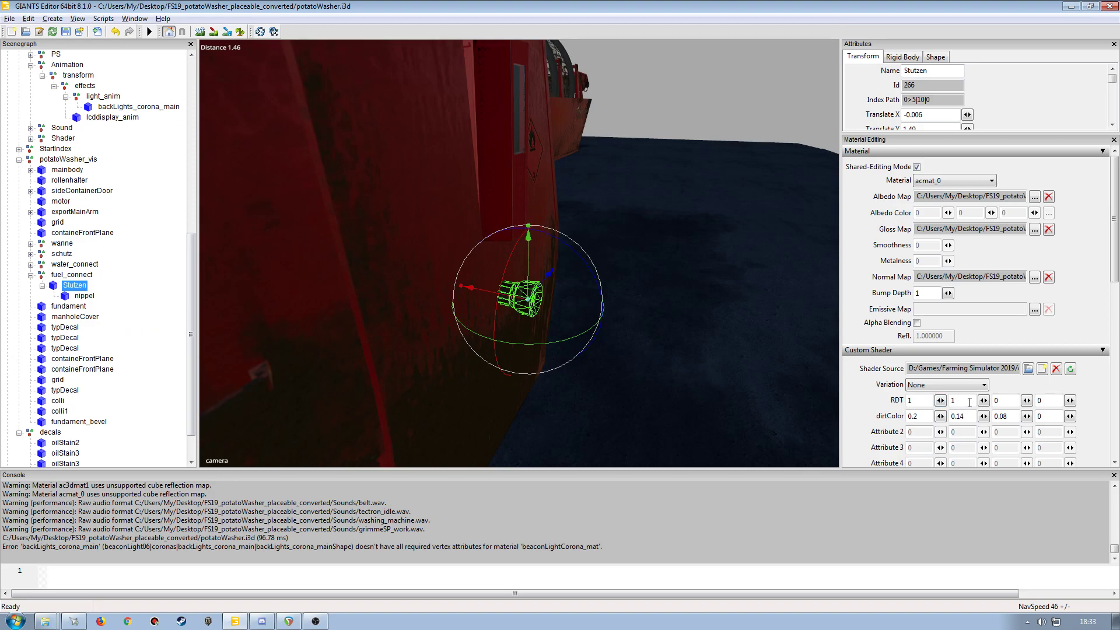
# - Set the fuel_connect Stutzen's first RDT value to 0 and its second to 0.7 after trying 0.5, checking the dirt on the fitting
pyautogui.click(924, 401)
pyautogui.press('Tab')
pyautogui.write('.5')
pyautogui.press('Return')
pyautogui.doubleClick(969, 402)
pyautogui.write('.7')
pyautogui.keyDown('alt'); pyautogui.moveTo(421, 363); pyautogui.dragTo(418, 334); pyautogui.keyUp('alt')
pyautogui.scroll(3, 483, 378)
pyautogui.scroll(-2, 400, 349)
pyautogui.scroll(1, 370, 350)
pyautogui.click(145, 350)
pyautogui.scroll(-5, 414, 336)
pyautogui.scroll(5, 402, 335)
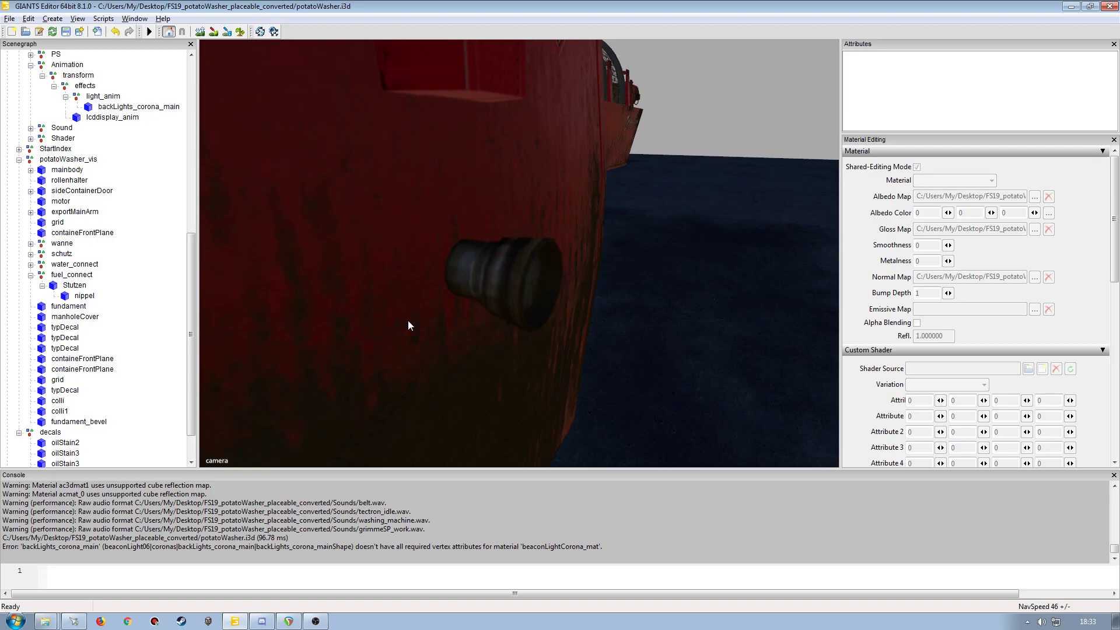
pyautogui.keyDown('alt'); pyautogui.moveTo(492, 333); pyautogui.dragTo(475, 338); pyautogui.keyUp('alt')
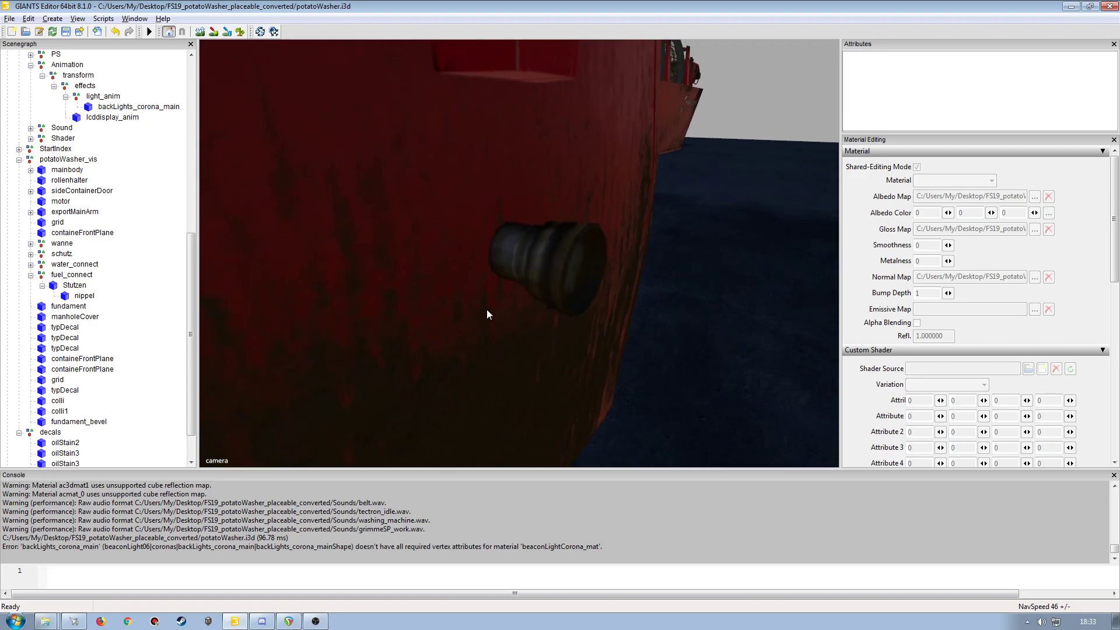
pyautogui.scroll(-5, 484, 318)
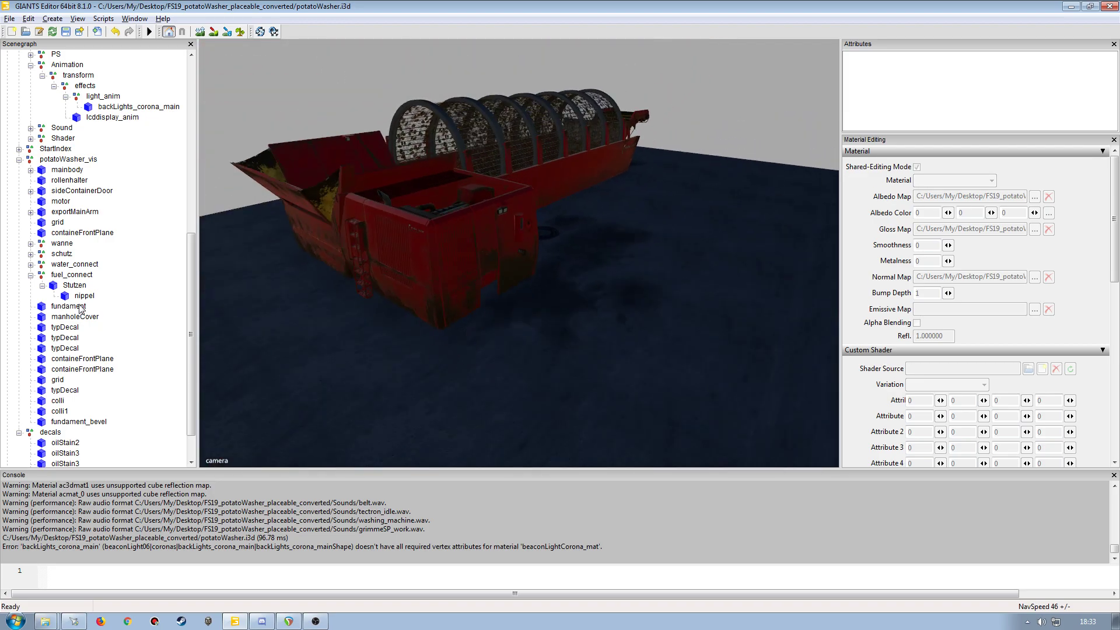
# - Select the nippel under the fuel_connect Stutzen and look for it around the fuel fitting on the washer
pyautogui.click(84, 296)
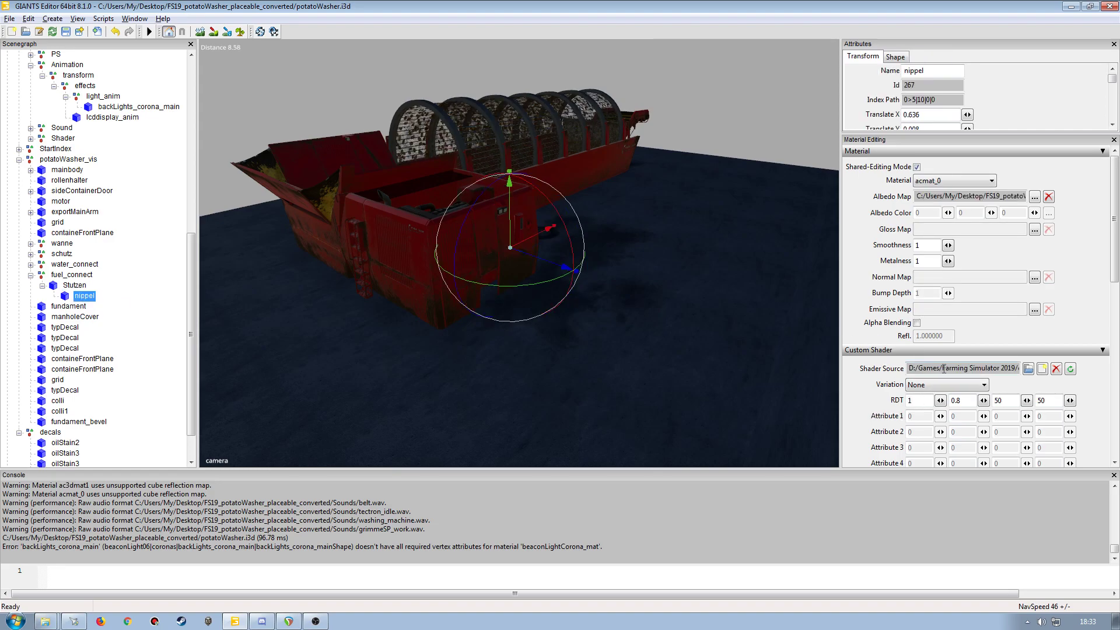
pyautogui.scroll(10, 309, 338)
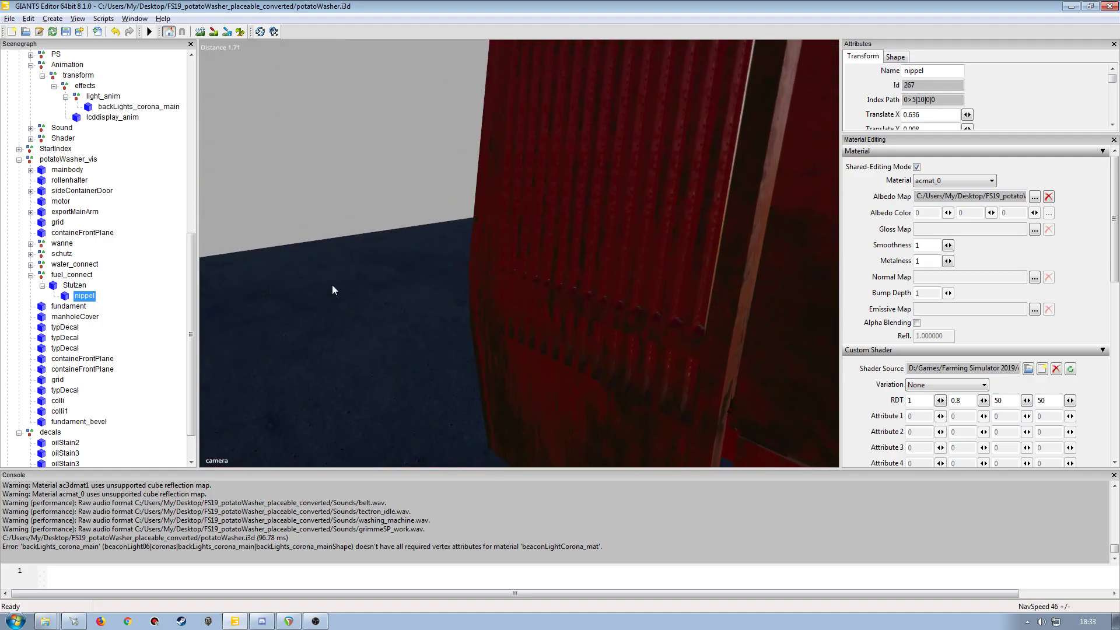
pyautogui.press('f')
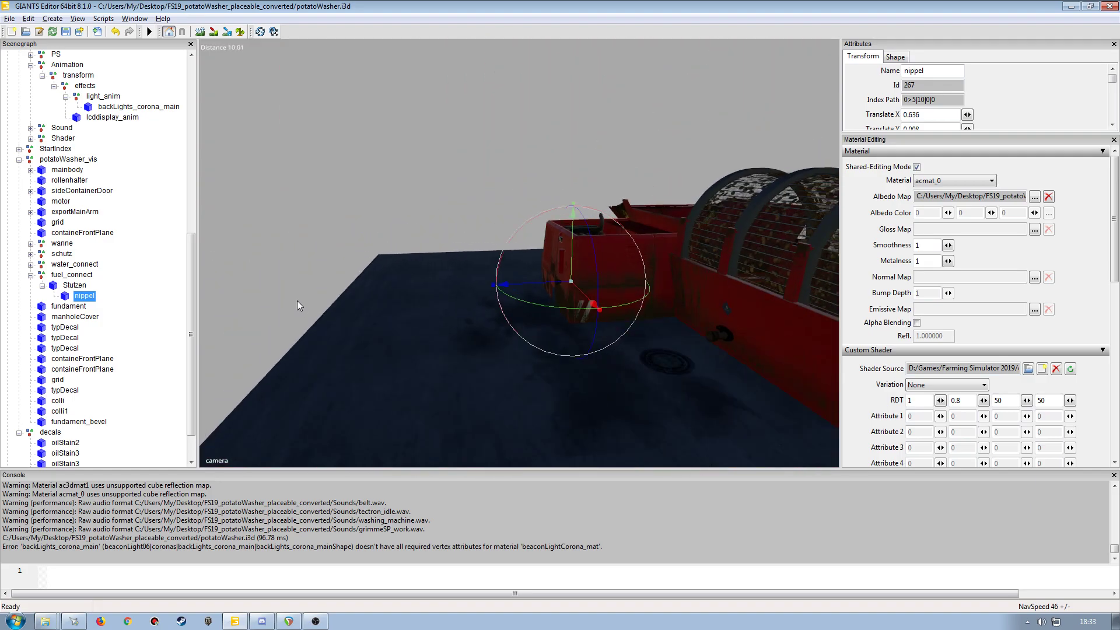
pyautogui.keyDown('alt'); pyautogui.moveTo(325, 307); pyautogui.dragTo(488, 288); pyautogui.keyUp('alt')
pyautogui.scroll(-5, 361, 331)
pyautogui.scroll(10, 526, 295)
pyautogui.scroll(5, 489, 326)
pyautogui.scroll(-10, 460, 302)
pyautogui.scroll(10, 458, 307)
pyautogui.scroll(8, 496, 293)
# - Move the nippel out of the washer to a Translate X of -1.792 to examine it, and undo the move
pyautogui.moveTo(1075, 133); pyautogui.dragTo(1017, 308)
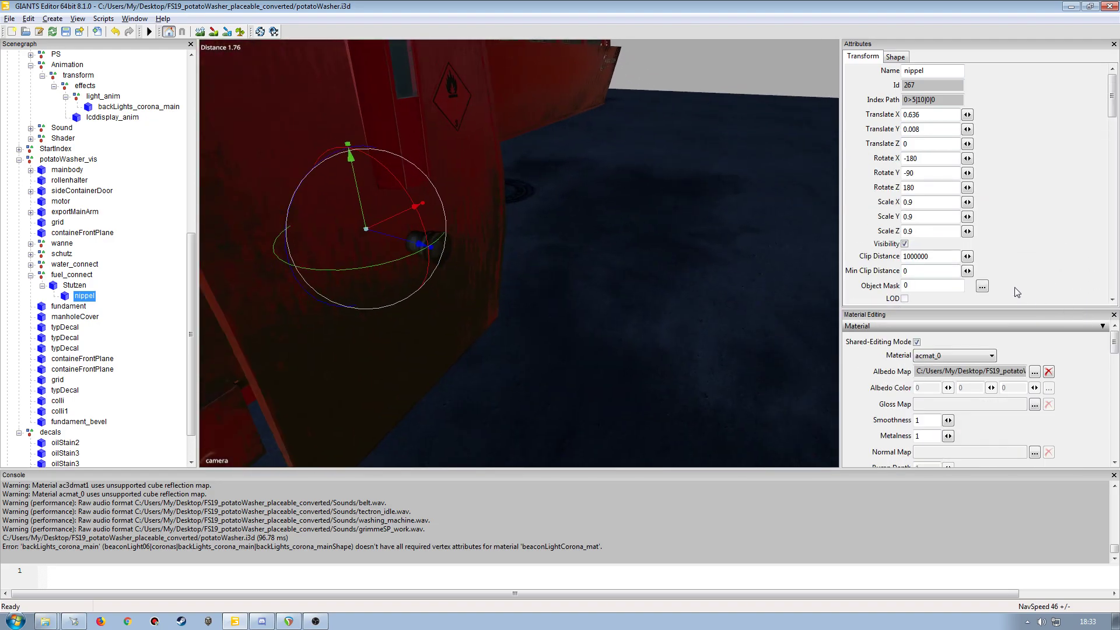
pyautogui.click(897, 57)
pyautogui.click(866, 58)
pyautogui.keyDown('alt'); pyautogui.moveTo(513, 278); pyautogui.dragTo(556, 306); pyautogui.keyUp('alt')
pyautogui.scroll(-5, 555, 306)
pyautogui.moveTo(496, 246); pyautogui.dragTo(586, 276)
pyautogui.scroll(5, 648, 295)
pyautogui.scroll(5, 563, 219)
pyautogui.scroll(-5, 508, 269)
pyautogui.scroll(4, 516, 264)
pyautogui.scroll(-3, 579, 278)
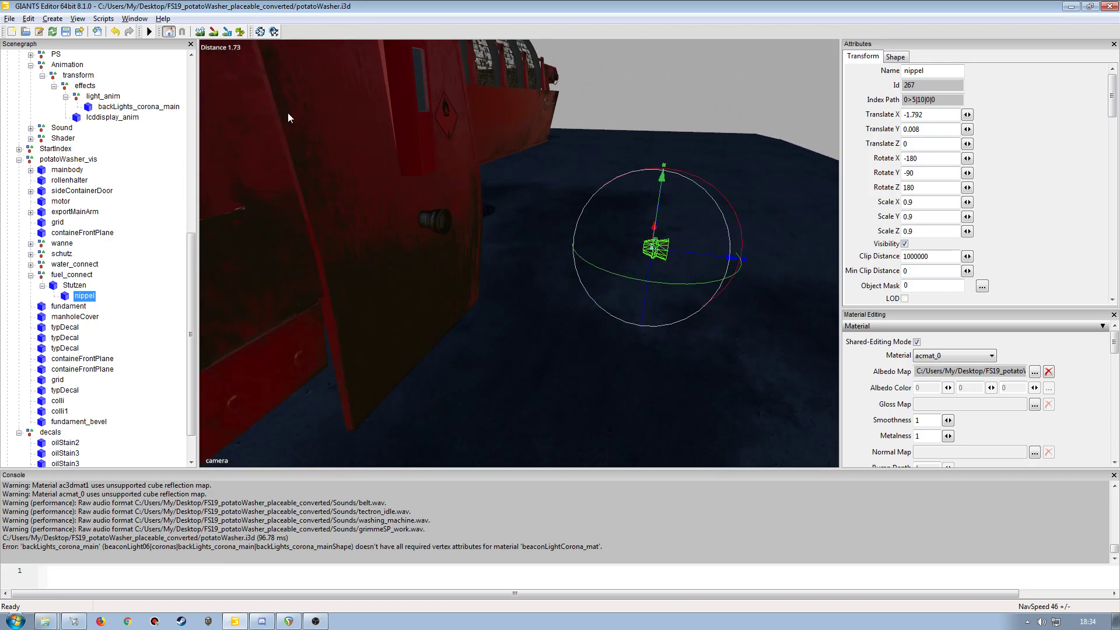
pyautogui.click(116, 32)
# - Examine the nippel's original location at the fuel fitting from several angles and distances
pyautogui.keyDown('alt'); pyautogui.moveTo(415, 255); pyautogui.dragTo(641, 222); pyautogui.keyUp('alt')
pyautogui.scroll(-8, 407, 260)
pyautogui.scroll(6, 472, 246)
pyautogui.scroll(5, 415, 237)
pyautogui.scroll(-4, 459, 332)
pyautogui.scroll(-3, 458, 333)
pyautogui.scroll(8, 425, 307)
pyautogui.scroll(-6, 500, 242)
pyautogui.scroll(4, 496, 241)
pyautogui.scroll(5, 498, 267)
pyautogui.scroll(-5, 544, 246)
pyautogui.scroll(-6, 566, 254)
pyautogui.scroll(4, 575, 245)
pyautogui.scroll(-6, 626, 213)
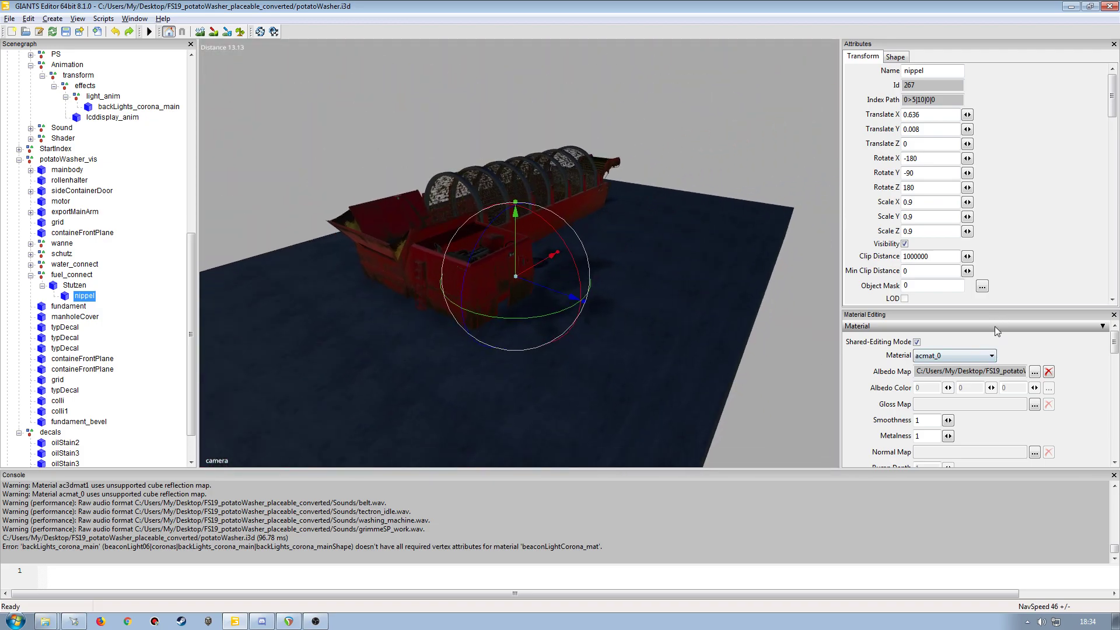
# - Enlarge the material settings area and assign vehicleShader.xml as the nippel's custom shader
pyautogui.moveTo(974, 307); pyautogui.dragTo(972, 191)
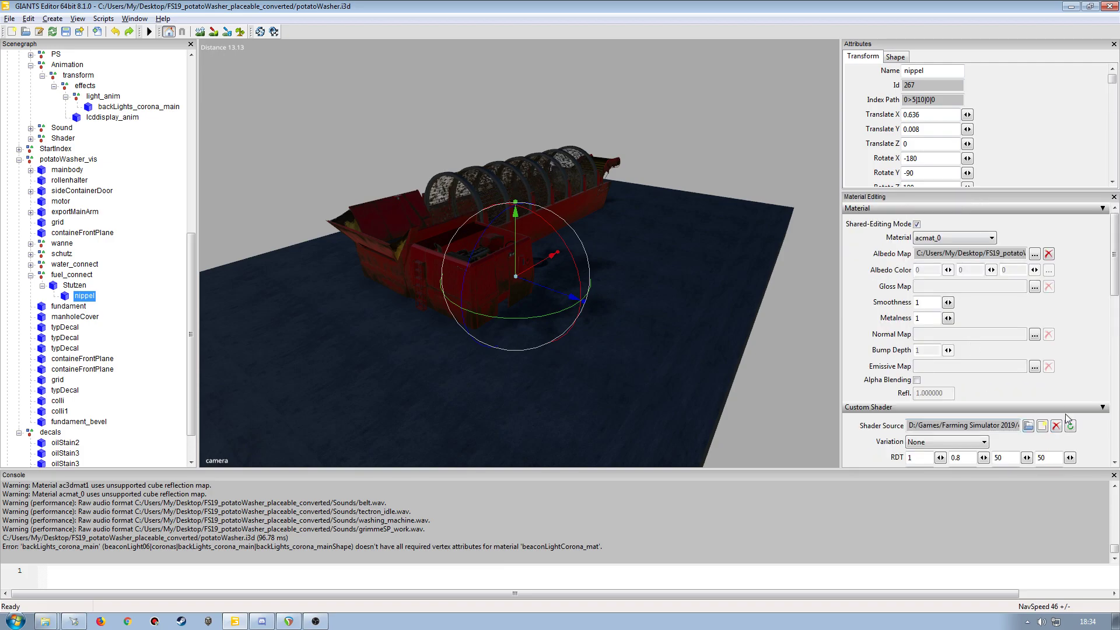
pyautogui.click(1042, 427)
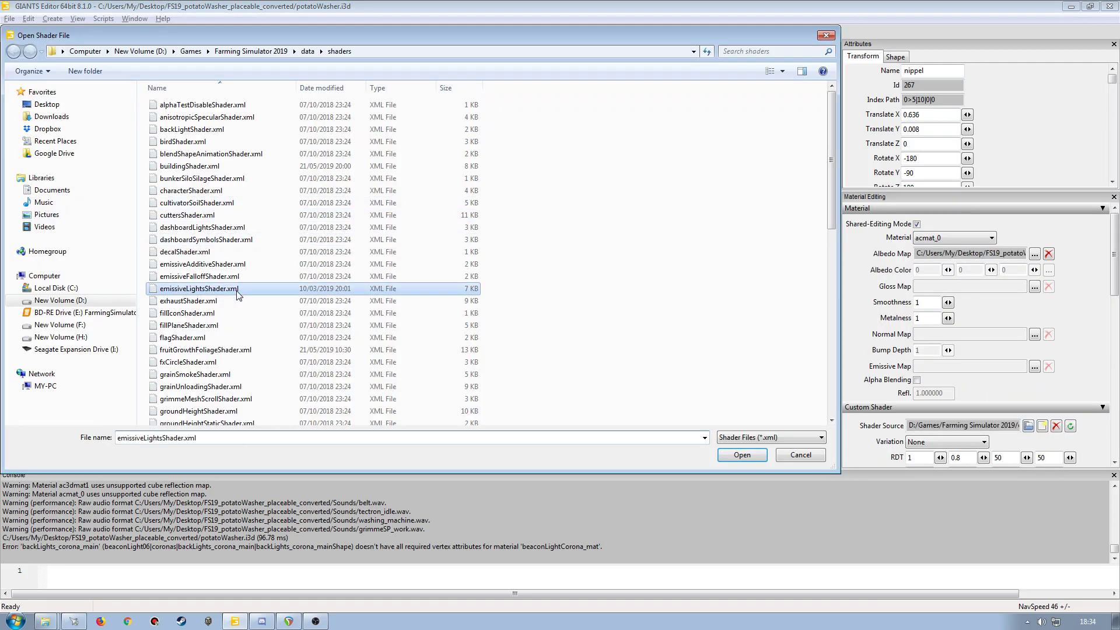
pyautogui.scroll(-10, 231, 369)
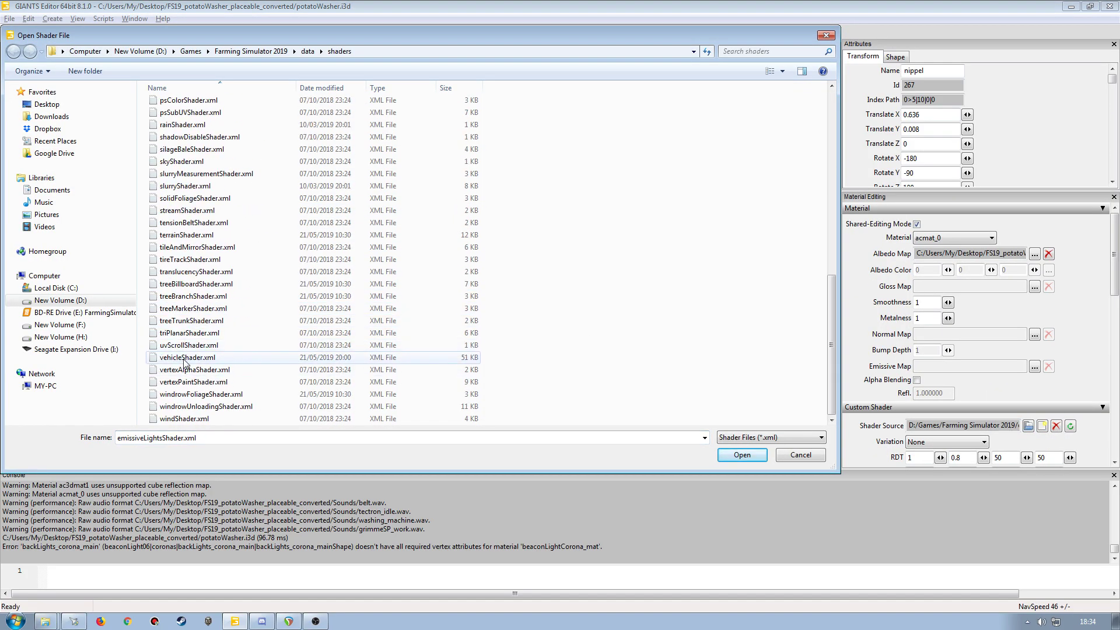
pyautogui.doubleClick(225, 357)
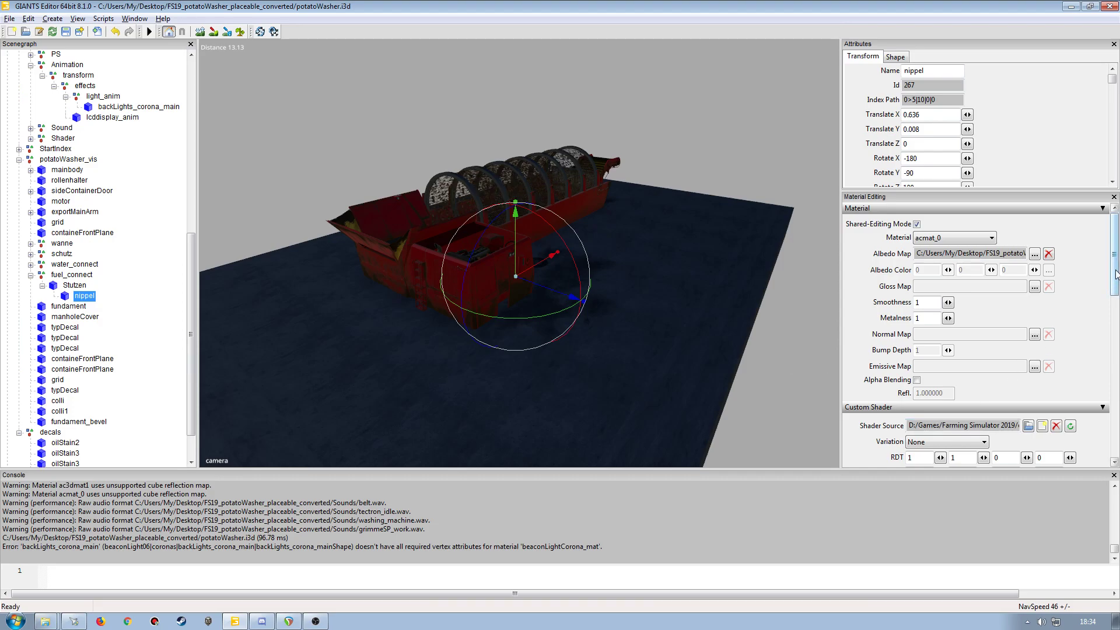
# - Set the nippel's first RDT value to 0 and its second to 0.5, checking the washer's engine end
pyautogui.moveTo(1116, 274); pyautogui.dragTo(1116, 332)
pyautogui.write('0')
pyautogui.doubleClick(972, 282)
pyautogui.write('.5')
pyautogui.scroll(3, 503, 281)
pyautogui.keyDown('alt'); pyautogui.moveTo(515, 326); pyautogui.dragTo(503, 359); pyautogui.keyUp('alt')
pyautogui.scroll(4, 502, 281)
pyautogui.scroll(2, 457, 310)
pyautogui.scroll(-3, 509, 352)
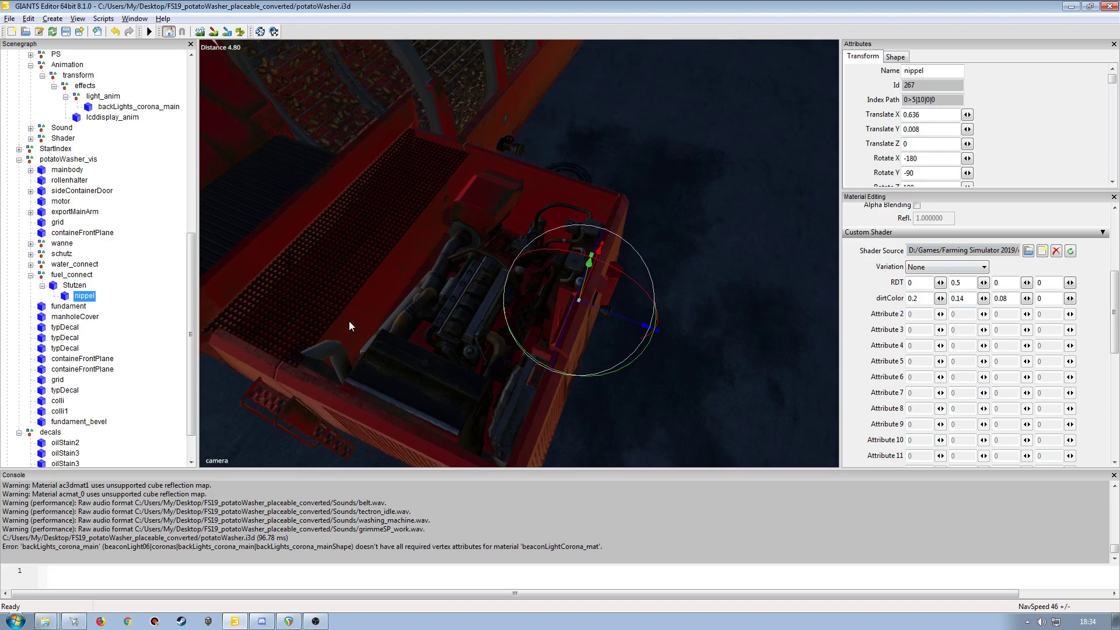
# - Expand the water_connect group and check the materials and shaders of absperrhahn_rad, verbindungsmuffe and Stutzen
pyautogui.click(33, 273)
pyautogui.click(50, 266)
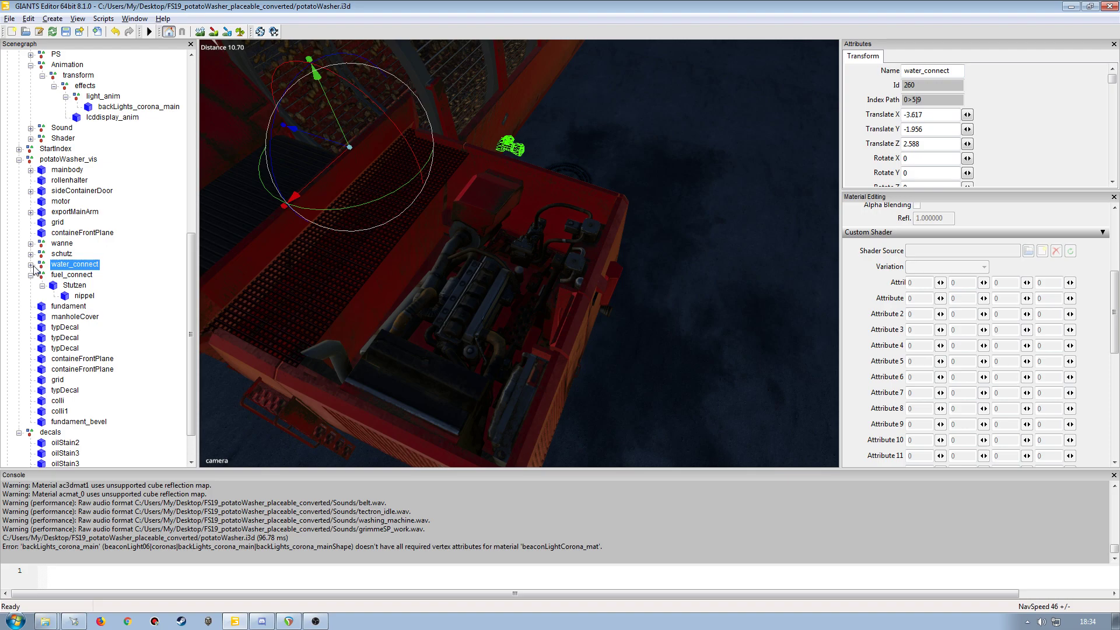
pyautogui.click(31, 265)
pyautogui.click(61, 274)
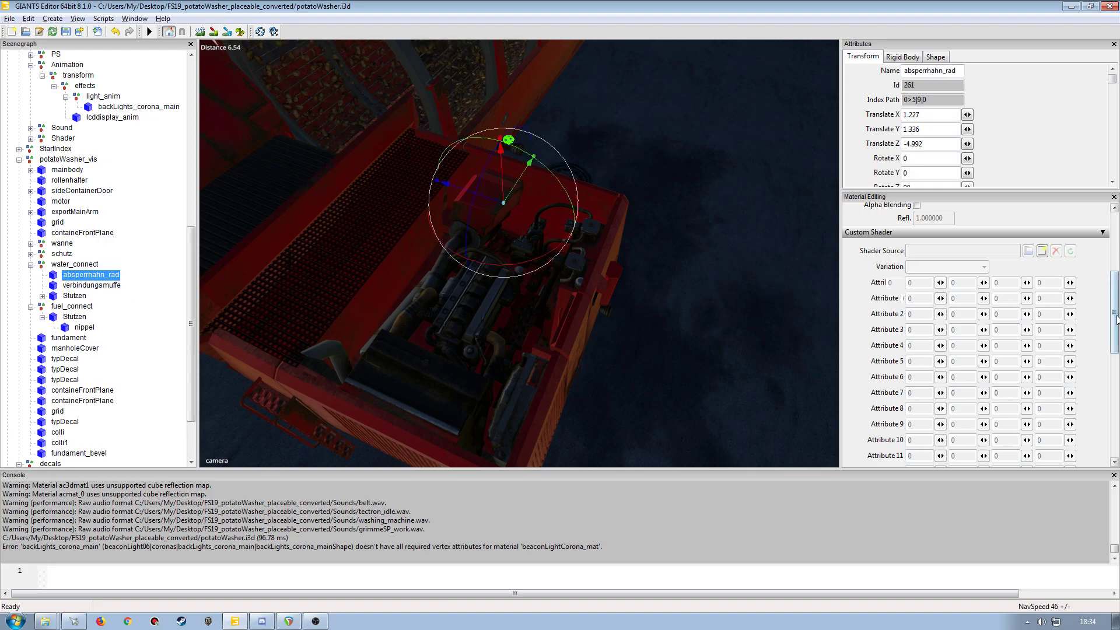
pyautogui.scroll(3, 1075, 291)
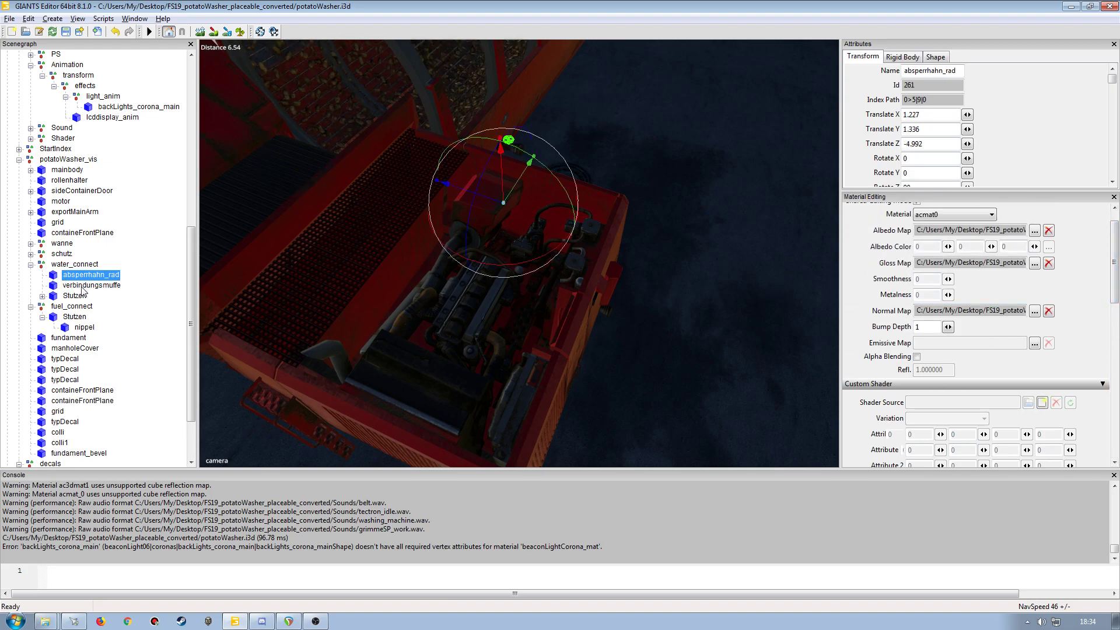
pyautogui.click(85, 286)
pyautogui.click(79, 296)
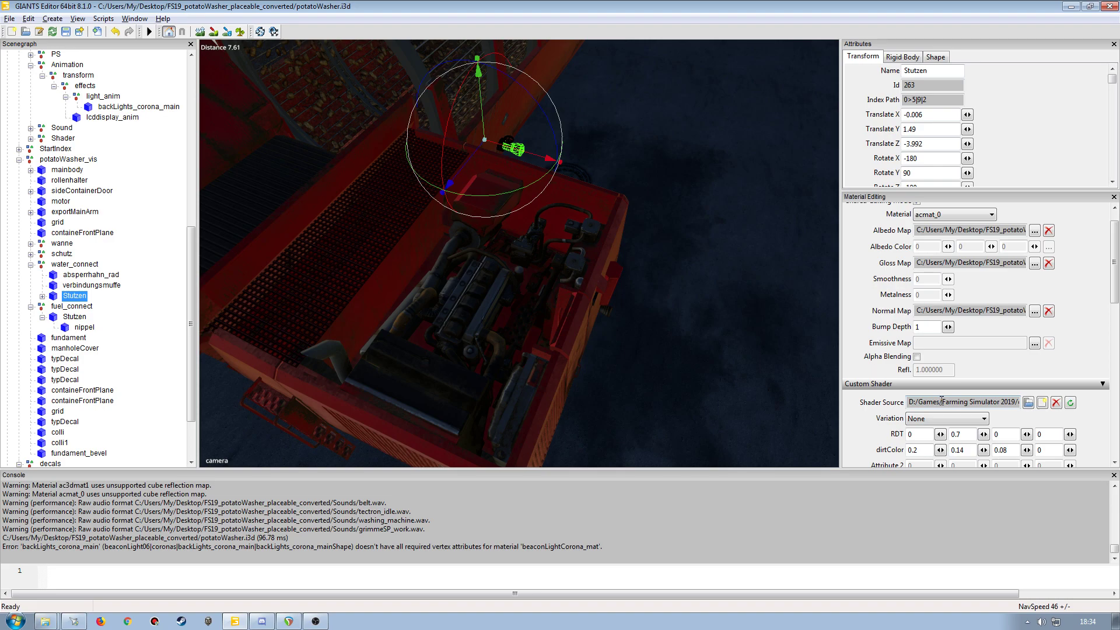
# - Expand the schutz group and assign vehicleShader.xml as the schutz panel's custom shader
pyautogui.click(31, 254)
pyautogui.click(71, 265)
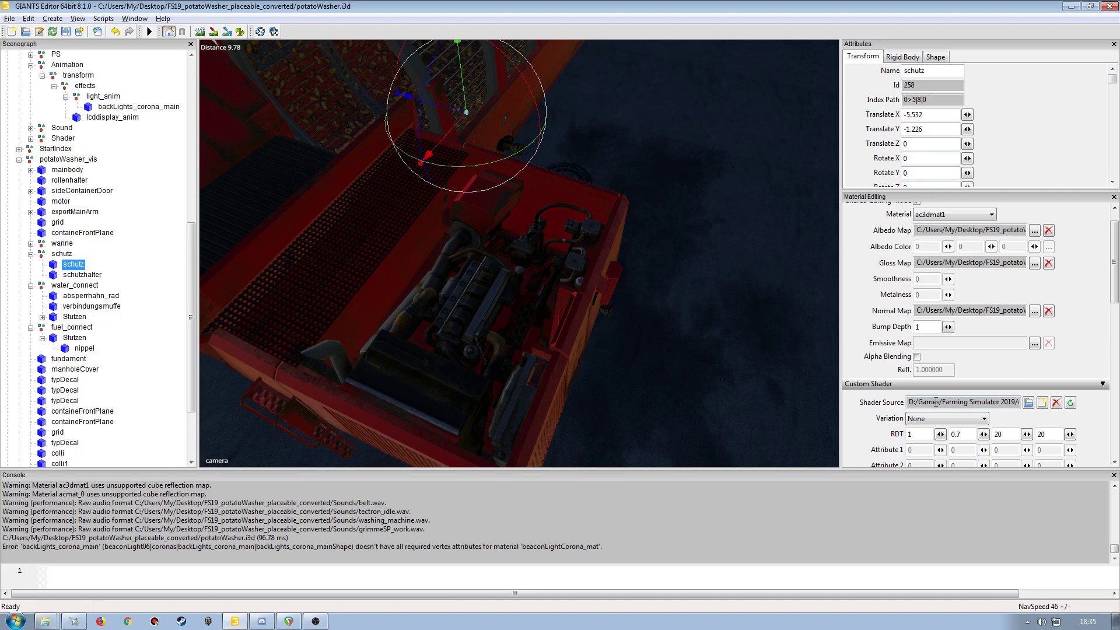
pyautogui.keyDown('alt'); pyautogui.moveTo(294, 71); pyautogui.dragTo(444, 297); pyautogui.keyUp('alt')
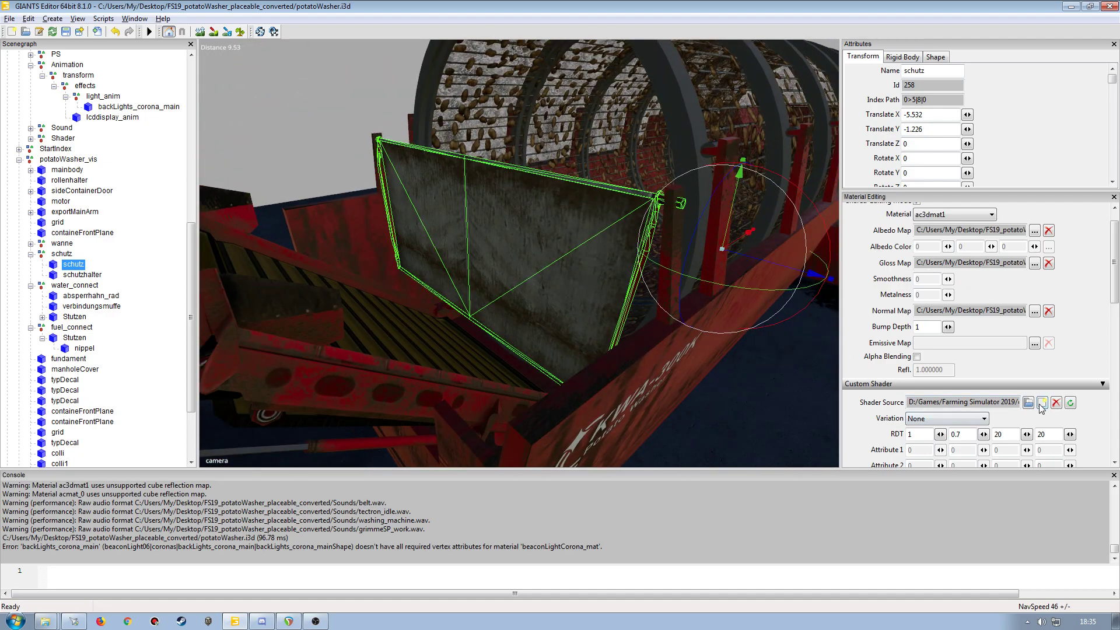
pyautogui.click(1042, 402)
pyautogui.click(213, 338)
pyautogui.scroll(-5, 217, 362)
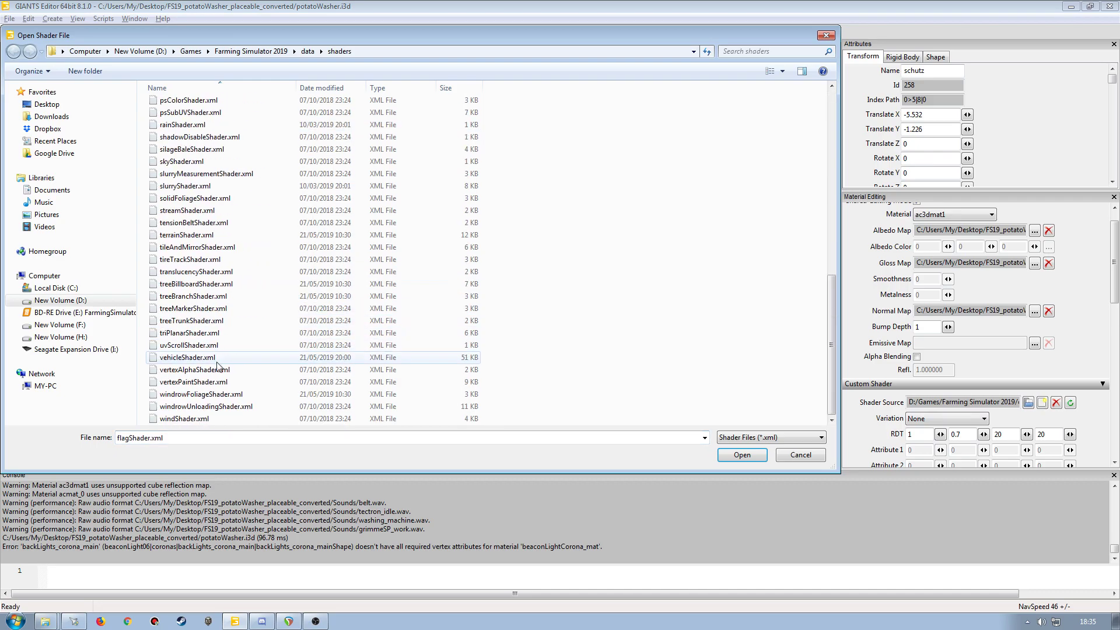
pyautogui.doubleClick(199, 357)
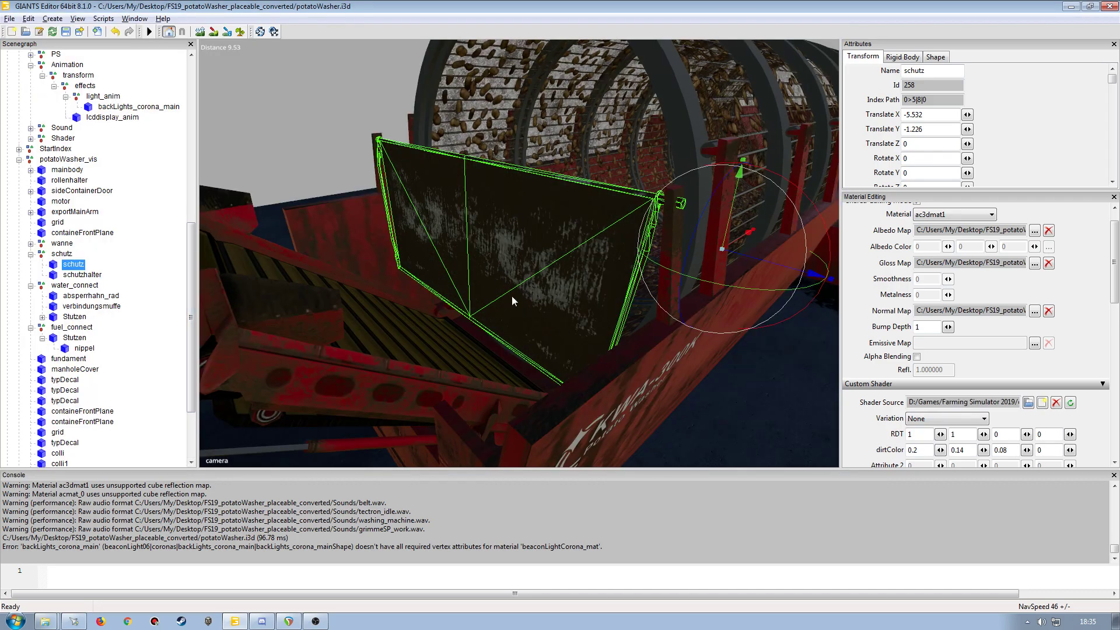
# - Set the schutz panel's first RDT value to 0 and its second to 0.65, trying 0.7 and 0.6 first
pyautogui.write('0')
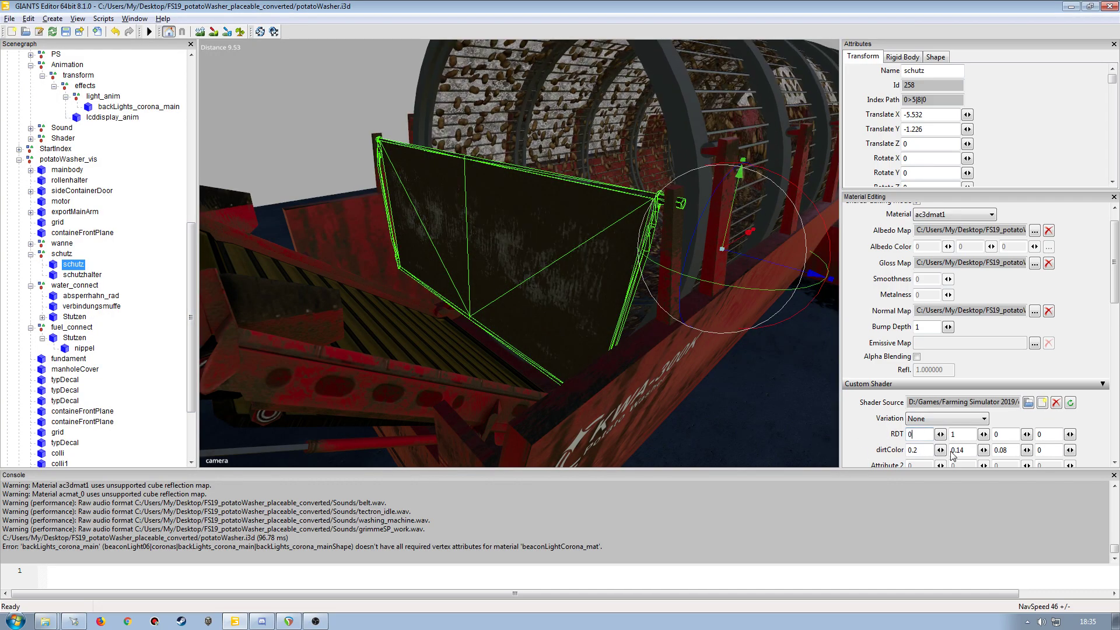
pyautogui.doubleClick(957, 434)
pyautogui.write('.7')
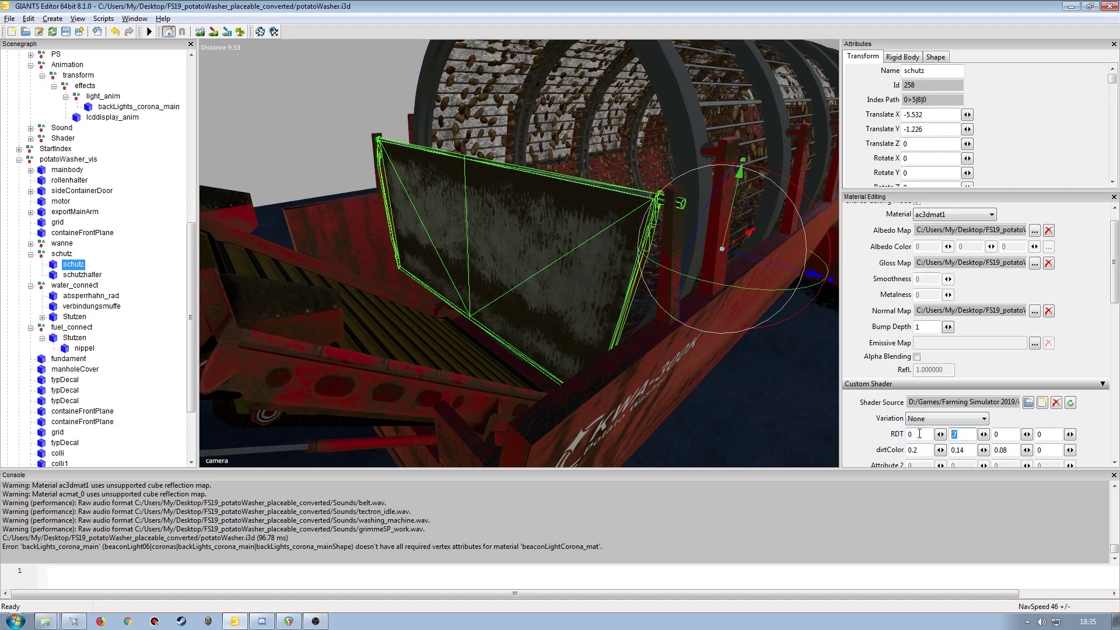
pyautogui.write('6')
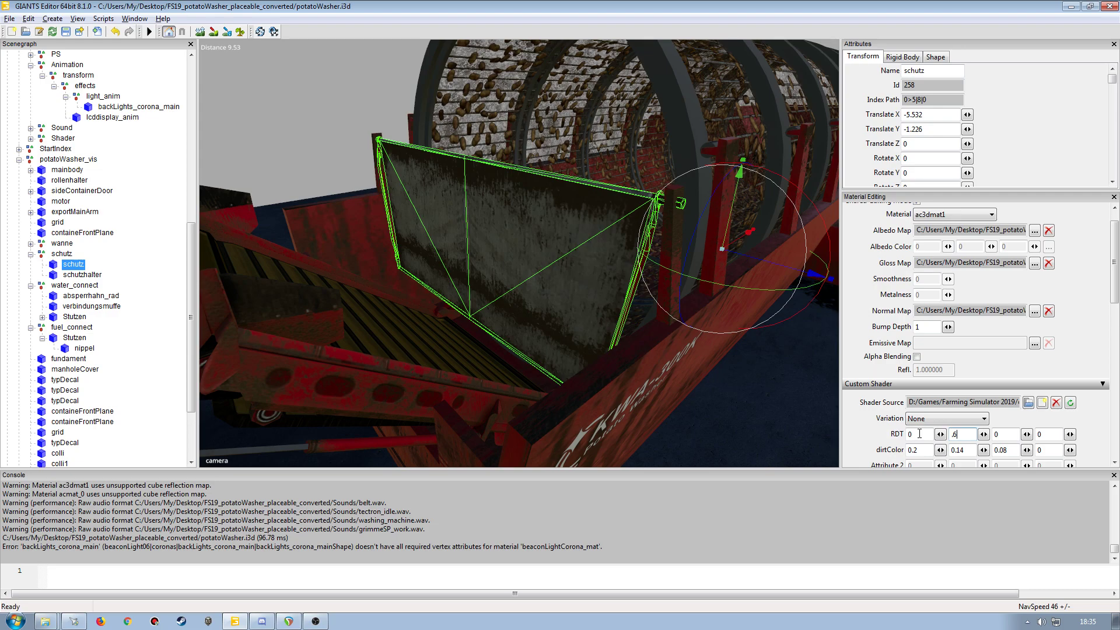
pyautogui.write('5')
pyautogui.moveTo(543, 340); pyautogui.dragTo(667, 335, button='middle')
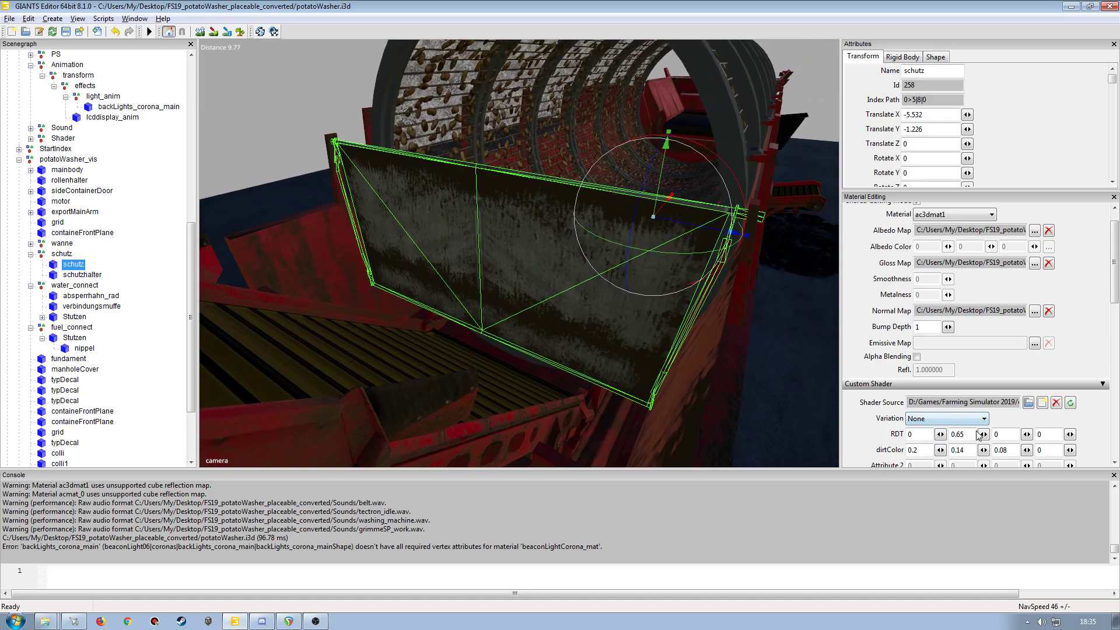
# - Try 0.4 and 0.5 as the schutz panel's second RDT value, set it to 0.45 and inspect the panel
pyautogui.write('.4')
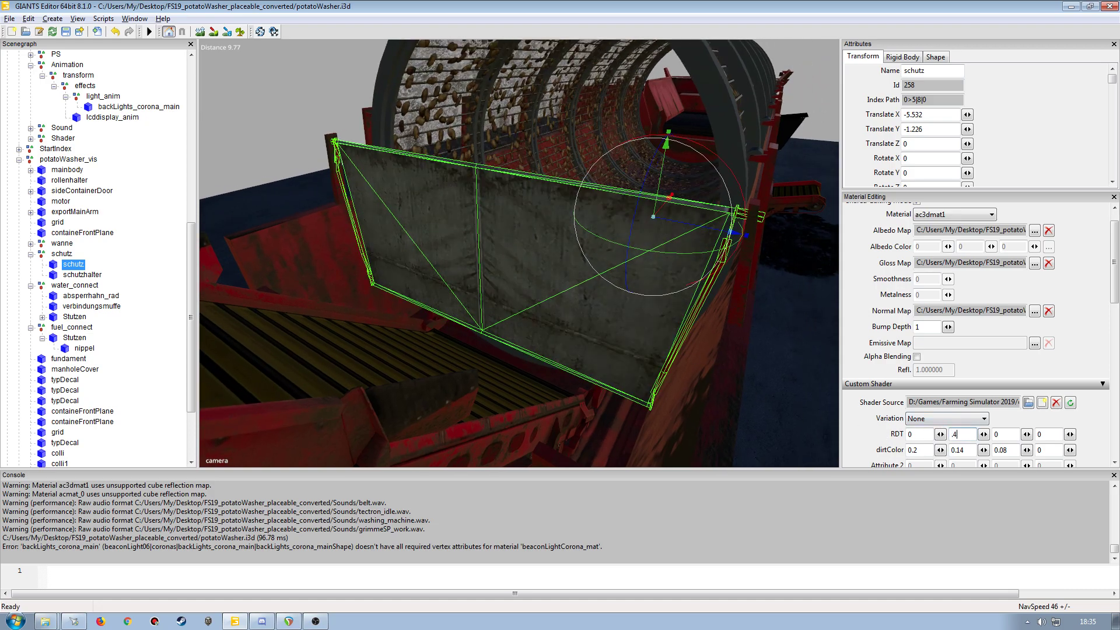
pyautogui.write('.')
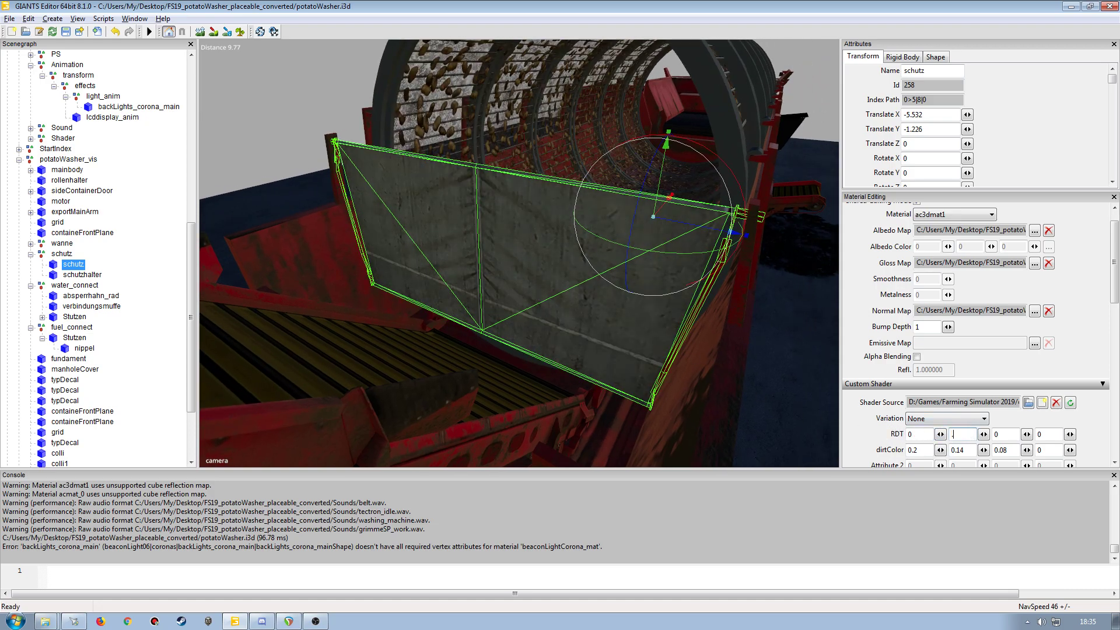
pyautogui.write('5')
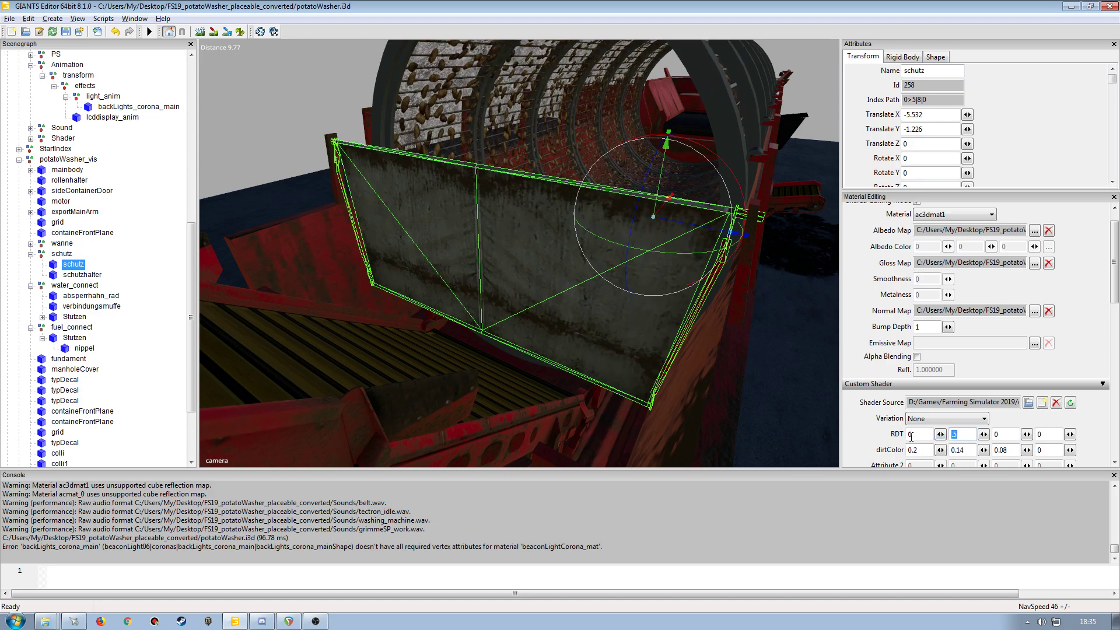
pyautogui.write('.45')
pyautogui.click(474, 280)
pyautogui.scroll(5, 464, 269)
pyautogui.keyDown('alt'); pyautogui.moveTo(460, 267); pyautogui.dragTo(431, 288); pyautogui.keyUp('alt')
pyautogui.scroll(-5, 423, 293)
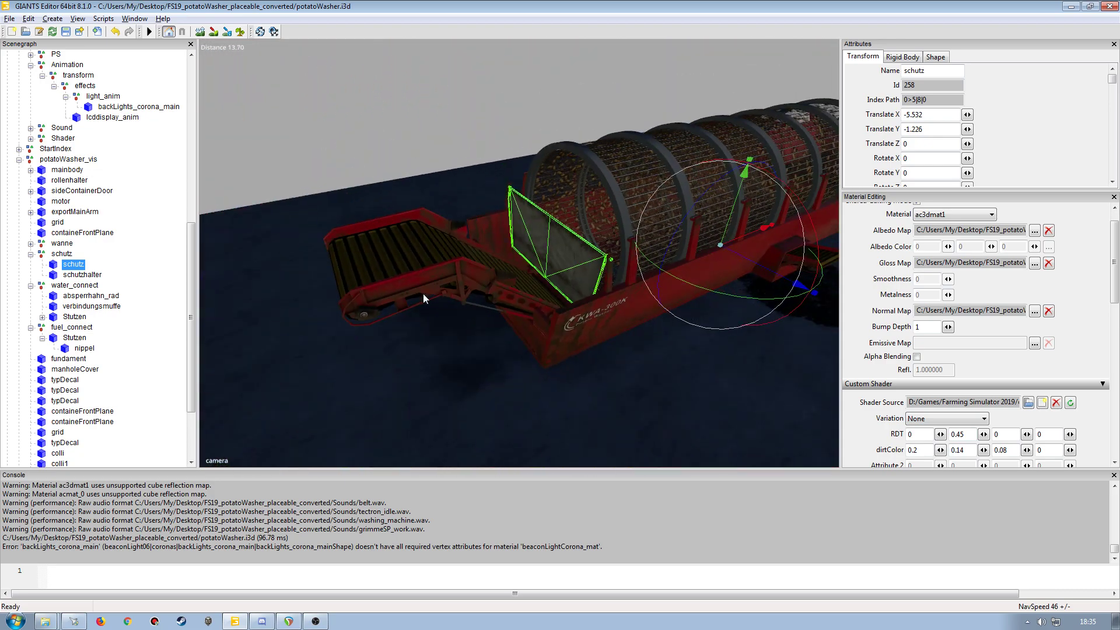
pyautogui.keyDown('alt'); pyautogui.moveTo(292, 280); pyautogui.dragTo(370, 316); pyautogui.keyUp('alt')
pyautogui.scroll(5, 305, 266)
pyautogui.scroll(-5, 371, 317)
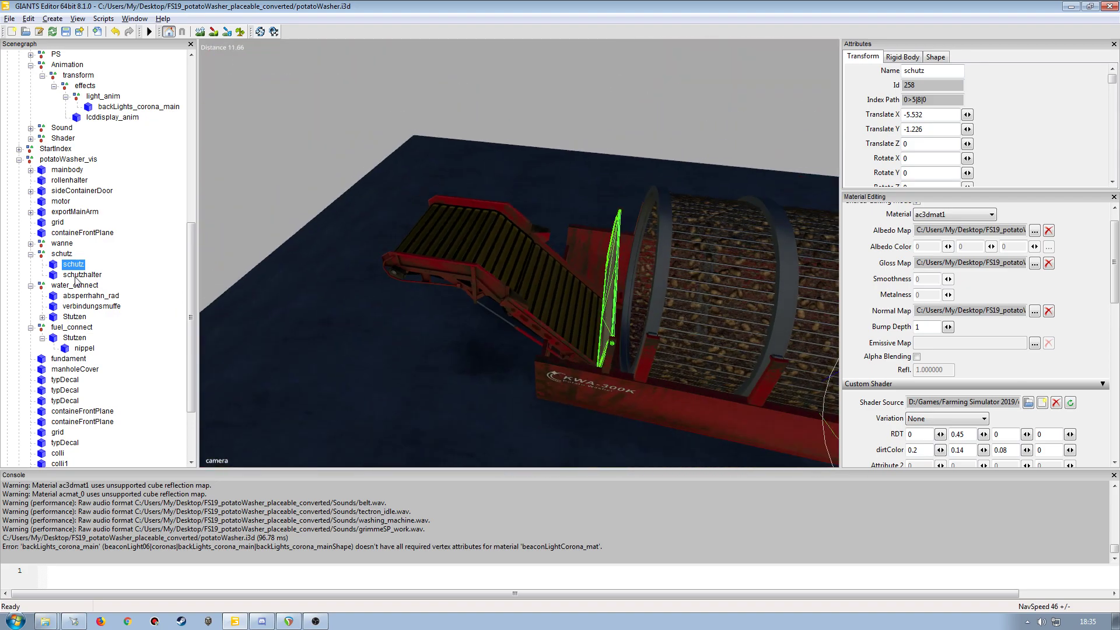
# - Expand the wanne group and check the last box's shader and its place on the washer
pyautogui.click(31, 244)
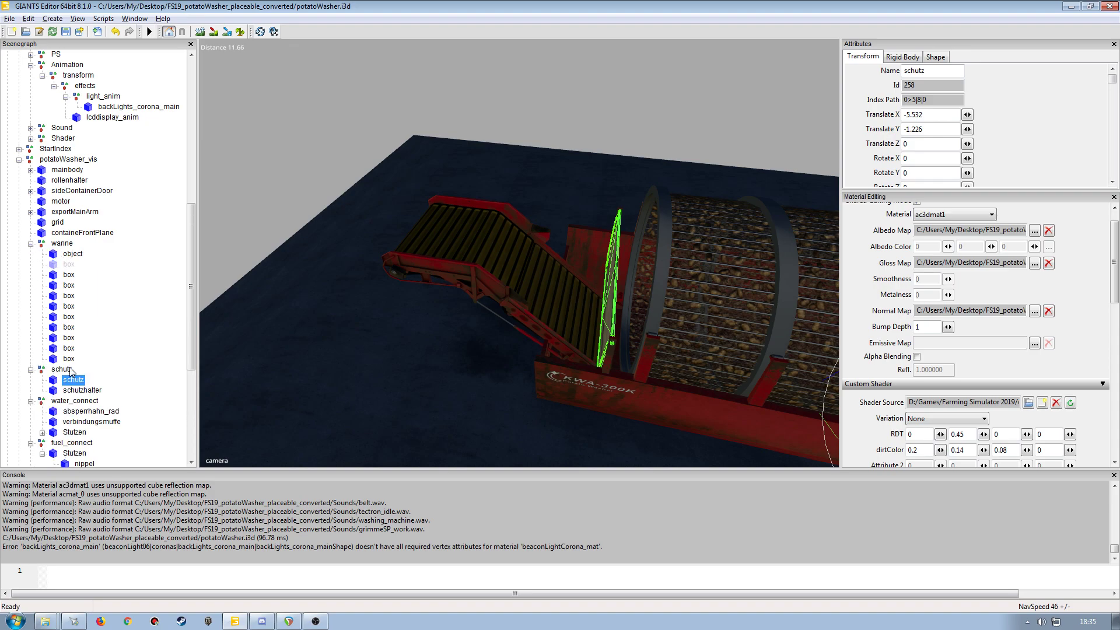
pyautogui.click(68, 359)
pyautogui.keyDown('alt'); pyautogui.moveTo(566, 356); pyautogui.dragTo(551, 398); pyautogui.keyUp('alt')
pyautogui.scroll(-5, 486, 341)
pyautogui.scroll(10, 546, 373)
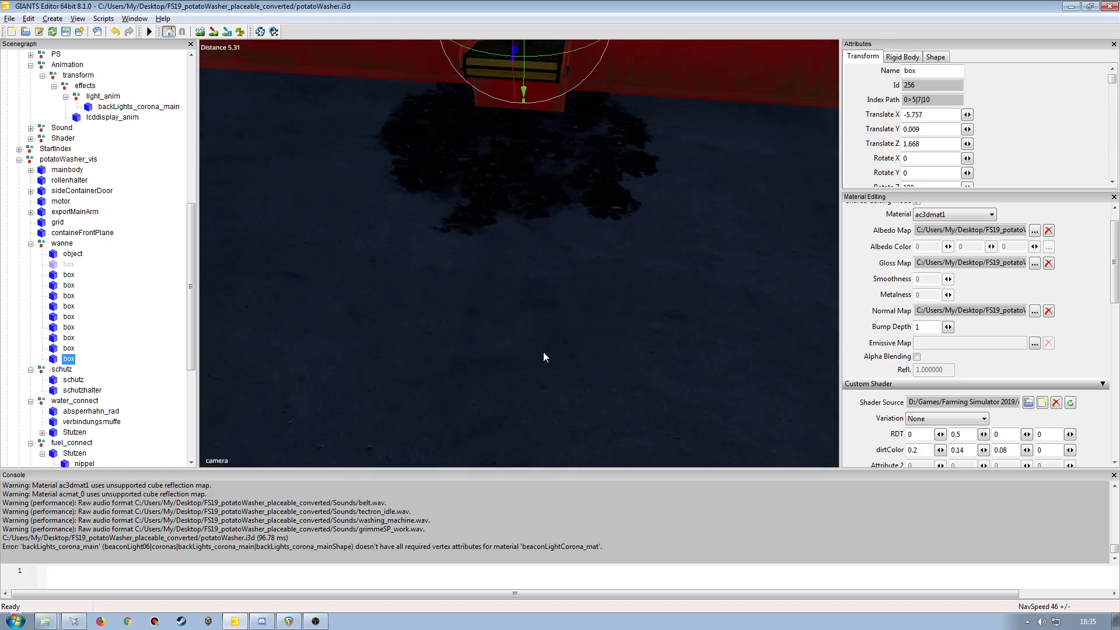
pyautogui.keyDown('alt'); pyautogui.moveTo(544, 356); pyautogui.dragTo(519, 309, button='middle'); pyautogui.keyUp('alt')
pyautogui.keyDown('alt'); pyautogui.moveTo(520, 310); pyautogui.dragTo(471, 301); pyautogui.keyUp('alt')
pyautogui.scroll(-10, 408, 328)
pyautogui.scroll(5, 471, 301)
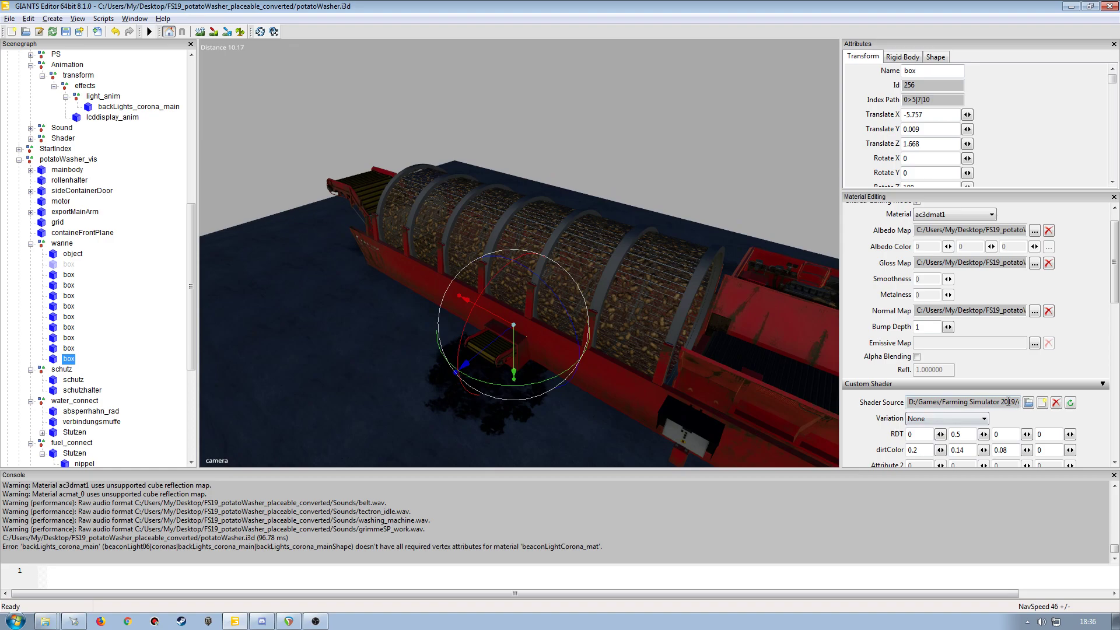
# - Check the materials and shaders of other wanne boxes, the wanne object, containeFrontPlane and grid
pyautogui.click(69, 350)
pyautogui.click(69, 338)
pyautogui.click(69, 328)
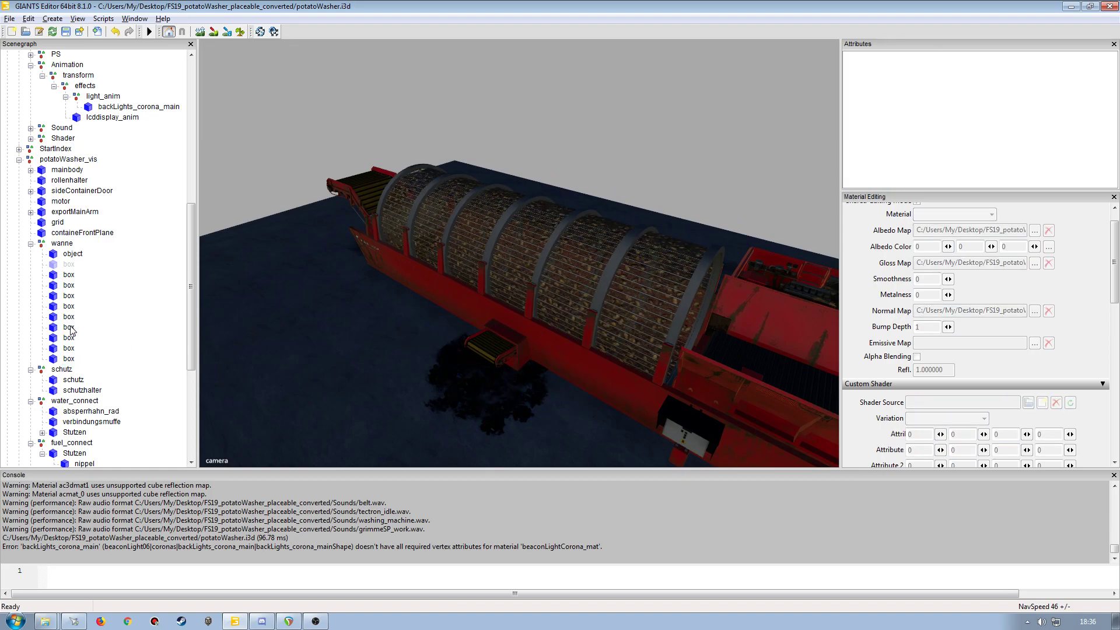
pyautogui.click(70, 327)
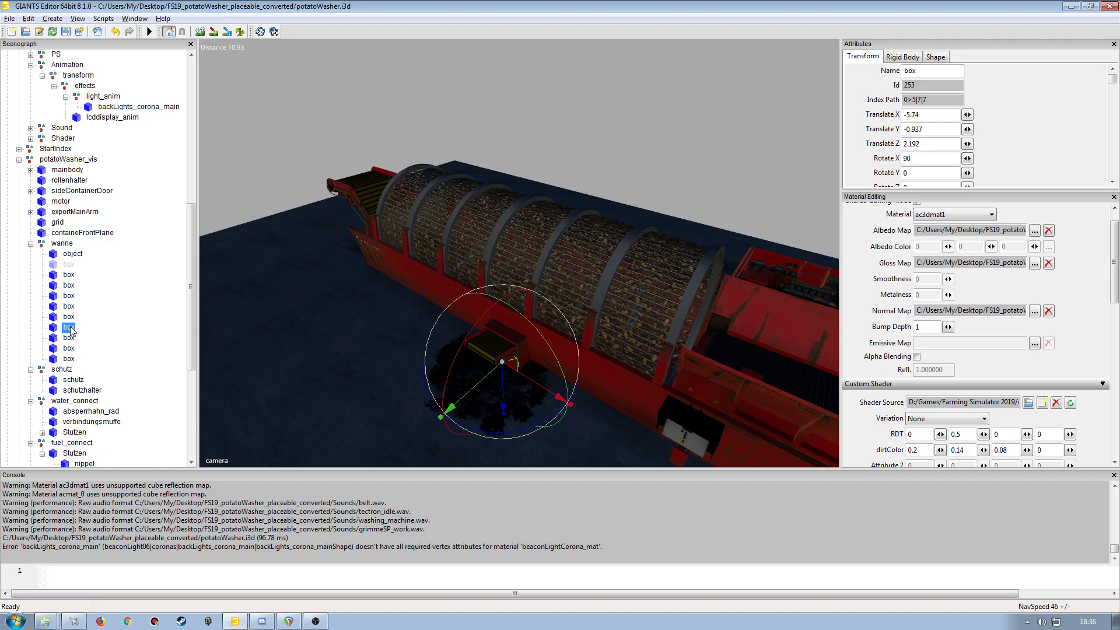
pyautogui.click(68, 267)
pyautogui.click(67, 255)
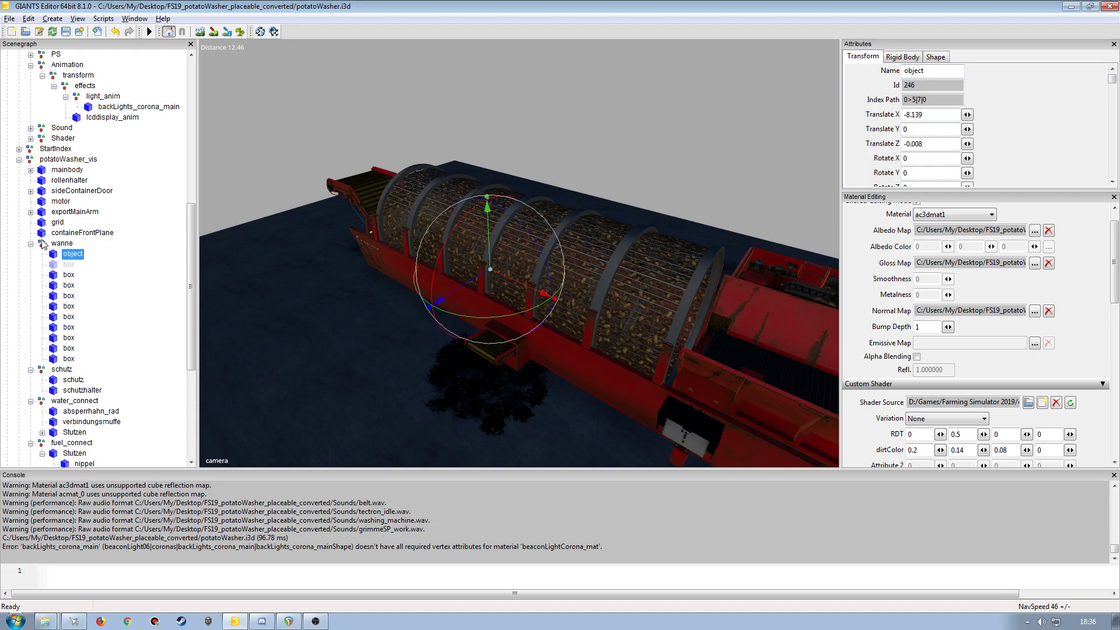
pyautogui.click(73, 233)
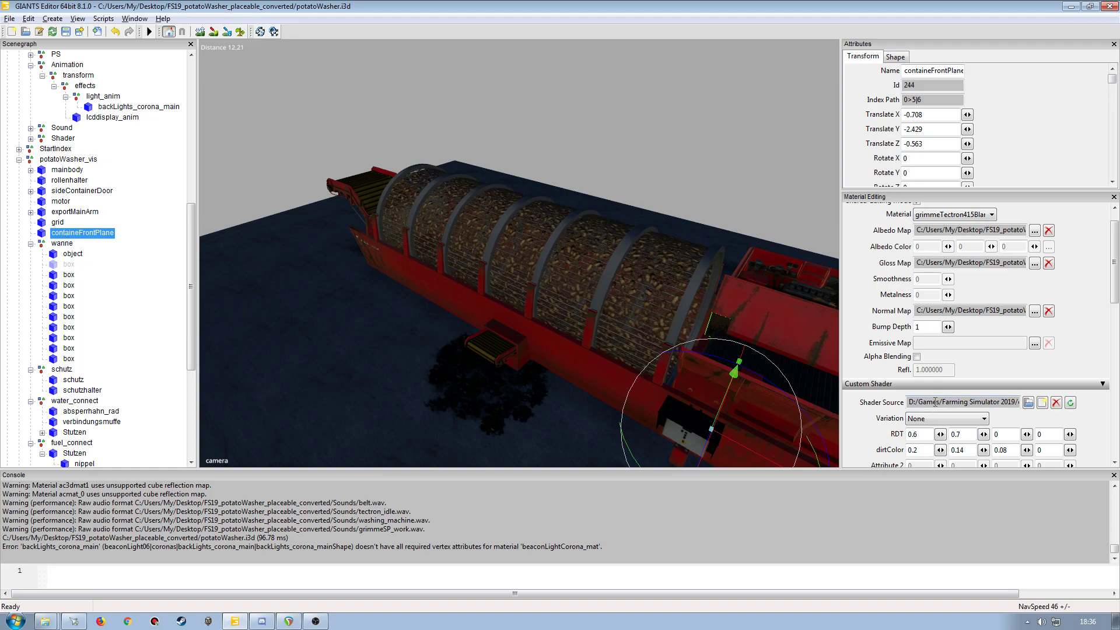
pyautogui.click(58, 223)
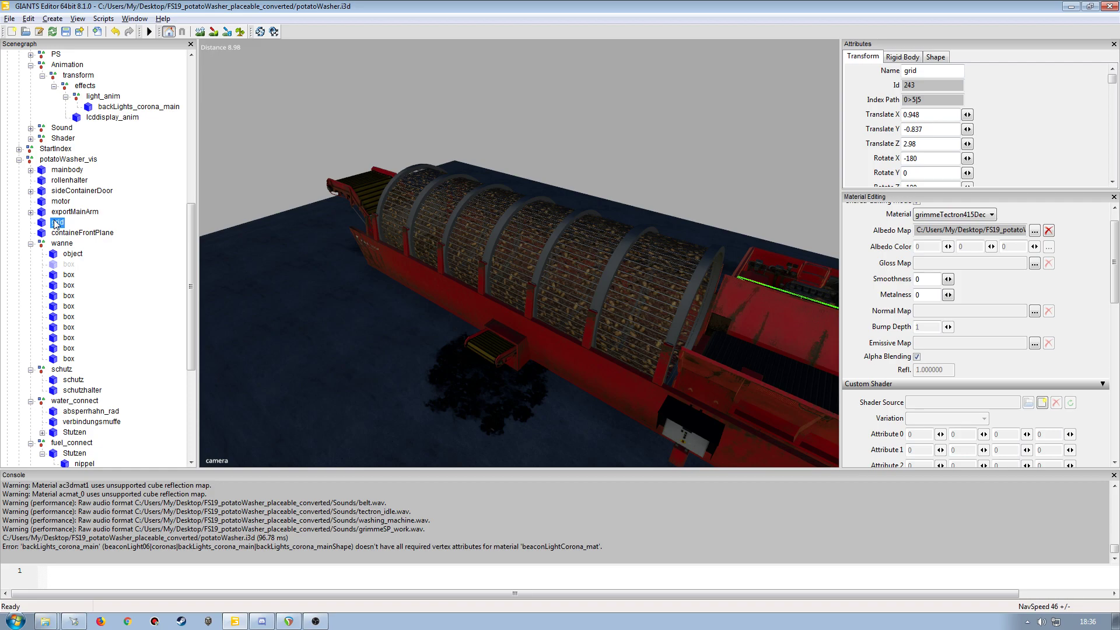
# - Assign vehicleShader.xml as the custom shader of exportMainArm
pyautogui.click(70, 212)
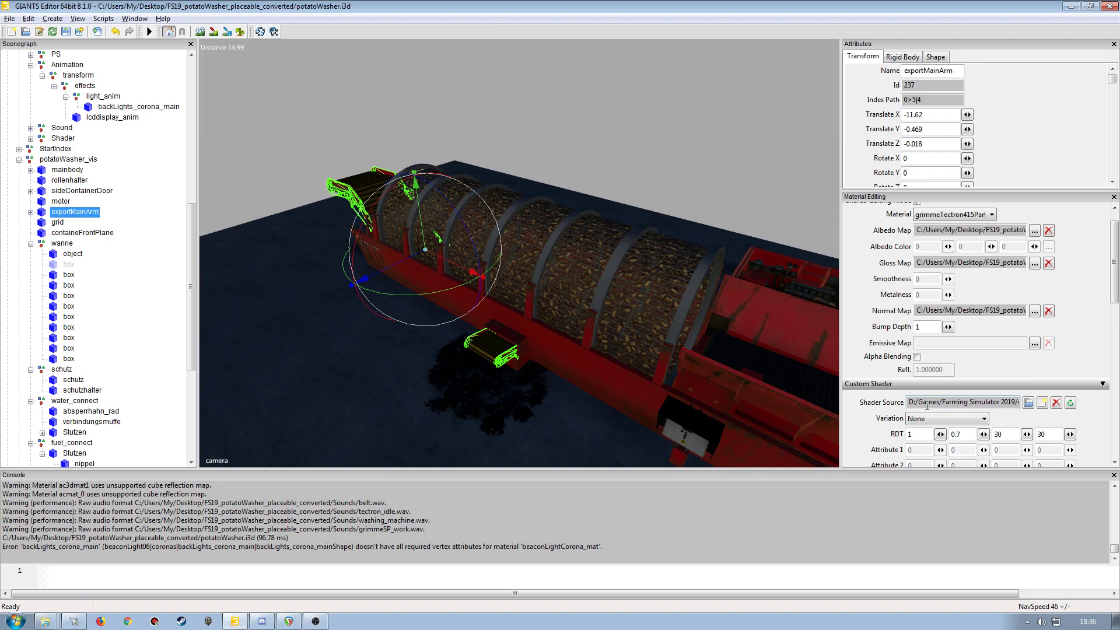
pyautogui.keyDown('alt'); pyautogui.moveTo(410, 346); pyautogui.dragTo(532, 348); pyautogui.keyUp('alt')
pyautogui.scroll(6, 461, 308)
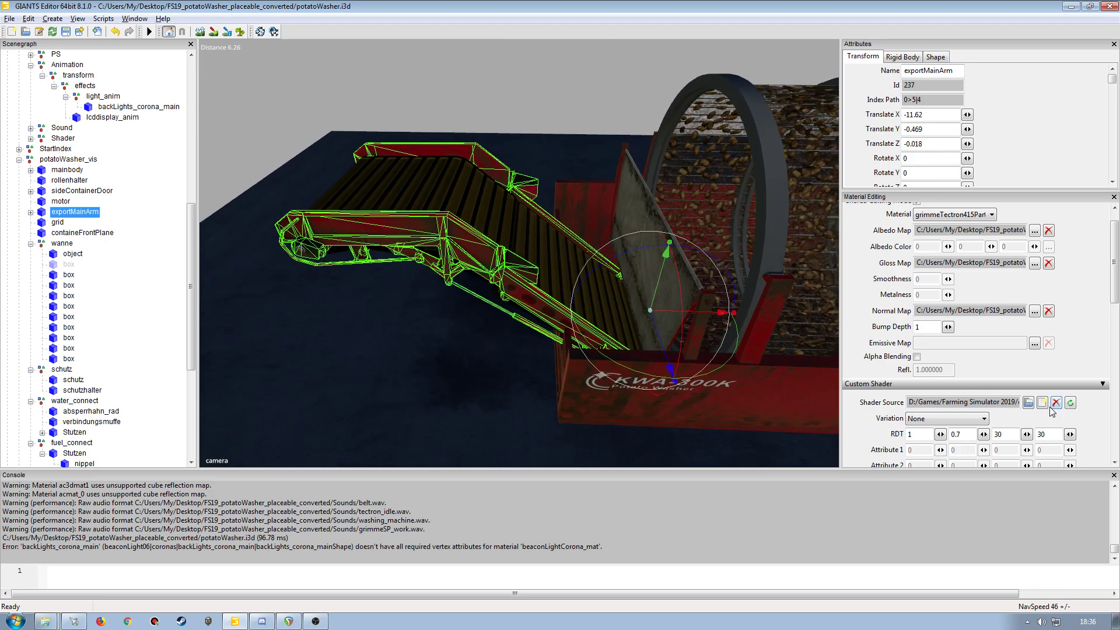
pyautogui.click(1028, 402)
pyautogui.click(266, 363)
pyautogui.scroll(-10, 266, 387)
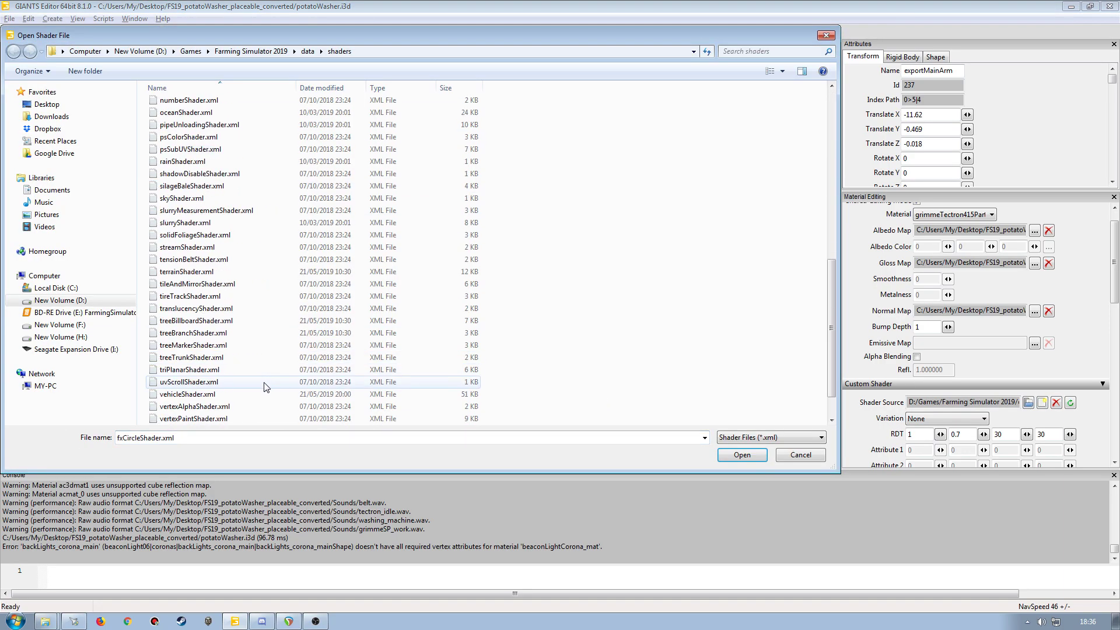
pyautogui.doubleClick(235, 357)
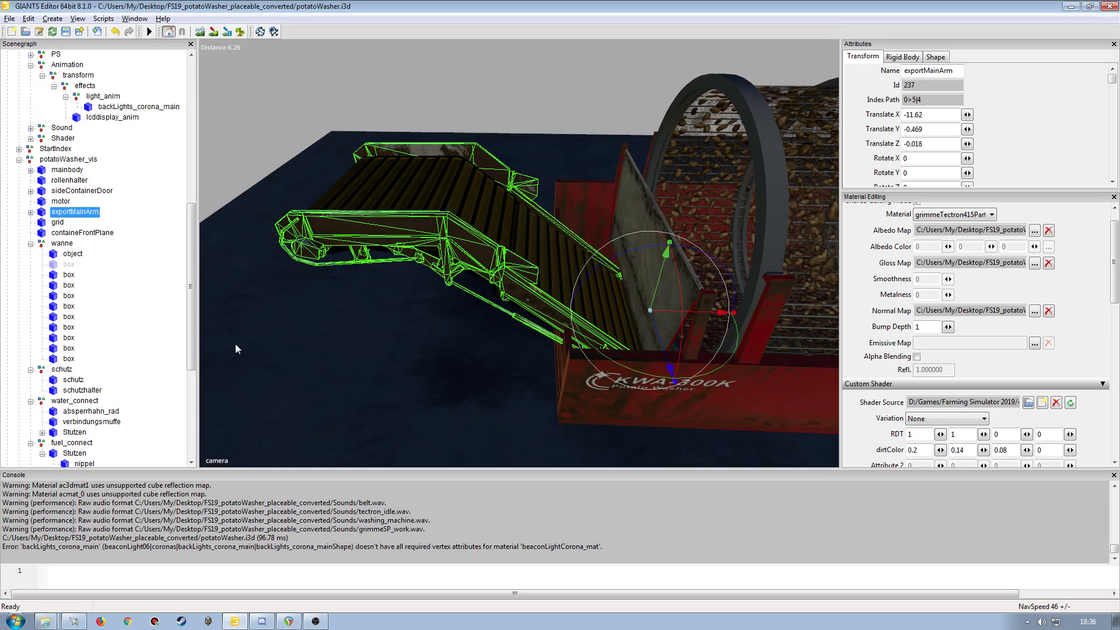
# - Set exportMainArm's first RDT value to 0 and its second to 0.6, inspecting the conveyor arm
pyautogui.moveTo(927, 436); pyautogui.dragTo(795, 437)
pyautogui.write('0')
pyautogui.moveTo(968, 433); pyautogui.dragTo(873, 433)
pyautogui.write('.7')
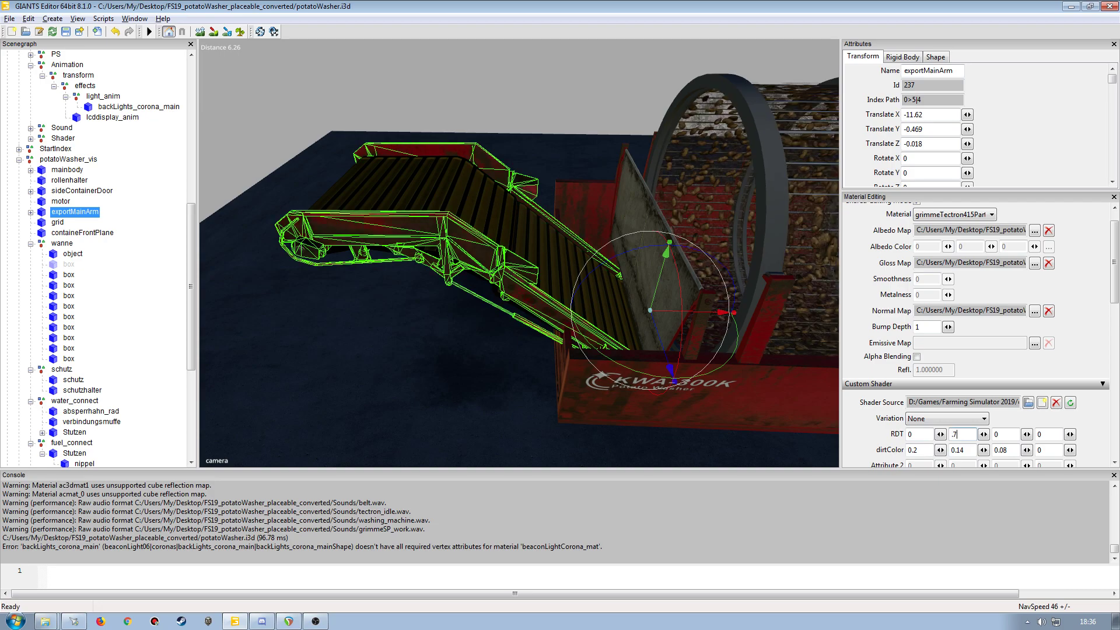
pyautogui.press('BackSpace')
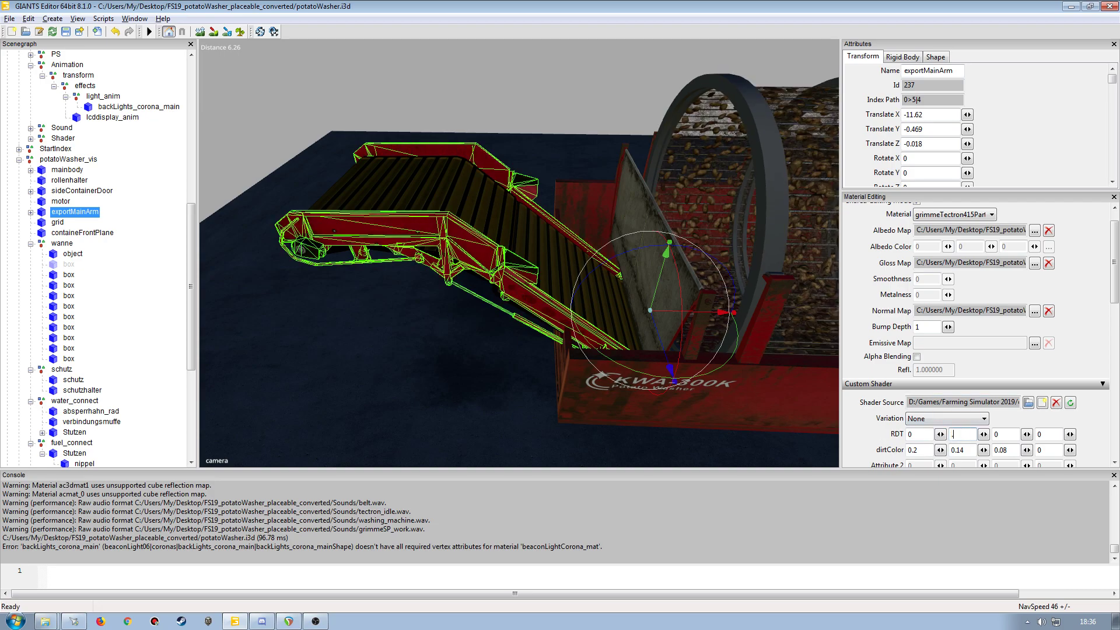
pyautogui.write('5')
pyautogui.click(145, 295)
pyautogui.moveTo(397, 314)
pyautogui.keyDown('alt'); pyautogui.mouseDown()
pyautogui.moveTo(345, 316)
pyautogui.moveTo(346, 297)
pyautogui.moveTo(456, 275)
pyautogui.moveTo(400, 299)
pyautogui.mouseUp(); pyautogui.keyUp('alt')
pyautogui.scroll(5, 336, 297)
pyautogui.keyDown('alt'); pyautogui.moveTo(436, 256); pyautogui.dragTo(391, 257); pyautogui.keyUp('alt')
pyautogui.scroll(-5, 398, 219)
pyautogui.scroll(-4, 391, 261)
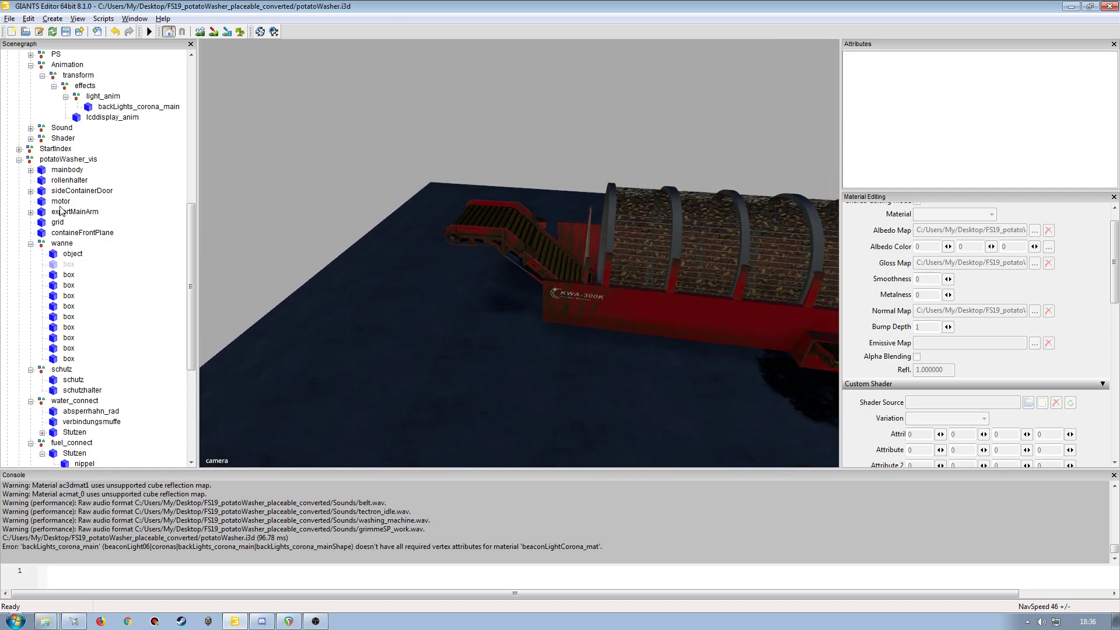
# - Expand exportMainArm and check the shaders of exportArmTop, exportArmHydraulics and exportArmHydraulics1
pyautogui.click(67, 212)
pyautogui.click(31, 213)
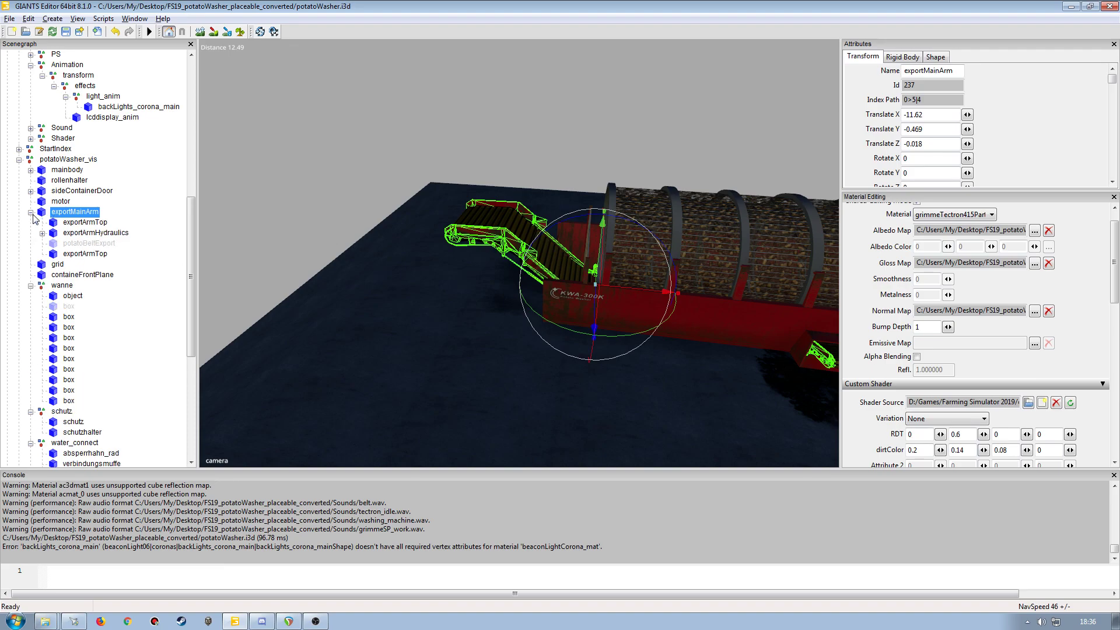
pyautogui.click(74, 223)
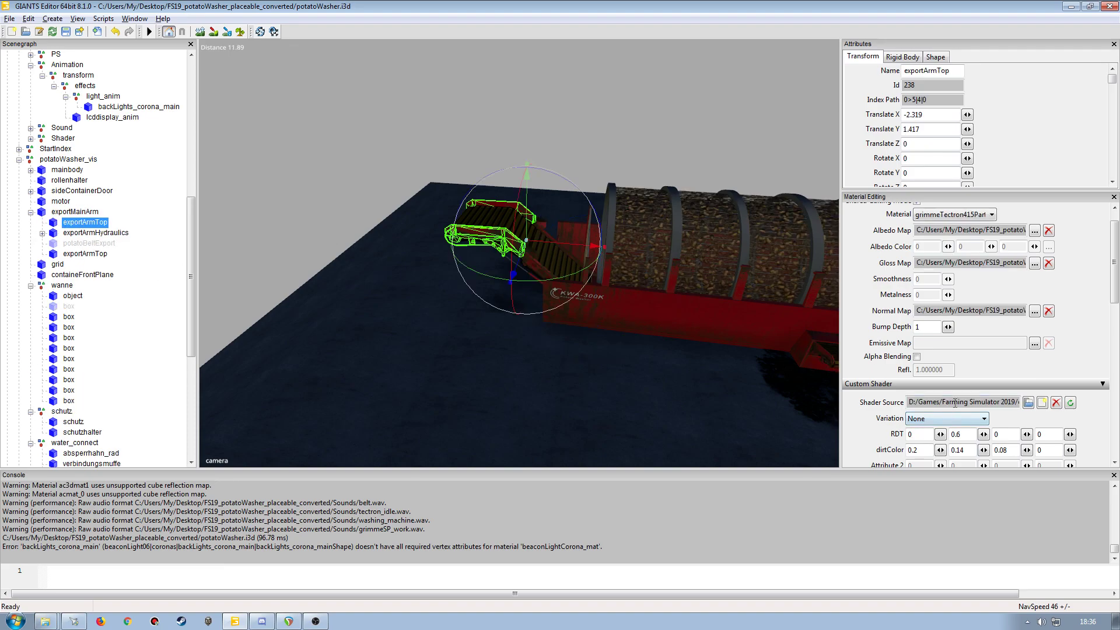
pyautogui.press('Down')
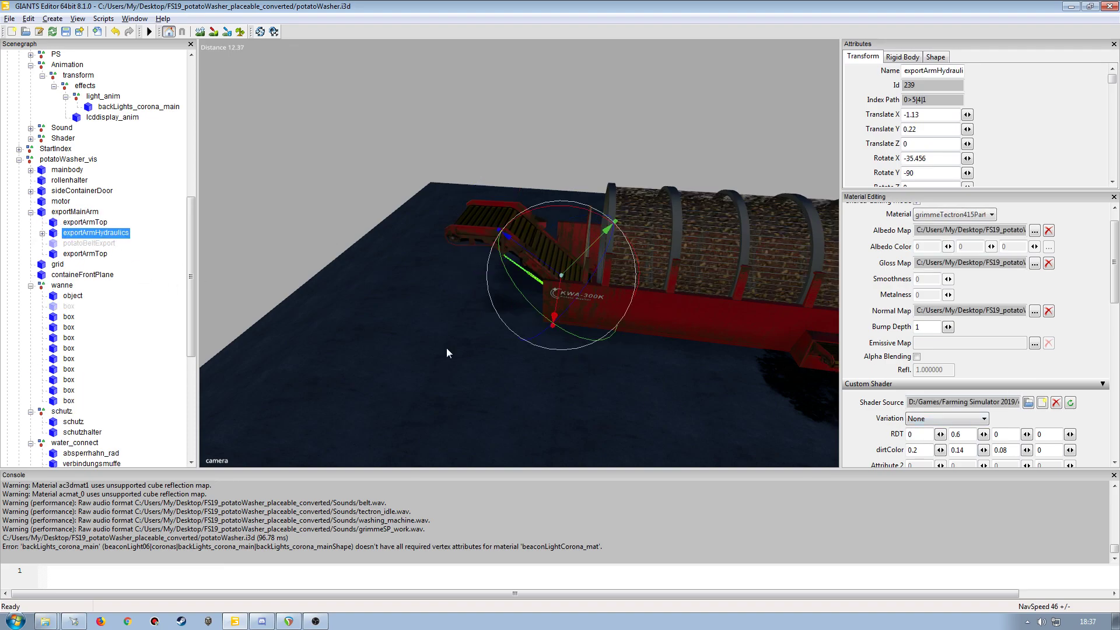
pyautogui.click(43, 233)
pyautogui.press('Down')
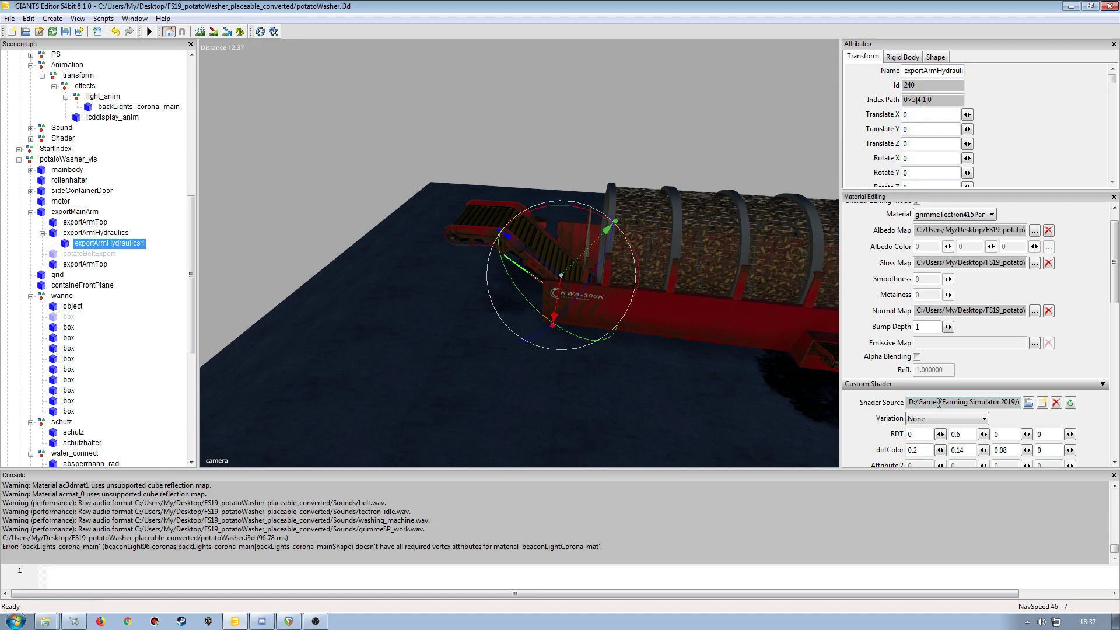
# - Check potatoBeltExport's material and shader, viewing the export conveyor from both sides of the washer
pyautogui.press('Down')
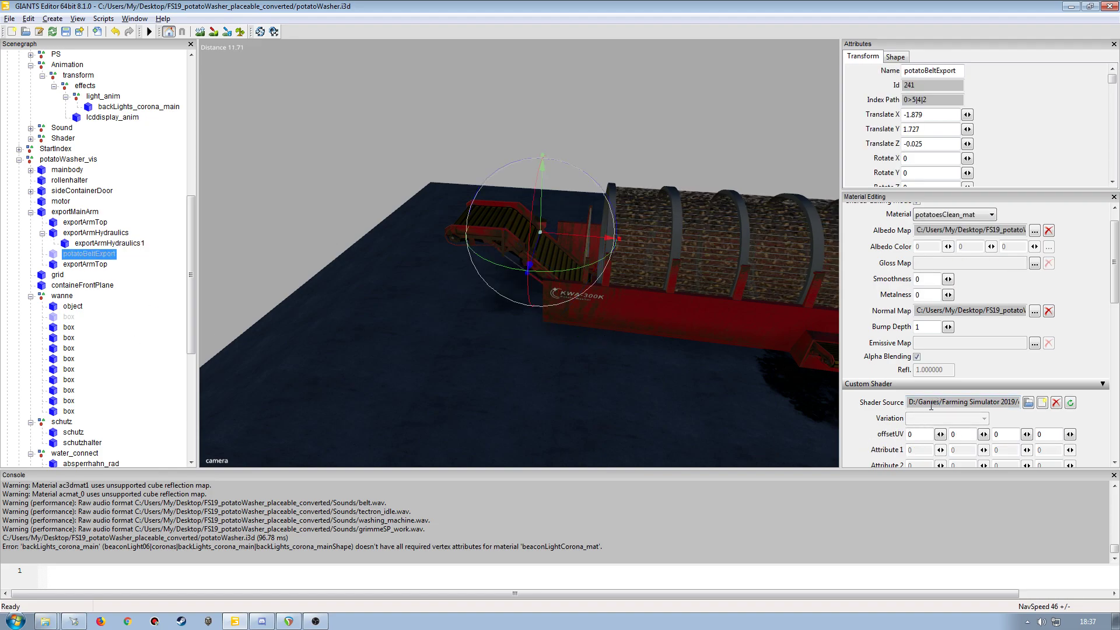
pyautogui.keyDown('alt'); pyautogui.moveTo(415, 400); pyautogui.dragTo(435, 403); pyautogui.keyUp('alt')
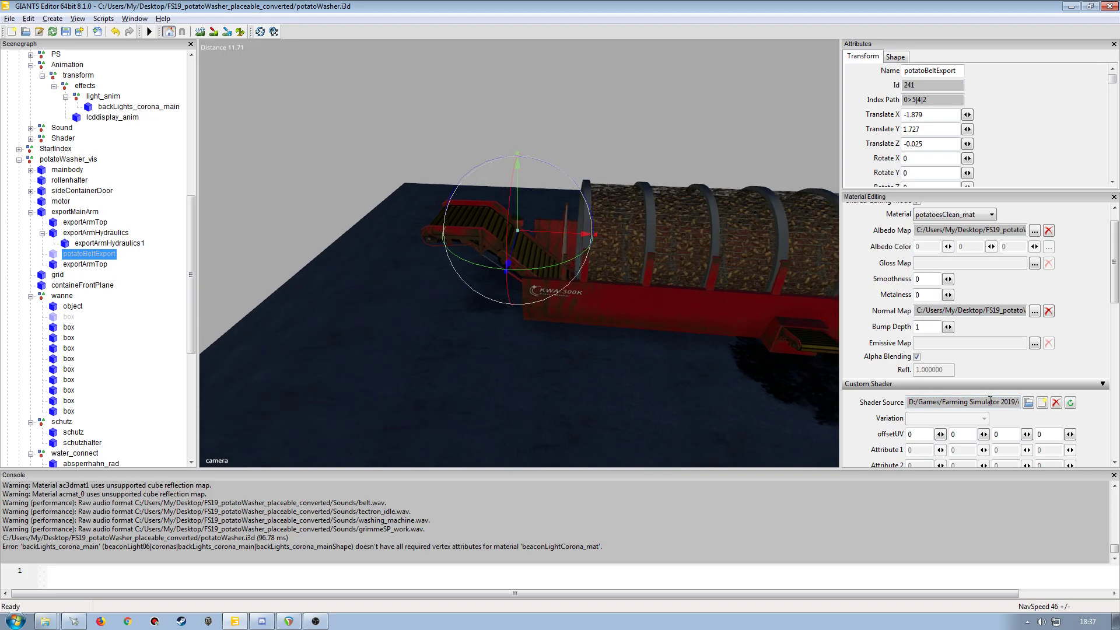
pyautogui.moveTo(571, 400)
pyautogui.keyDown('alt'); pyautogui.mouseDown()
pyautogui.moveTo(543, 316)
pyautogui.moveTo(520, 366)
pyautogui.moveTo(610, 351)
pyautogui.moveTo(596, 388)
pyautogui.moveTo(559, 404)
pyautogui.mouseUp(); pyautogui.keyUp('alt')
pyautogui.scroll(-3, 609, 351)
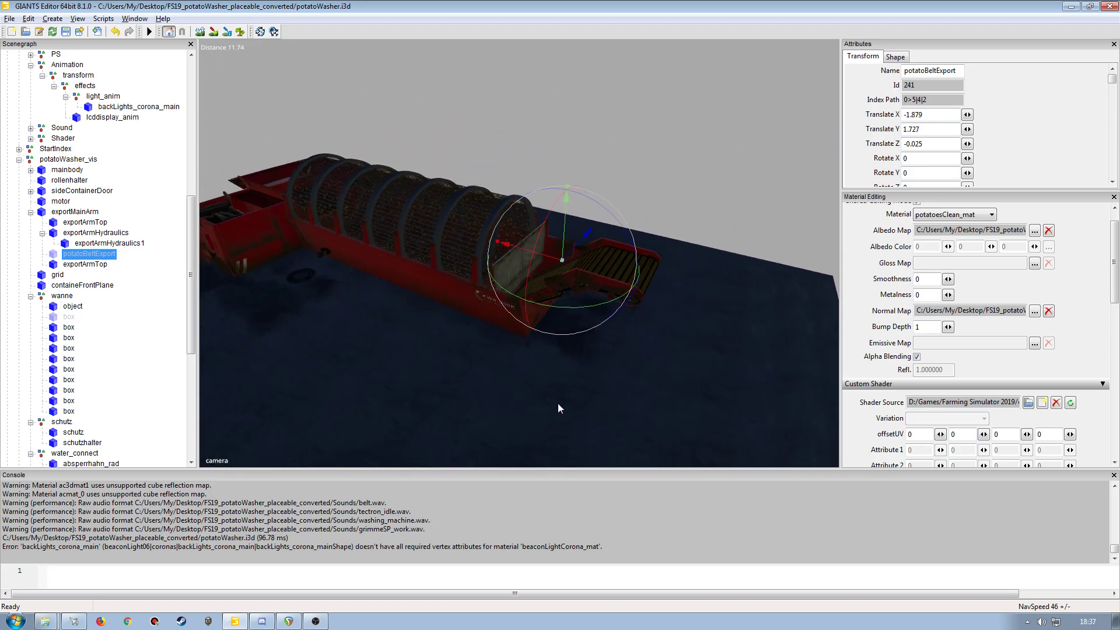
# - Make potatoBeltExport visible and inspect the potato surface on the export conveyor up close
pyautogui.moveTo(995, 196); pyautogui.dragTo(986, 295)
pyautogui.click(905, 244)
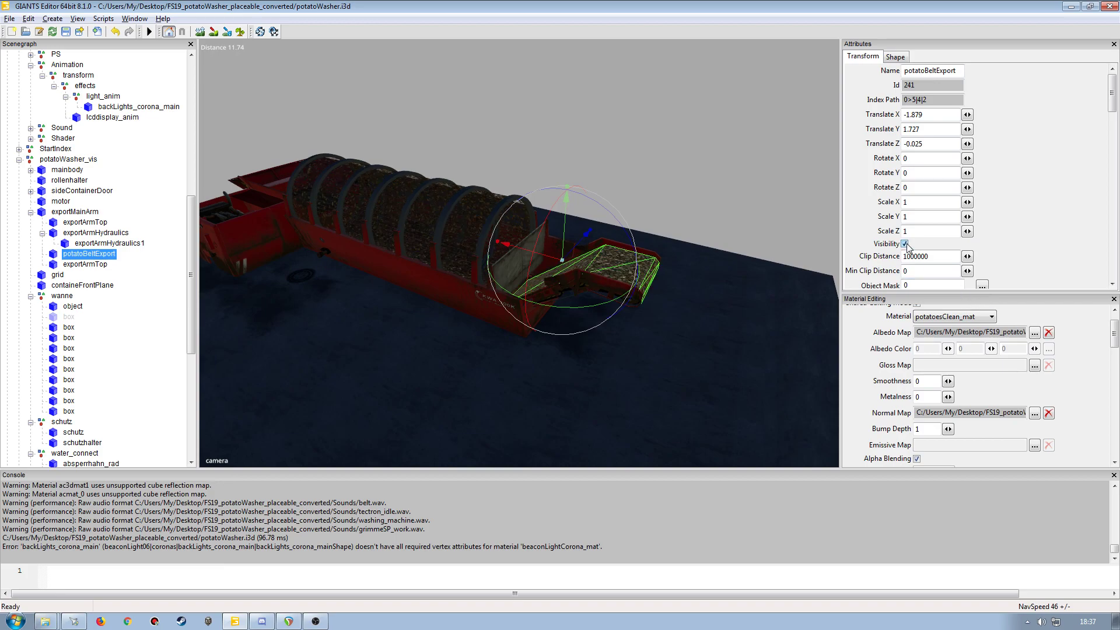
pyautogui.scroll(6, 646, 272)
pyautogui.keyDown('alt'); pyautogui.moveTo(646, 258); pyautogui.dragTo(576, 311); pyautogui.keyUp('alt')
pyautogui.scroll(8, 576, 308)
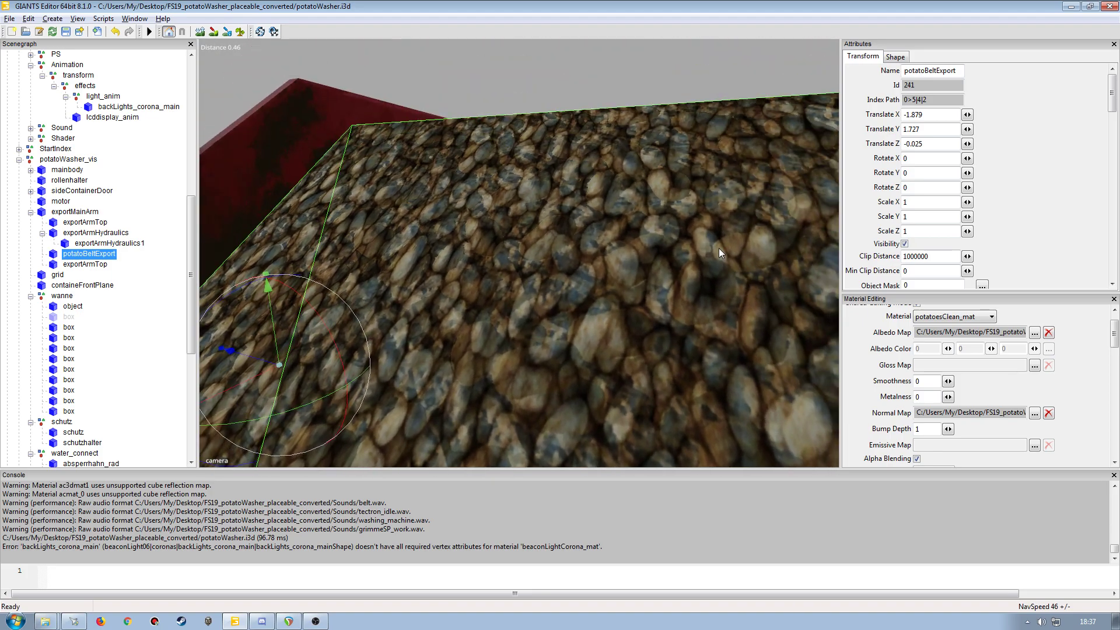
pyautogui.keyDown('alt'); pyautogui.moveTo(718, 250); pyautogui.dragTo(626, 327); pyautogui.keyUp('alt')
pyautogui.scroll(-5, 626, 327)
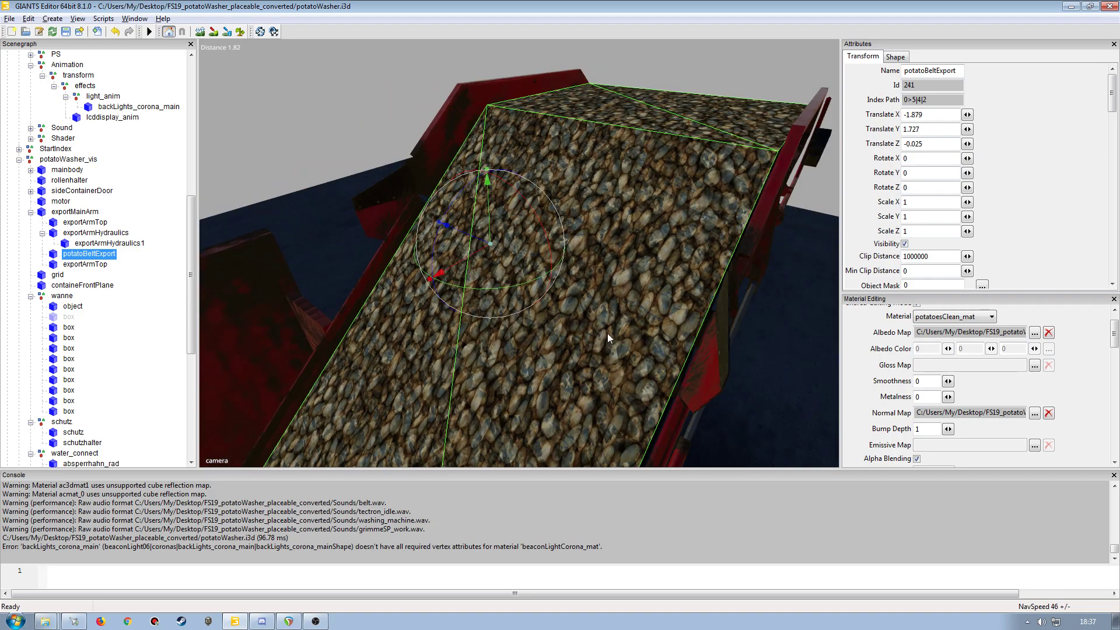
# - Examine the normal map and albedo map textures of potatoesClean_mat and compare them with the potato surface
pyautogui.click(1039, 413)
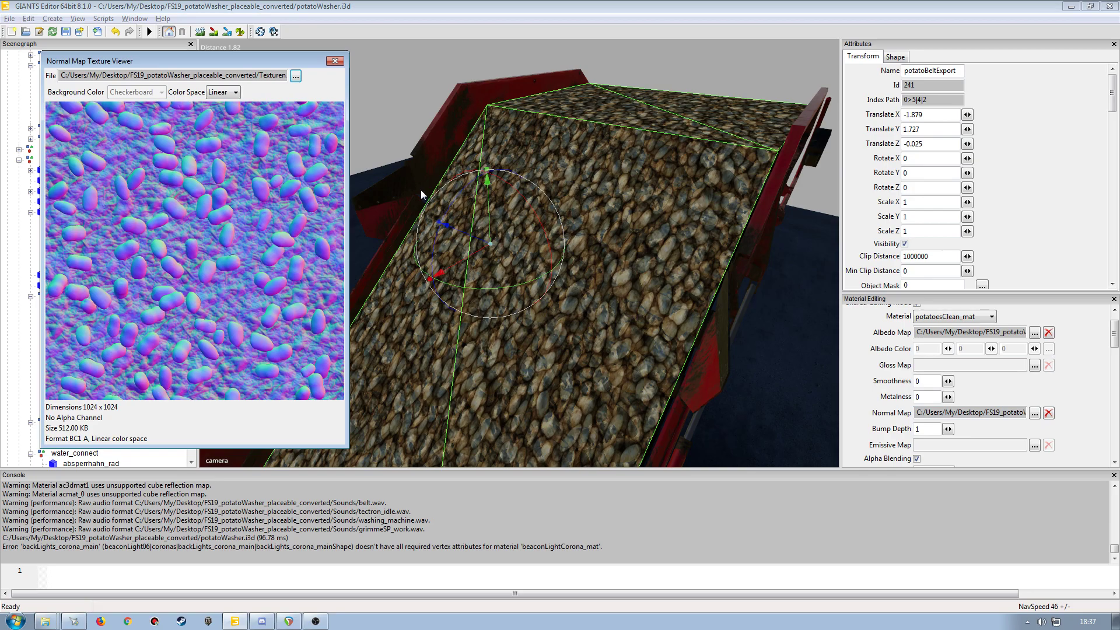
pyautogui.click(335, 61)
pyautogui.click(1034, 333)
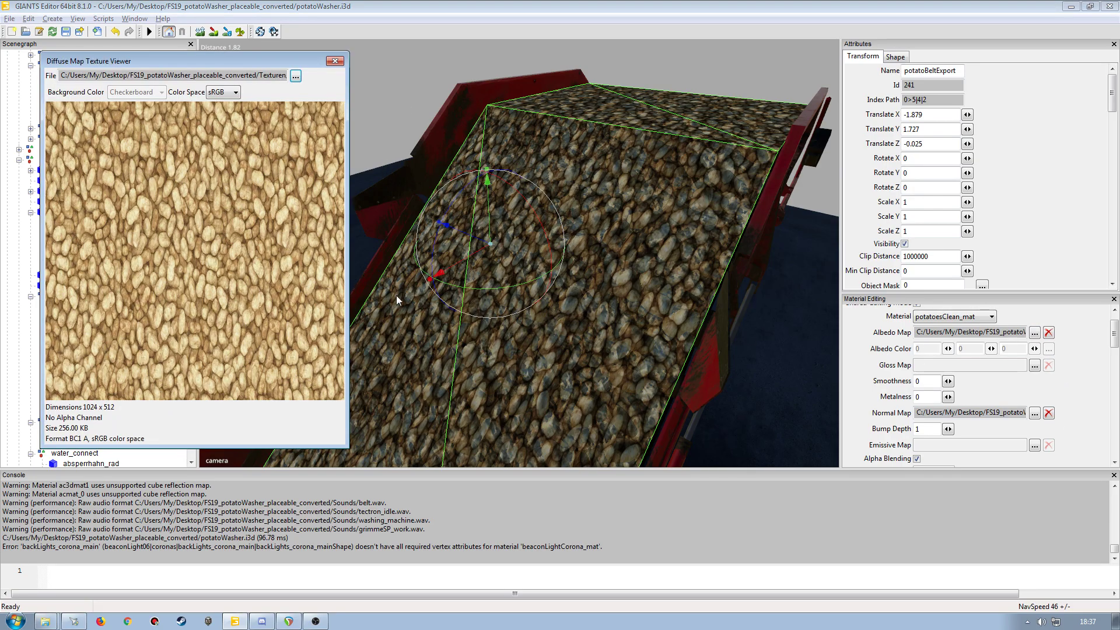
pyautogui.click(335, 61)
pyautogui.scroll(10, 450, 282)
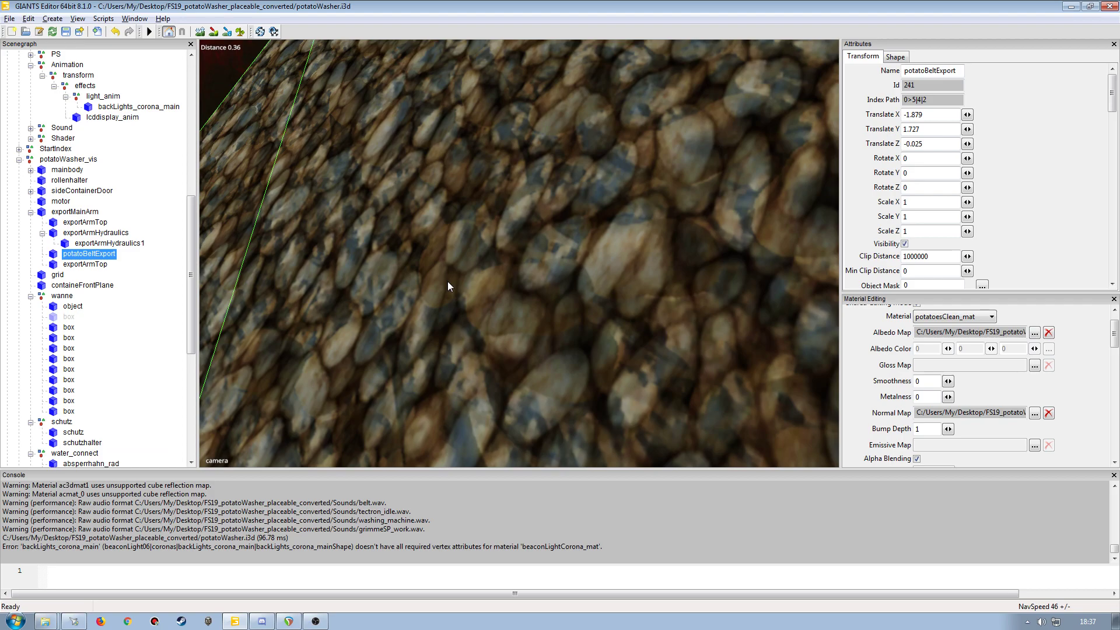
pyautogui.moveTo(446, 282); pyautogui.dragTo(536, 371, button='middle')
pyautogui.scroll(-10, 537, 371)
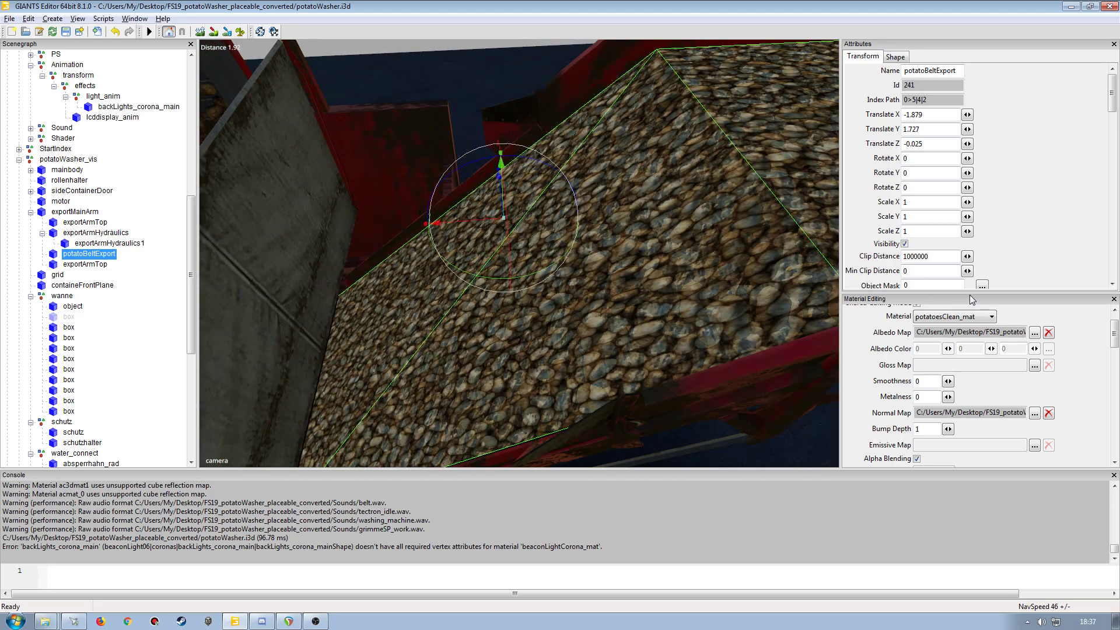
# - Check potatoBeltExport's material settings and hide the object again
pyautogui.moveTo(972, 299); pyautogui.dragTo(972, 203)
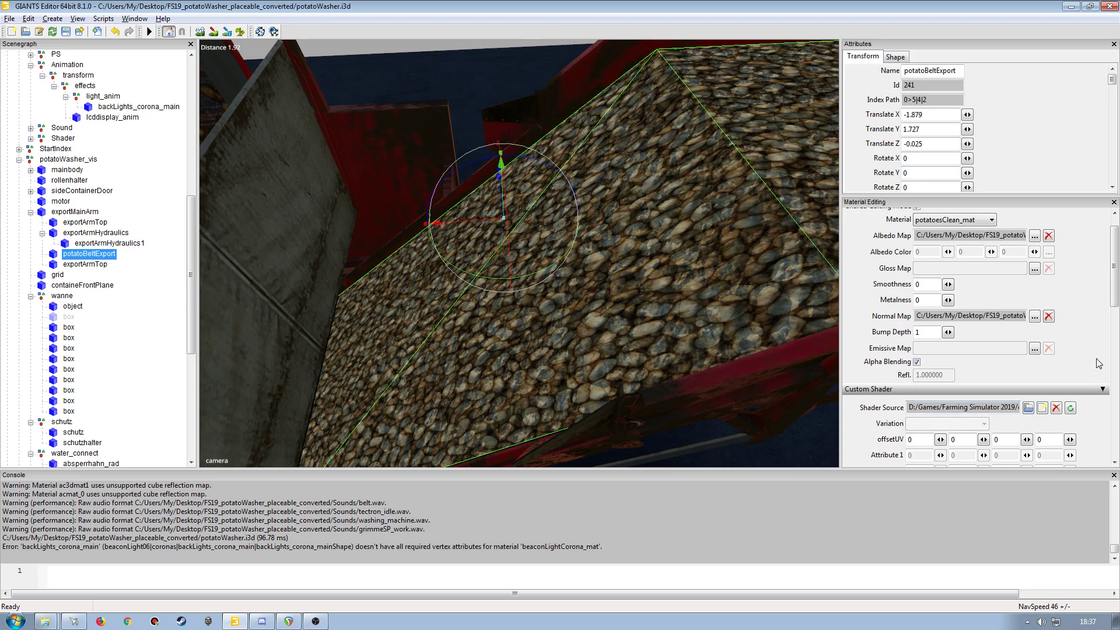
pyautogui.moveTo(1115, 290); pyautogui.dragTo(1116, 267)
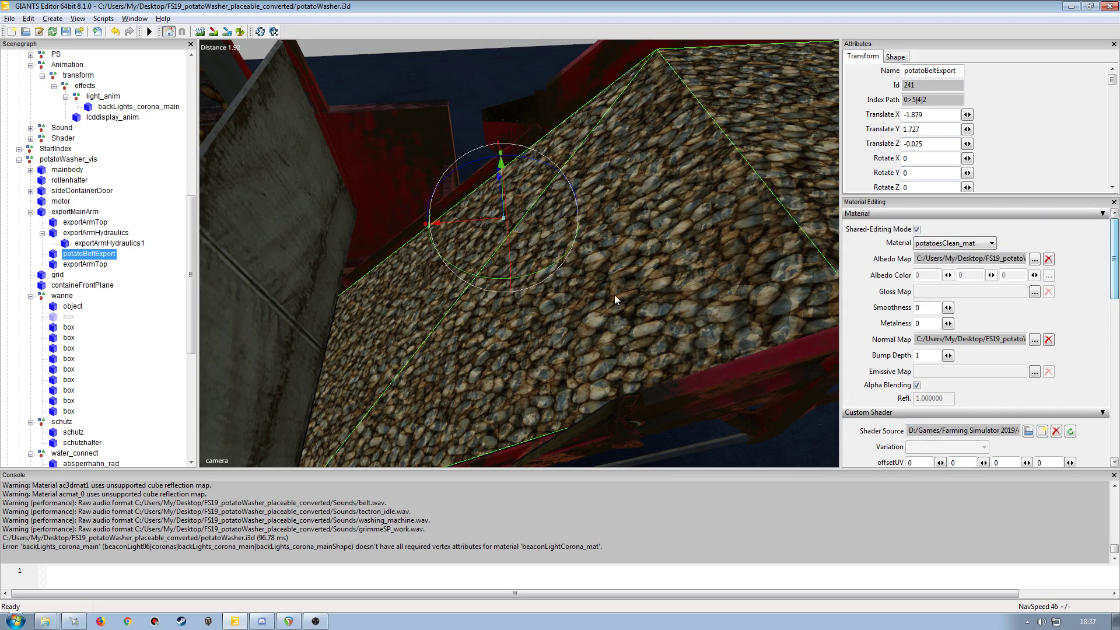
pyautogui.moveTo(584, 299)
pyautogui.mouseDown(button='middle')
pyautogui.moveTo(484, 295)
pyautogui.moveTo(600, 296)
pyautogui.moveTo(600, 286)
pyautogui.moveTo(568, 291)
pyautogui.moveTo(580, 325)
pyautogui.moveTo(675, 327)
pyautogui.moveTo(584, 275)
pyautogui.moveTo(543, 279)
pyautogui.moveTo(568, 286)
pyautogui.mouseUp(button='middle')
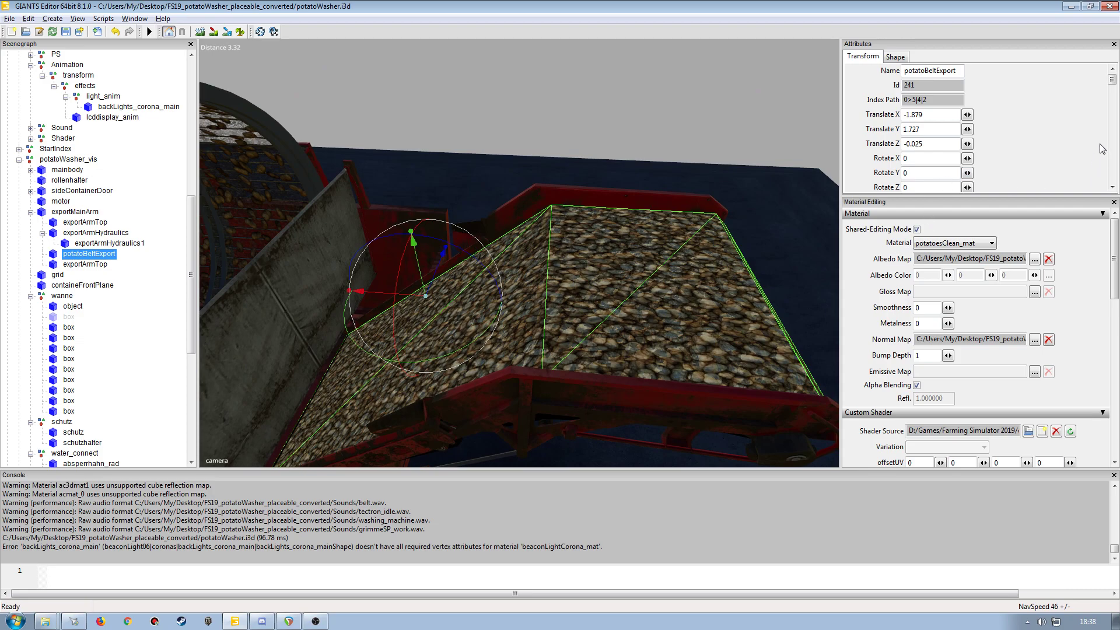
pyautogui.scroll(-4, 1113, 83)
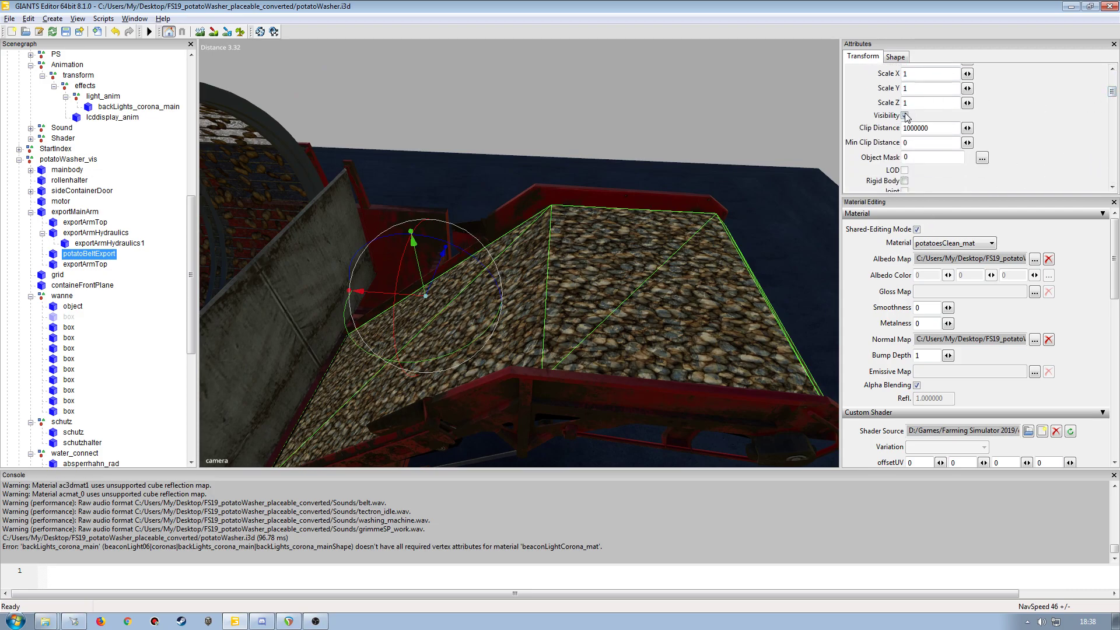
pyautogui.click(905, 116)
pyautogui.moveTo(448, 227); pyautogui.dragTo(426, 230, button='middle')
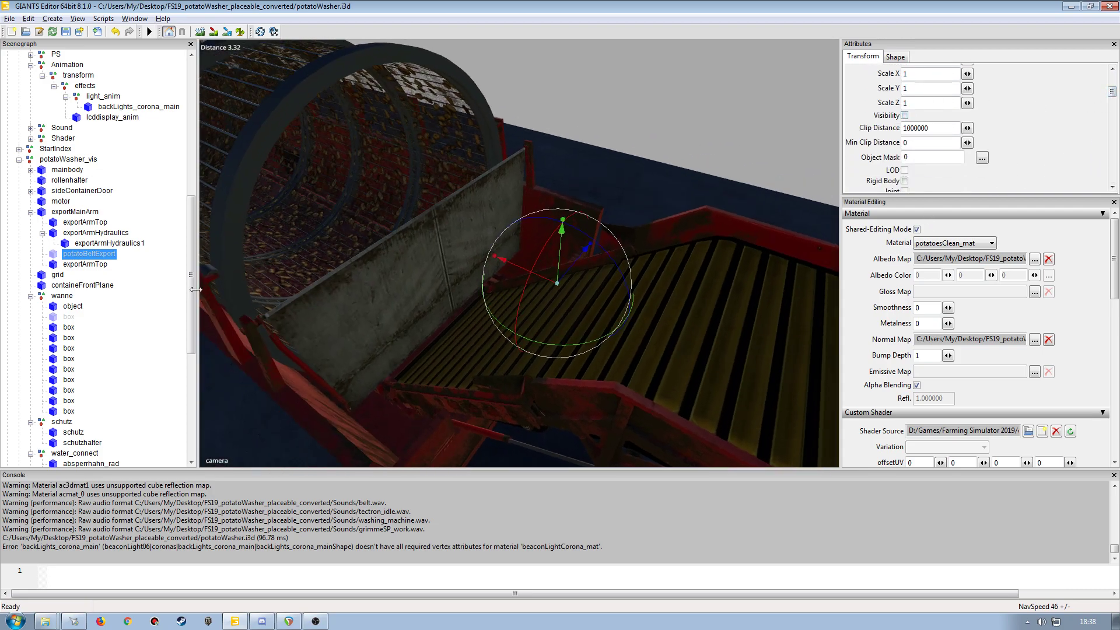
# - Assign vehicleShader.xml as the custom shader of the motor object
pyautogui.click(61, 200)
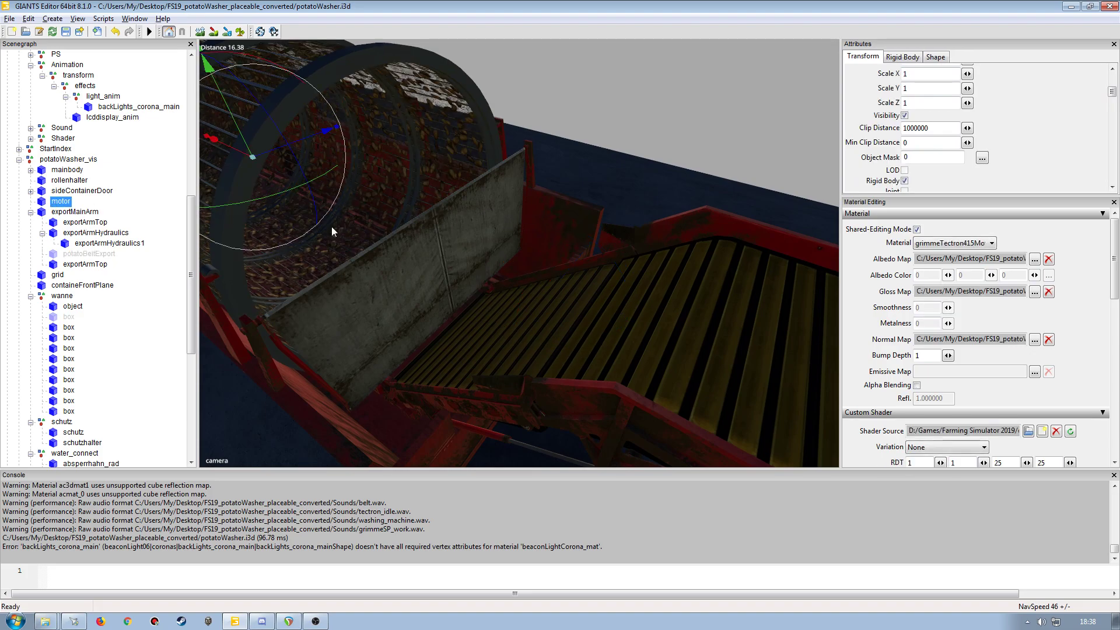
pyautogui.click(1042, 432)
pyautogui.click(187, 301)
pyautogui.scroll(-10, 265, 322)
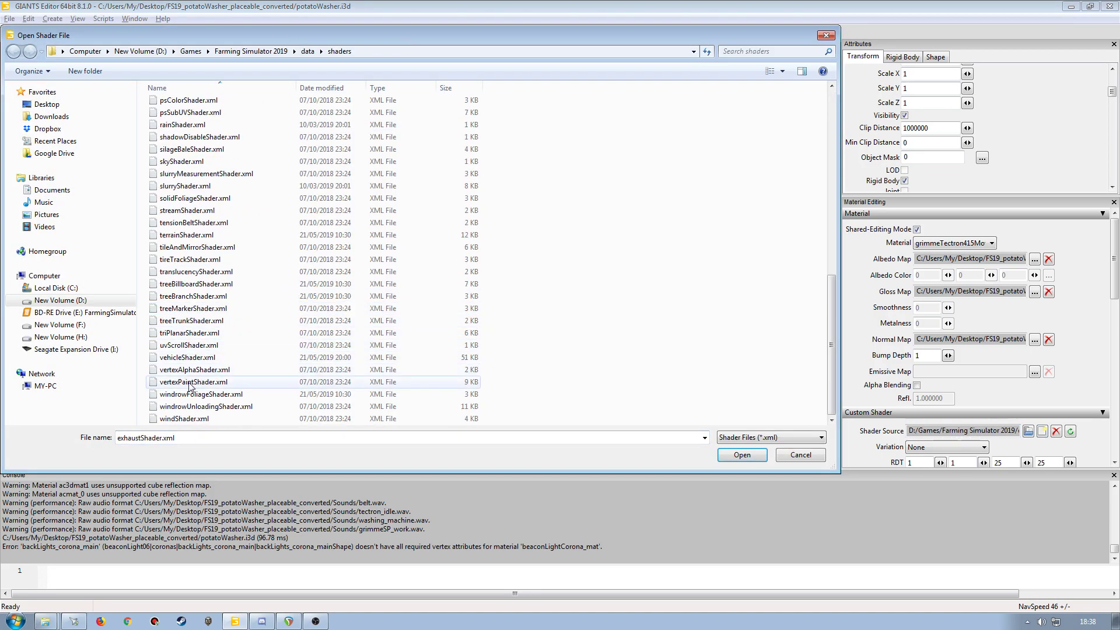
pyautogui.doubleClick(188, 357)
# - Set the motor's first RDT value to 0 and its second to 0.7
pyautogui.keyDown('alt'); pyautogui.moveTo(405, 291); pyautogui.dragTo(603, 353); pyautogui.keyUp('alt')
pyautogui.scroll(5, 511, 332)
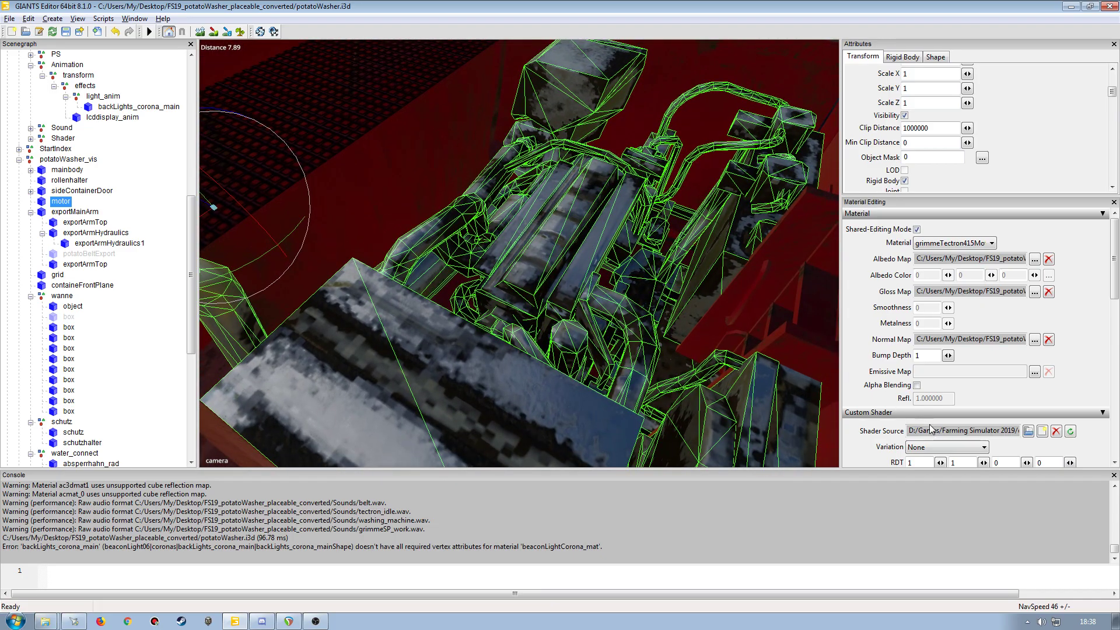
pyautogui.moveTo(1116, 277); pyautogui.dragTo(1116, 324)
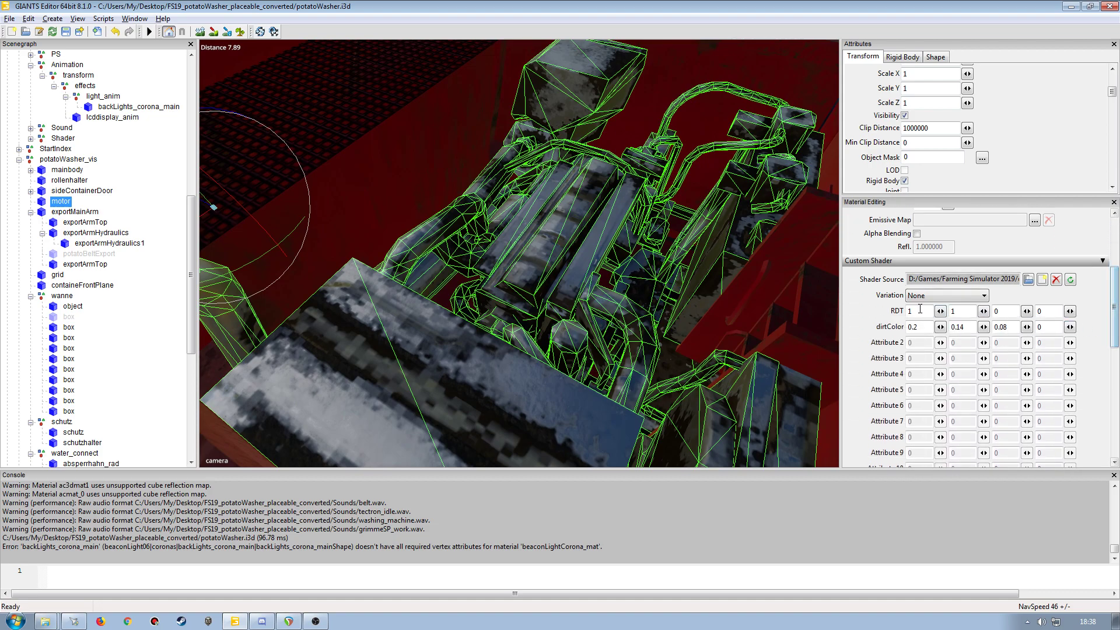
pyautogui.write('0')
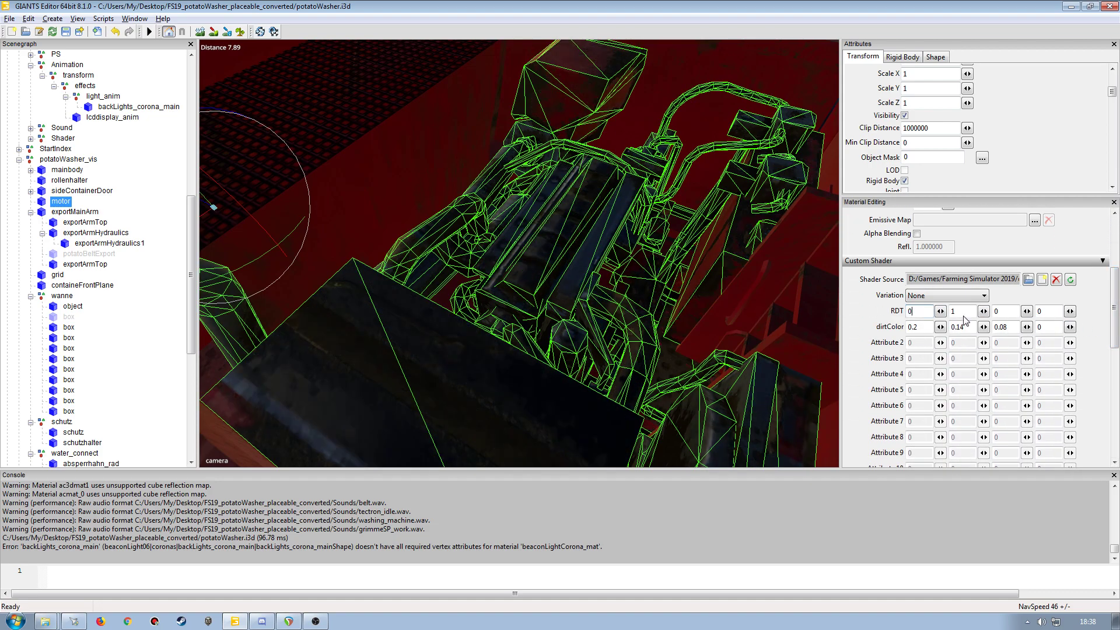
pyautogui.write('.7')
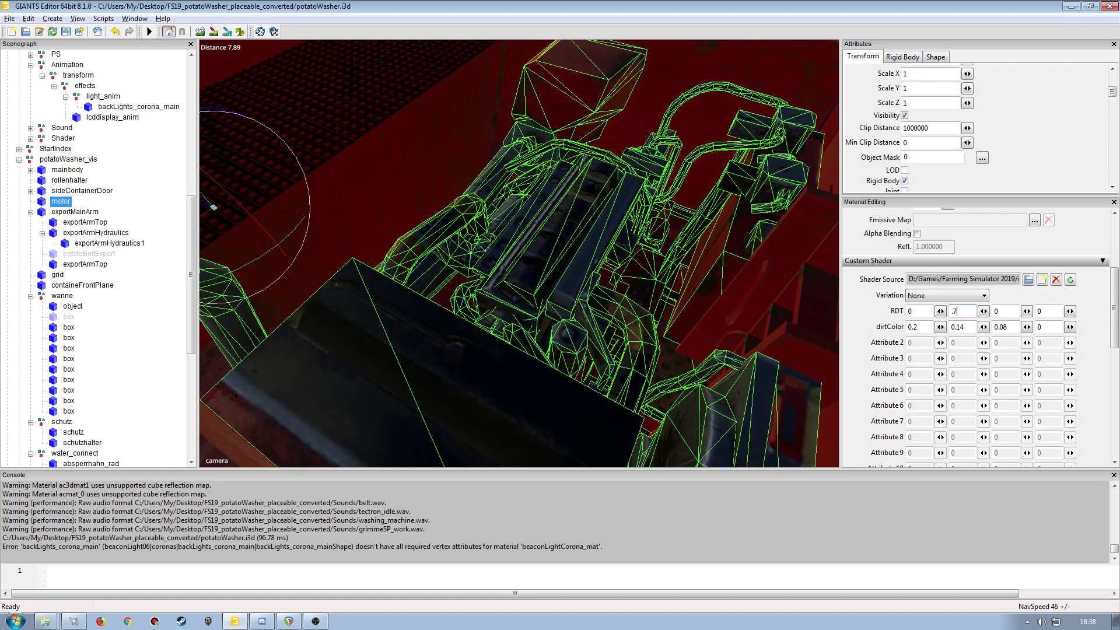
pyautogui.click(151, 326)
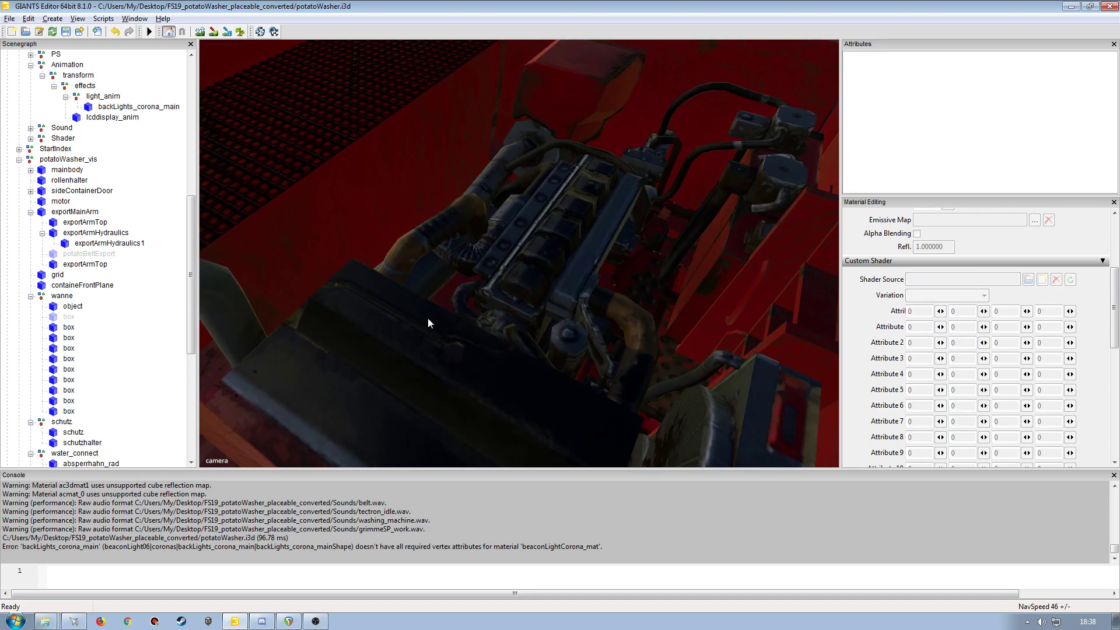
# - Examine the motor's dirt and surface from several angles, near and far, together with the whole washer
pyautogui.scroll(5, 466, 303)
pyautogui.keyDown('alt'); pyautogui.moveTo(467, 301); pyautogui.dragTo(534, 233); pyautogui.keyUp('alt')
pyautogui.scroll(-5, 483, 257)
pyautogui.scroll(2, 454, 259)
pyautogui.scroll(-5, 531, 264)
pyautogui.scroll(3, 484, 253)
pyautogui.scroll(-5, 523, 275)
pyautogui.scroll(3, 512, 235)
pyautogui.scroll(3, 512, 227)
pyautogui.scroll(4, 561, 197)
pyautogui.scroll(-4, 597, 284)
pyautogui.scroll(5, 589, 236)
pyautogui.scroll(-6, 628, 235)
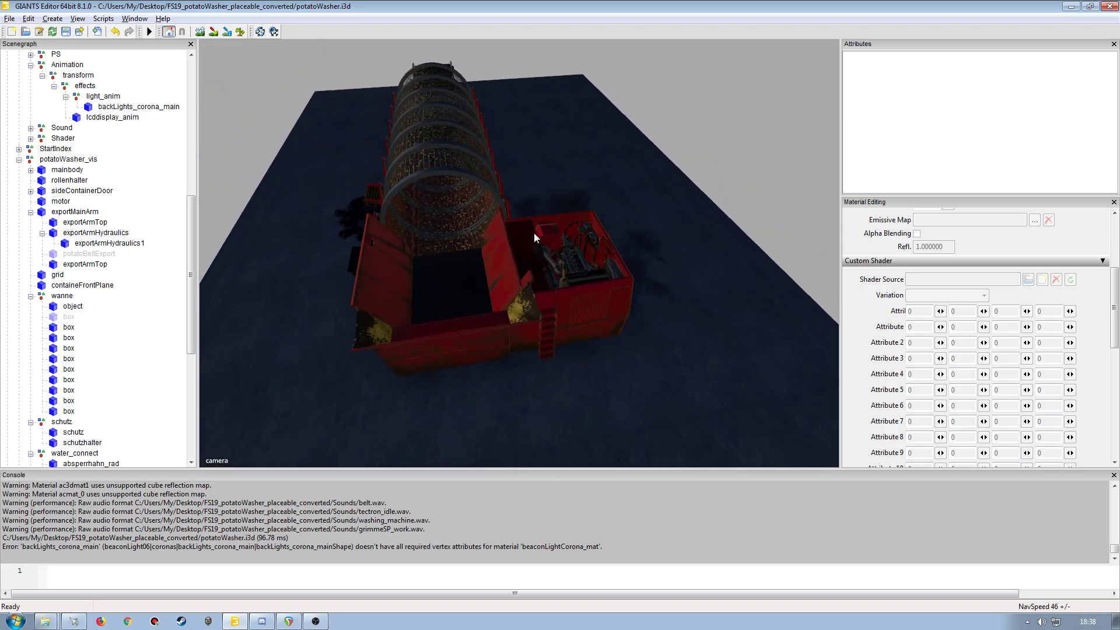
pyautogui.scroll(10, 534, 232)
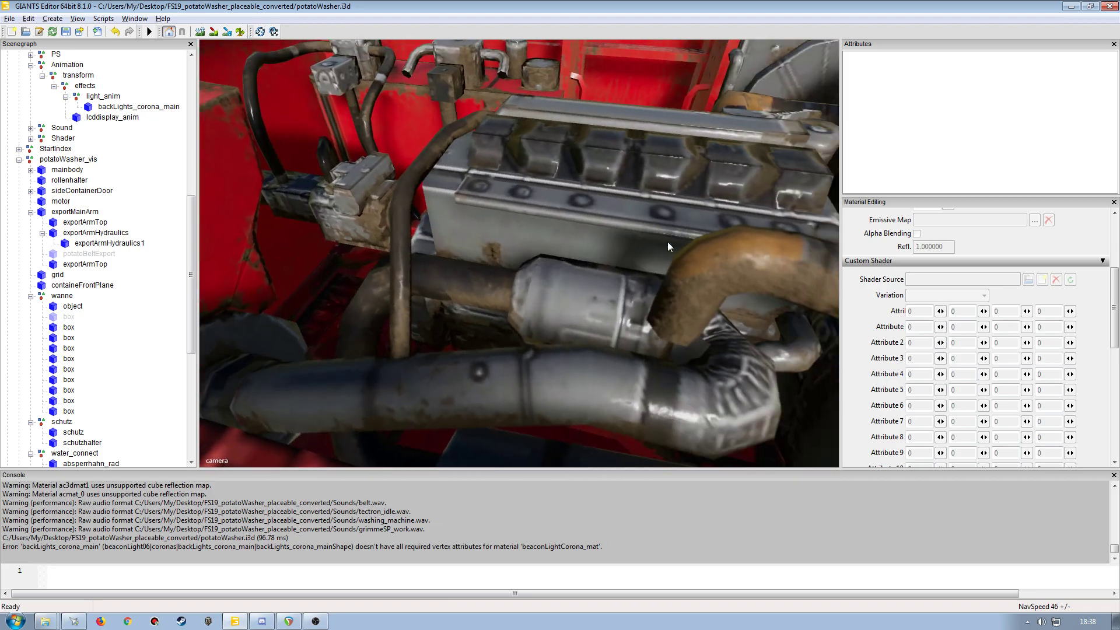
pyautogui.keyDown('alt'); pyautogui.moveTo(669, 246); pyautogui.dragTo(580, 283); pyautogui.keyUp('alt')
pyautogui.scroll(-10, 601, 230)
pyautogui.scroll(7, 548, 246)
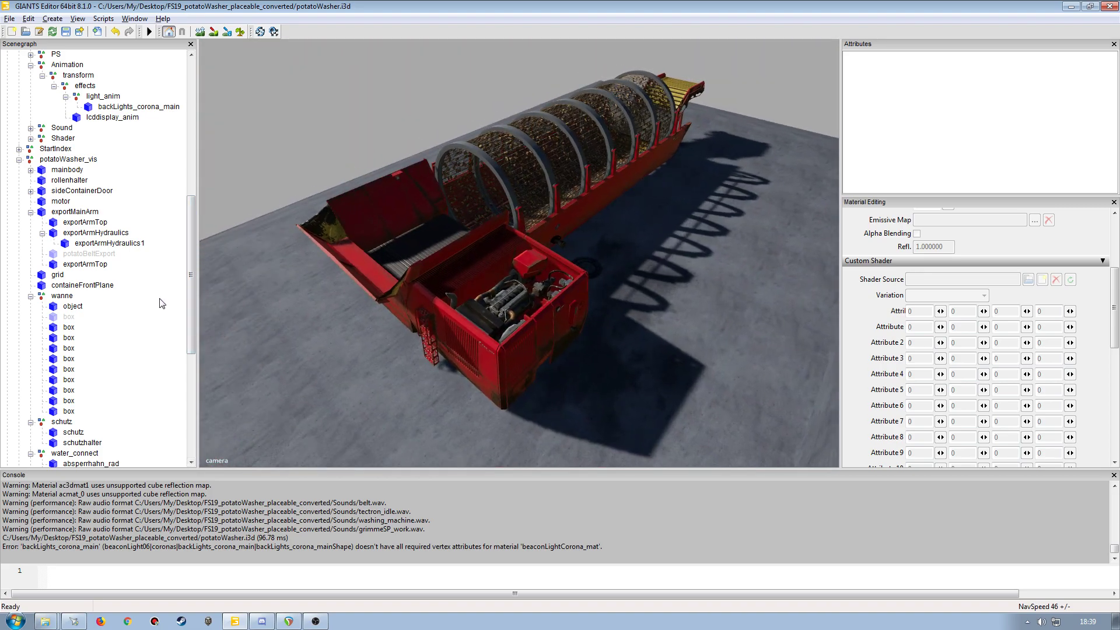
# - Check the shader values of exportArmHydraulics1, exportArmHydraulics, exportArmTop and motor
pyautogui.click(96, 246)
pyautogui.click(88, 235)
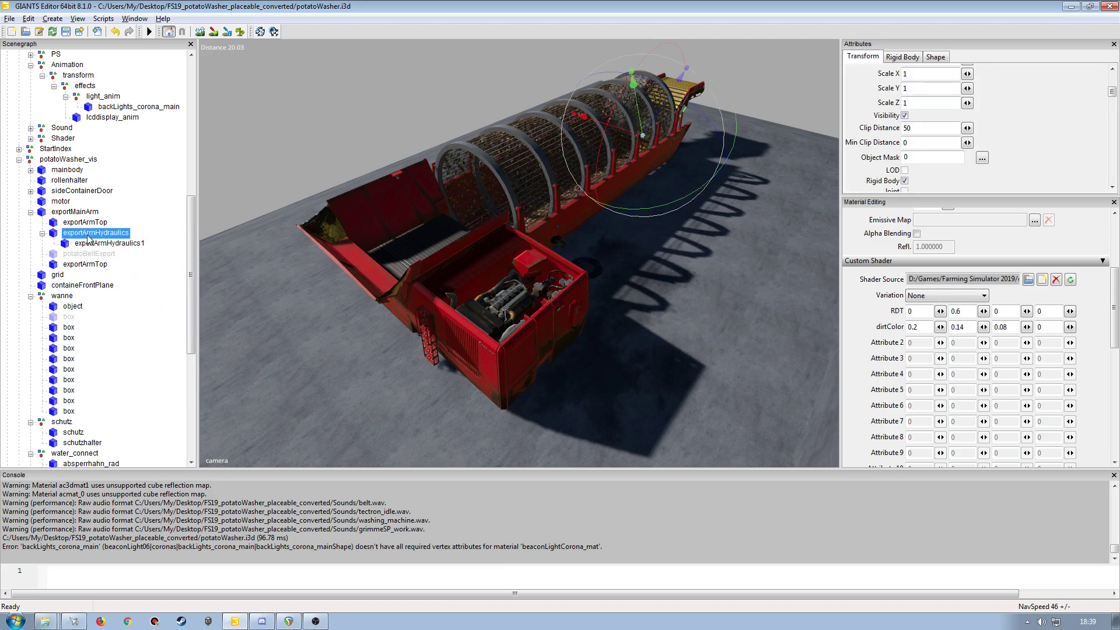
pyautogui.click(81, 226)
pyautogui.click(57, 200)
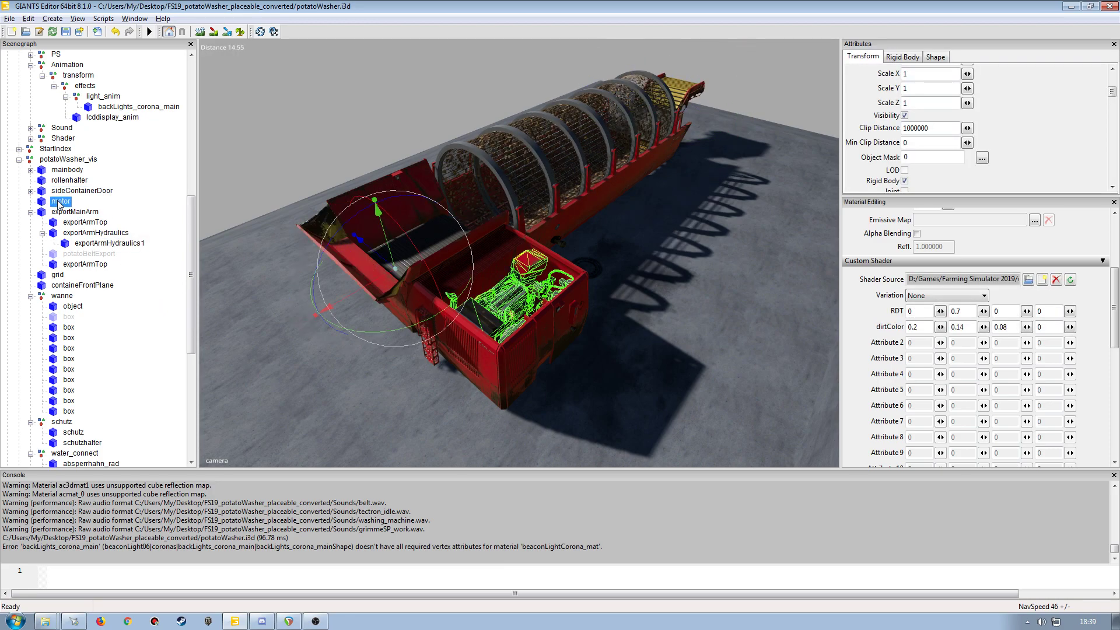
# - Assign vehicleShader.xml as the custom shader of sideContainerDoor
pyautogui.click(59, 191)
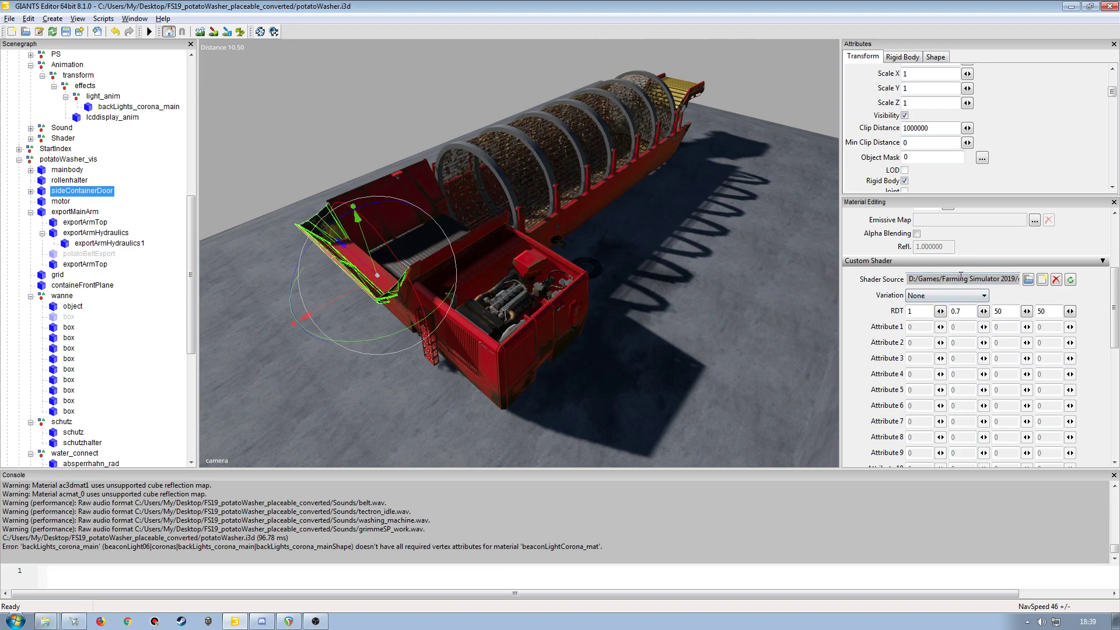
pyautogui.click(1043, 280)
pyautogui.click(257, 313)
pyautogui.scroll(-10, 264, 350)
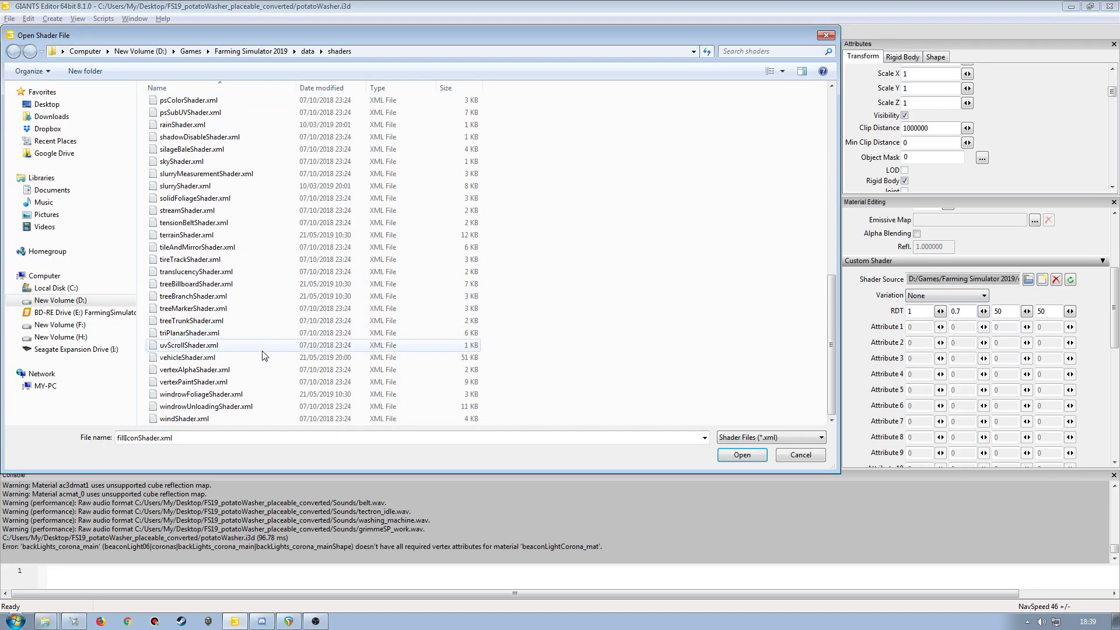
pyautogui.doubleClick(193, 357)
# - Set sideContainerDoor's first RDT value to 0 and its second to 0.7
pyautogui.keyDown('alt'); pyautogui.moveTo(460, 318); pyautogui.dragTo(514, 385); pyautogui.keyUp('alt')
pyautogui.scroll(5, 357, 286)
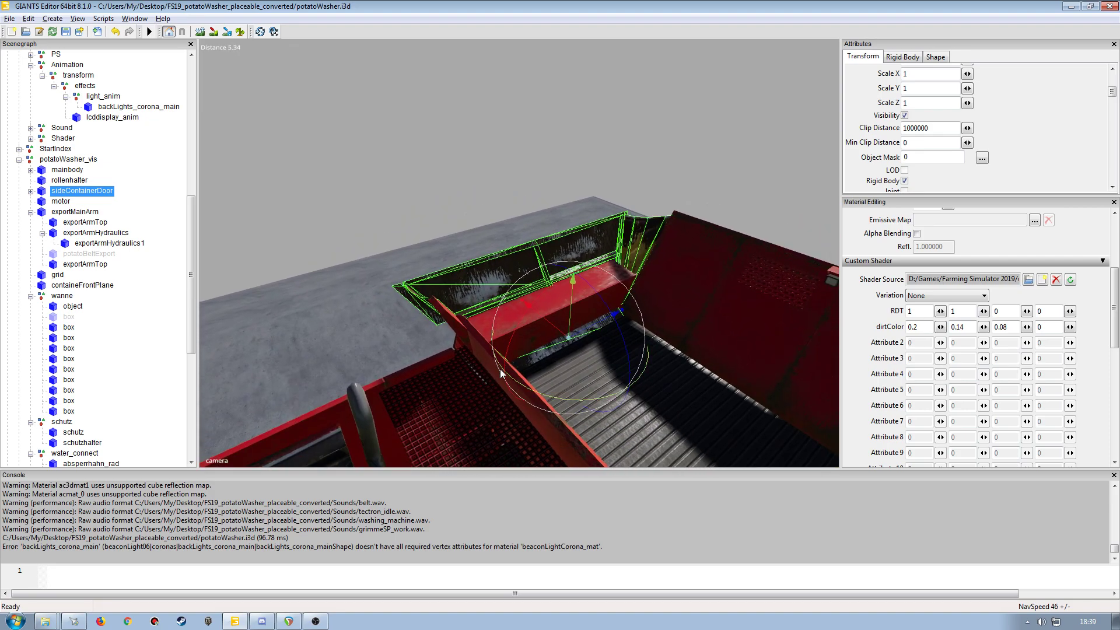
pyautogui.scroll(5, 500, 362)
pyautogui.scroll(-3, 525, 371)
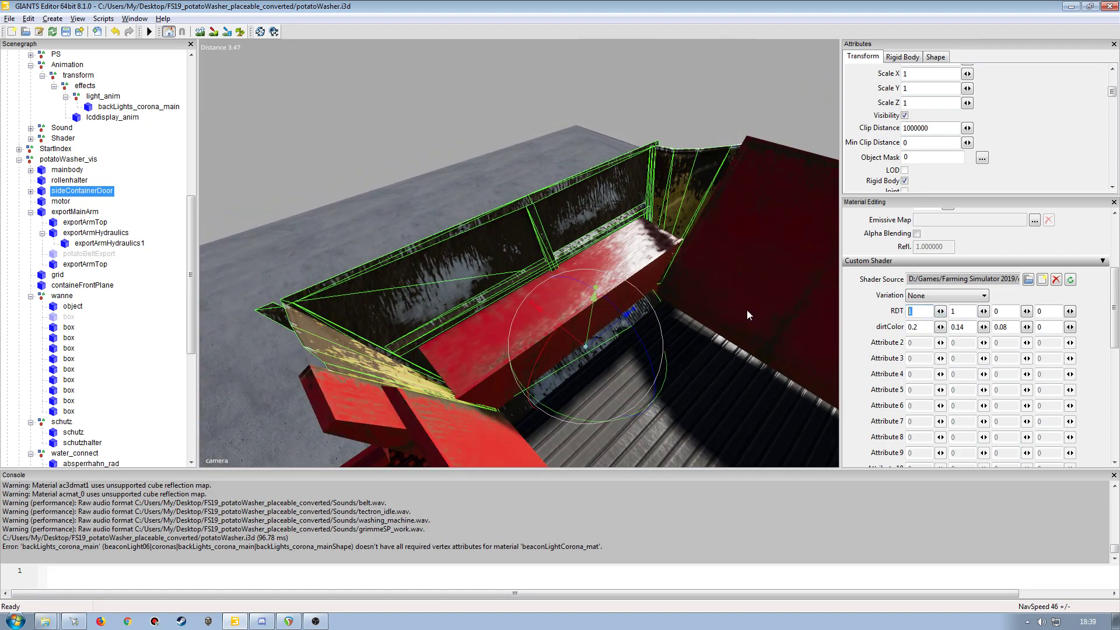
pyautogui.write('0')
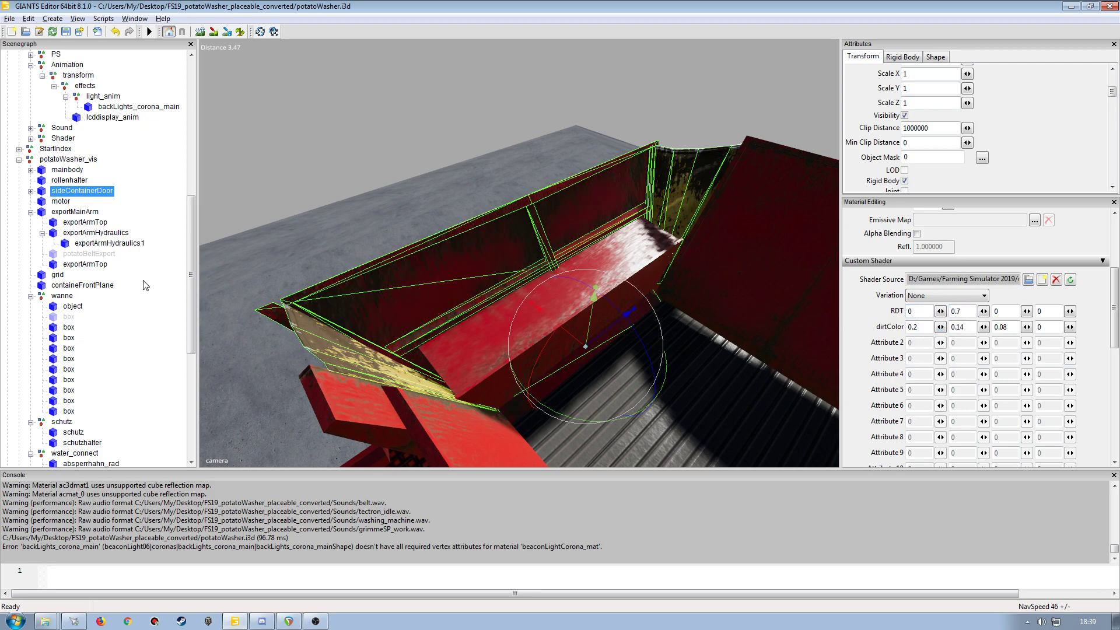
# - Frame rollenhalter and check its shader values and the drum supports along the washer
pyautogui.click(76, 181)
pyautogui.press('f')
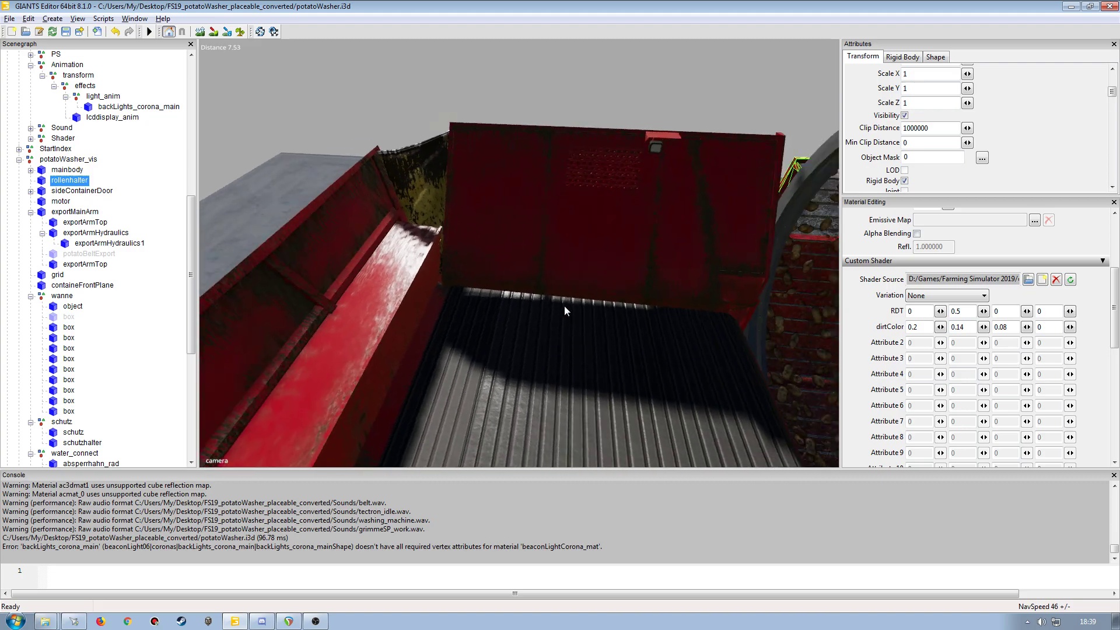
pyautogui.keyDown('alt'); pyautogui.moveTo(620, 271); pyautogui.dragTo(521, 333); pyautogui.keyUp('alt')
pyautogui.scroll(6, 657, 285)
pyautogui.scroll(-4, 512, 320)
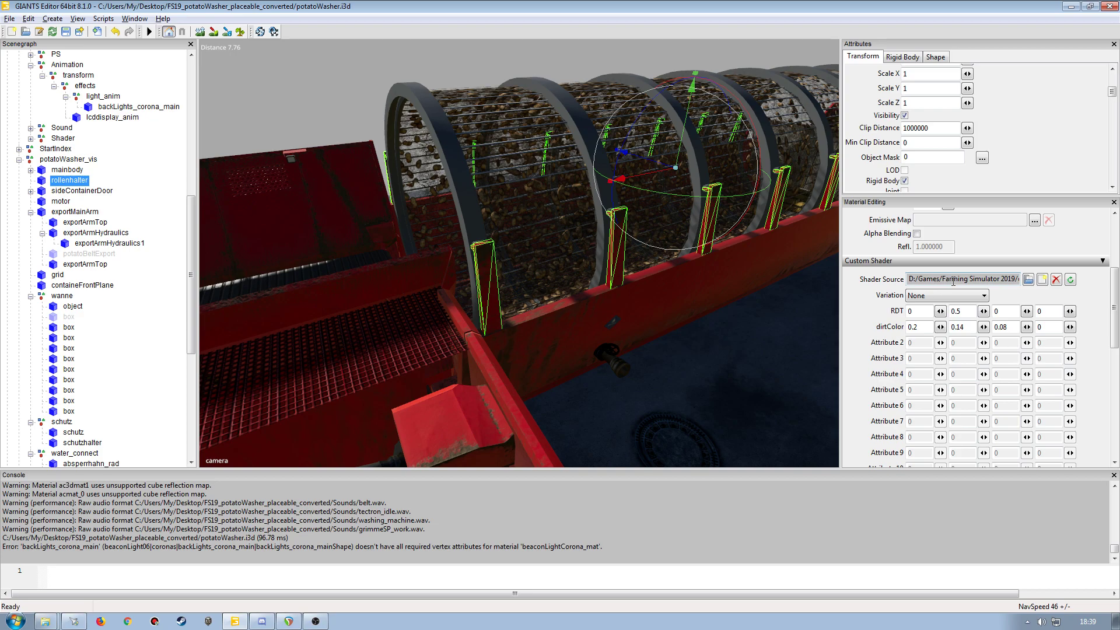
# - Expand sideContainerDoor and blanket1Base, and check blanket1's shader values and its place on the washer
pyautogui.click(28, 192)
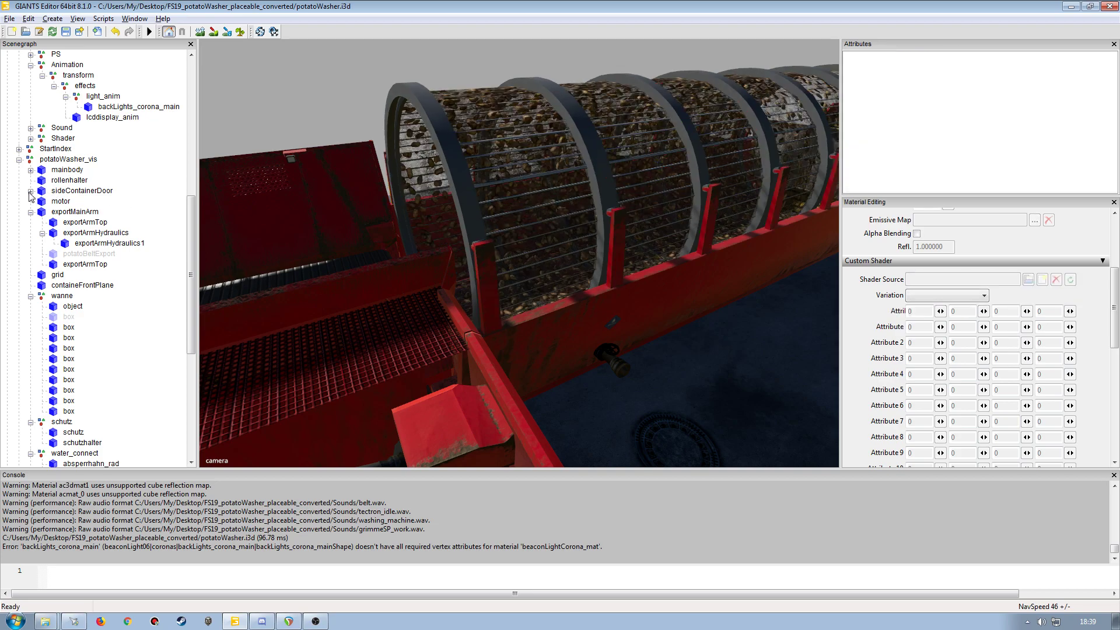
pyautogui.click(31, 192)
pyautogui.click(67, 202)
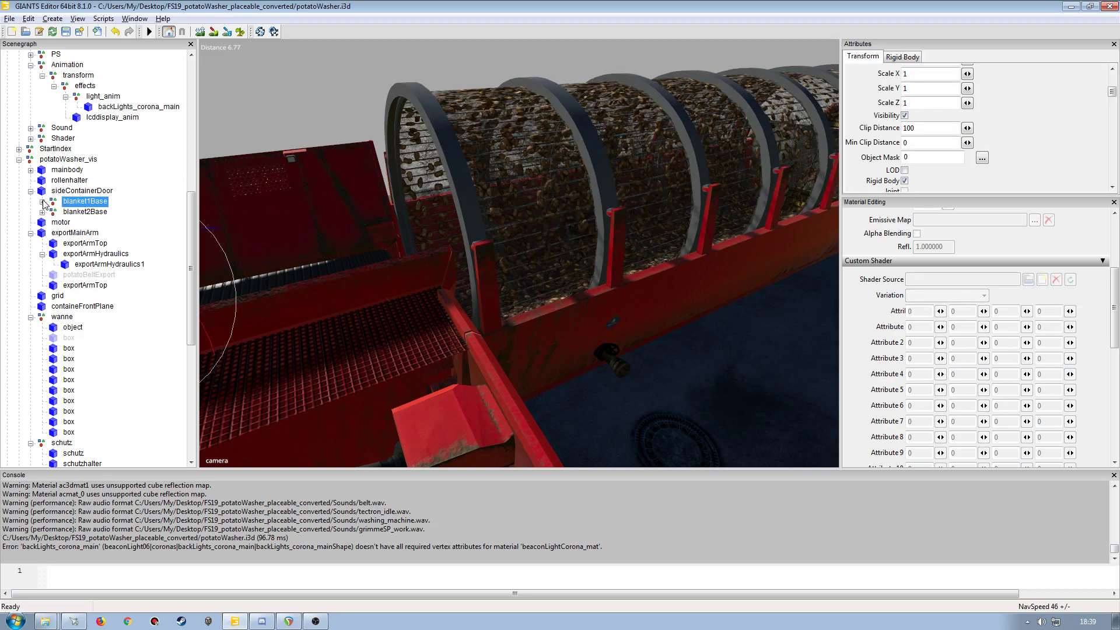
pyautogui.click(44, 205)
pyautogui.click(42, 202)
pyautogui.click(88, 211)
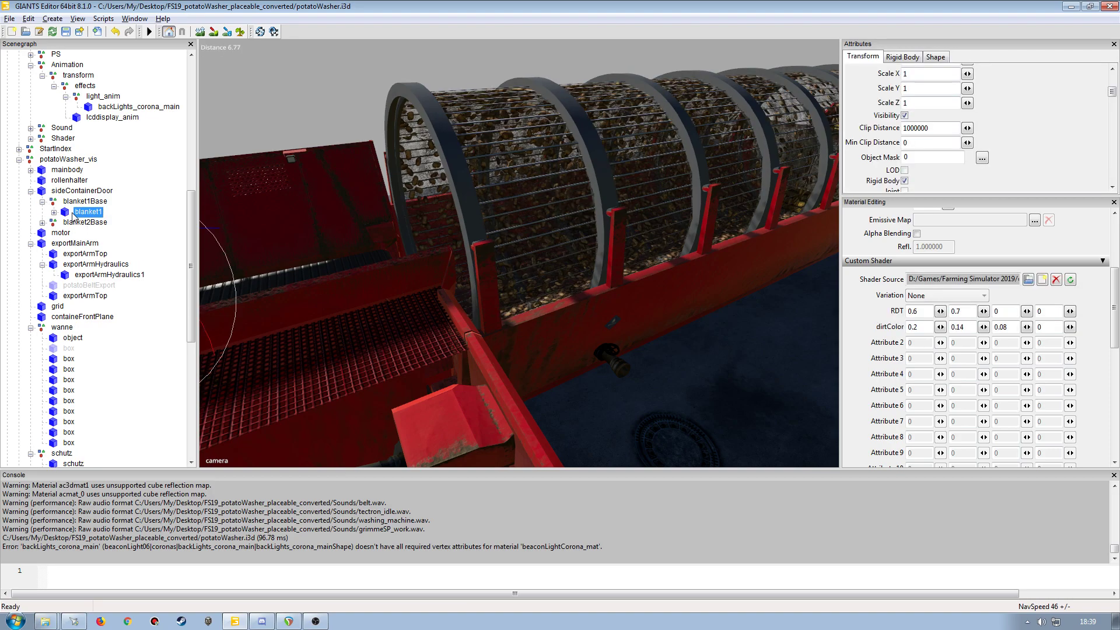
pyautogui.scroll(-5, 519, 257)
pyautogui.keyDown('alt'); pyautogui.moveTo(537, 260); pyautogui.dragTo(492, 273); pyautogui.keyUp('alt')
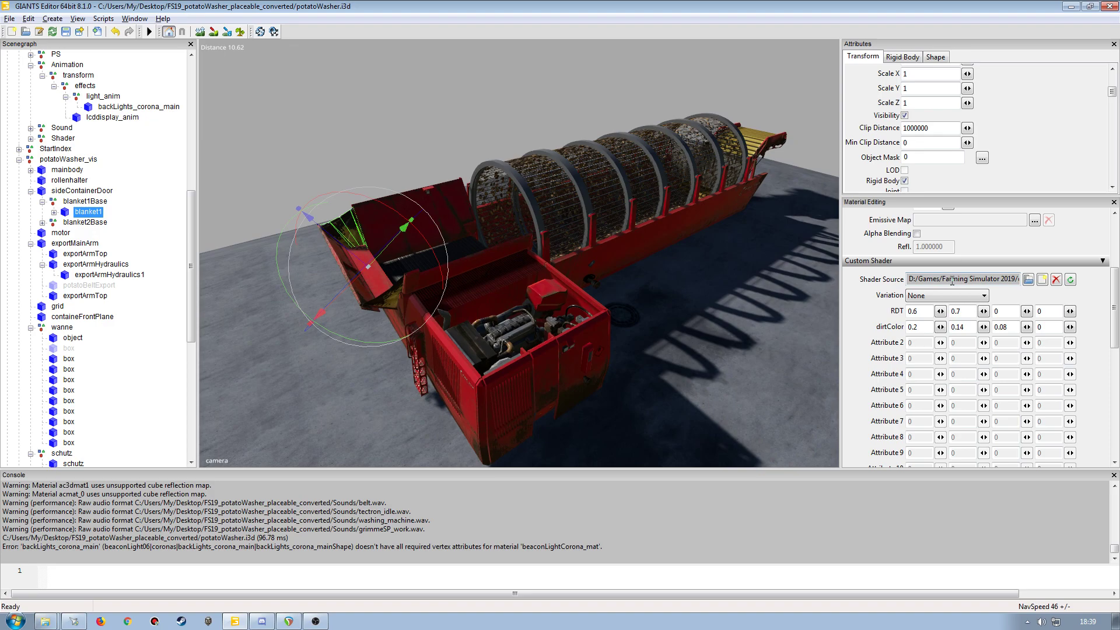
# - Expand the blanket1 and blanket2Base groups and check the custom shader values of blanket1_2, rollenhalter and mainbody
pyautogui.click(53, 212)
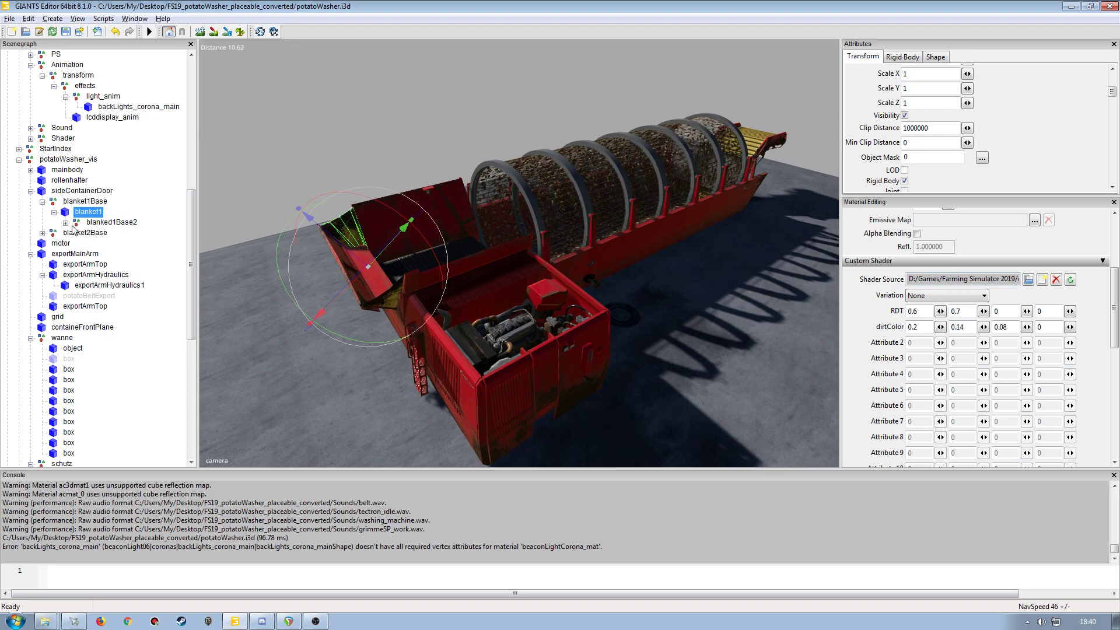
pyautogui.click(65, 222)
pyautogui.click(106, 233)
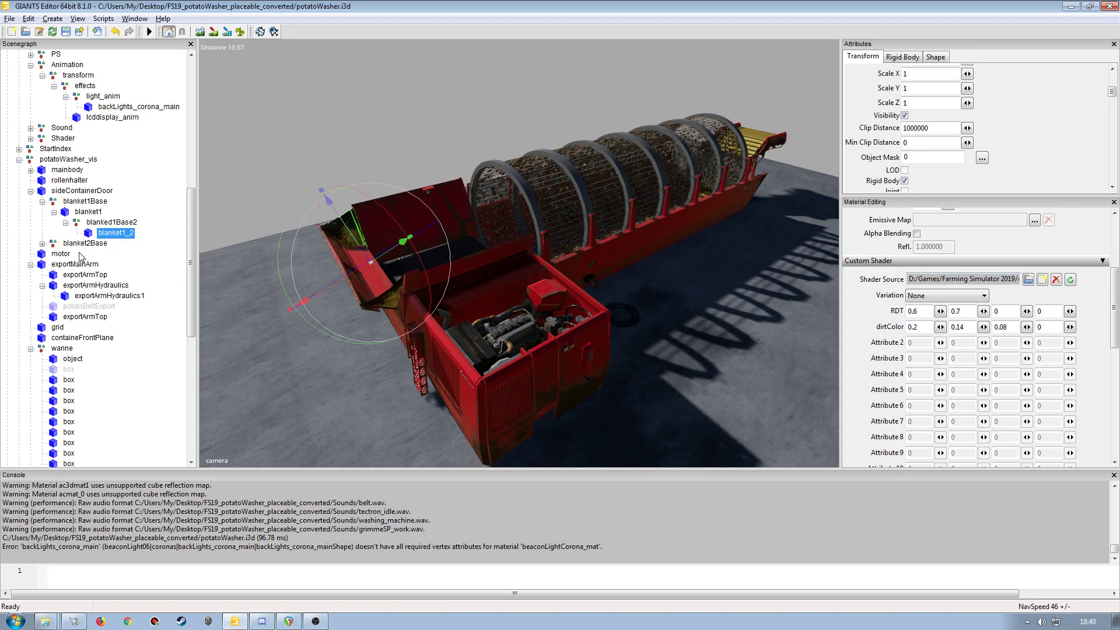
pyautogui.click(42, 244)
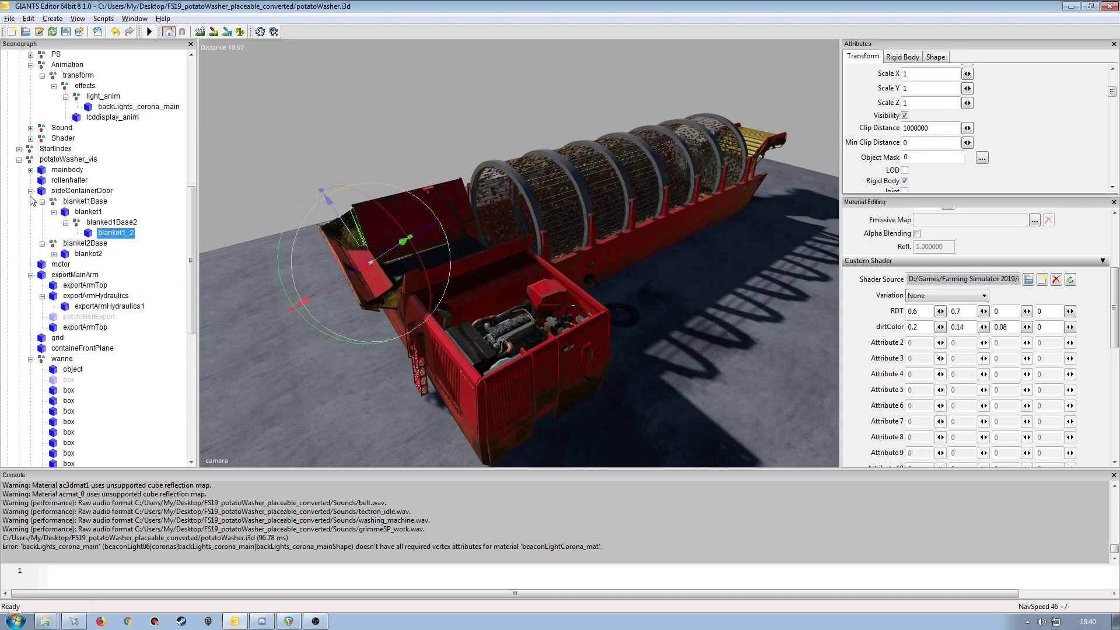
pyautogui.click(61, 183)
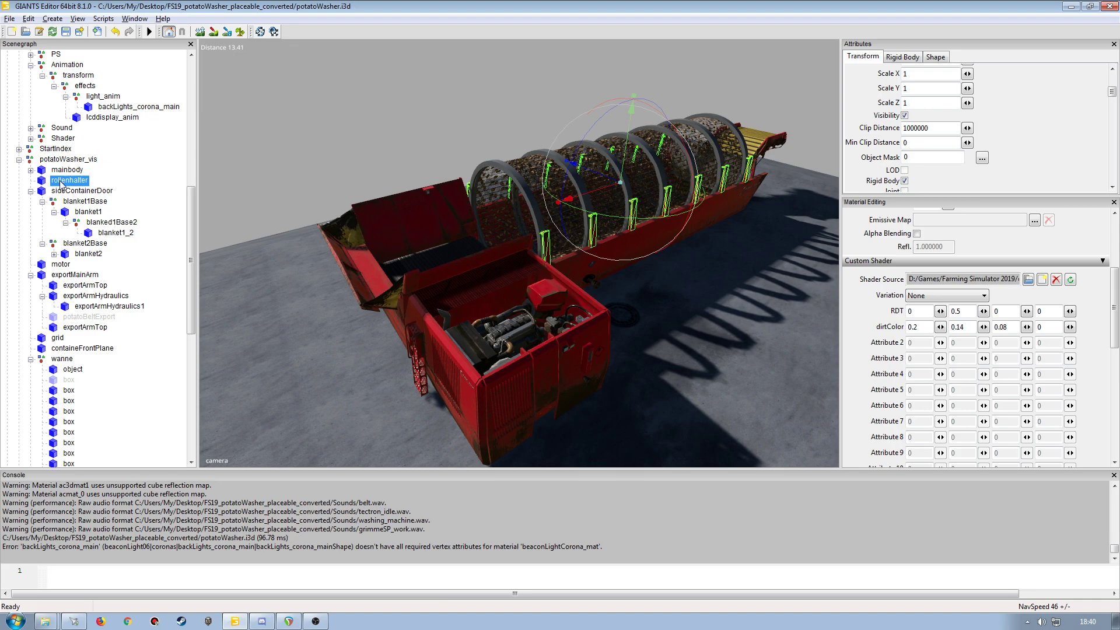
pyautogui.click(65, 170)
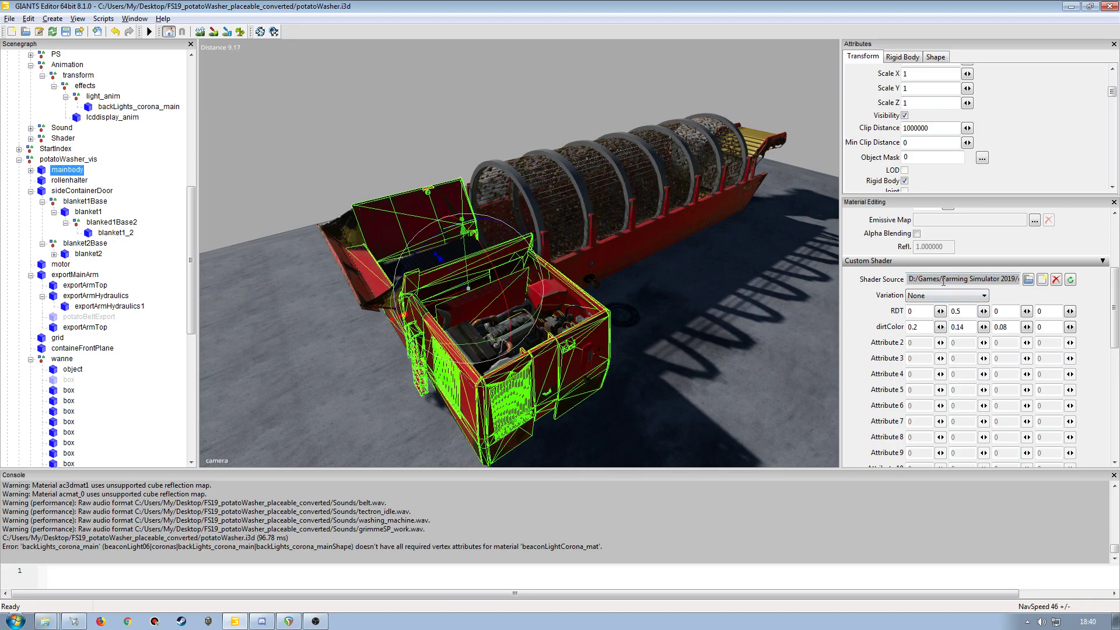
# - Expand mainbody and check the shader values of its child parts motorparts, leiter and the abdeckplatte plates
pyautogui.click(31, 170)
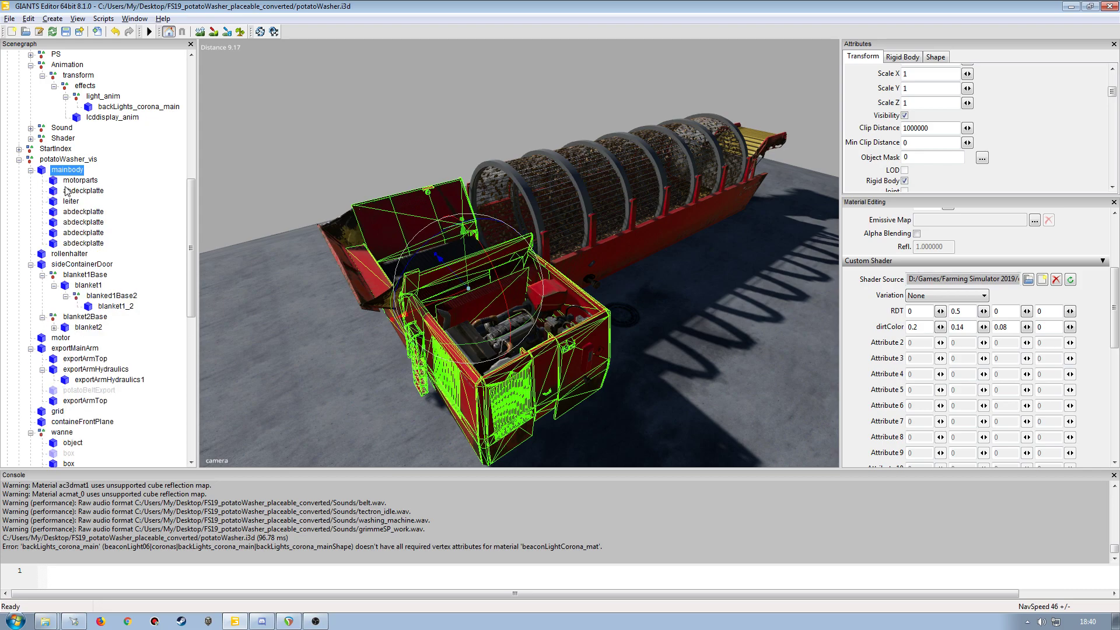
pyautogui.click(72, 182)
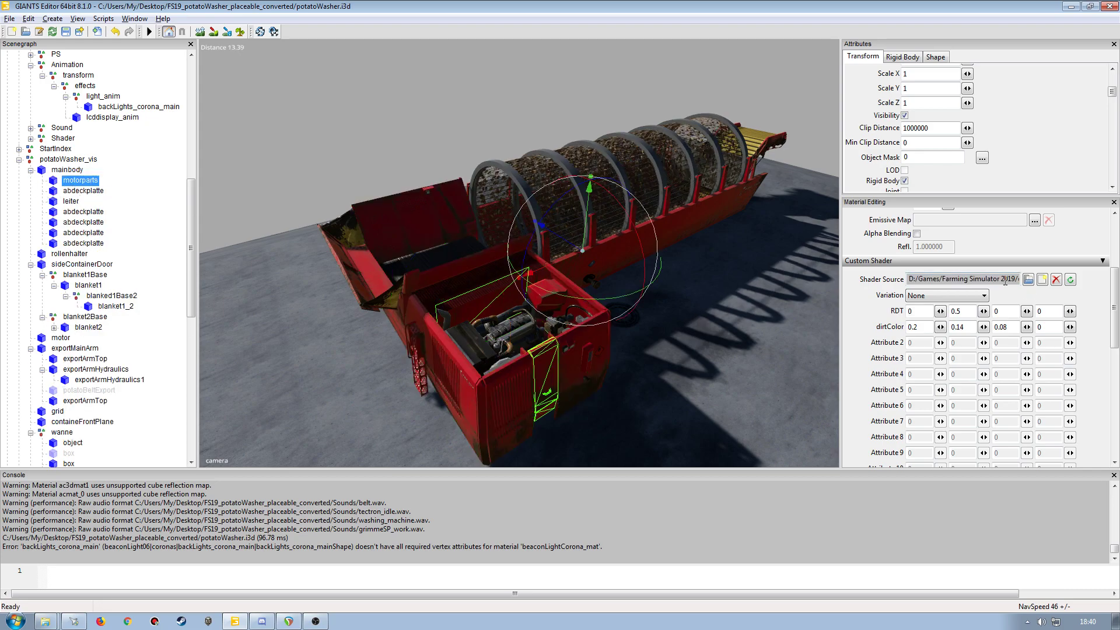
pyautogui.press('Down')
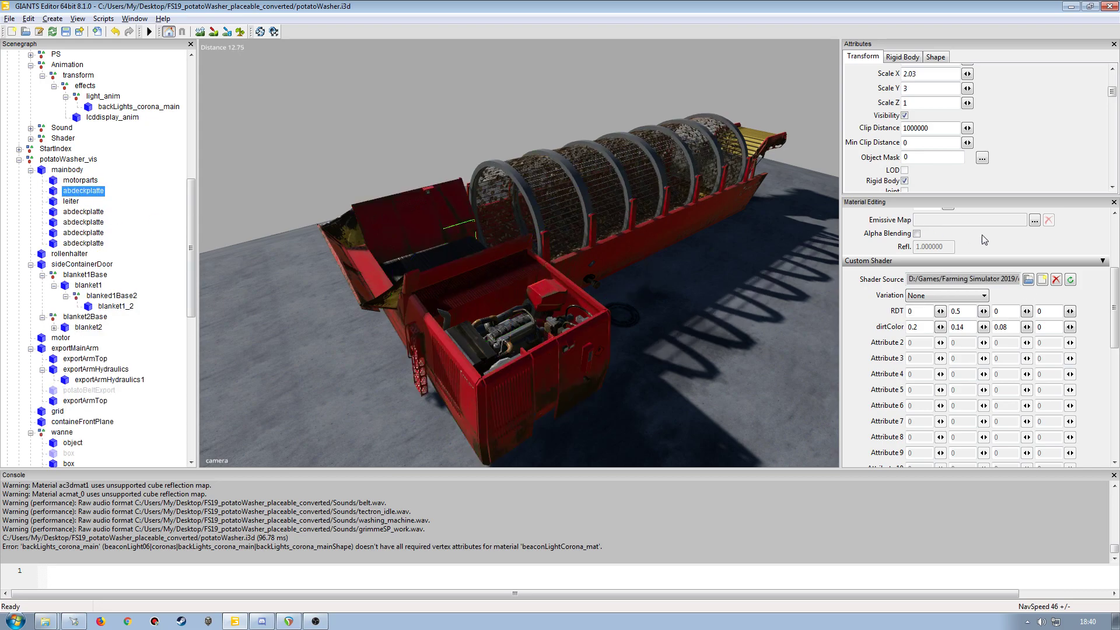
pyautogui.click(70, 201)
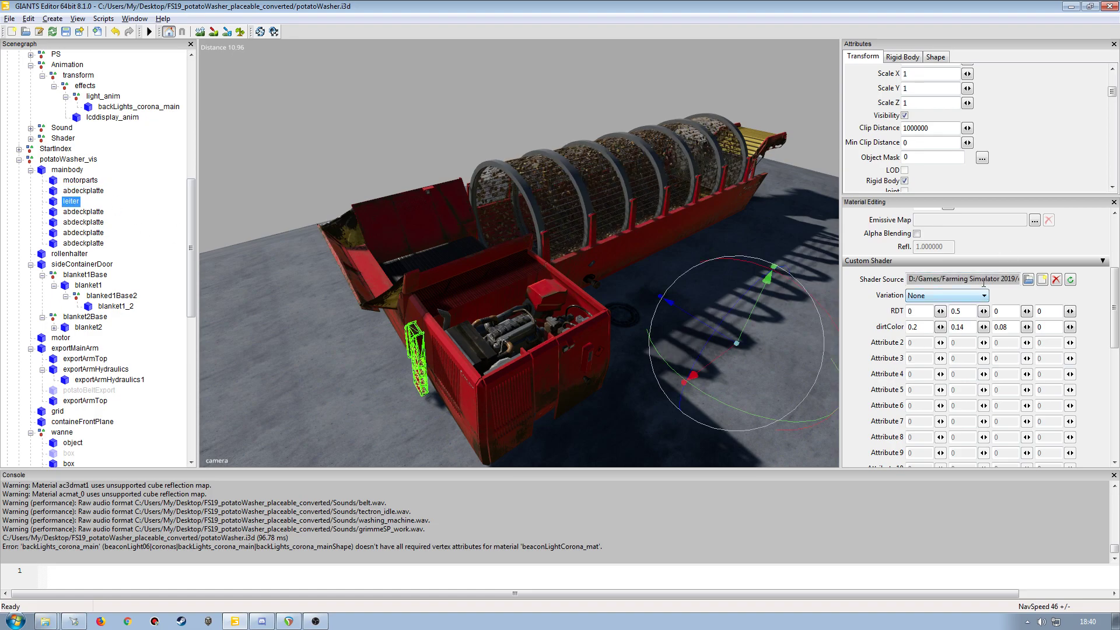
pyautogui.click(83, 214)
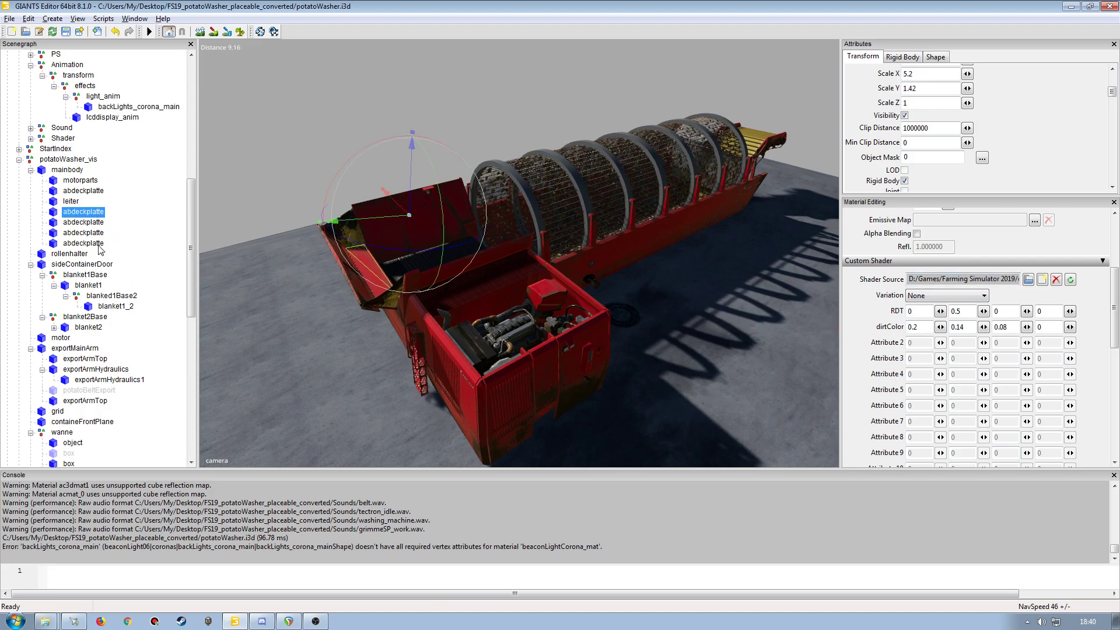
pyautogui.press('Down')
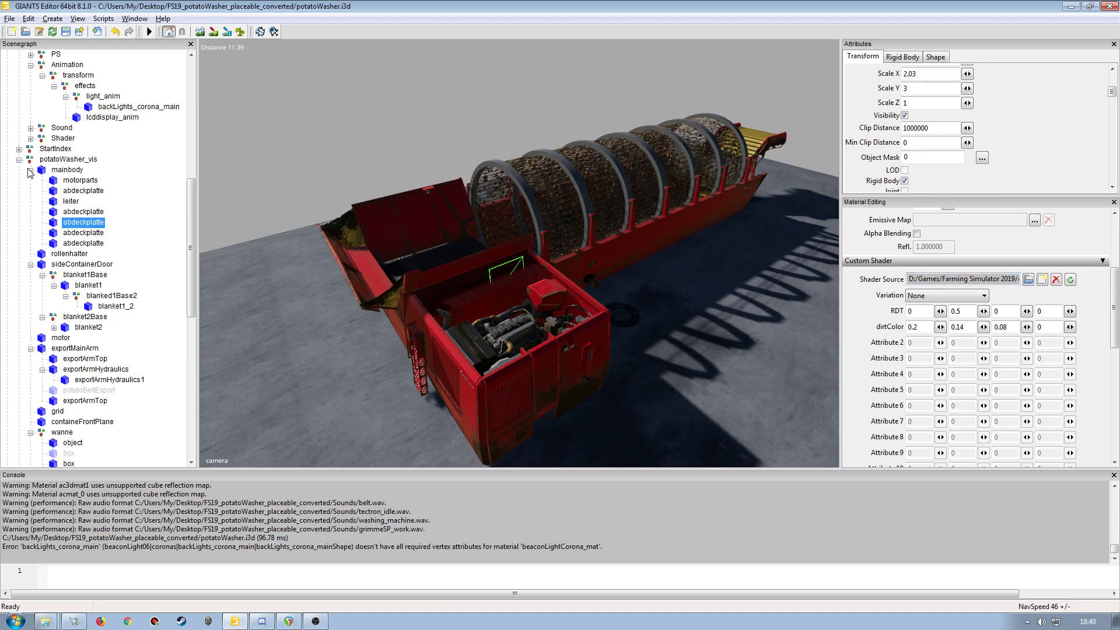
# - Select decal_flameable under Rohstoff3 and check its shader values and its place on the washer
pyautogui.click(19, 148)
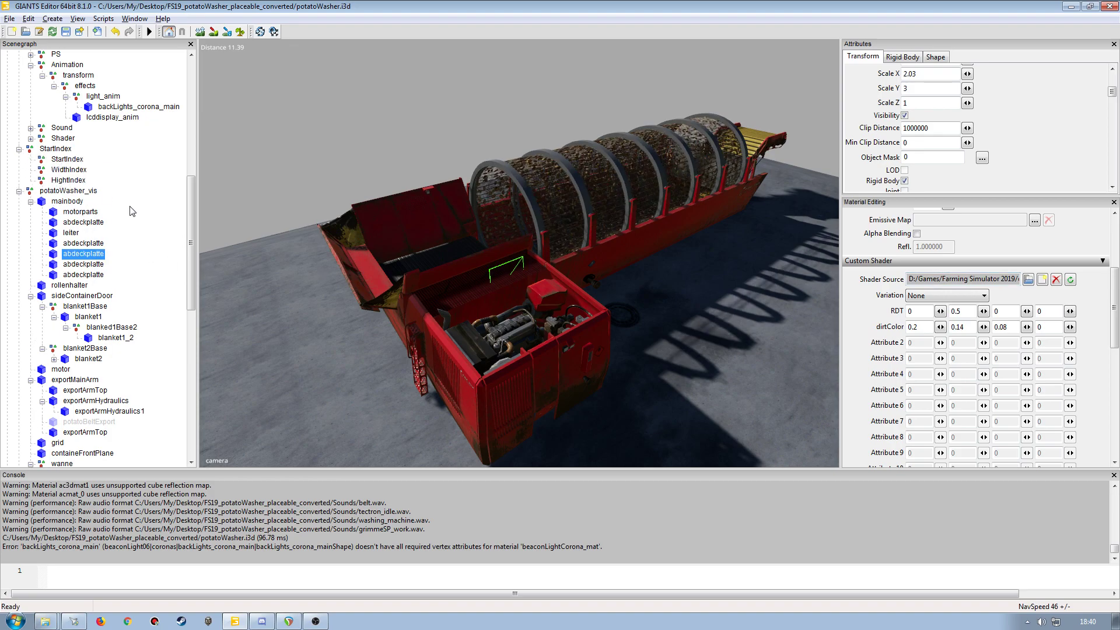
pyautogui.moveTo(188, 267); pyautogui.dragTo(188, 147)
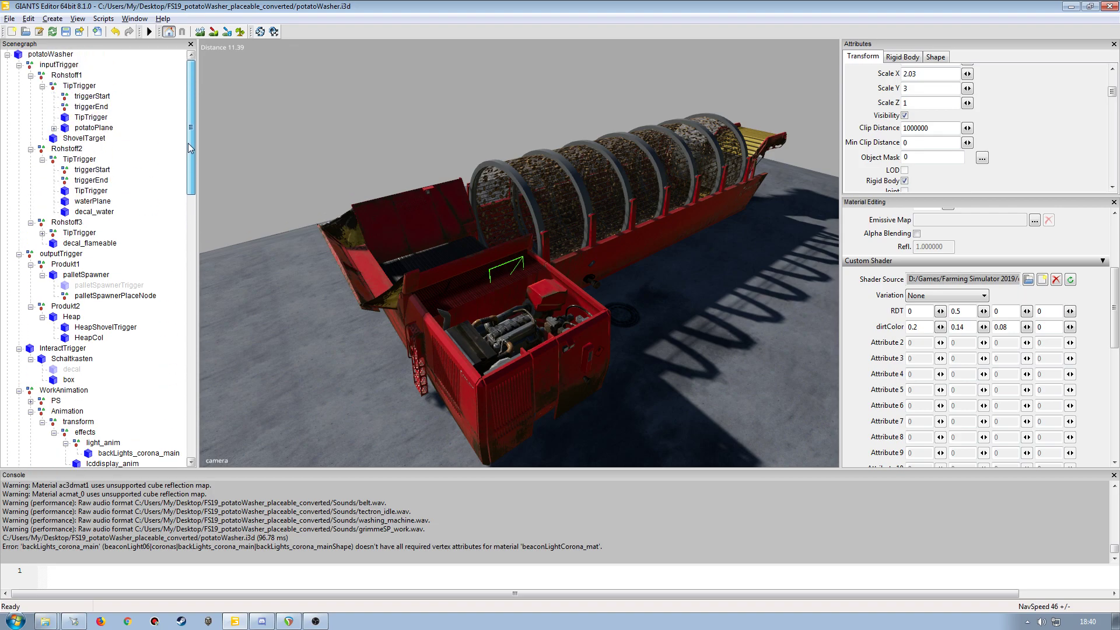
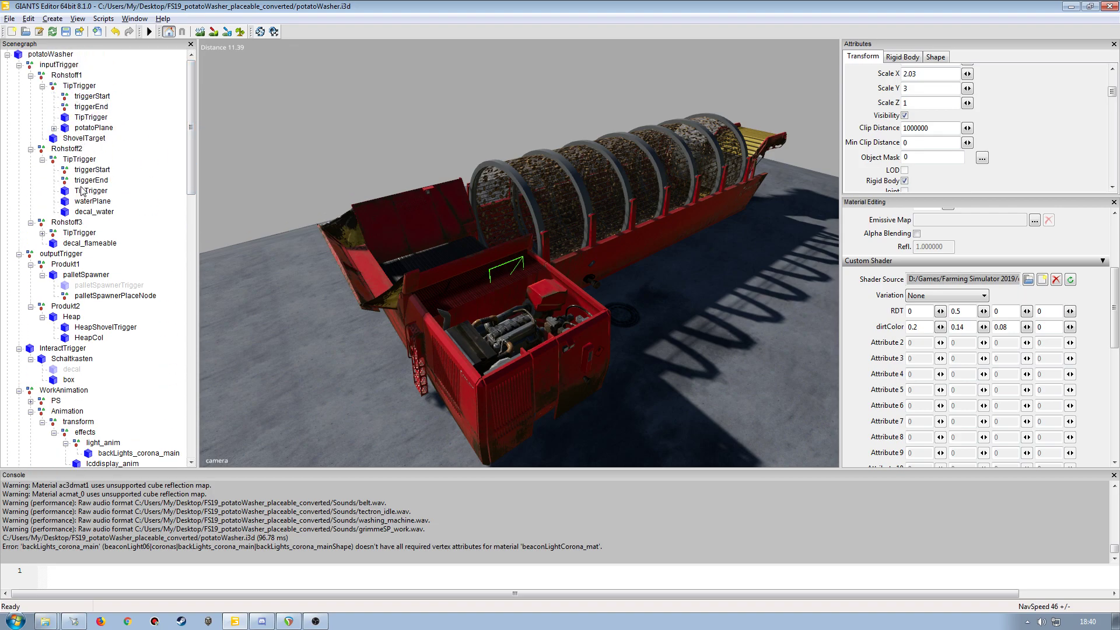
pyautogui.click(89, 244)
pyautogui.moveTo(352, 272); pyautogui.dragTo(457, 234, button='middle')
pyautogui.scroll(3, 456, 235)
pyautogui.moveTo(369, 203); pyautogui.dragTo(406, 332, button='middle')
pyautogui.scroll(-5, 565, 285)
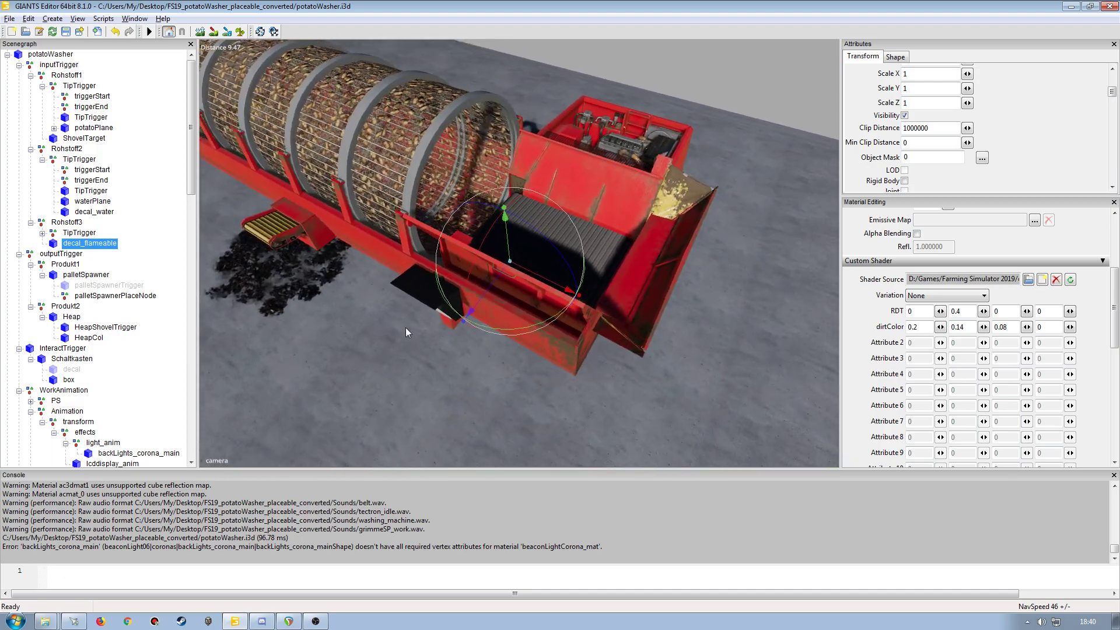
# - Inspect the dirt on the red hopper panels up close and view the whole washer from the loading side
pyautogui.click(402, 304)
pyautogui.scroll(5, 398, 274)
pyautogui.moveTo(397, 252); pyautogui.dragTo(556, 230, button='middle')
pyautogui.scroll(-5, 547, 229)
pyautogui.scroll(5, 551, 239)
pyautogui.scroll(2, 621, 207)
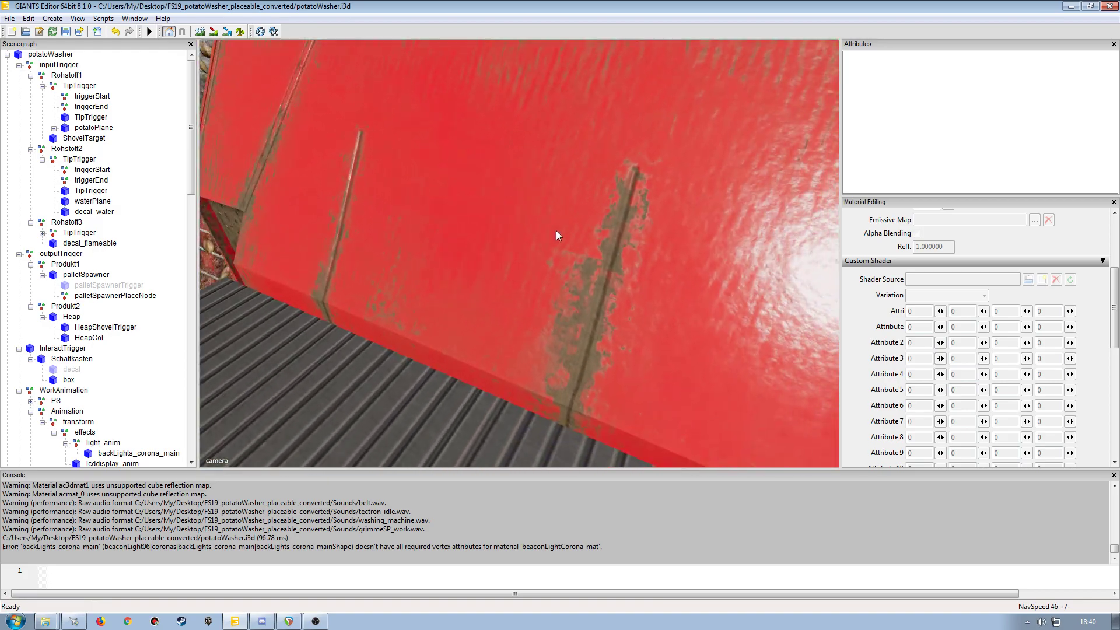
pyautogui.scroll(-5, 555, 230)
pyautogui.moveTo(477, 243); pyautogui.dragTo(489, 251, button='middle')
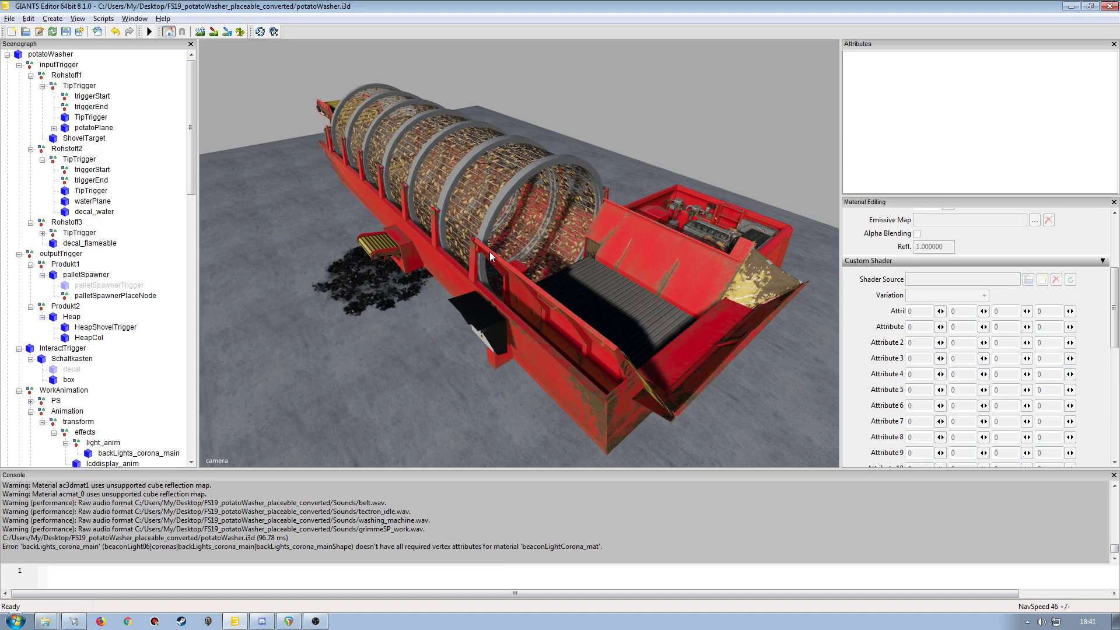
# - Save the potatoWasher.i3d scene and close the editor, declining the additional save
pyautogui.click(67, 34)
pyautogui.click(1110, 7)
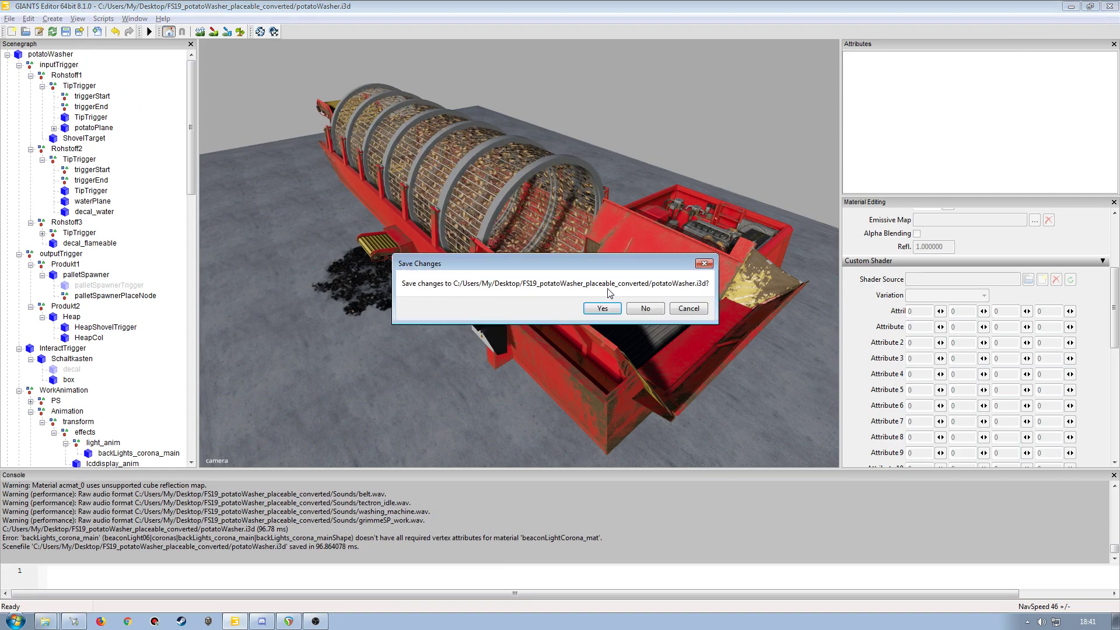
pyautogui.click(642, 308)
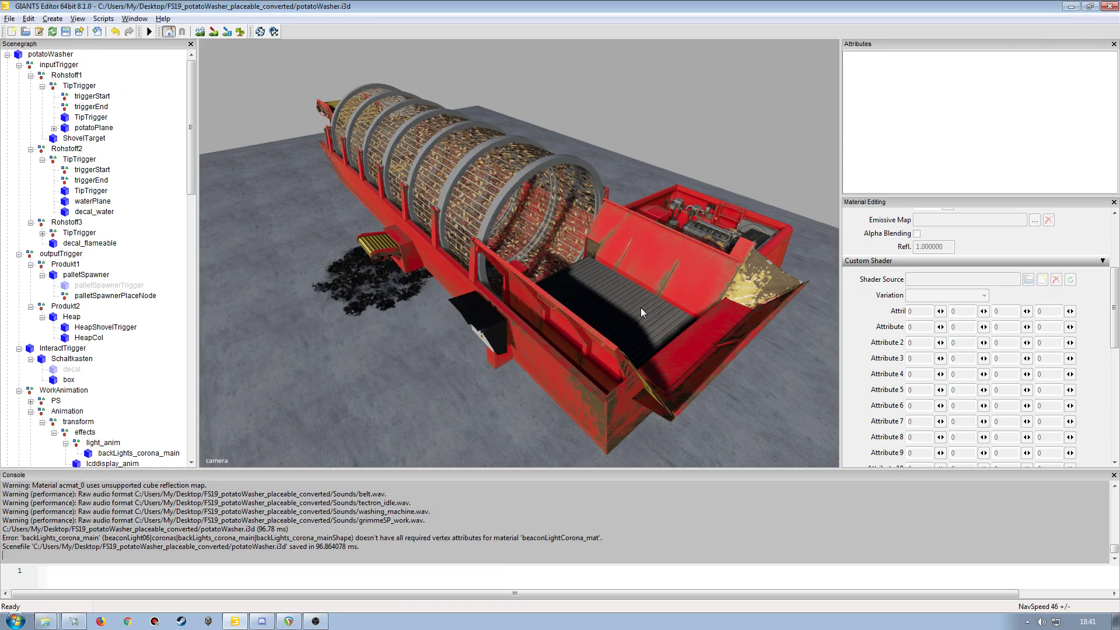
pyautogui.click(825, 79)
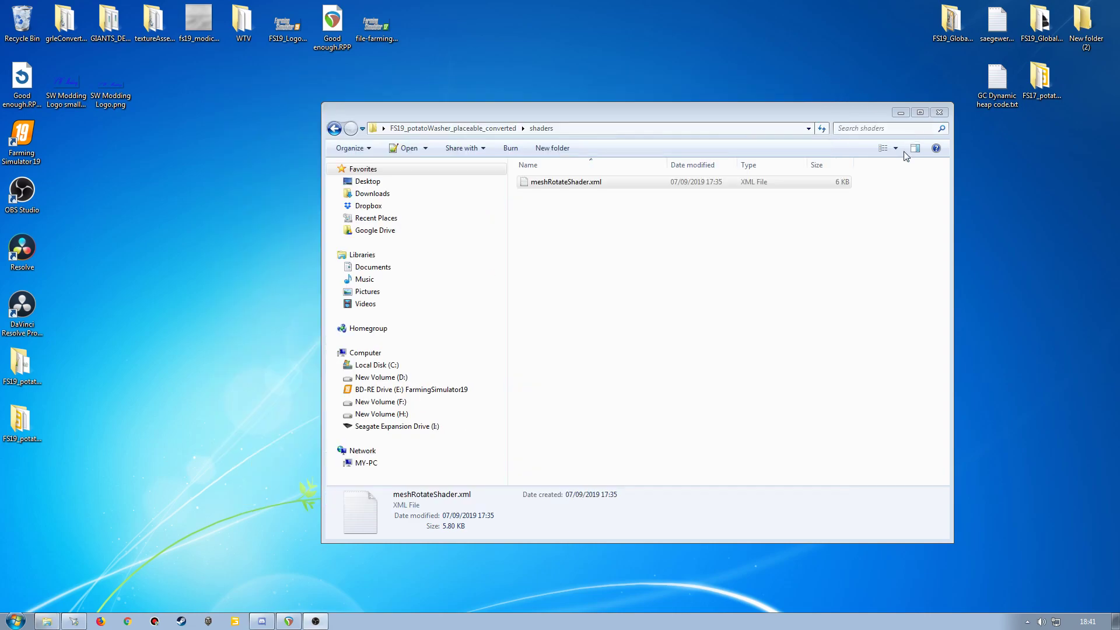
# - Reopen potatoWasher.i3d from the FS19_potatoWasher_placeable_converted folder with GIANTS Editor version 8.1.0
pyautogui.click(439, 128)
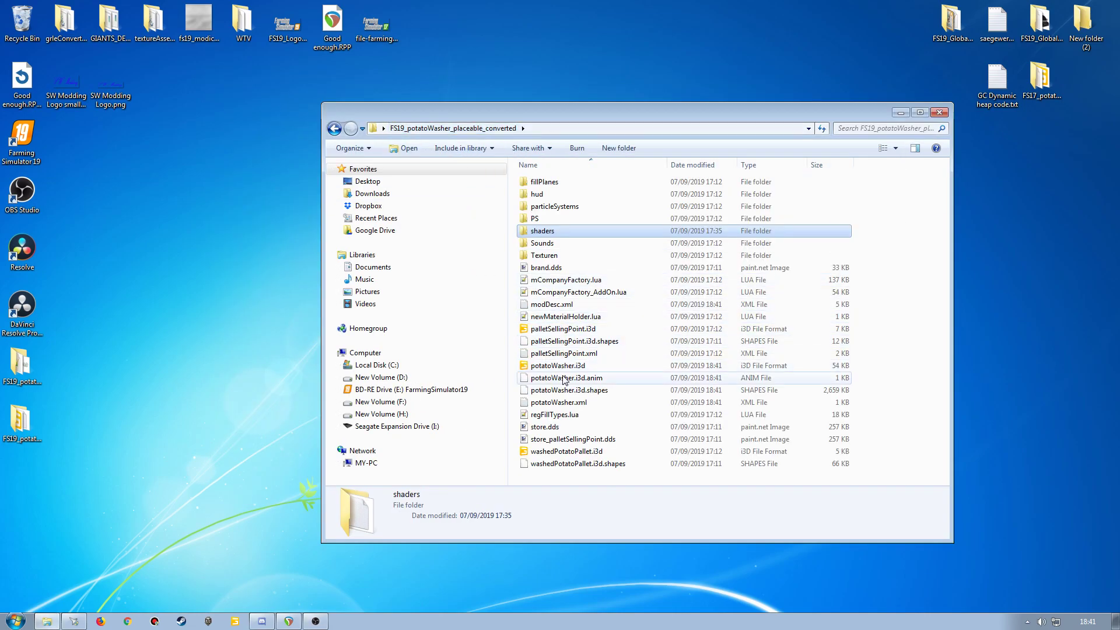
pyautogui.moveTo(572, 113); pyautogui.dragTo(481, 114)
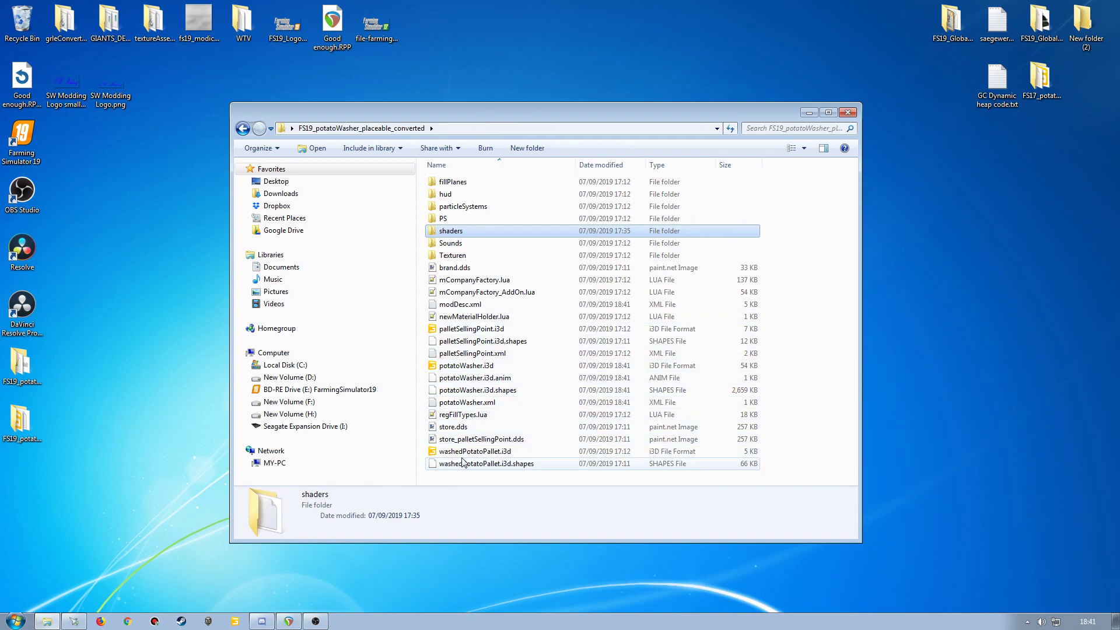
pyautogui.doubleClick(464, 367)
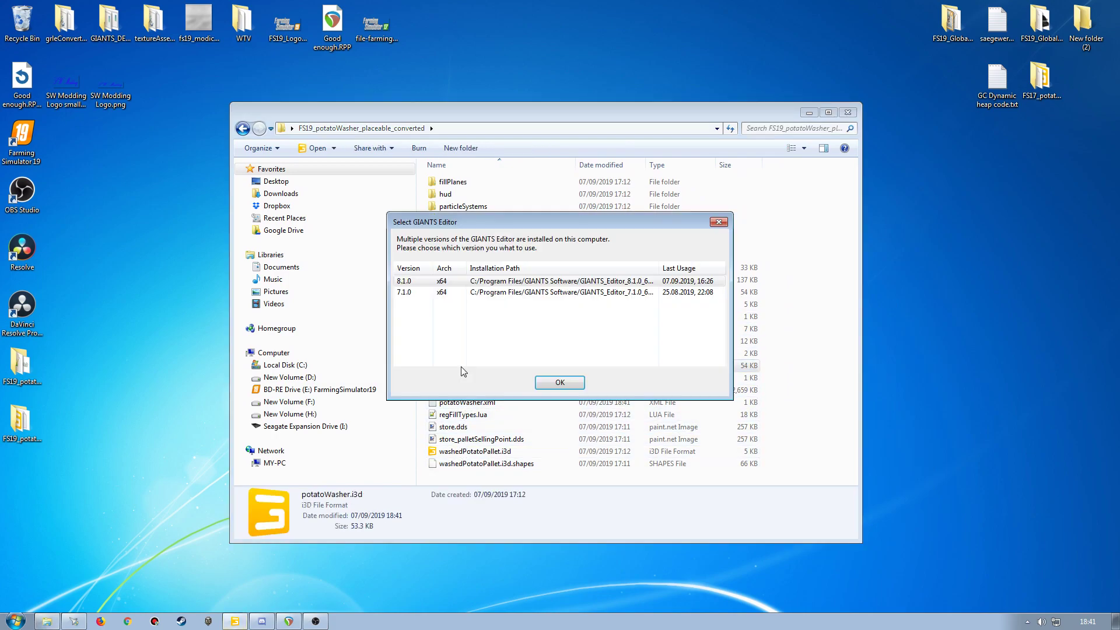
pyautogui.click(559, 383)
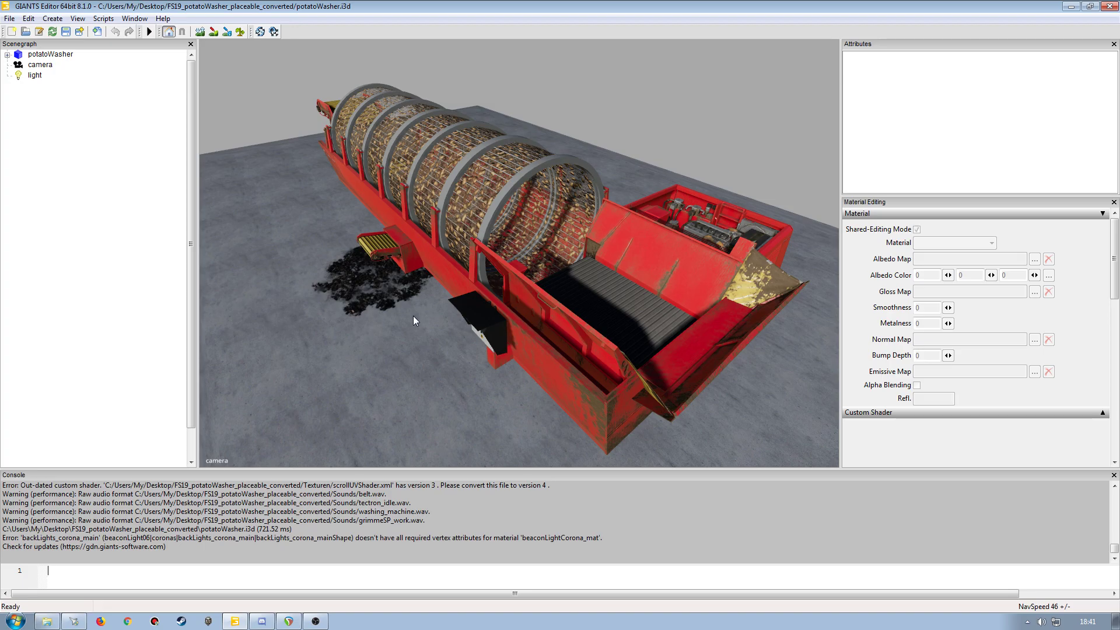
# - Enlarge the console area and read the errors and warnings logged when the scene loaded
pyautogui.keyDown('alt'); pyautogui.moveTo(419, 309); pyautogui.dragTo(397, 258); pyautogui.keyUp('alt')
pyautogui.scroll(3, 410, 269)
pyautogui.scroll(5, 568, 292)
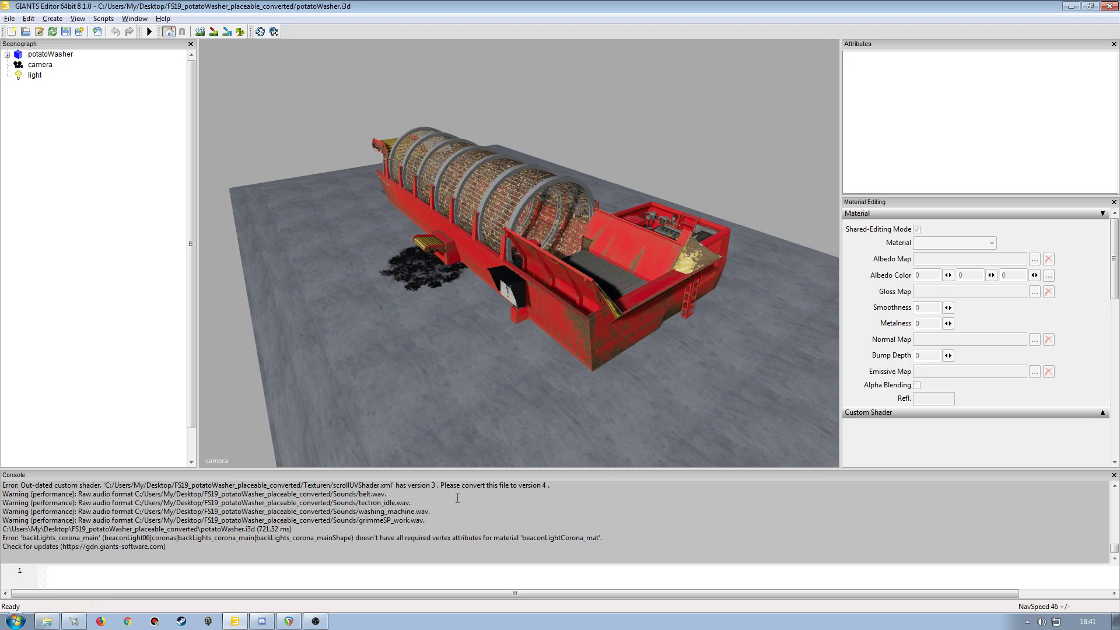
pyautogui.moveTo(457, 468); pyautogui.dragTo(458, 409)
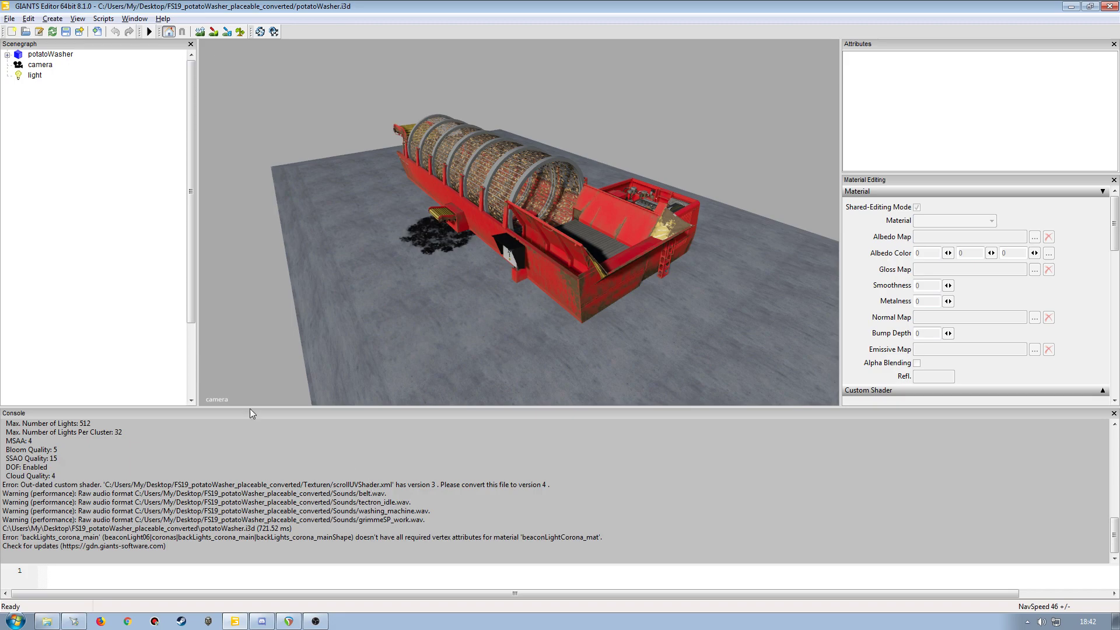
# - Expand potatoWasher's WorkAnimation group down to effects and check the material of lcddisplay_anim
pyautogui.click(7, 55)
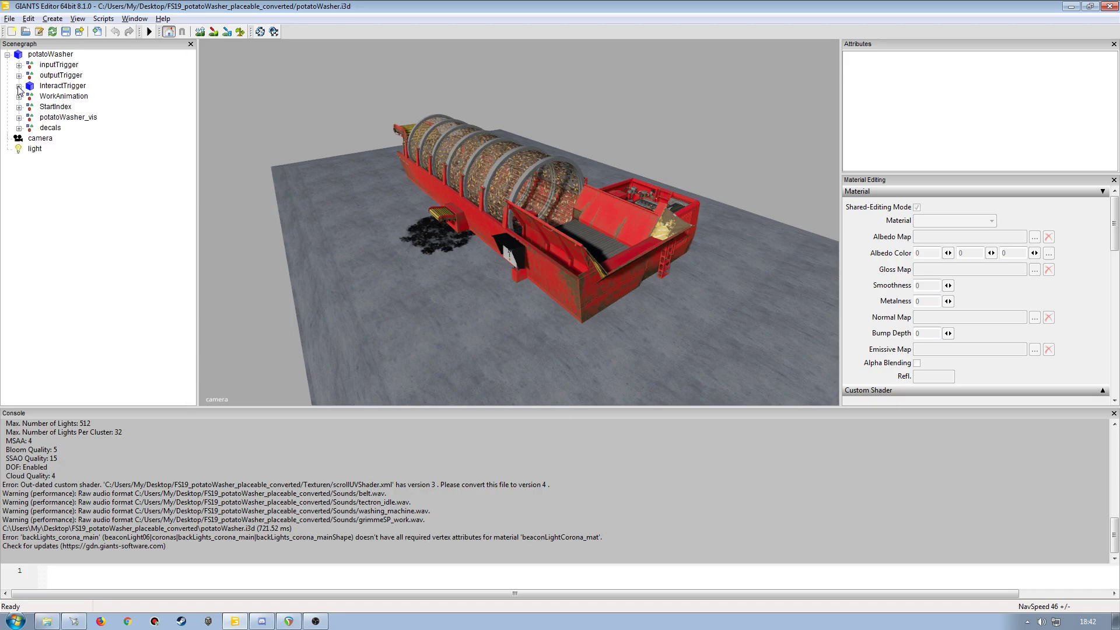
pyautogui.click(19, 117)
pyautogui.click(19, 118)
pyautogui.click(20, 97)
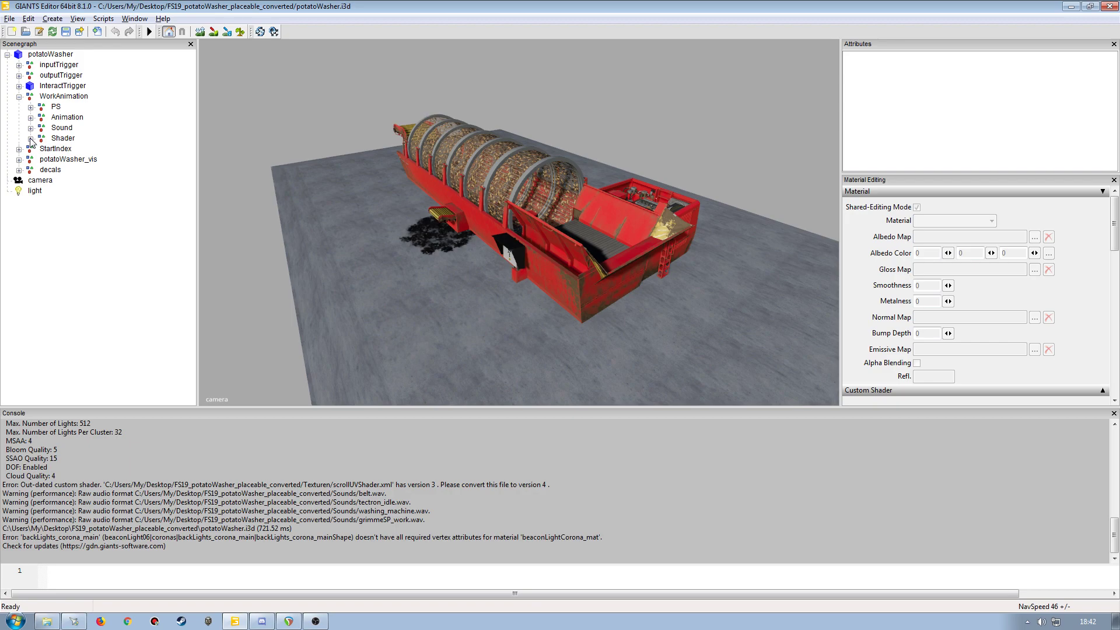
pyautogui.click(30, 117)
pyautogui.click(42, 128)
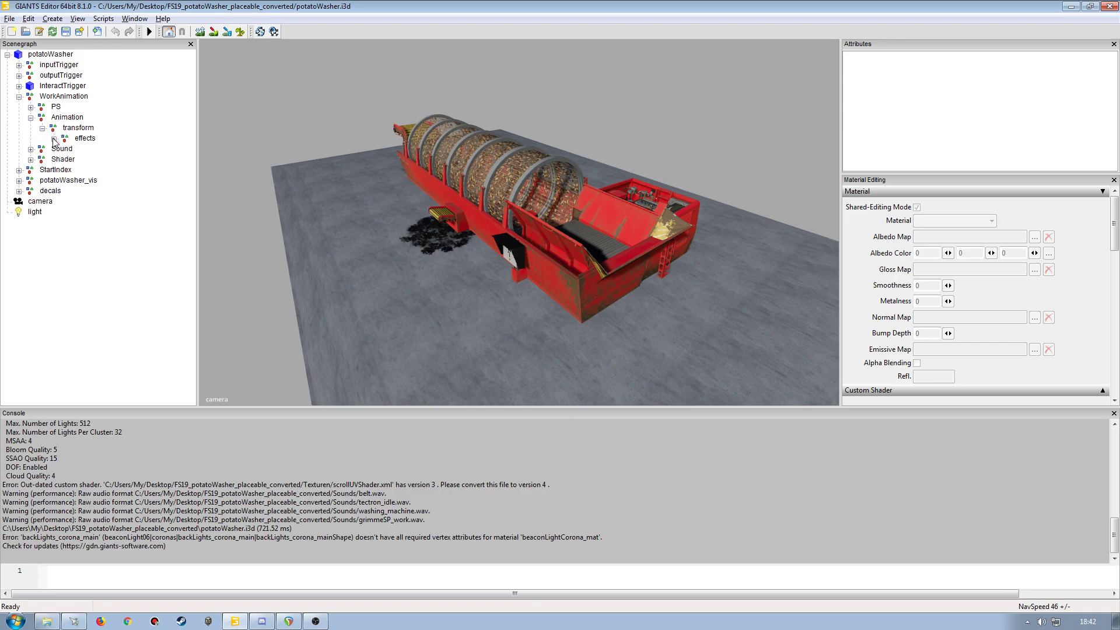
pyautogui.click(53, 138)
pyautogui.click(89, 161)
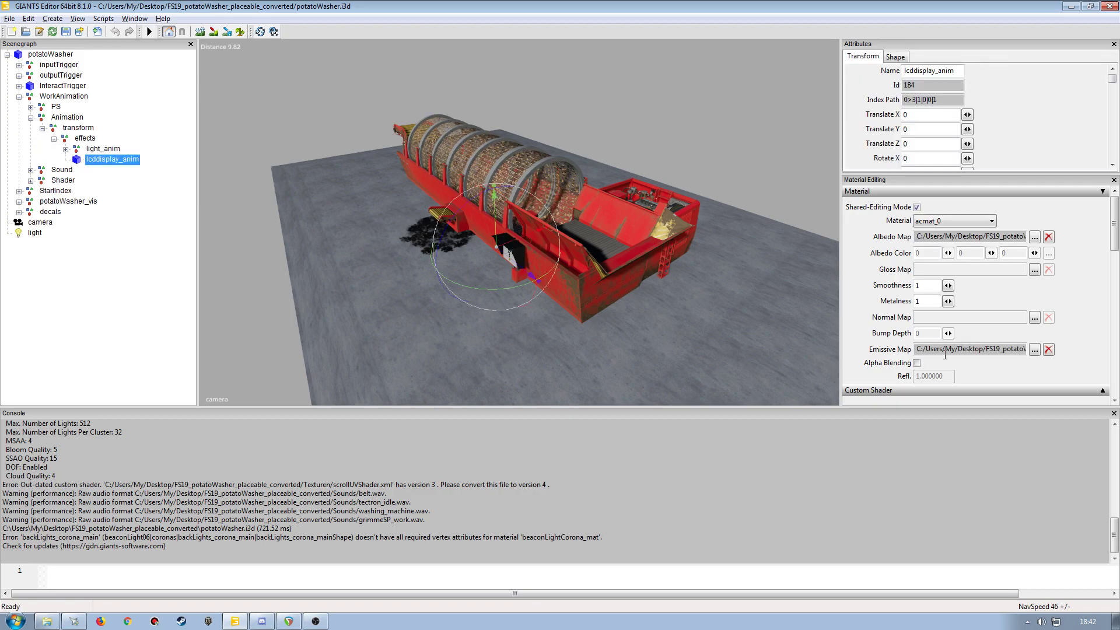
# - Show the custom shader settings and check them for lcddisplay_anim and backLights_corona_main
pyautogui.scroll(-3, 1113, 245)
pyautogui.click(1104, 297)
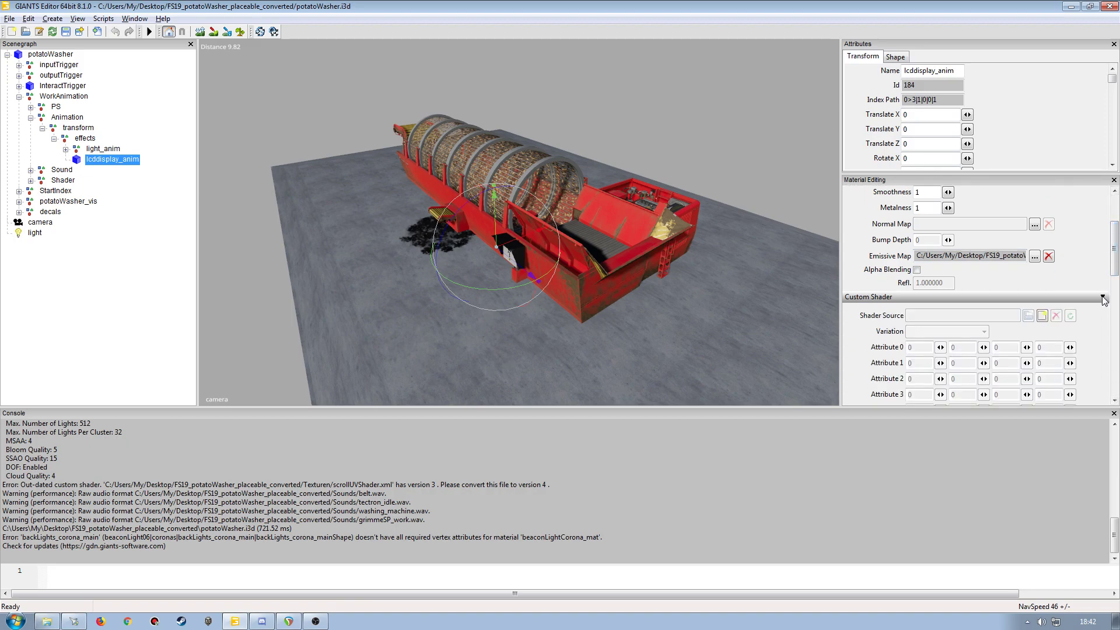
pyautogui.click(66, 149)
pyautogui.click(103, 160)
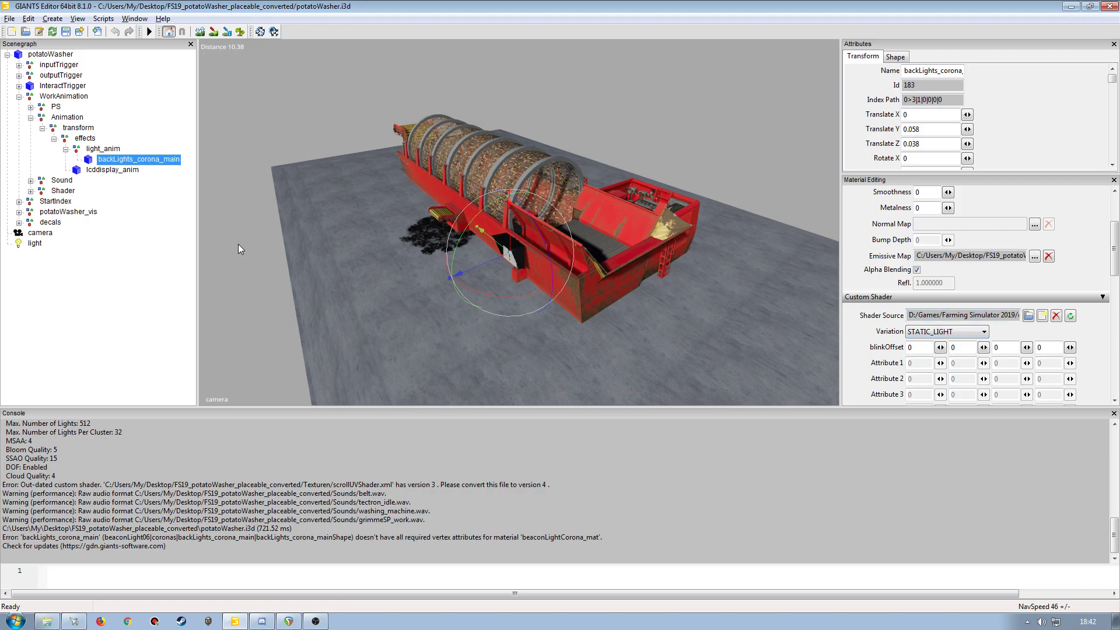
# - Collapse the Animation group, expand the Shader group, and check the custom shader of each belt mesh under belt1 to belt4
pyautogui.click(53, 139)
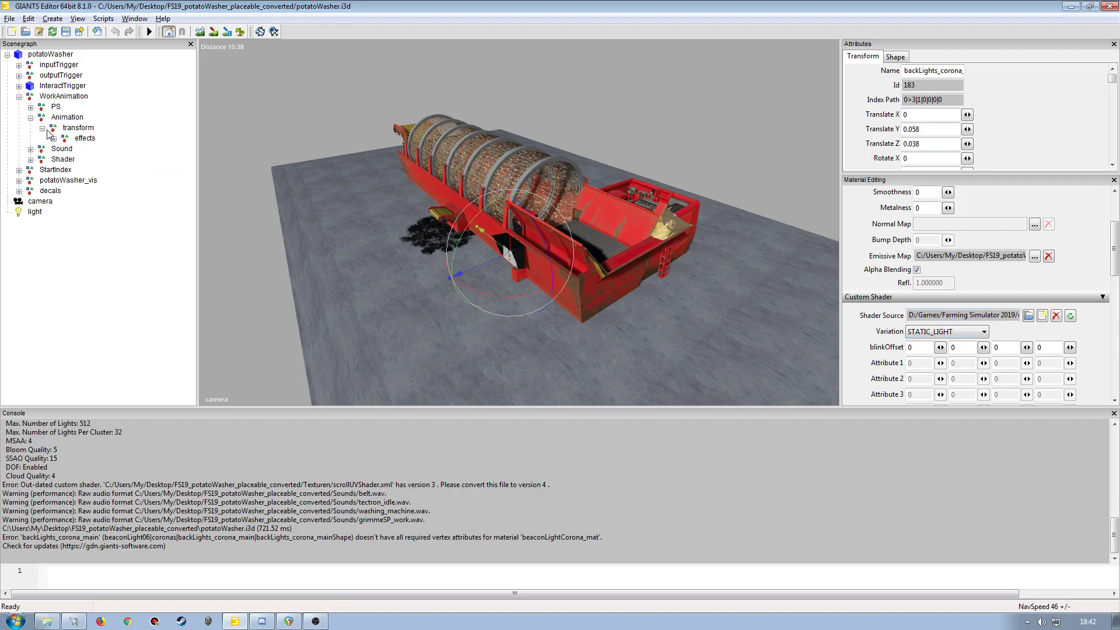
pyautogui.click(30, 118)
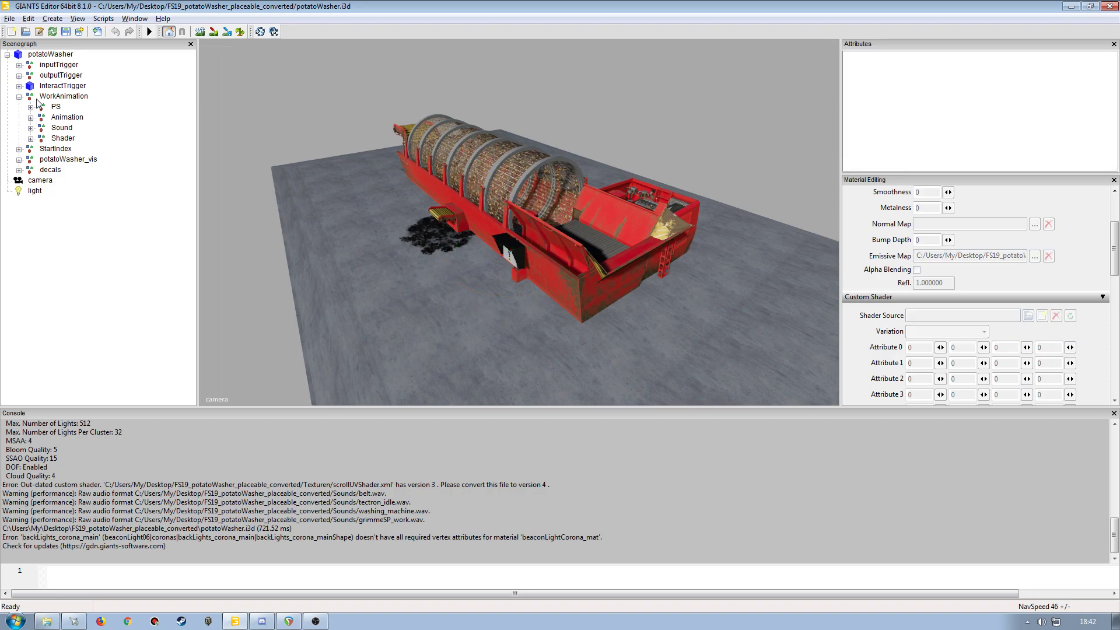
pyautogui.click(30, 138)
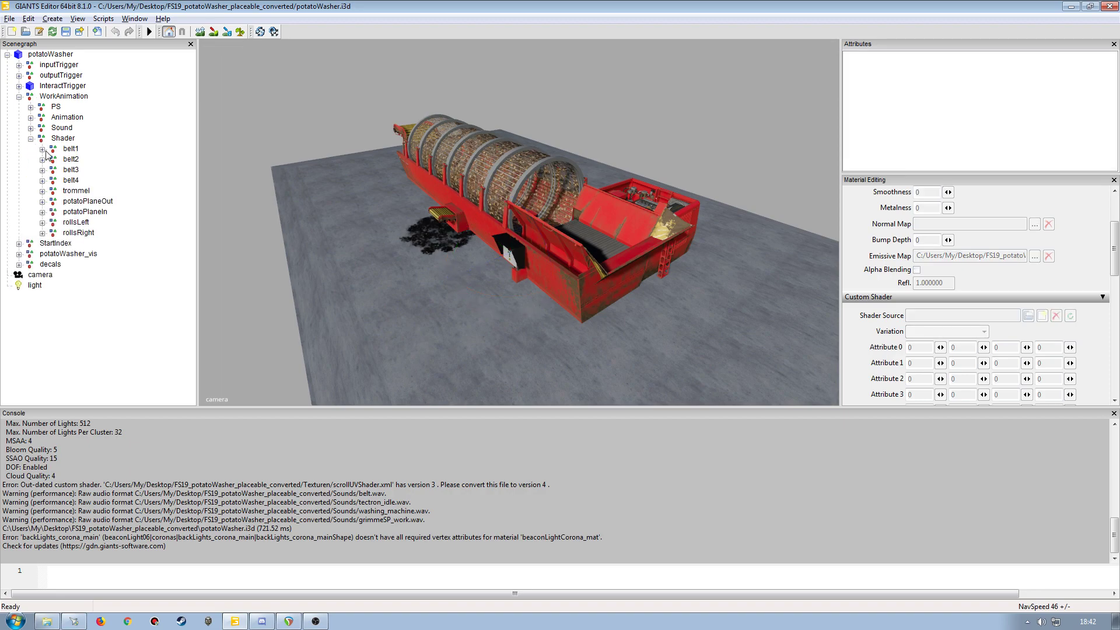
pyautogui.click(42, 150)
pyautogui.click(82, 160)
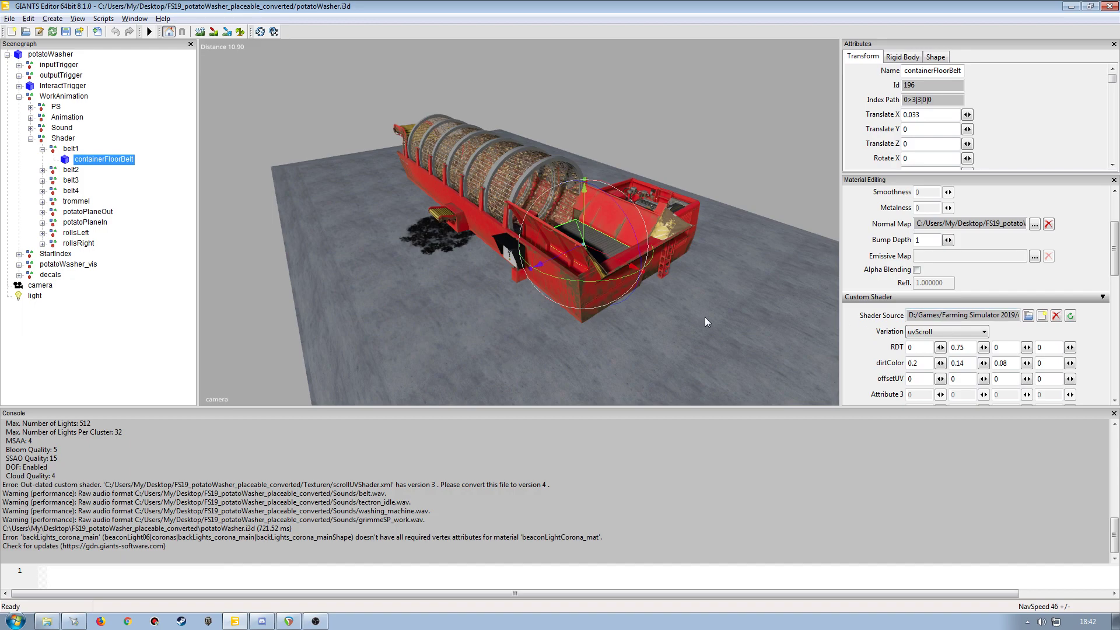
pyautogui.click(42, 170)
pyautogui.click(88, 181)
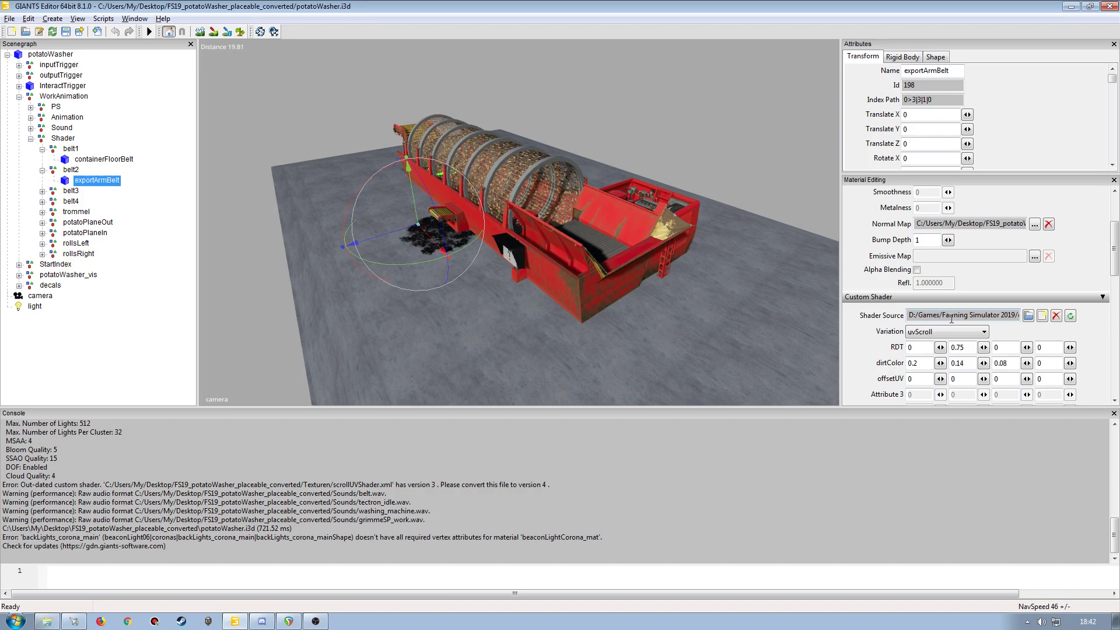
pyautogui.click(42, 191)
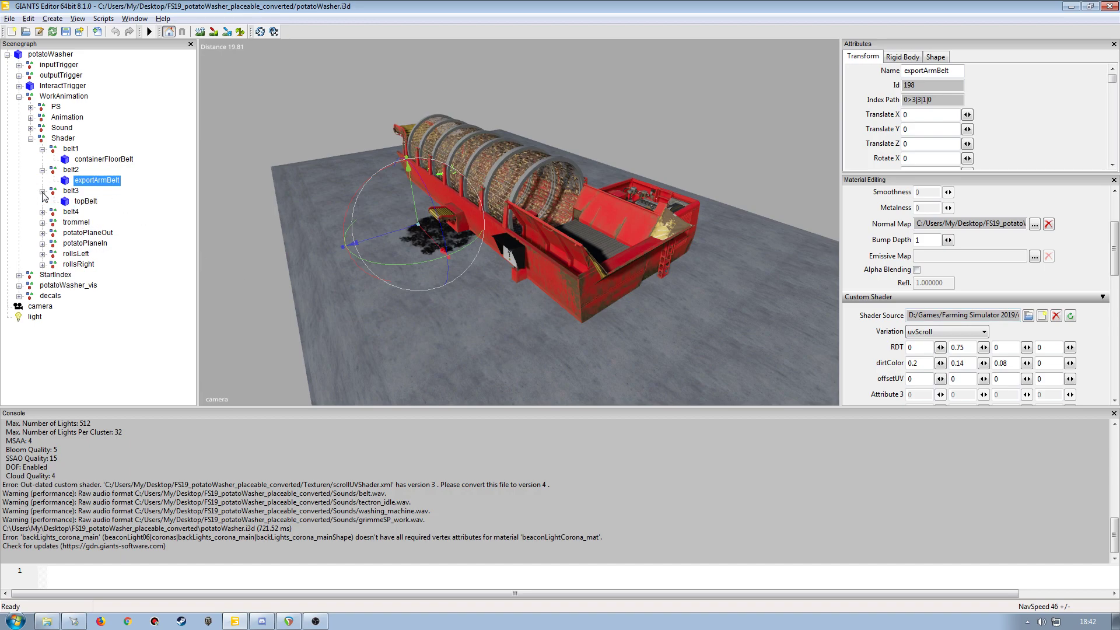
pyautogui.click(89, 204)
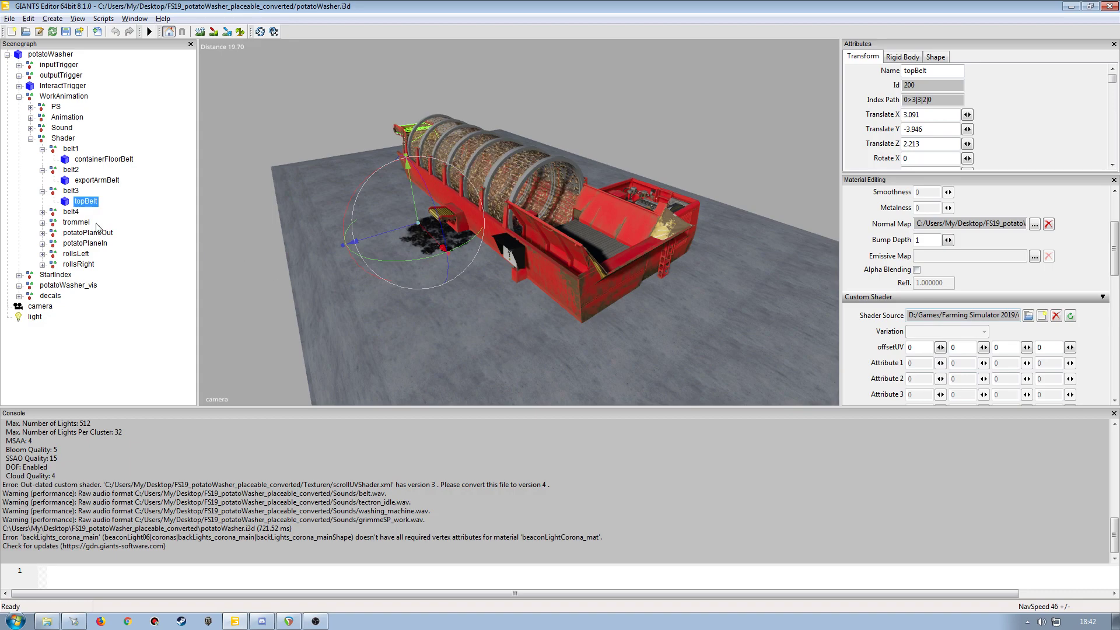
pyautogui.click(42, 212)
pyautogui.click(85, 222)
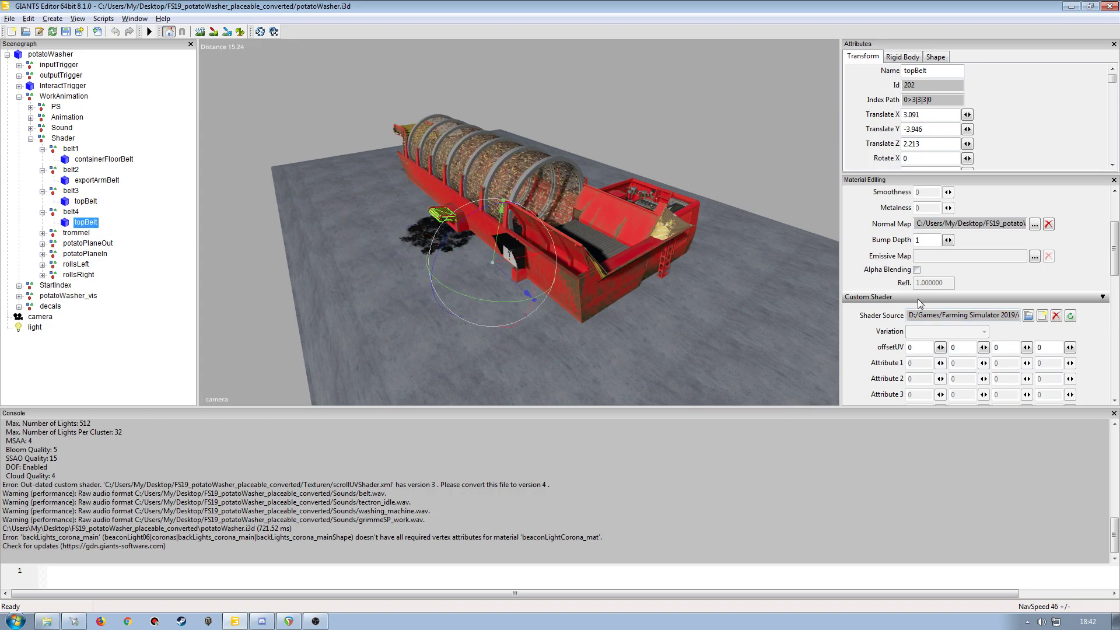
# - Check the custom shader source of the meshes under trommel, potatoPlaneOut, potatoPlaneIn, rollsLeft and rollsRight
pyautogui.click(42, 233)
pyautogui.click(87, 243)
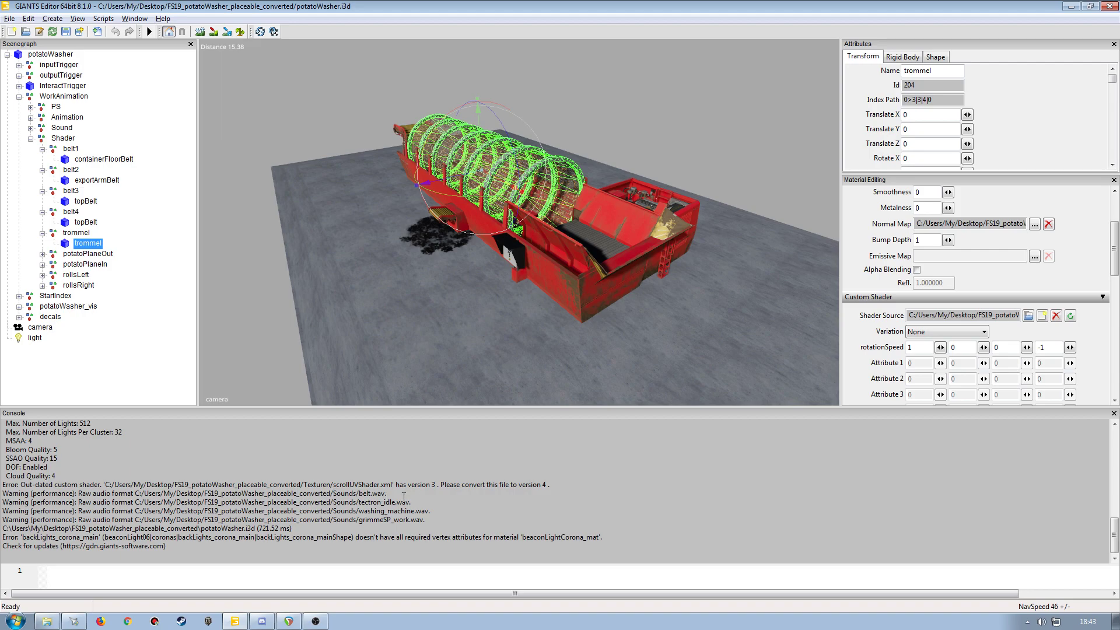
pyautogui.click(42, 254)
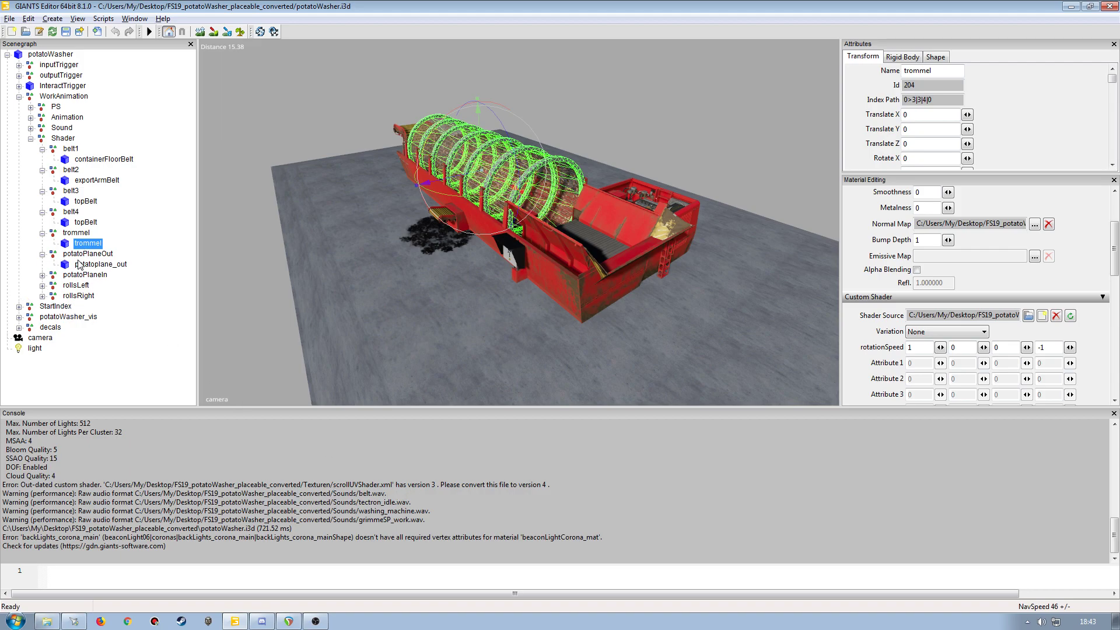
pyautogui.click(99, 265)
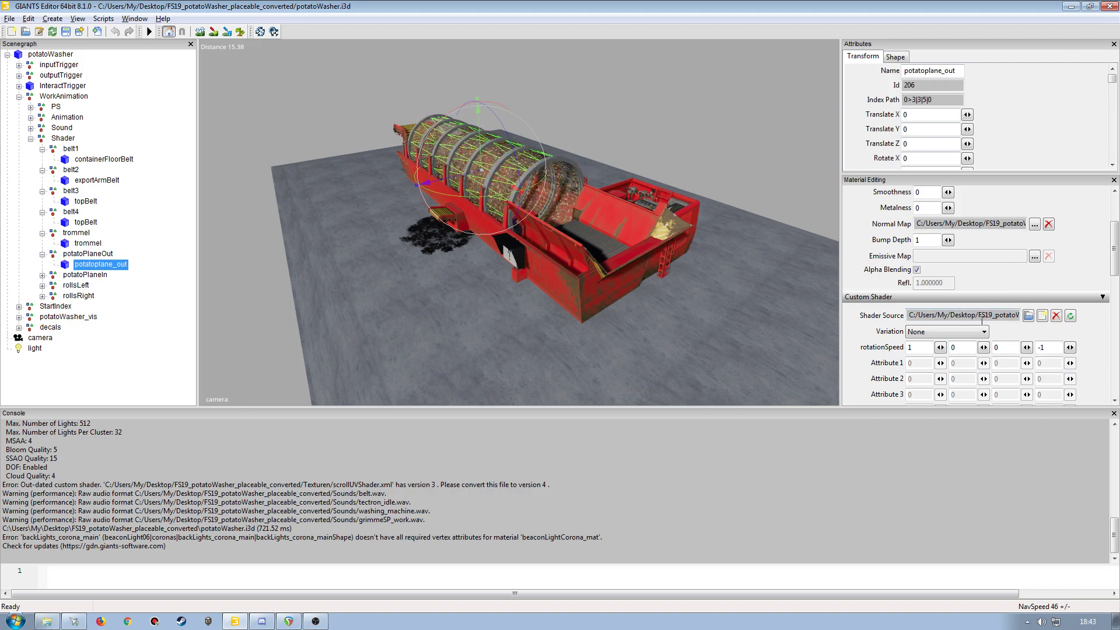
pyautogui.click(42, 275)
pyautogui.click(92, 286)
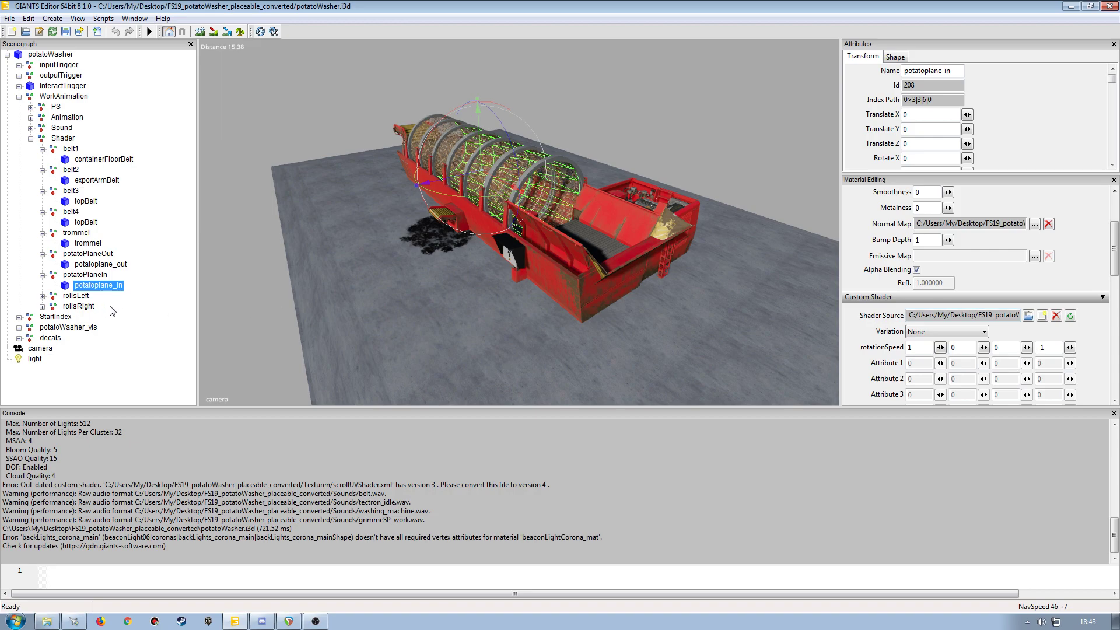
pyautogui.click(42, 296)
pyautogui.click(81, 307)
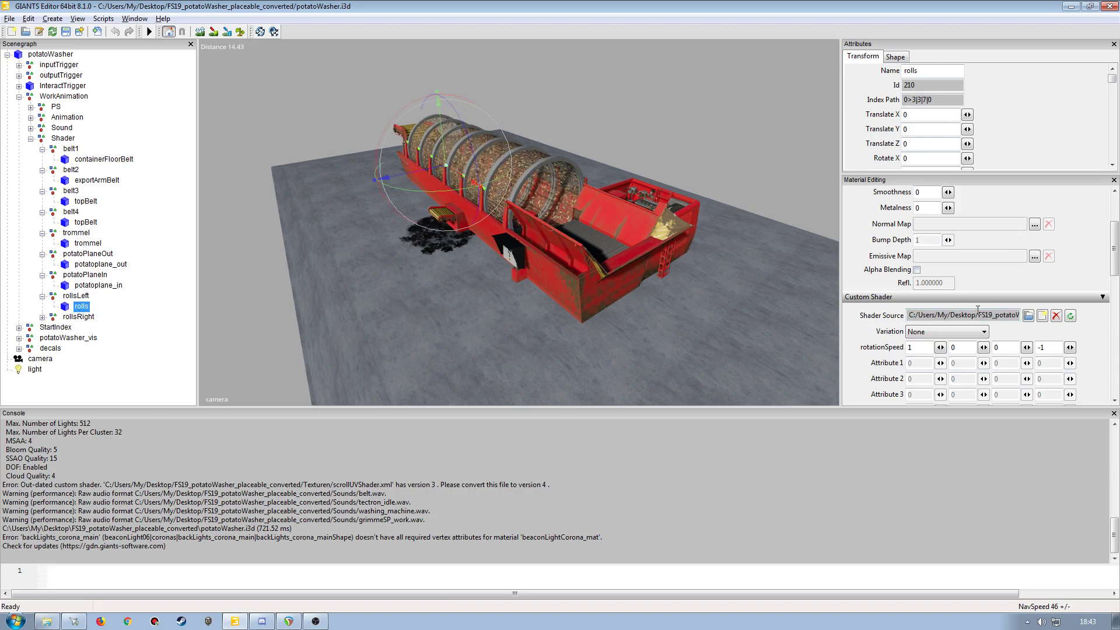
pyautogui.click(42, 316)
pyautogui.click(73, 328)
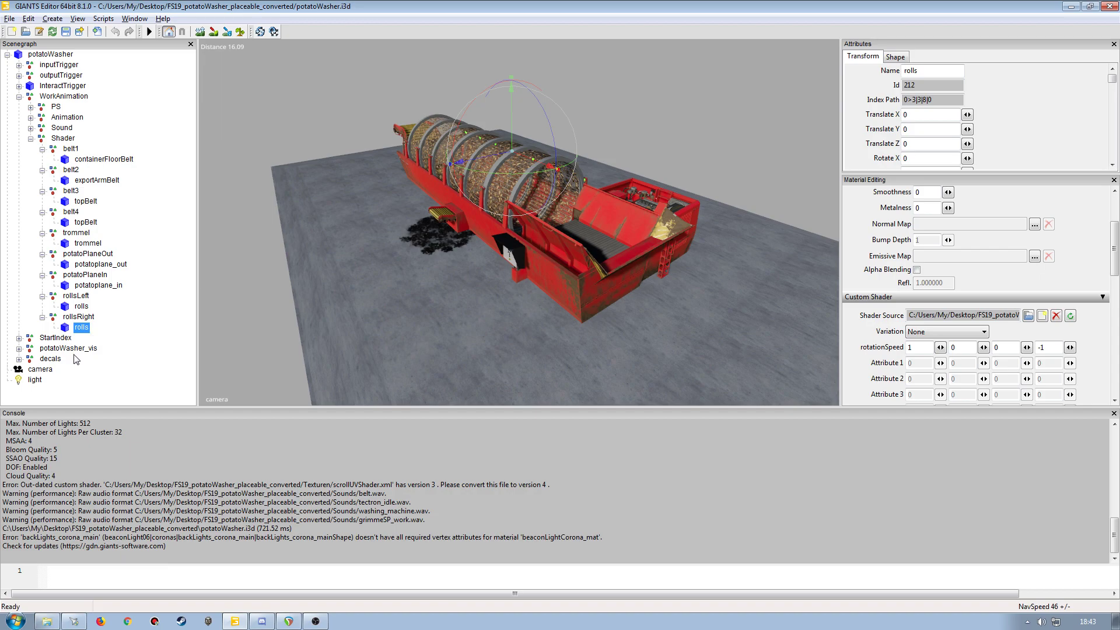
# - Select the potatoWasher_vis group and inspect the machine in the viewport from a higher angle
pyautogui.click(50, 350)
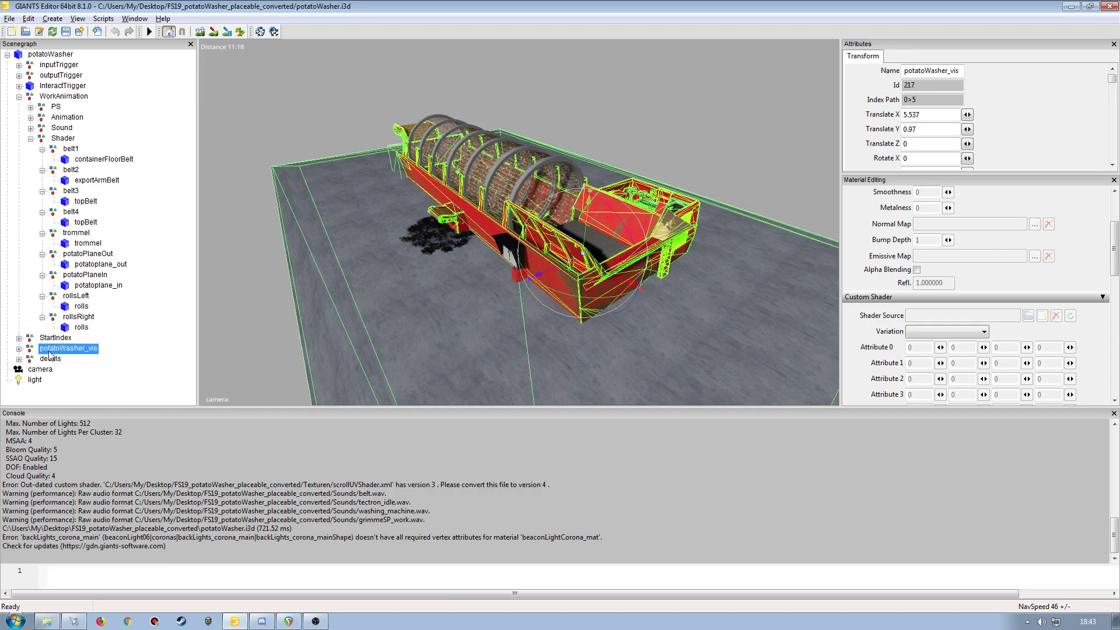
pyautogui.keyDown('alt'); pyautogui.moveTo(397, 190); pyautogui.dragTo(413, 322); pyautogui.keyUp('alt')
pyautogui.scroll(-5, 533, 260)
pyautogui.scroll(3, 458, 293)
pyautogui.scroll(4, 459, 290)
pyautogui.scroll(-5, 472, 270)
pyautogui.scroll(4, 584, 279)
pyautogui.scroll(-5, 477, 288)
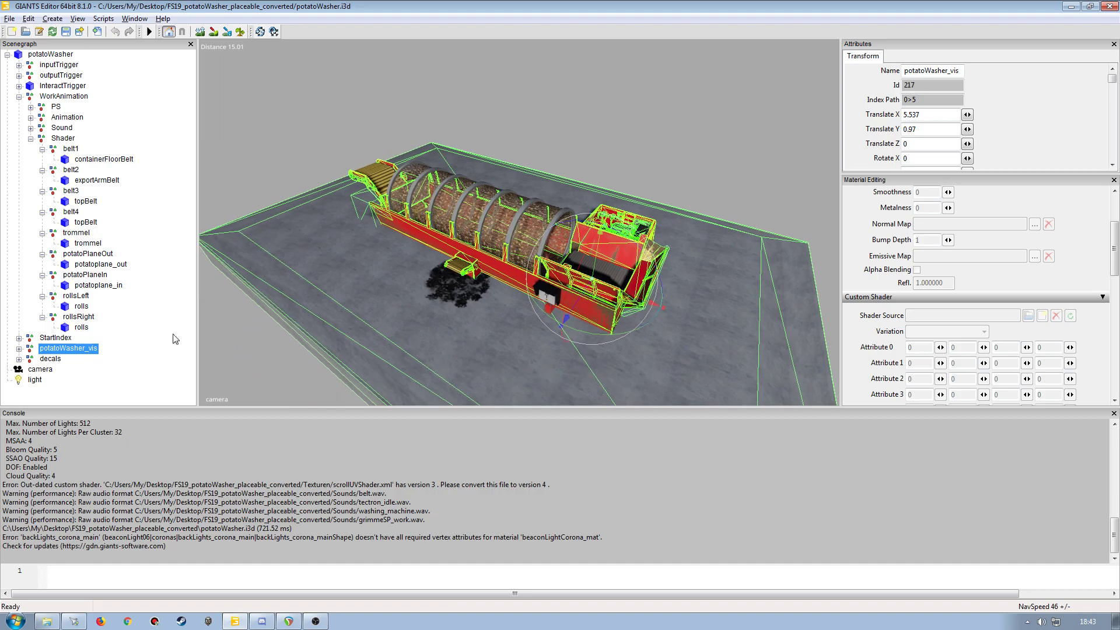
pyautogui.click(19, 349)
pyautogui.click(20, 349)
# - Expand inputTrigger and the TipTrigger groups of Rohstoff1, Rohstoff2 and Rohstoff3 to look through their child objects
pyautogui.click(19, 65)
pyautogui.click(30, 76)
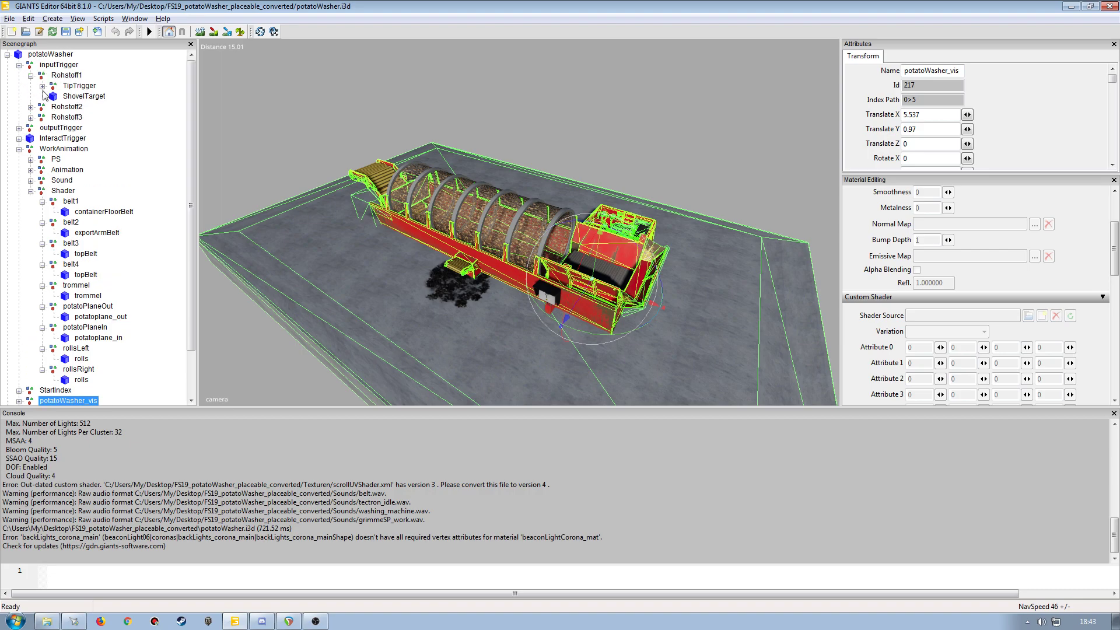
pyautogui.click(40, 88)
pyautogui.click(42, 86)
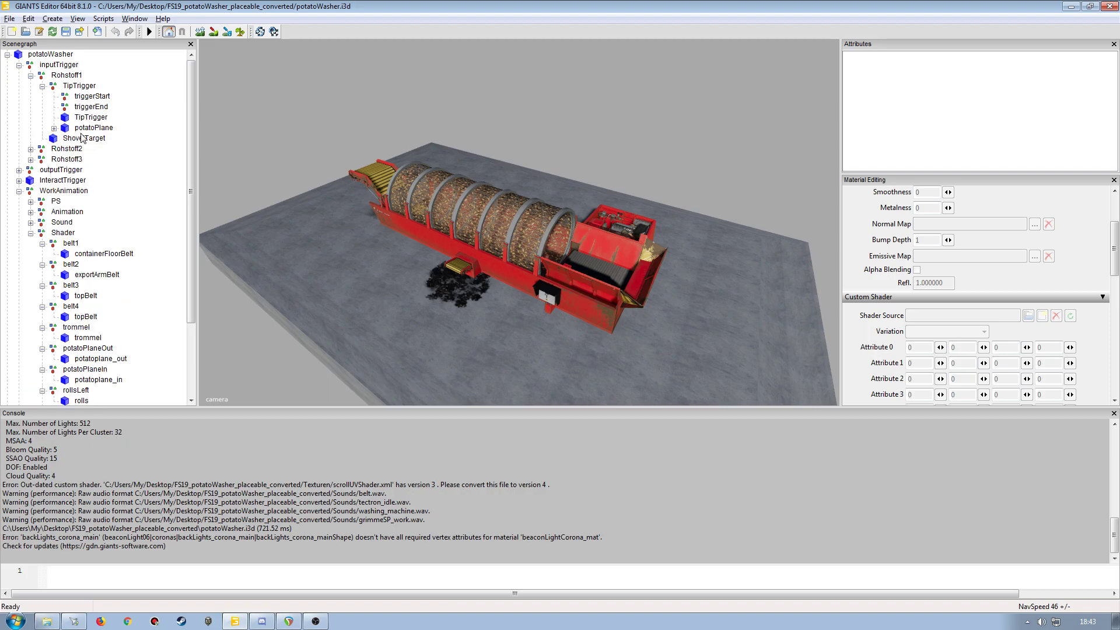
pyautogui.click(31, 150)
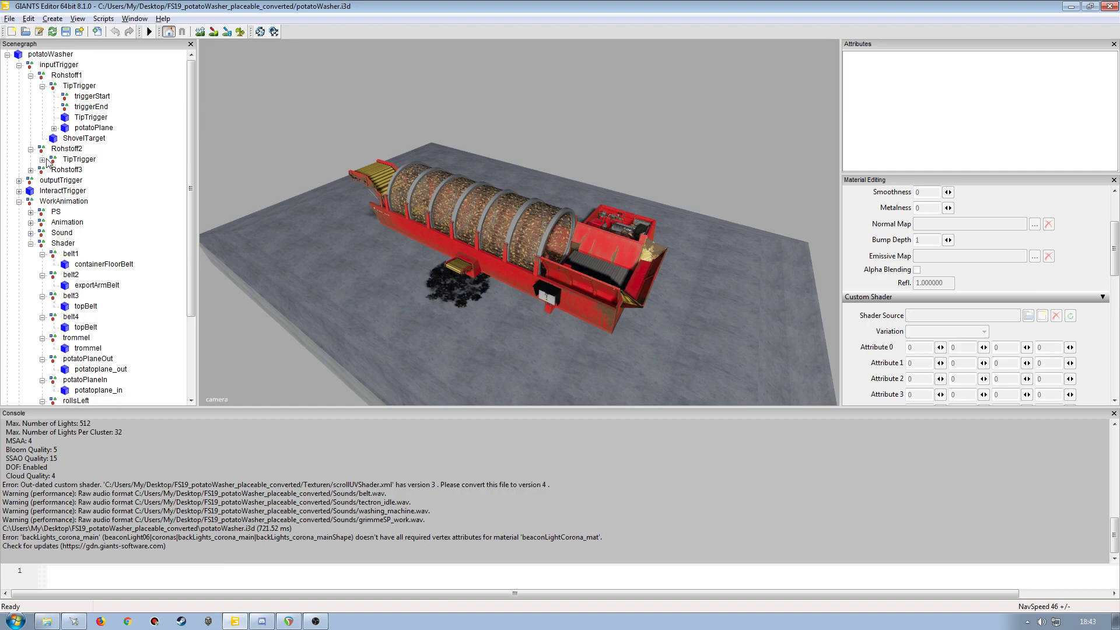
pyautogui.click(43, 160)
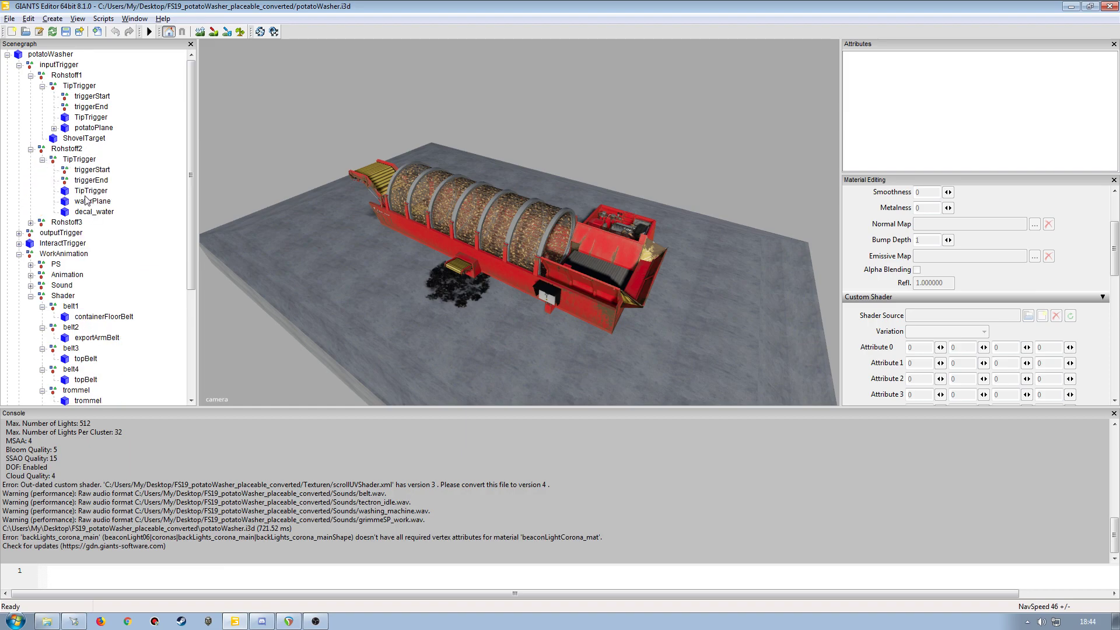
pyautogui.click(30, 223)
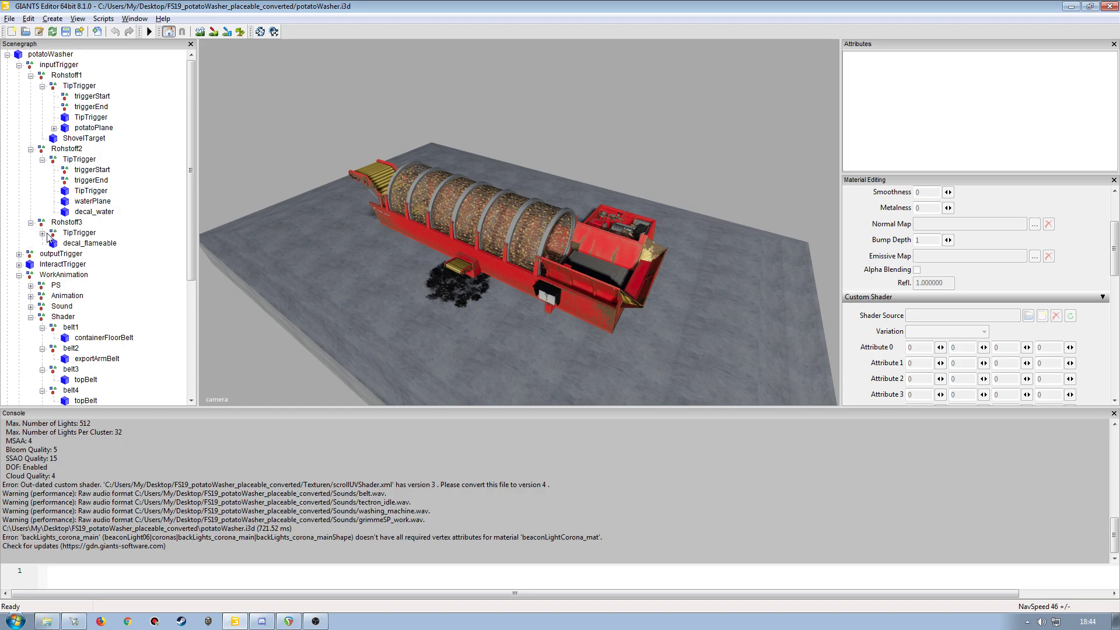
pyautogui.click(43, 233)
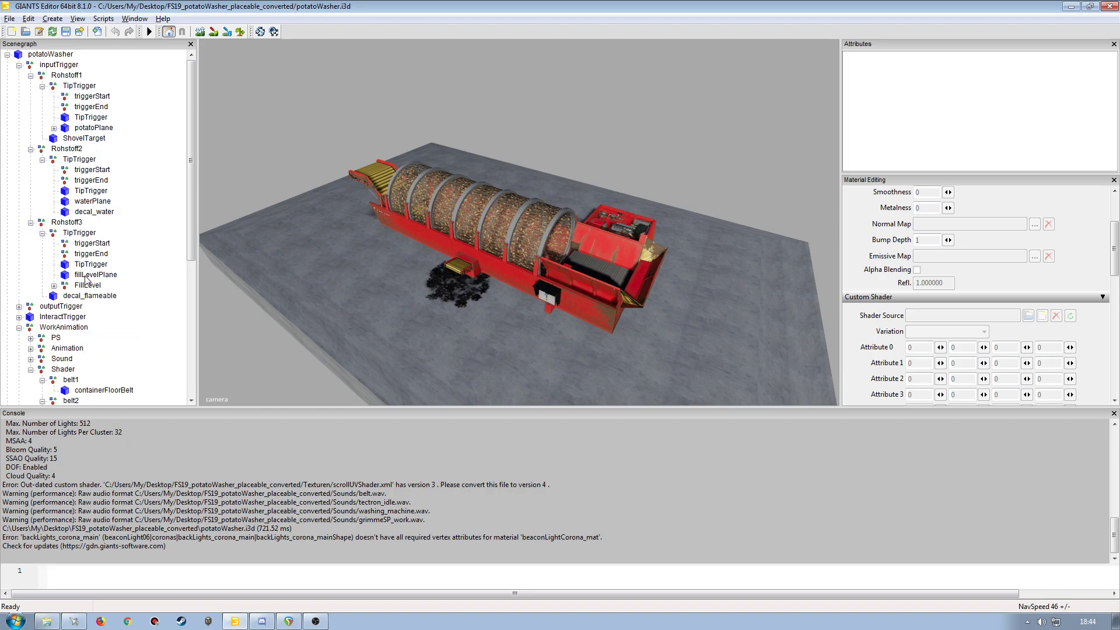
# - Expand outputTrigger and InteractTrigger, and check the materials of the box and decal under Schaltkasten
pyautogui.moveTo(189, 216); pyautogui.dragTo(181, 255)
pyautogui.click(19, 244)
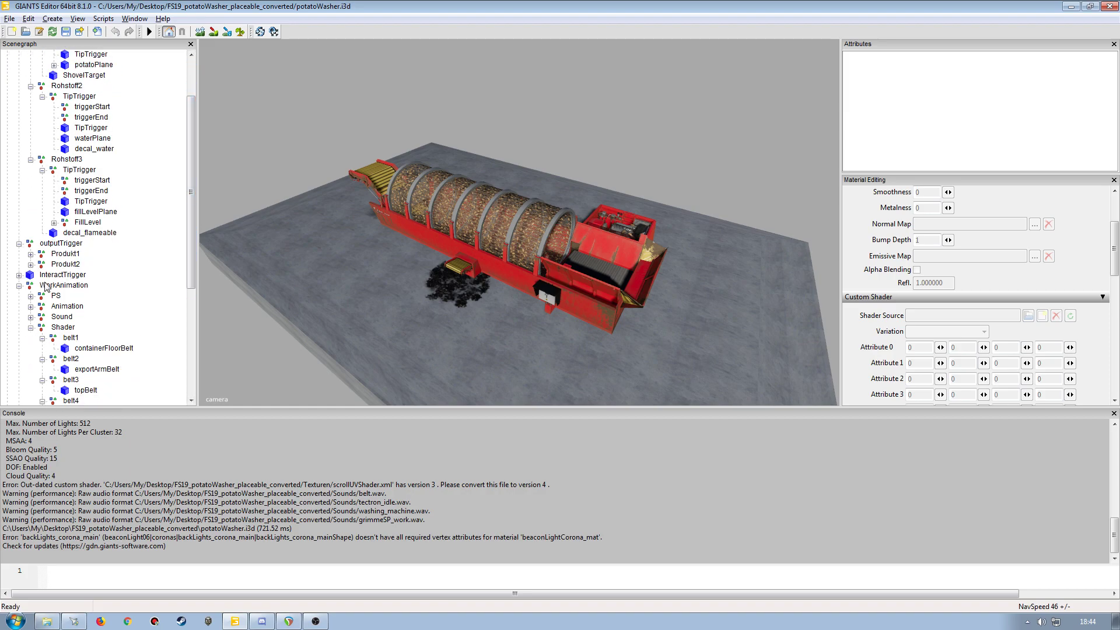
pyautogui.click(18, 275)
pyautogui.click(30, 285)
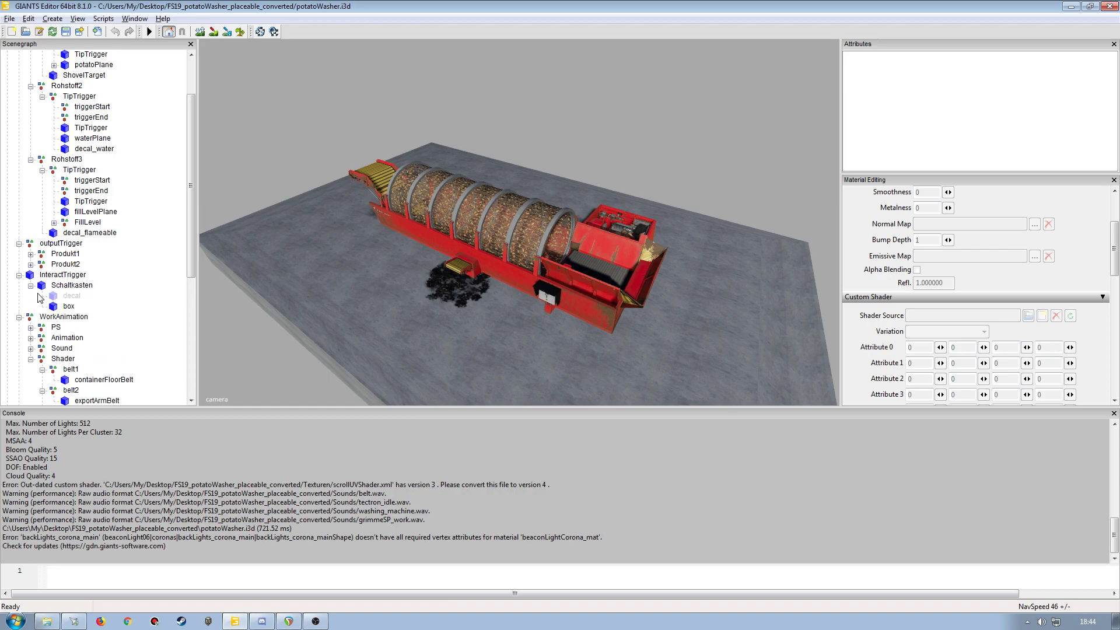
pyautogui.click(66, 306)
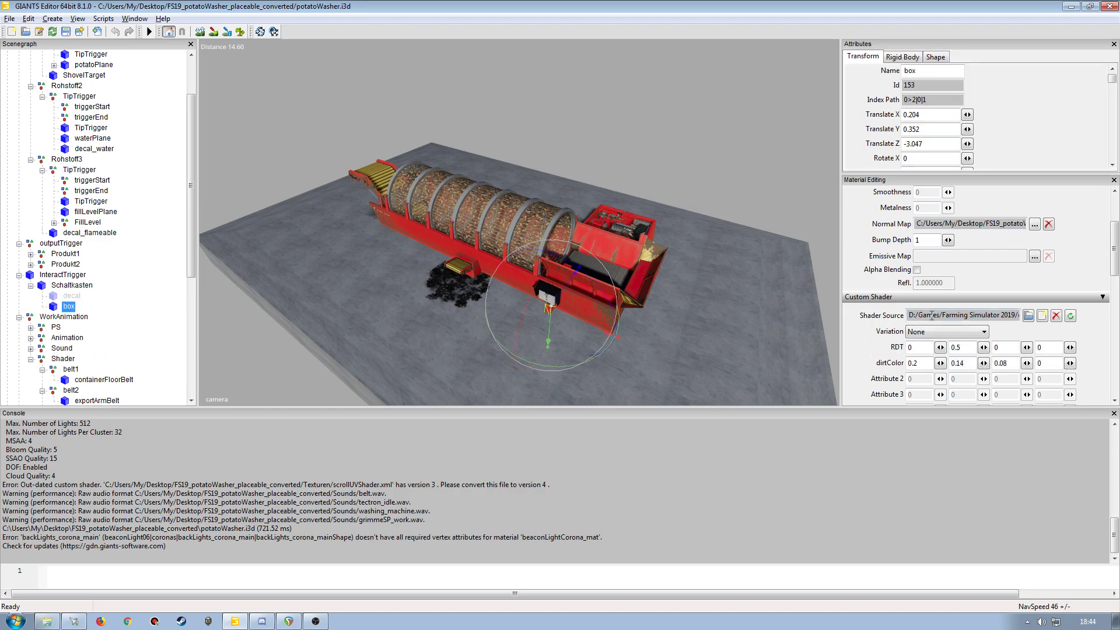
pyautogui.click(72, 295)
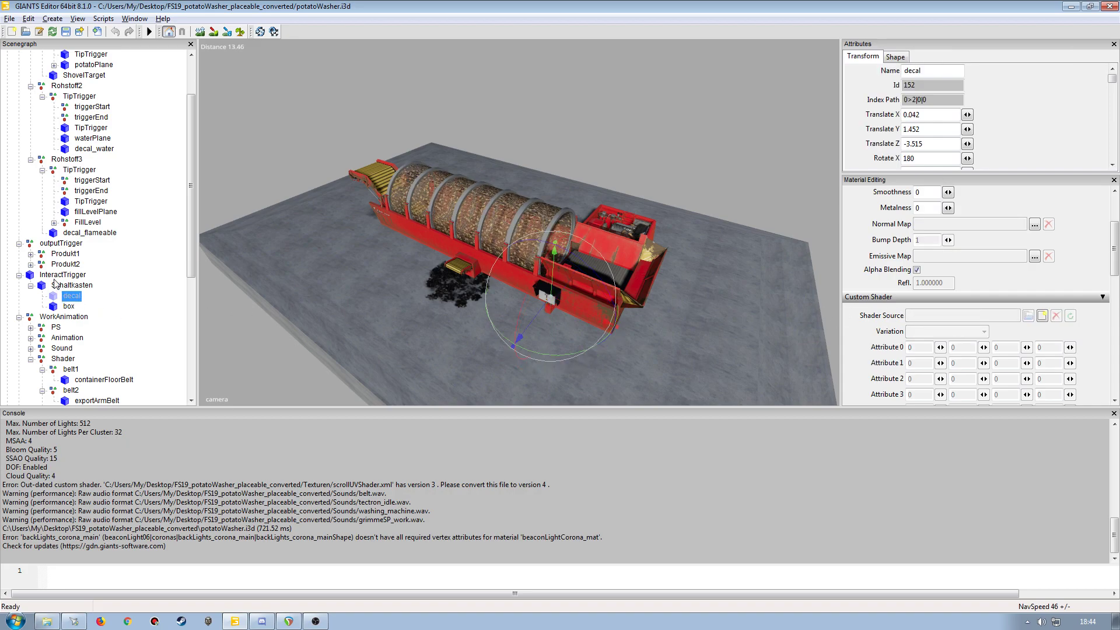
# - Expand Produkt1 and Produkt2 under outputTrigger and check the heap and pallet spawner objects for custom shaders
pyautogui.click(30, 254)
pyautogui.click(44, 272)
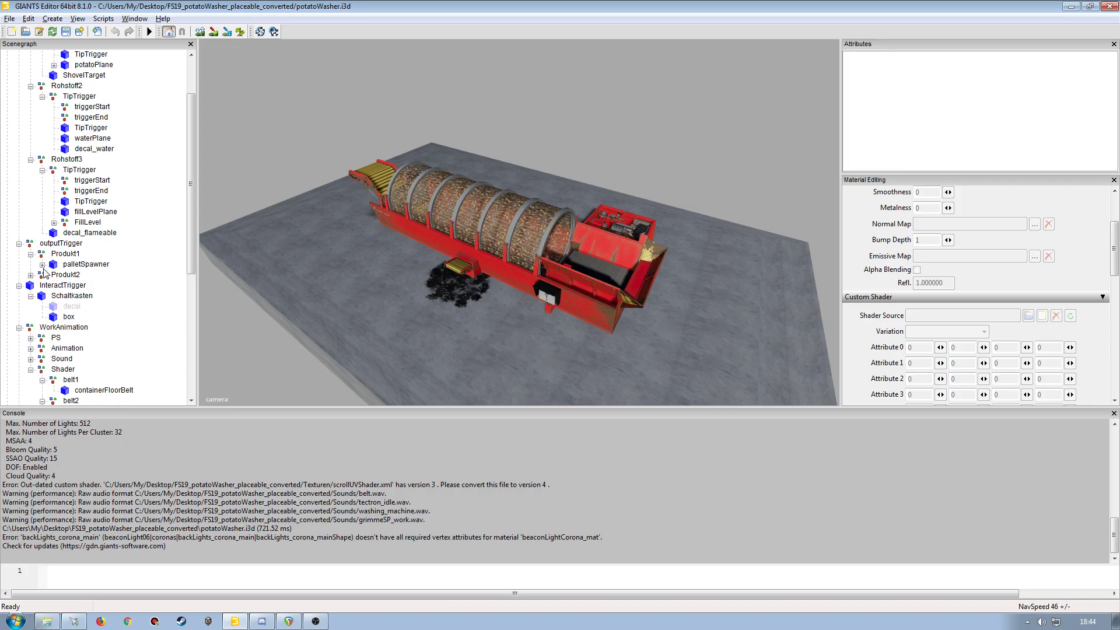
pyautogui.click(42, 265)
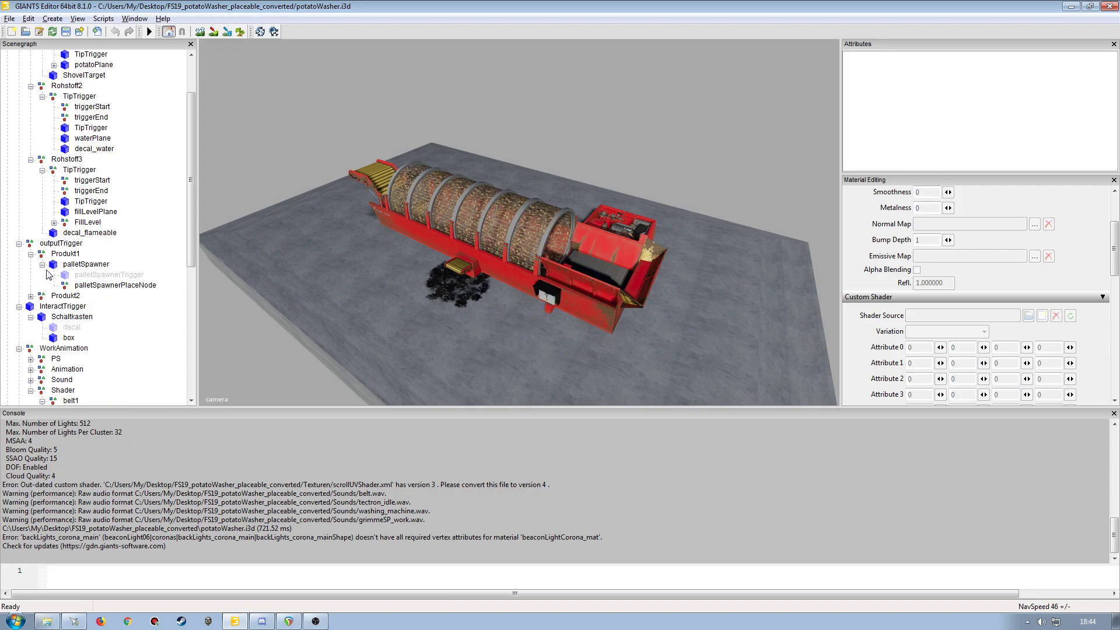
pyautogui.click(31, 296)
pyautogui.click(42, 307)
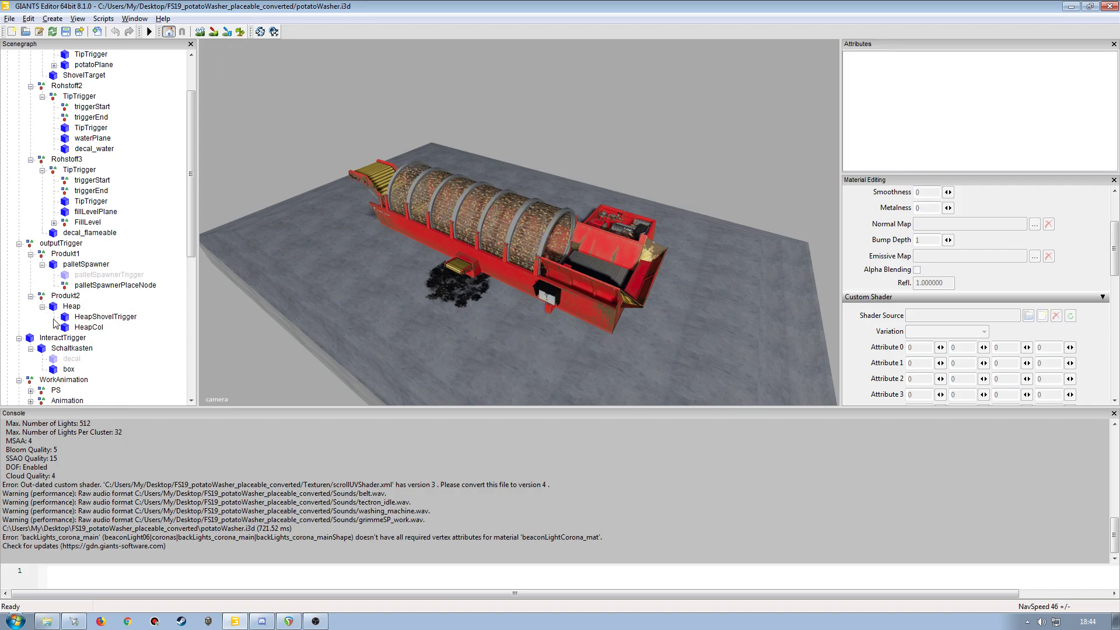
pyautogui.click(105, 318)
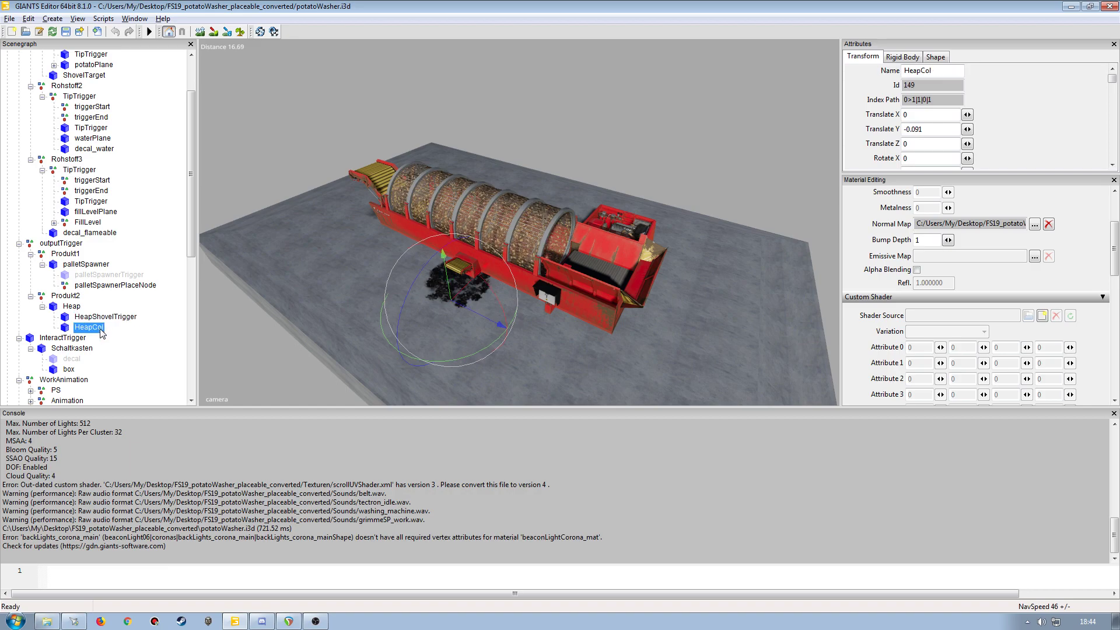
pyautogui.click(71, 308)
pyautogui.click(87, 285)
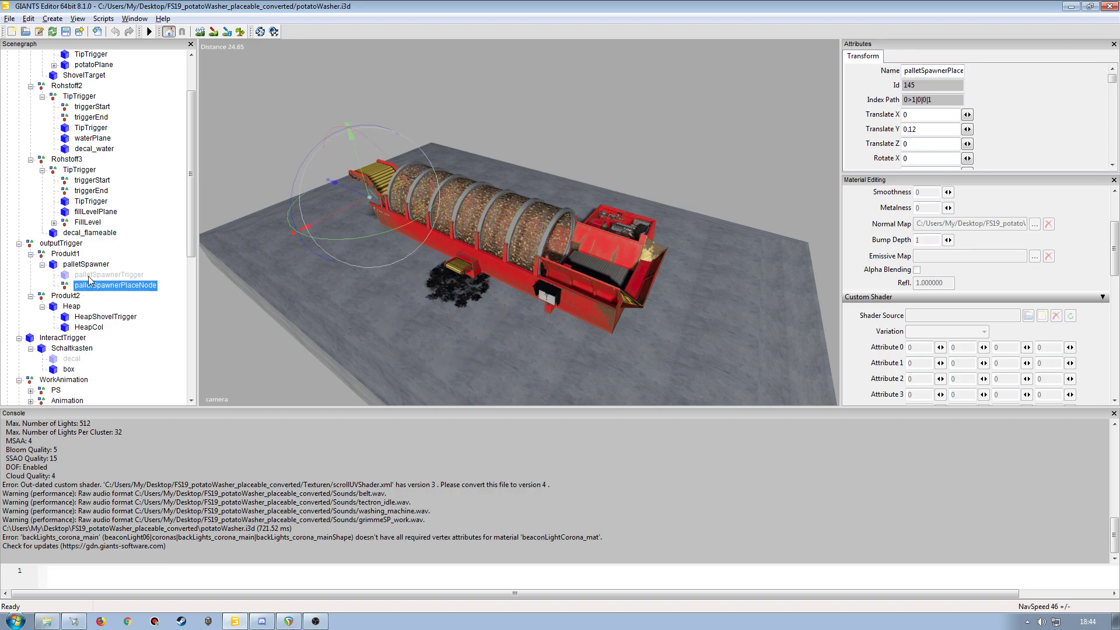
pyautogui.click(89, 275)
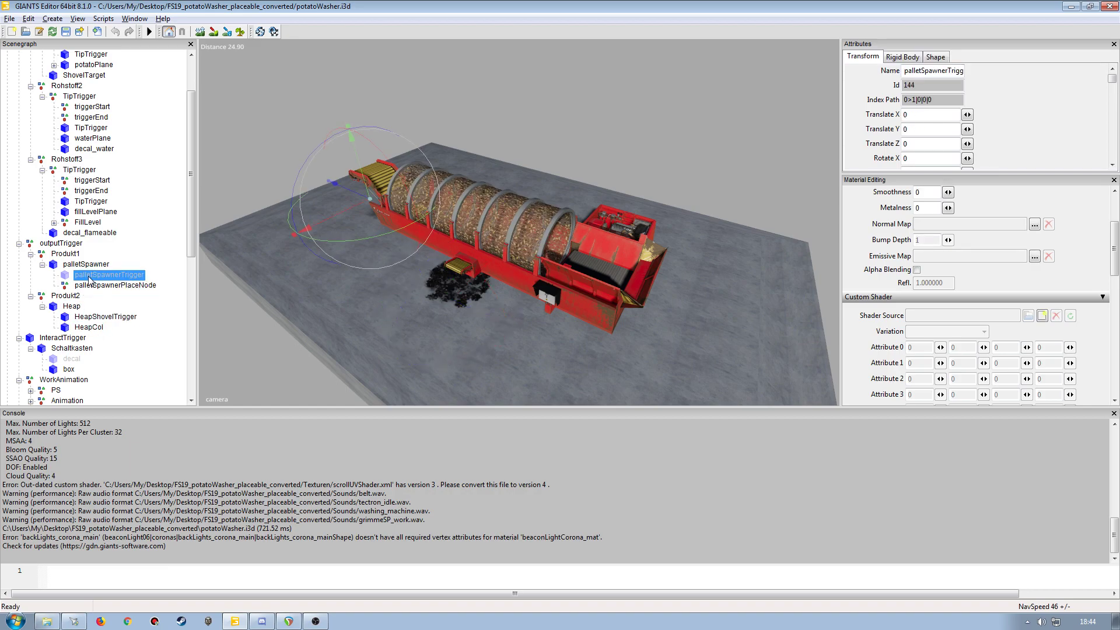
pyautogui.click(185, 242)
pyautogui.moveTo(190, 242); pyautogui.dragTo(189, 151)
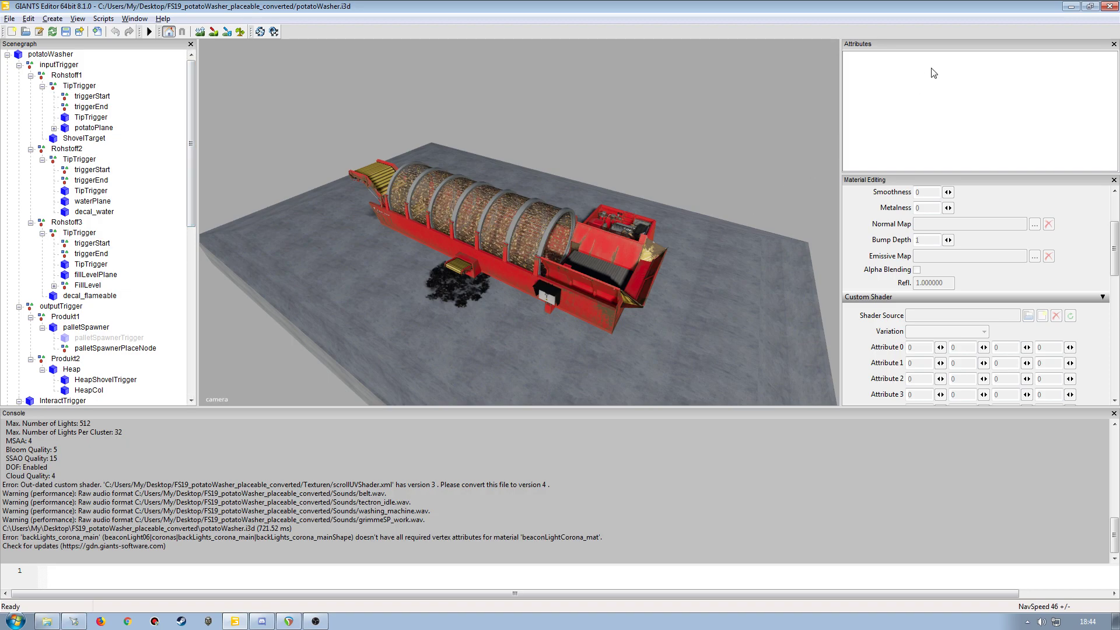
# - Switch to the FS19_potatoWasher_placeable_converted folder and open potatoWasher.i3d in Notepad++
pyautogui.click(1071, 6)
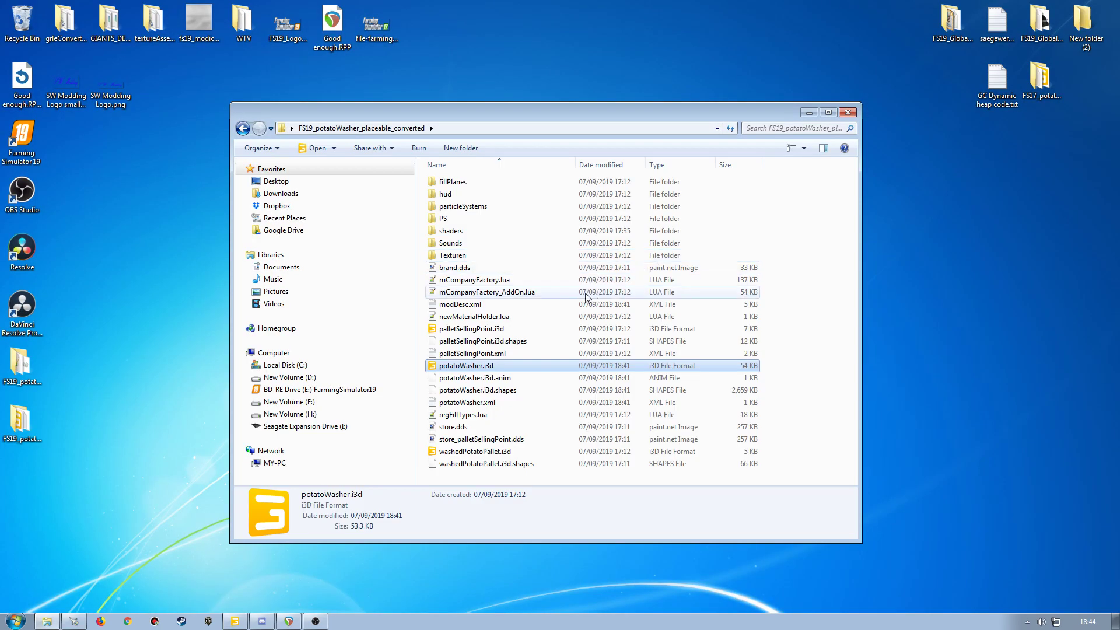
pyautogui.rightClick(453, 369)
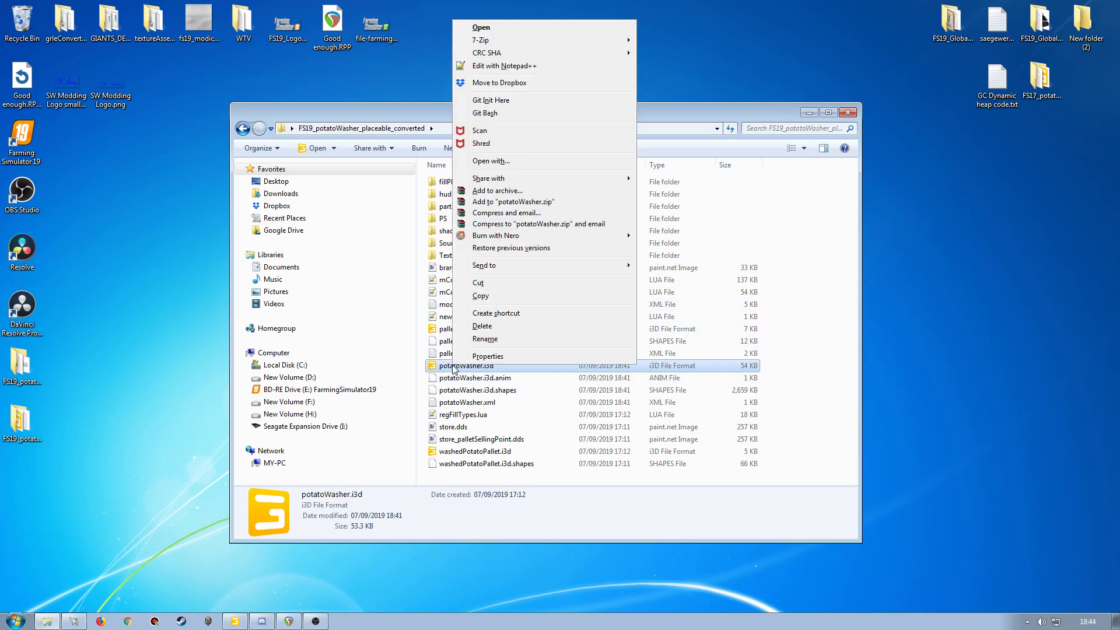
pyautogui.click(537, 71)
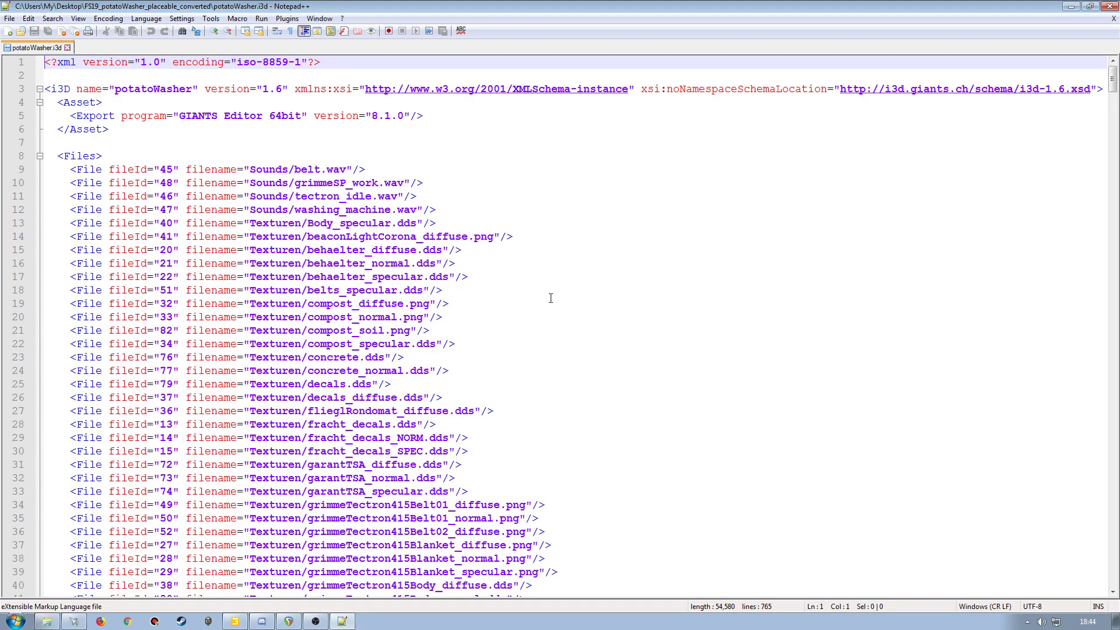
# - Search potatoWasher.i3d for "shader" and trace the scrollUVShader.xml file ID to the material and textures that use it
pyautogui.hotkey('ctrl', 'f')
pyautogui.write('sgader')
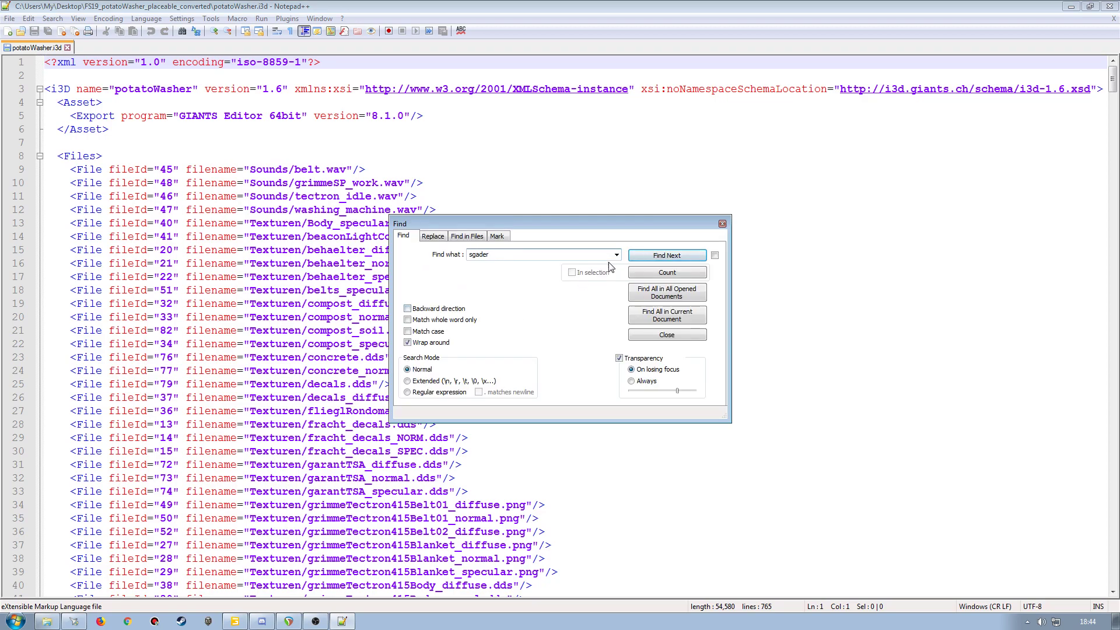
pyautogui.moveTo(509, 255); pyautogui.dragTo(400, 257)
pyautogui.write('s')
pyautogui.click(665, 256)
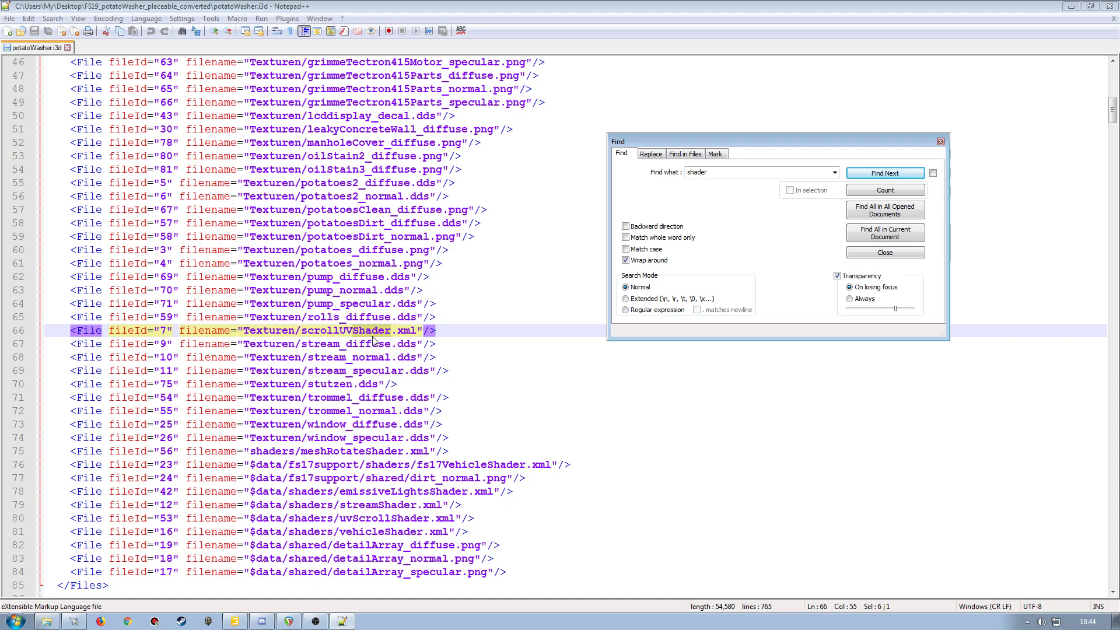
pyautogui.click(878, 252)
pyautogui.scroll(-9, 521, 420)
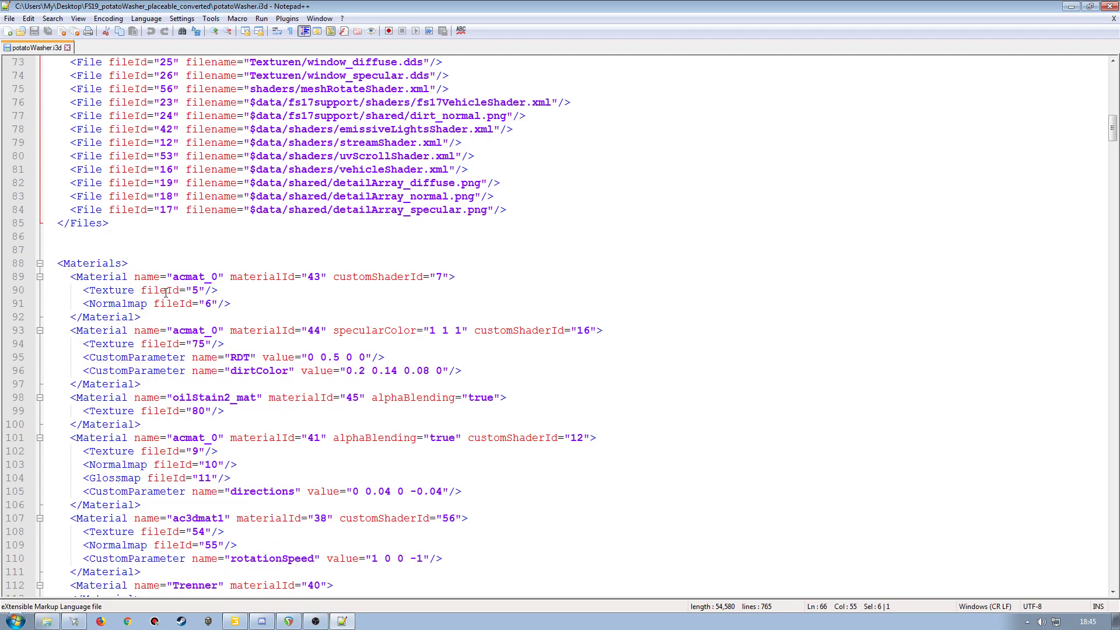
pyautogui.scroll(9, 168, 292)
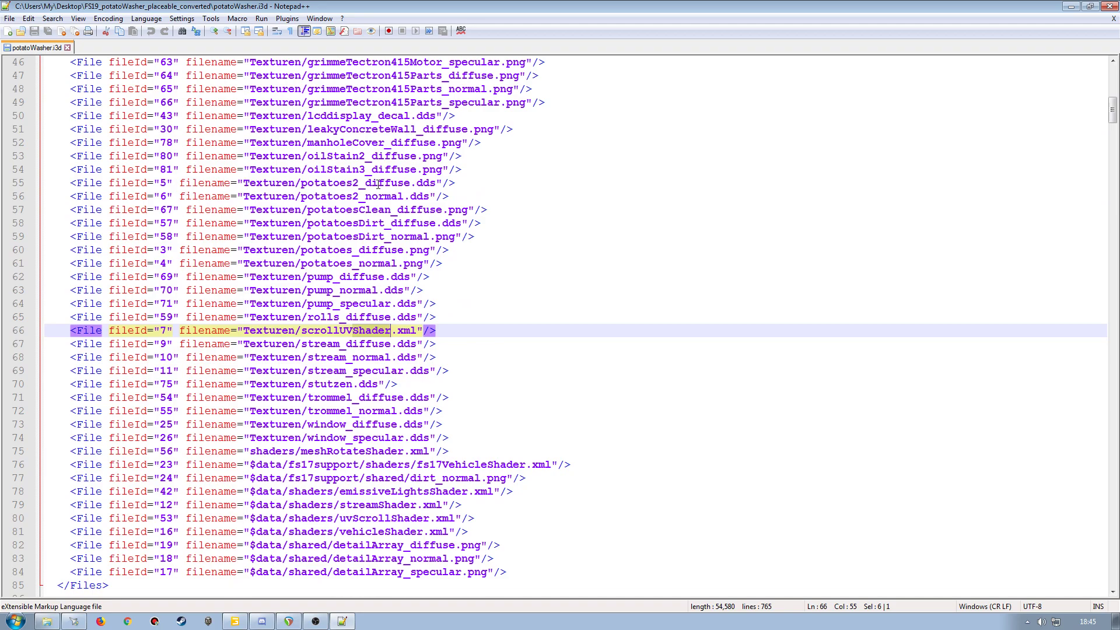
# - Return to GIANTS Editor and check the custom shaders of the potatoPlane under Rohstoff1 and its child potatoPlane
pyautogui.click(234, 622)
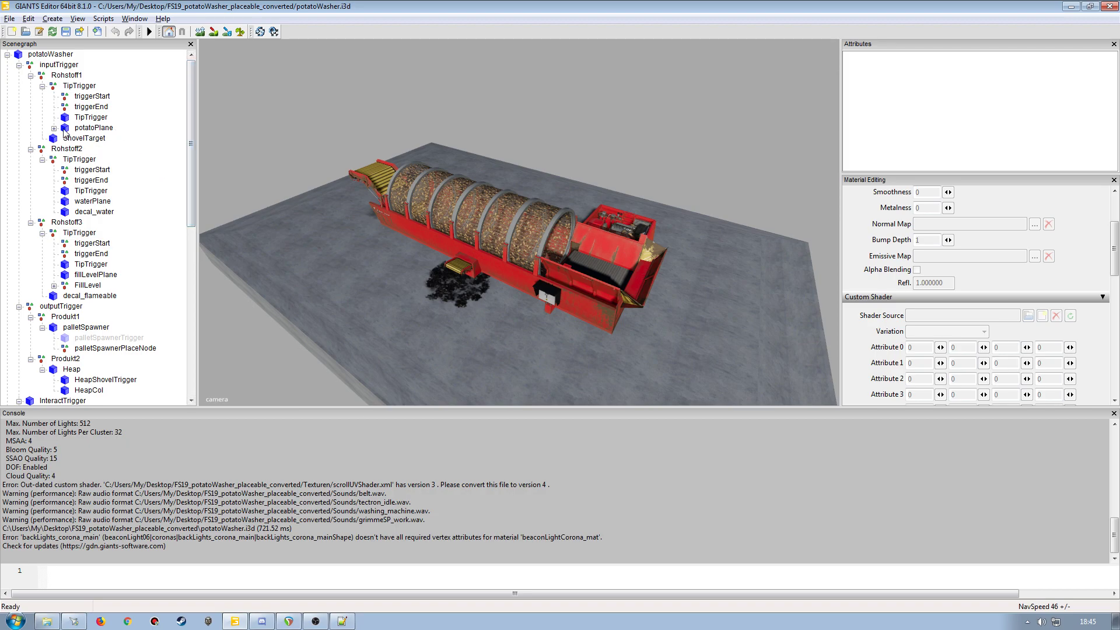
pyautogui.click(53, 128)
pyautogui.click(92, 129)
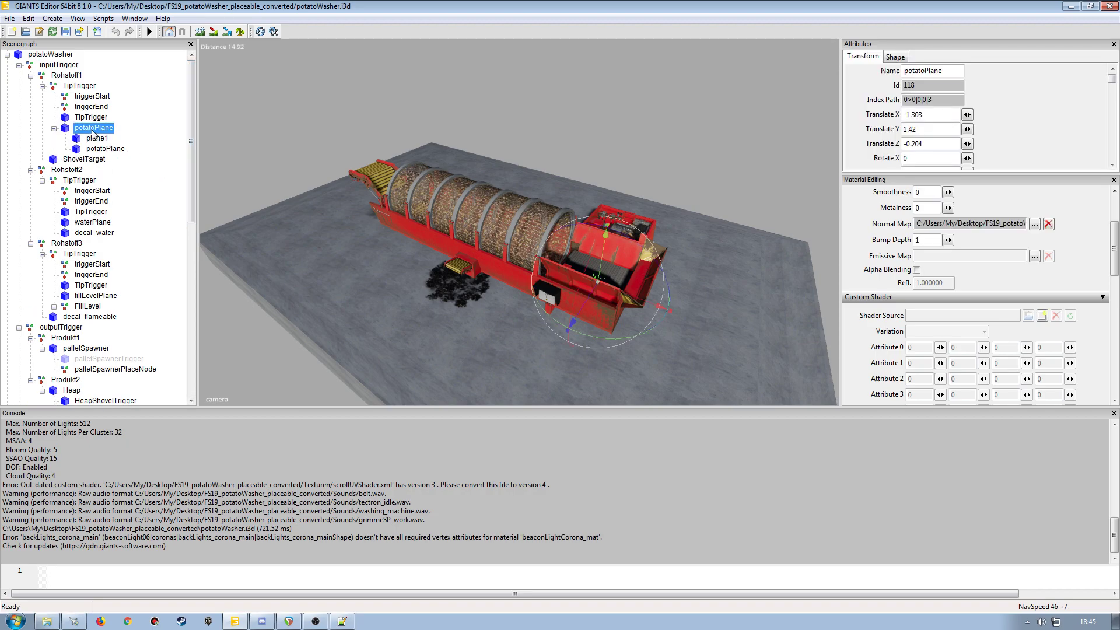
pyautogui.click(105, 148)
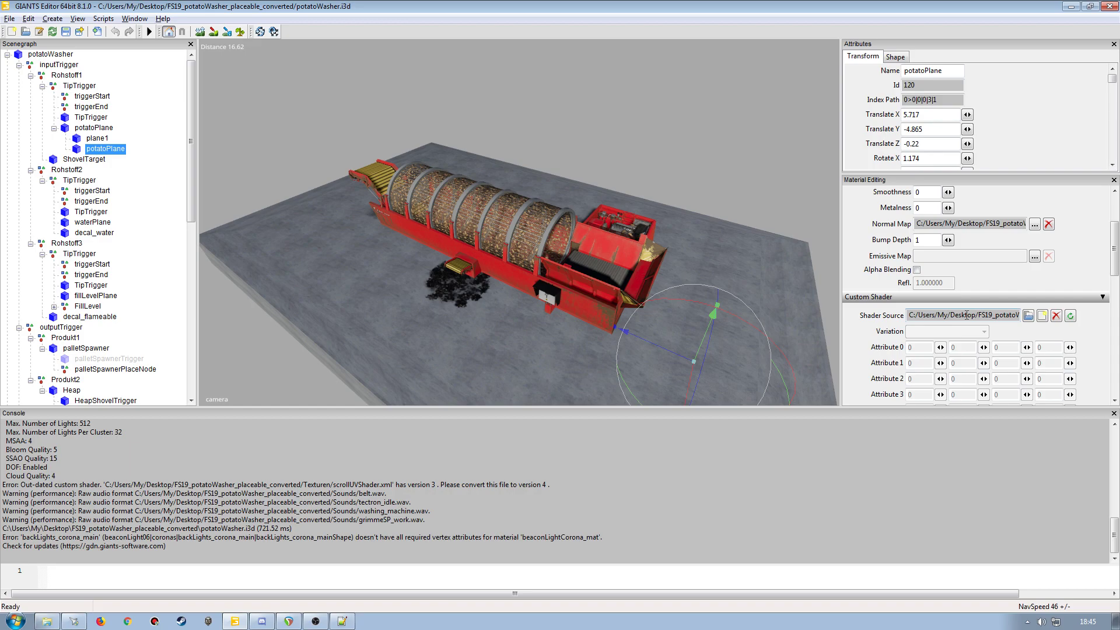
# - Temporarily raise the child potatoPlane to inspect its mesh above the washer, and undo the move
pyautogui.keyDown('alt'); pyautogui.moveTo(503, 306); pyautogui.dragTo(567, 296); pyautogui.keyUp('alt')
pyautogui.scroll(5, 549, 295)
pyautogui.scroll(-6, 567, 295)
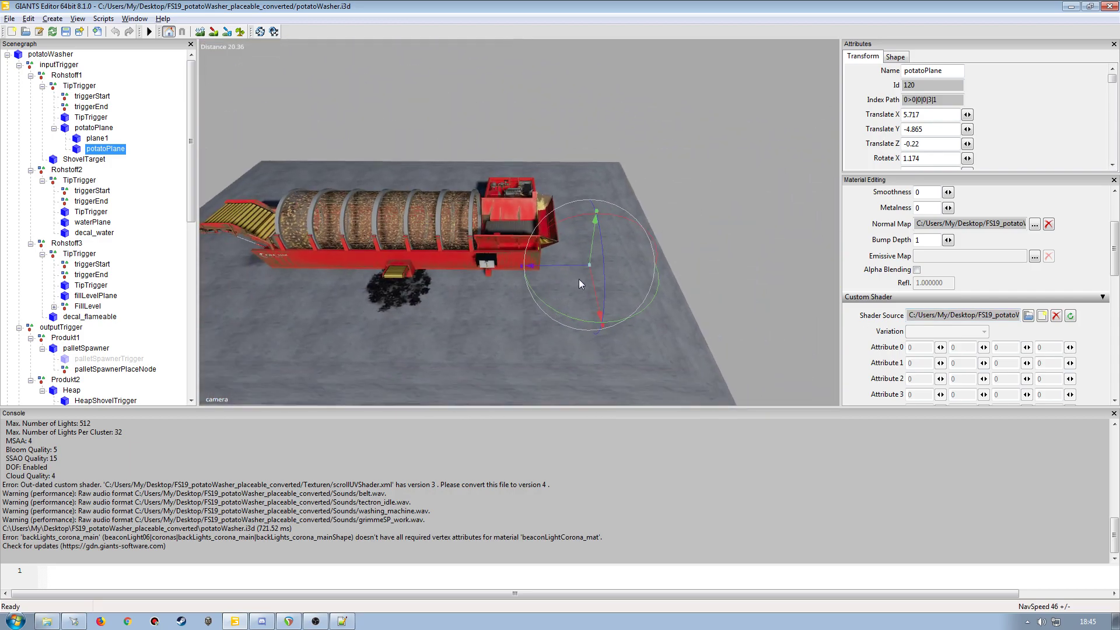
pyautogui.moveTo(593, 245); pyautogui.dragTo(593, 144)
pyautogui.scroll(8, 482, 225)
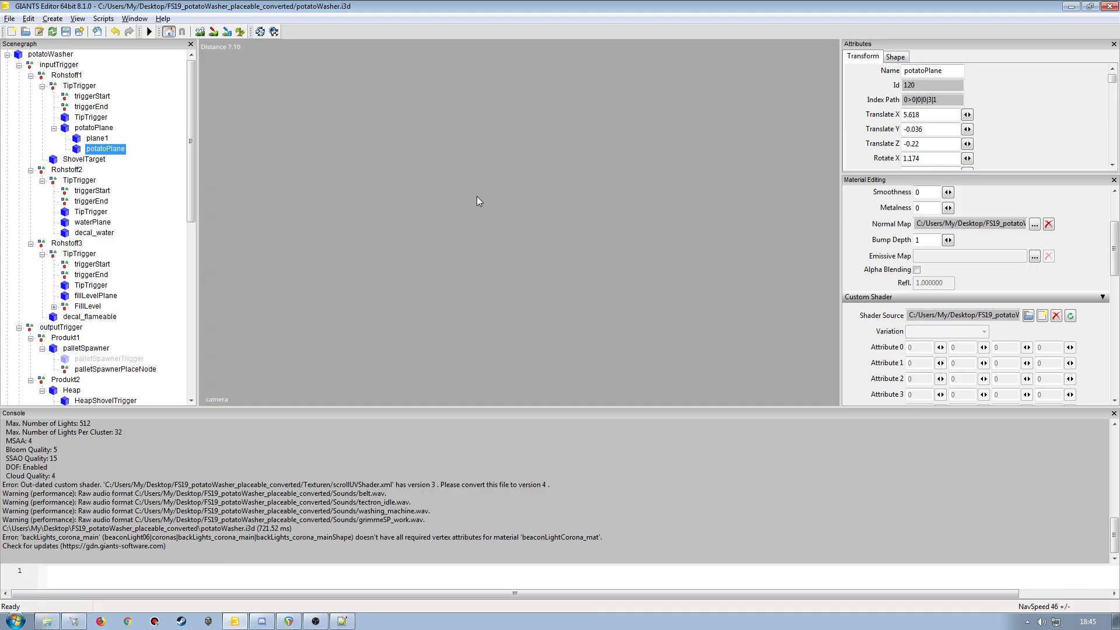
pyautogui.scroll(-4, 473, 205)
pyautogui.scroll(1, 453, 219)
pyautogui.keyDown('alt'); pyautogui.moveTo(452, 216); pyautogui.dragTo(465, 245); pyautogui.keyUp('alt')
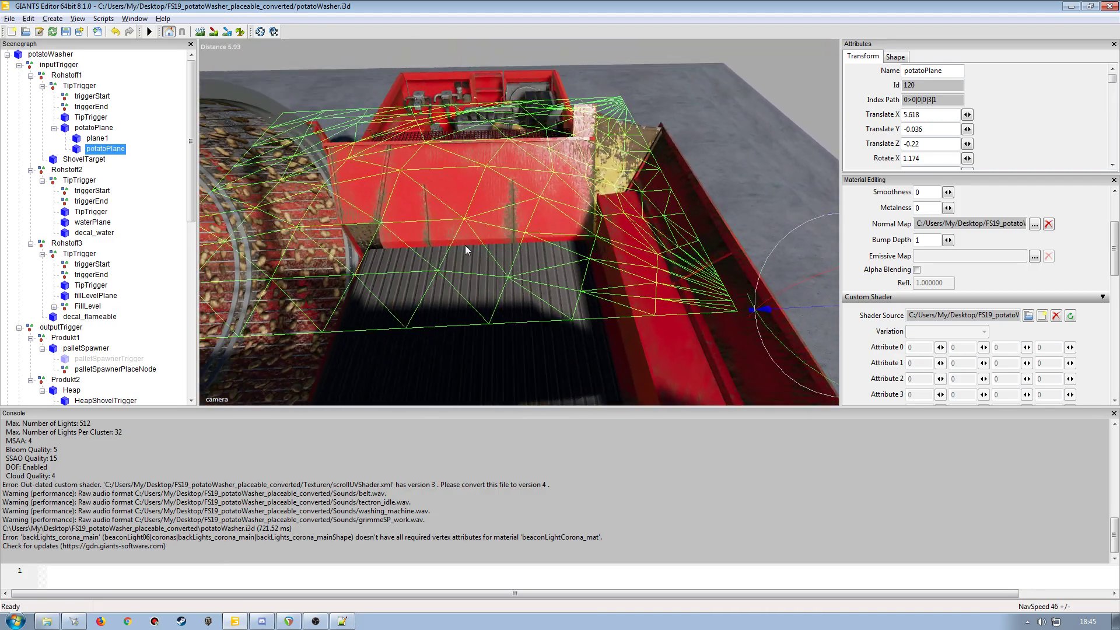
pyautogui.scroll(-3, 456, 250)
pyautogui.hotkey('ctrl', 'z')
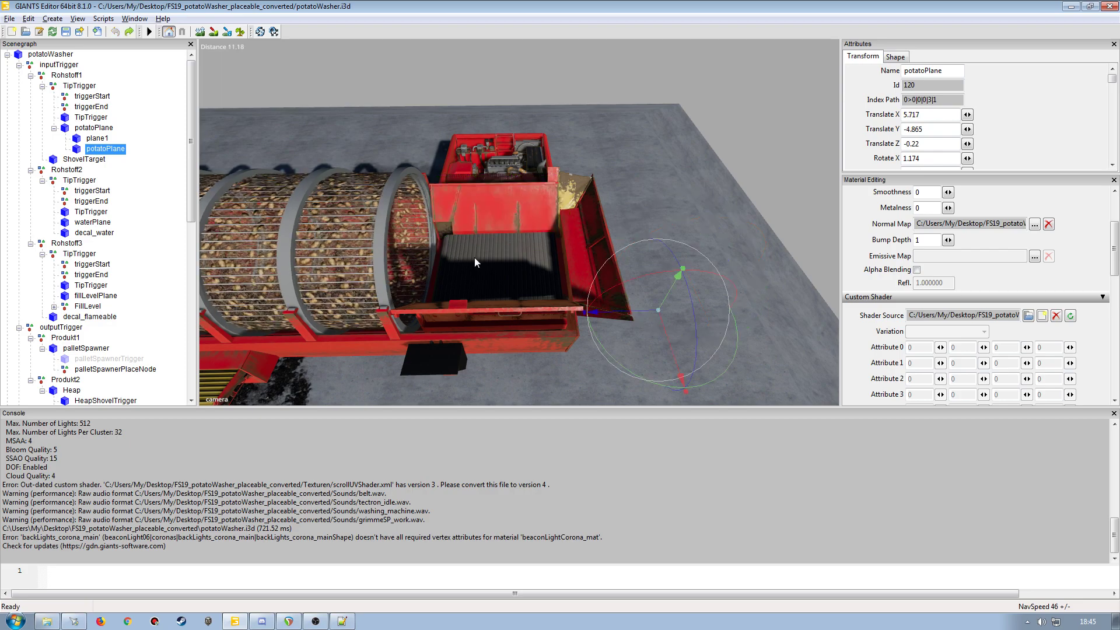
# - Replace the child potatoPlane's custom shader with uvScrollShader.xml from the Farming Simulator 2019 data/shaders folder
pyautogui.click(1043, 316)
pyautogui.click(470, 300)
pyautogui.scroll(-10, 470, 300)
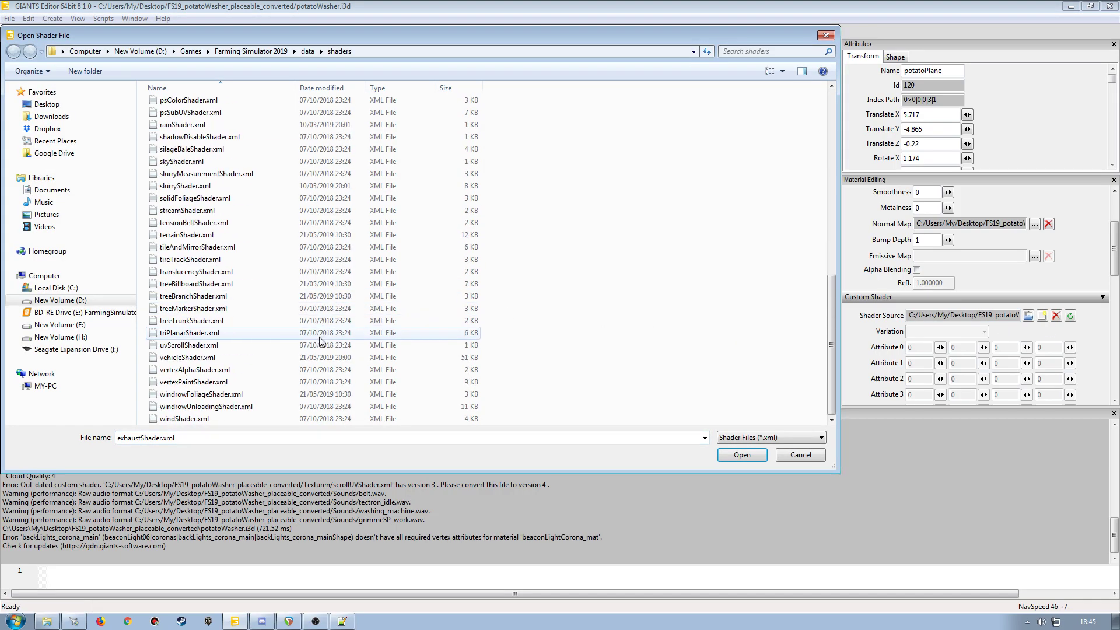
pyautogui.doubleClick(212, 348)
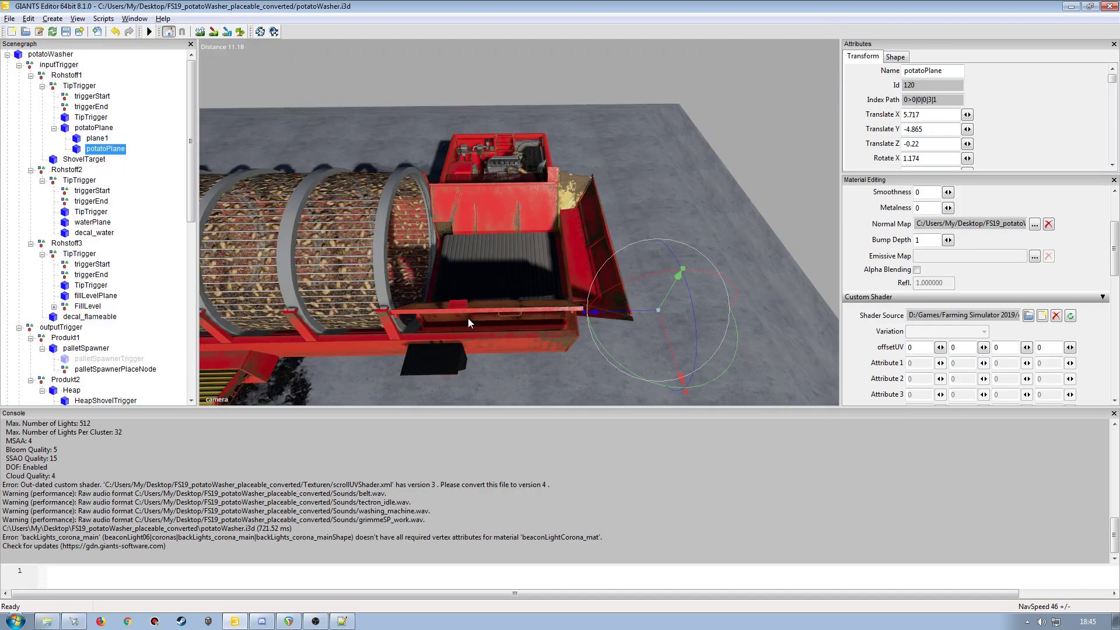
# - Try moving the child potatoPlane towards the machine to inspect it with the new shader, and undo the move
pyautogui.moveTo(672, 297); pyautogui.dragTo(473, 245)
pyautogui.scroll(8, 506, 309)
pyautogui.scroll(-8, 485, 279)
pyautogui.click(115, 32)
pyautogui.scroll(-4, 484, 227)
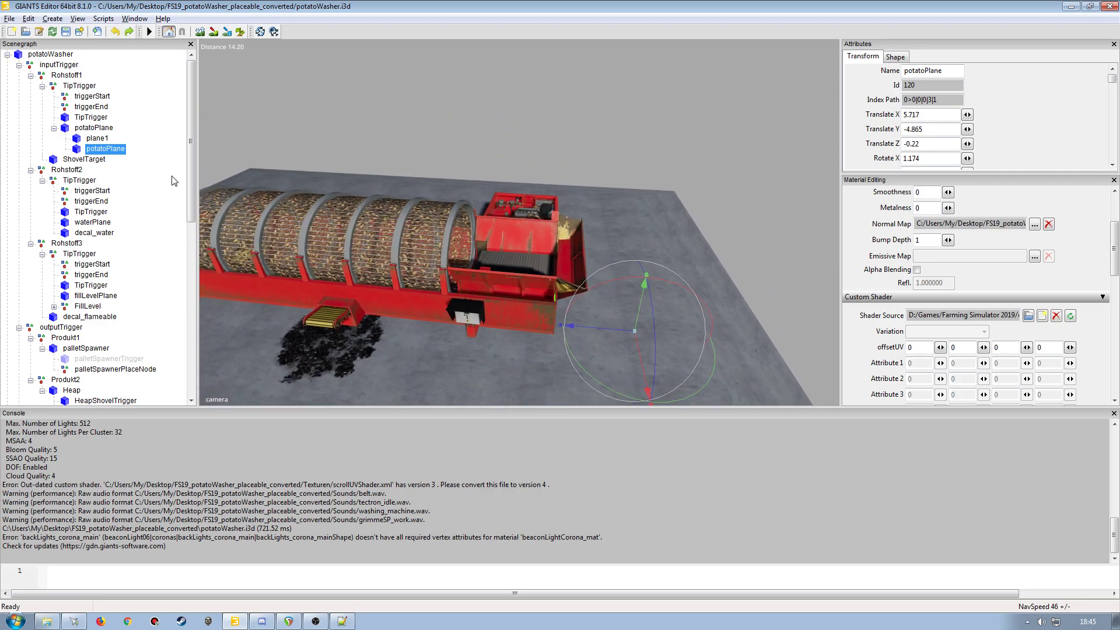
# - Select plane1 under potatoPlane and examine its material and its location in the washer from several distances and angles
pyautogui.click(93, 138)
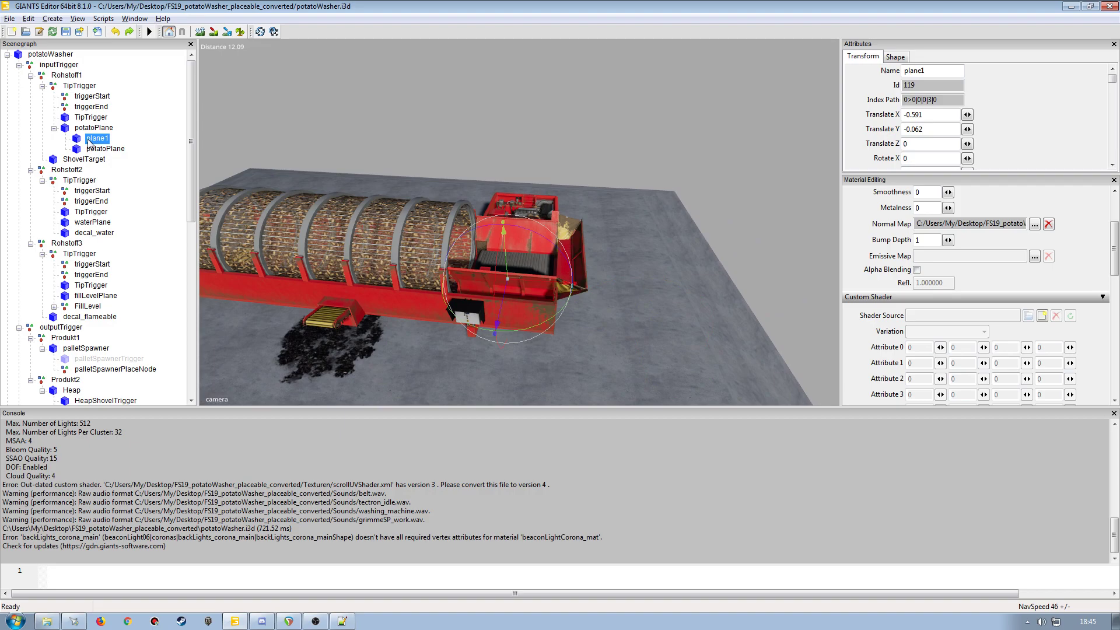
pyautogui.keyDown('alt'); pyautogui.moveTo(418, 314); pyautogui.dragTo(461, 212); pyautogui.keyUp('alt')
pyautogui.scroll(6, 448, 296)
pyautogui.scroll(-8, 432, 292)
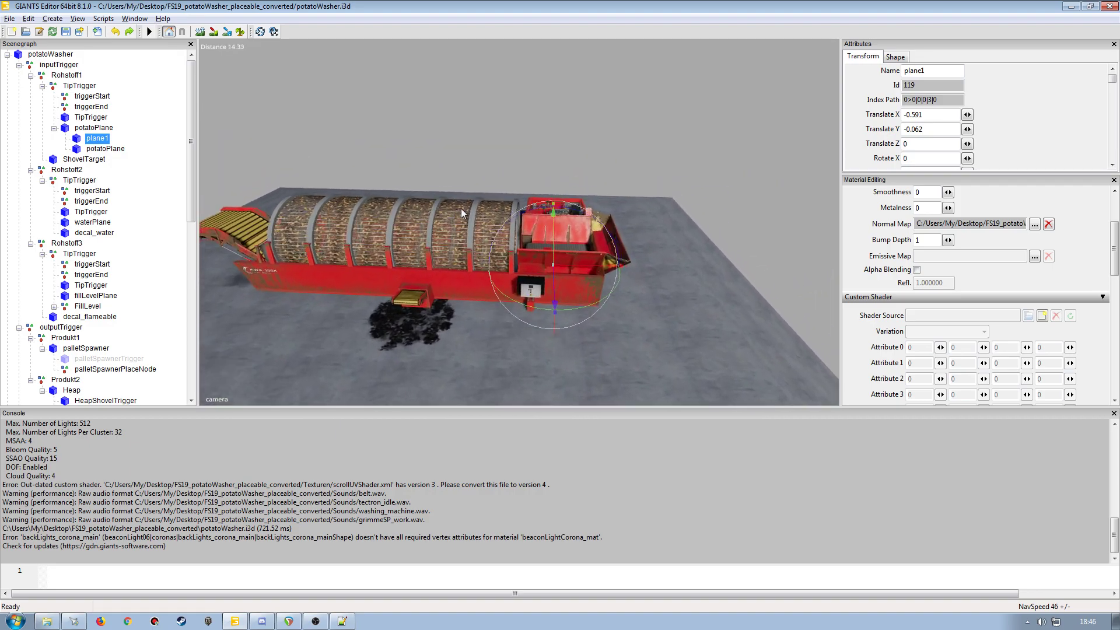
pyautogui.scroll(10, 461, 211)
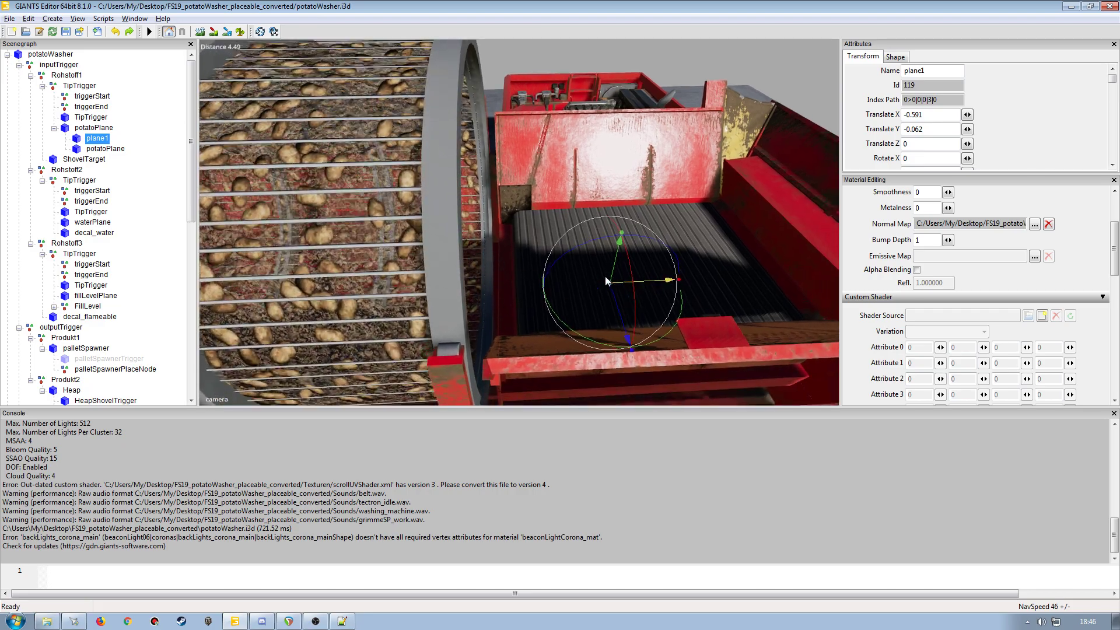
pyautogui.scroll(-8, 420, 261)
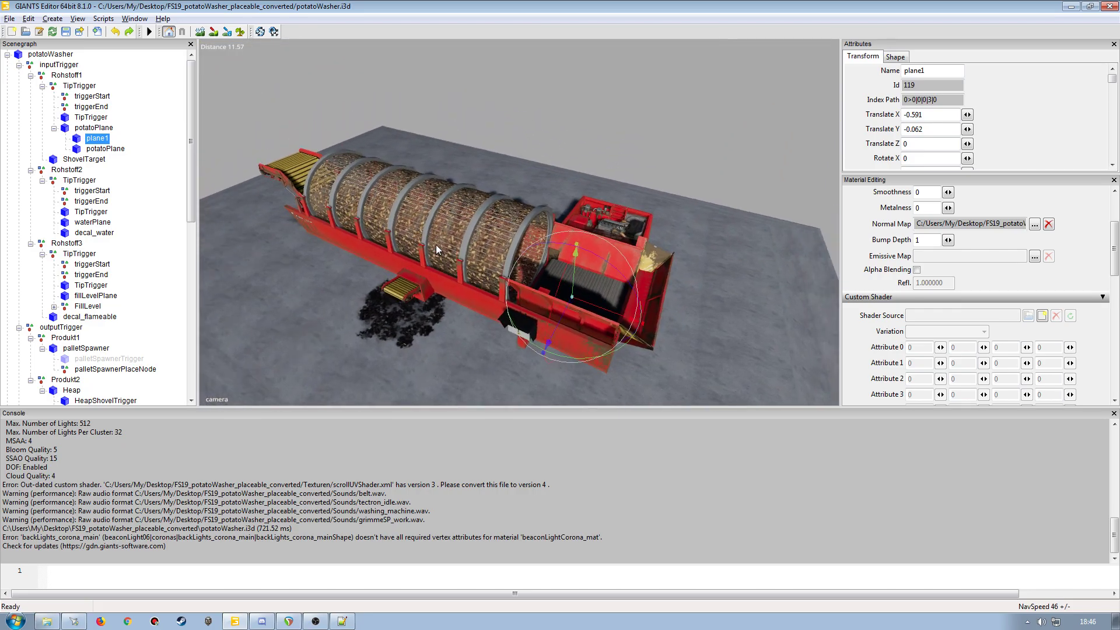
pyautogui.scroll(8, 436, 251)
pyautogui.scroll(-5, 437, 216)
pyautogui.scroll(2, 429, 222)
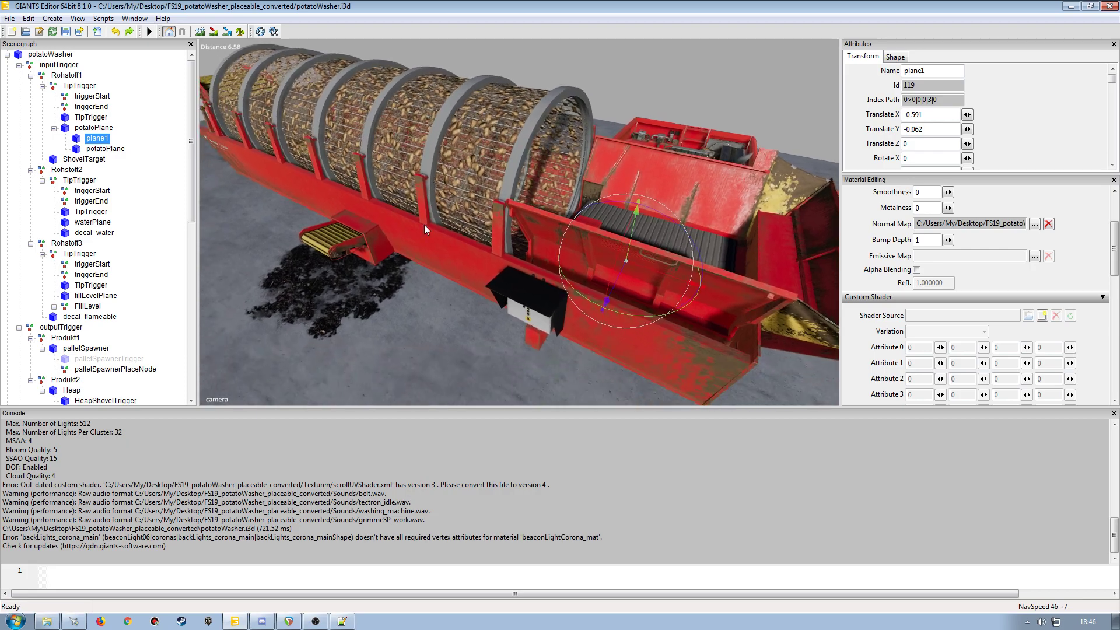
pyautogui.scroll(-3, 423, 225)
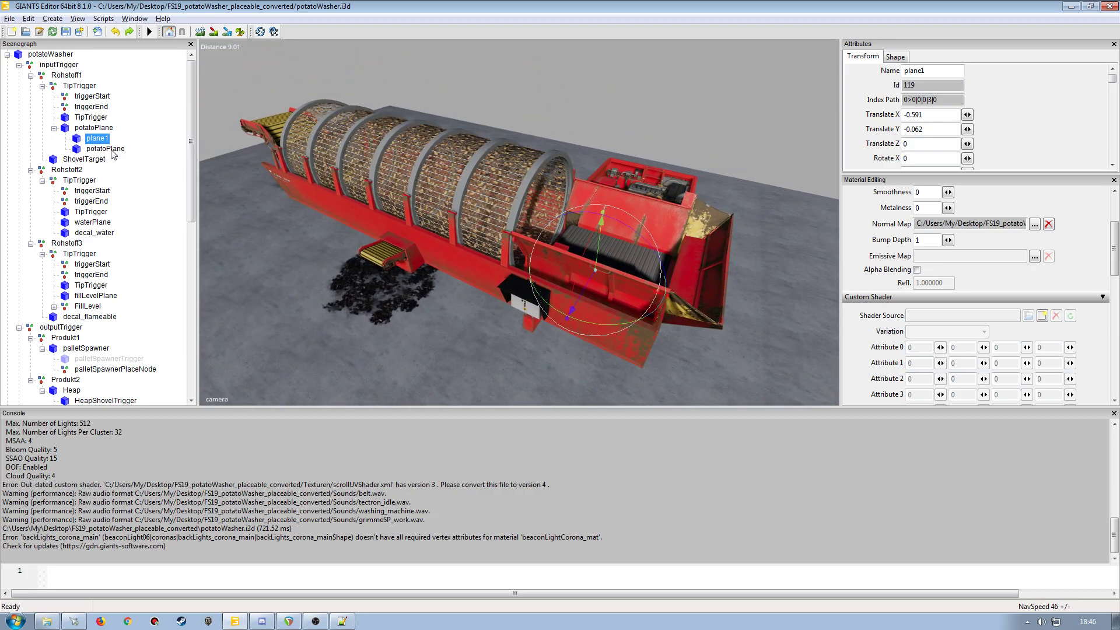
# - Recheck the child potatoPlane's custom shader, and save the scene and close GIANTS Editor
pyautogui.click(111, 150)
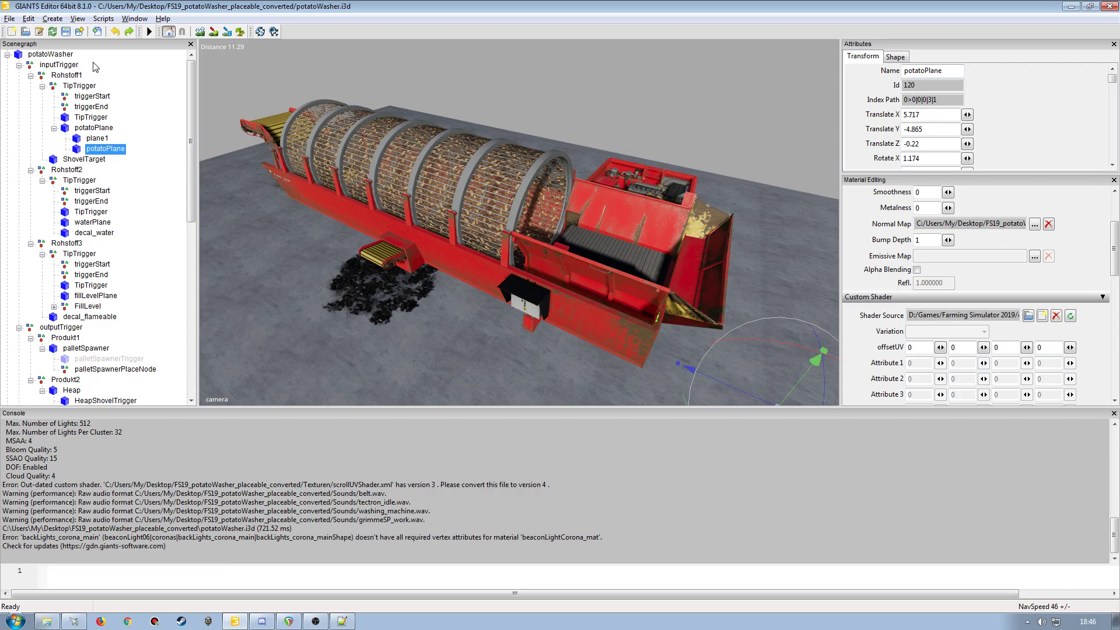
pyautogui.click(66, 32)
pyautogui.click(1109, 7)
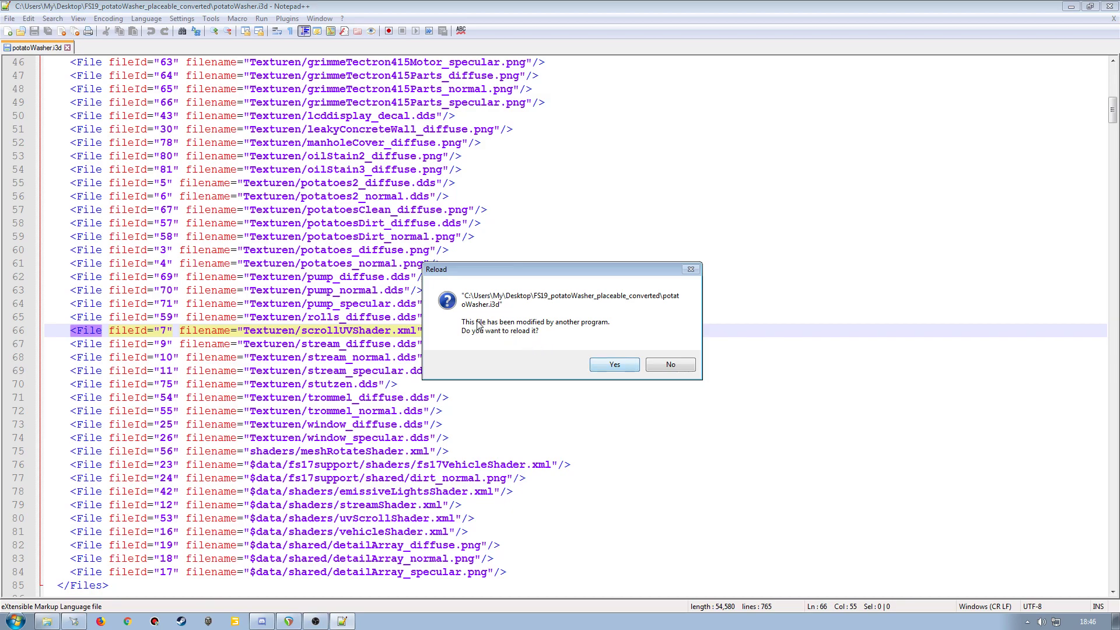
# - Reload the modified potatoWasher.i3d in Notepad++ to check its shader entries, and reopen the file in GIANTS Editor 8.1.0
pyautogui.click(617, 364)
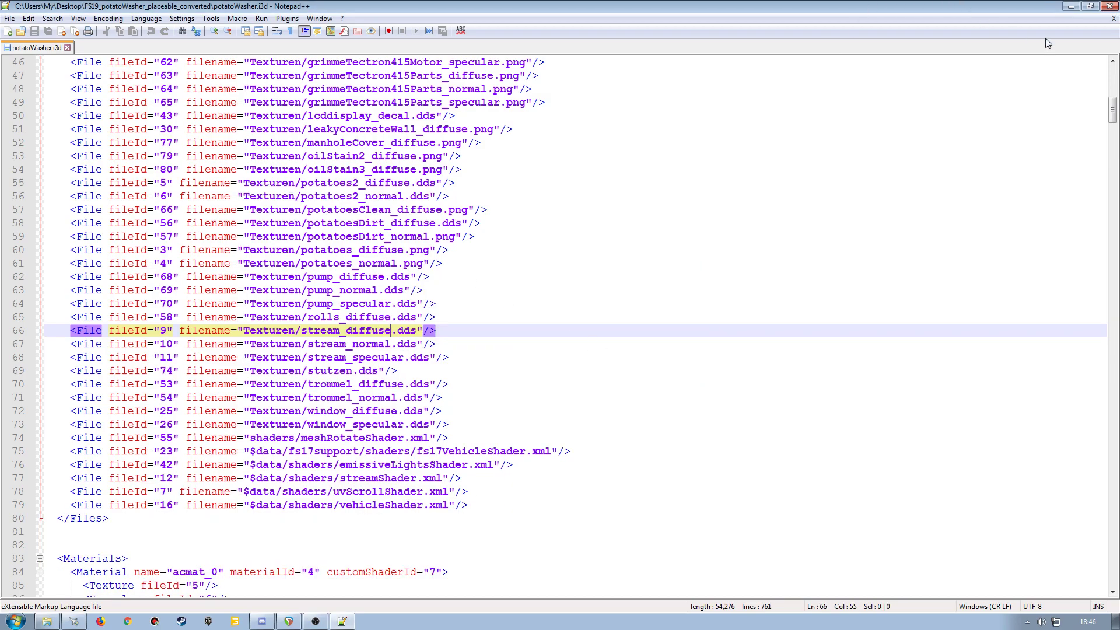
pyautogui.click(1114, 19)
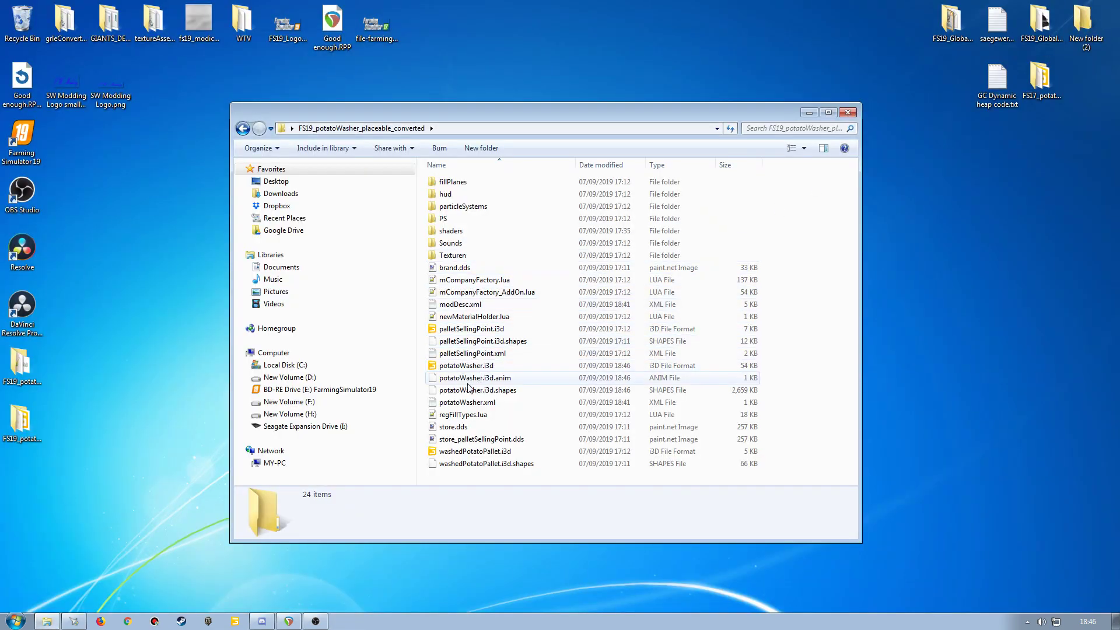
pyautogui.doubleClick(466, 365)
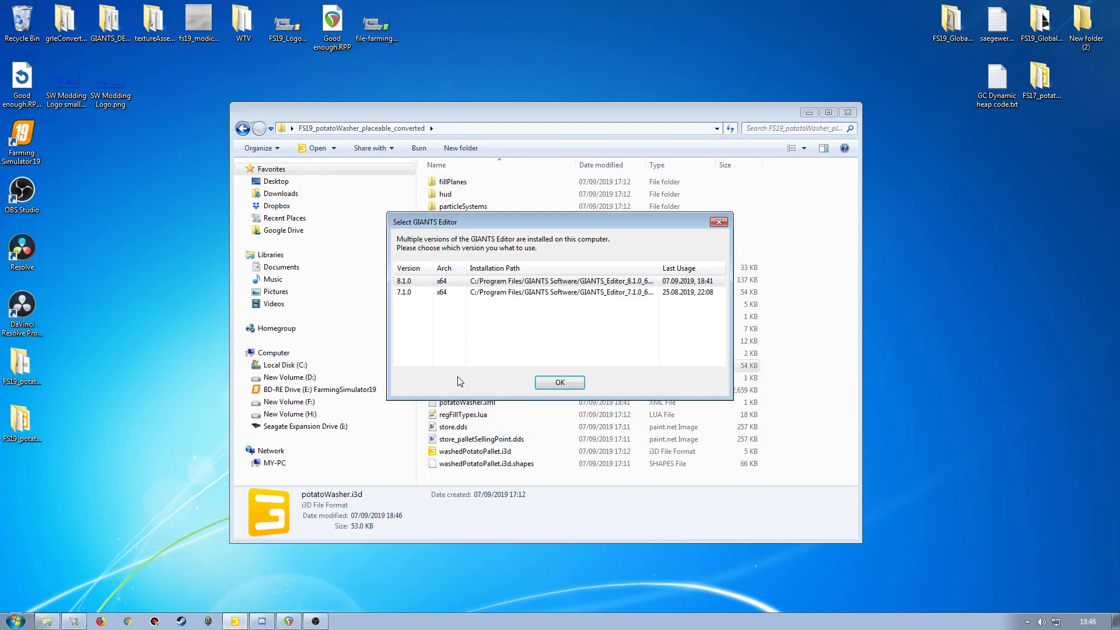
pyautogui.click(557, 384)
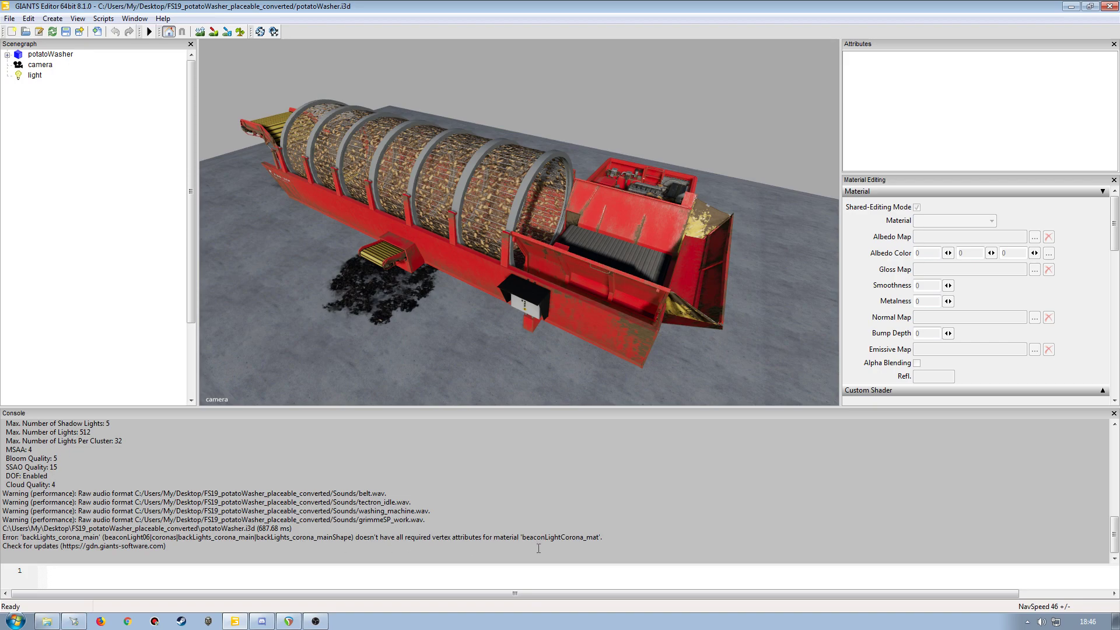
# - Expand WorkAnimation down through Animation, transform, effects and light_anim, and select backLights_corona_main
pyautogui.click(7, 55)
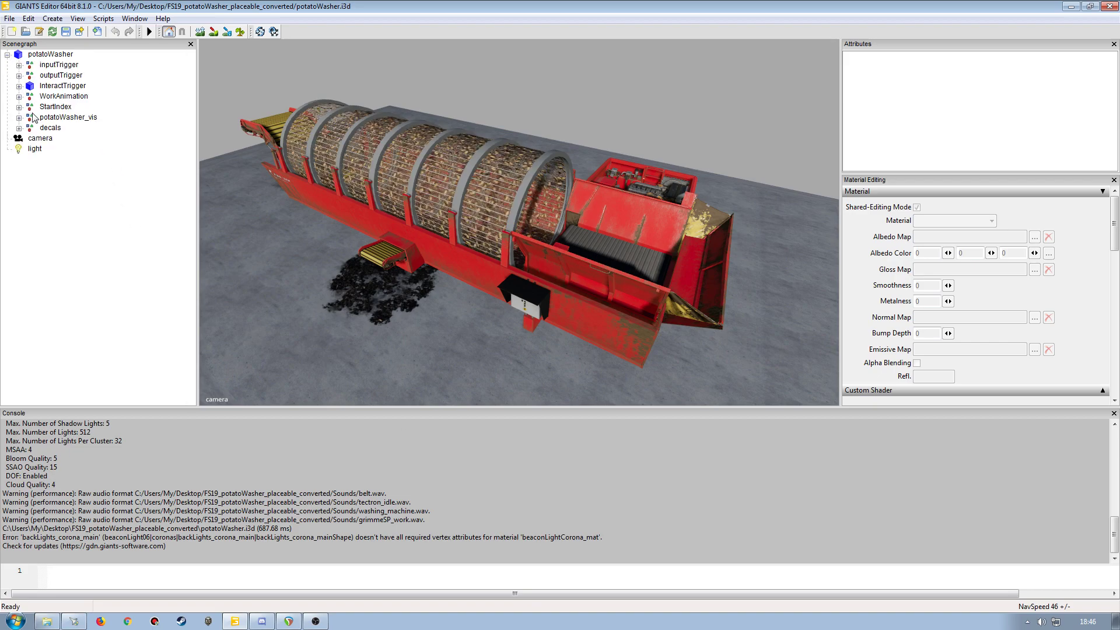
pyautogui.click(19, 97)
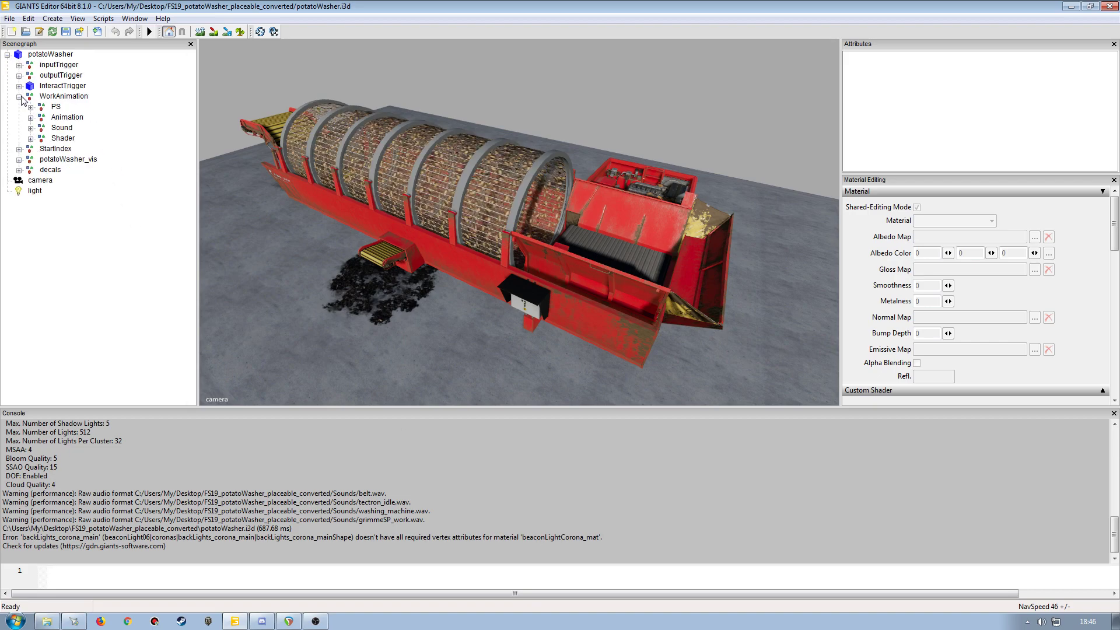
pyautogui.click(31, 118)
pyautogui.click(42, 128)
pyautogui.click(54, 139)
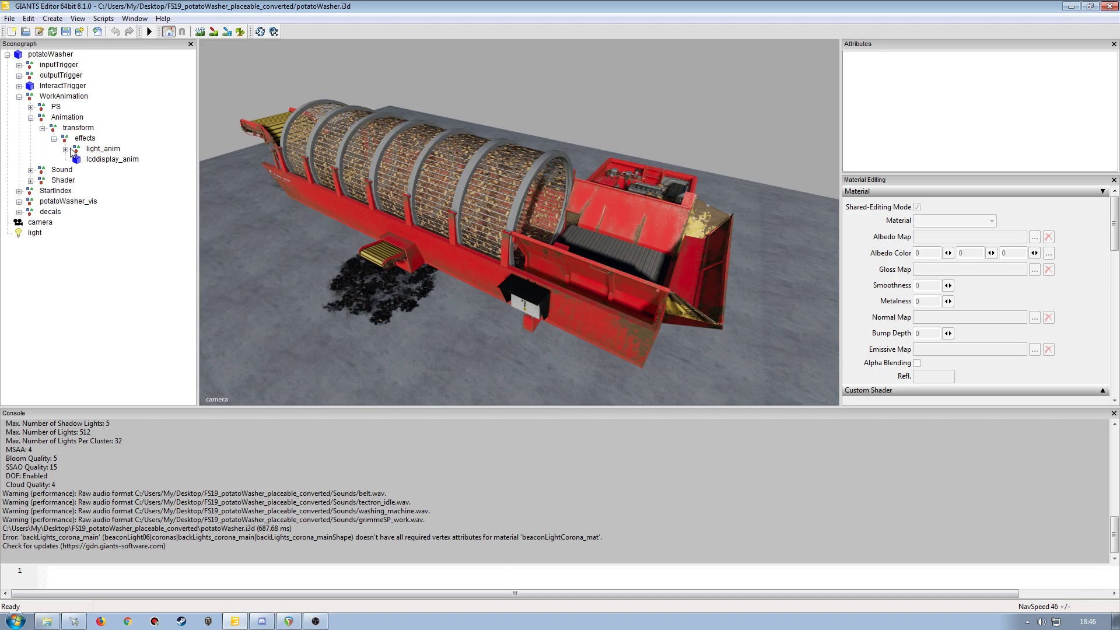
pyautogui.click(65, 149)
pyautogui.click(119, 161)
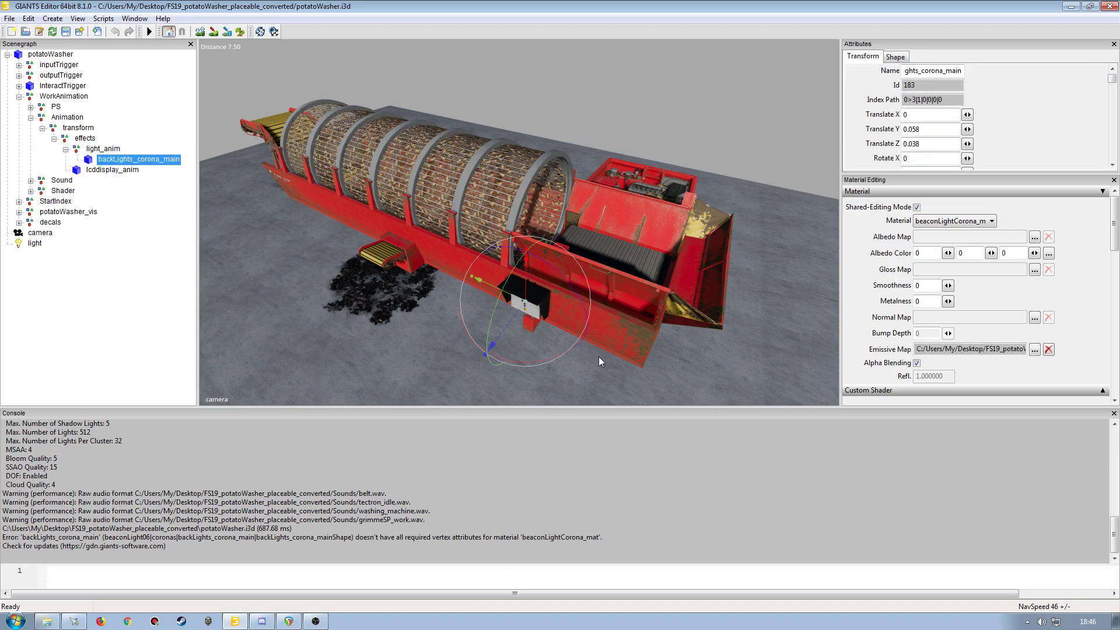
# - Examine the custom shader and material settings of backLights_corona_main
pyautogui.click(1103, 392)
pyautogui.scroll(-2, 1115, 264)
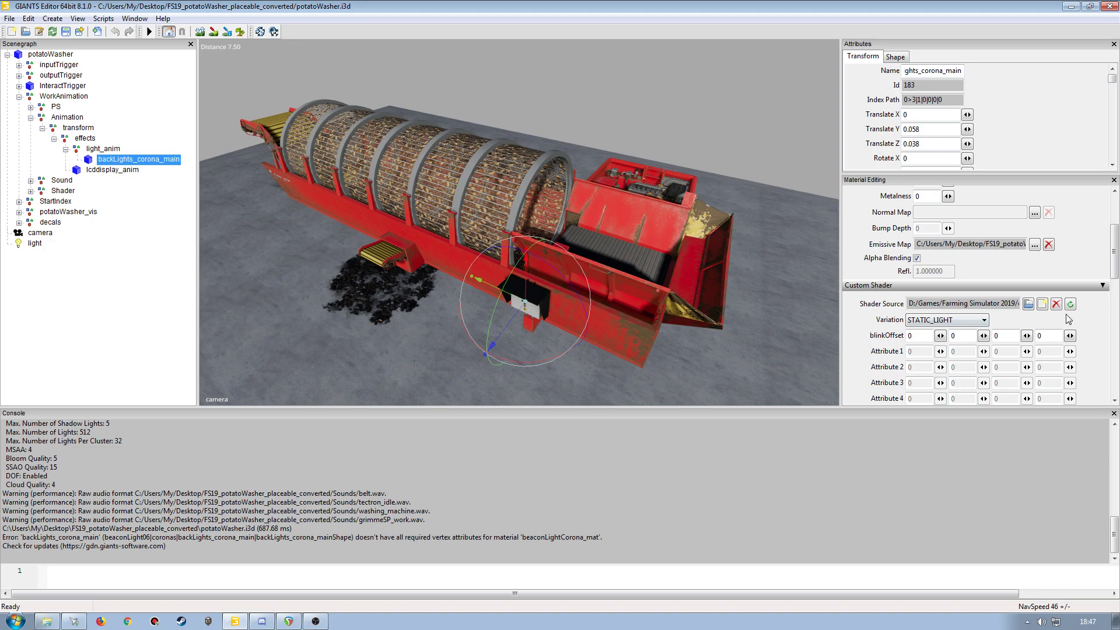
pyautogui.moveTo(1119, 273); pyautogui.dragTo(1117, 244)
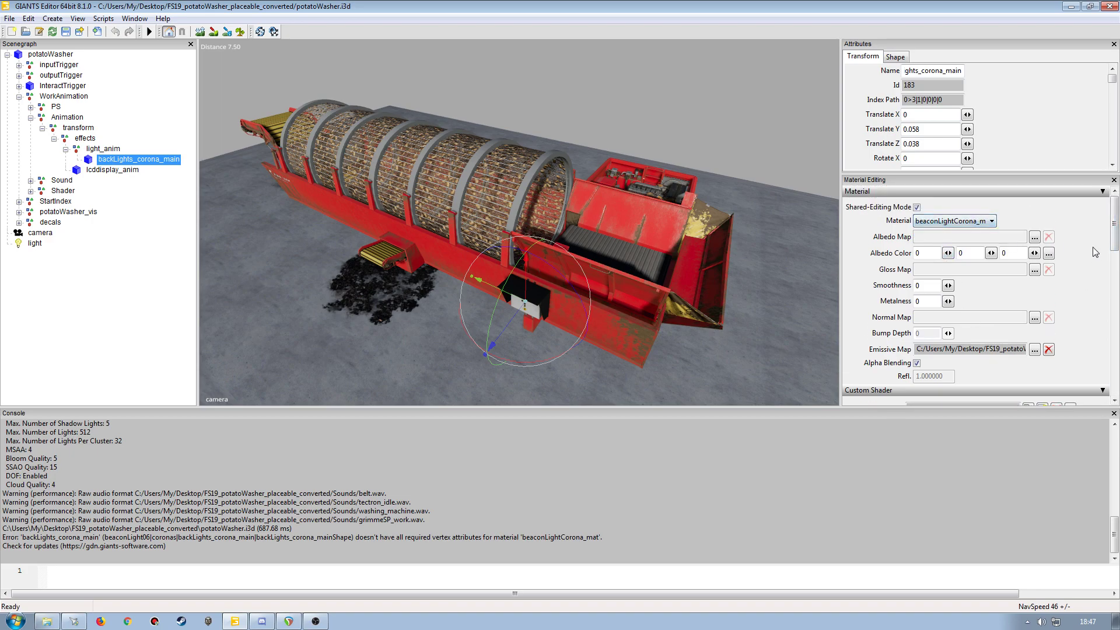
# - Set the custom shader variation of backLights_corona_main to None
pyautogui.scroll(-3, 1112, 235)
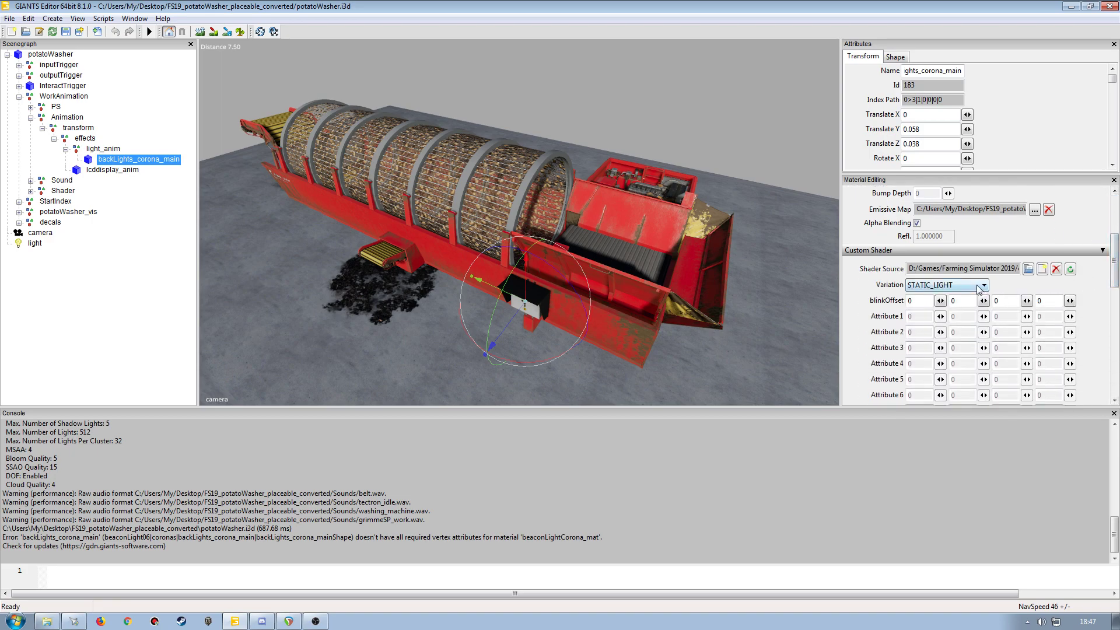
pyautogui.click(979, 286)
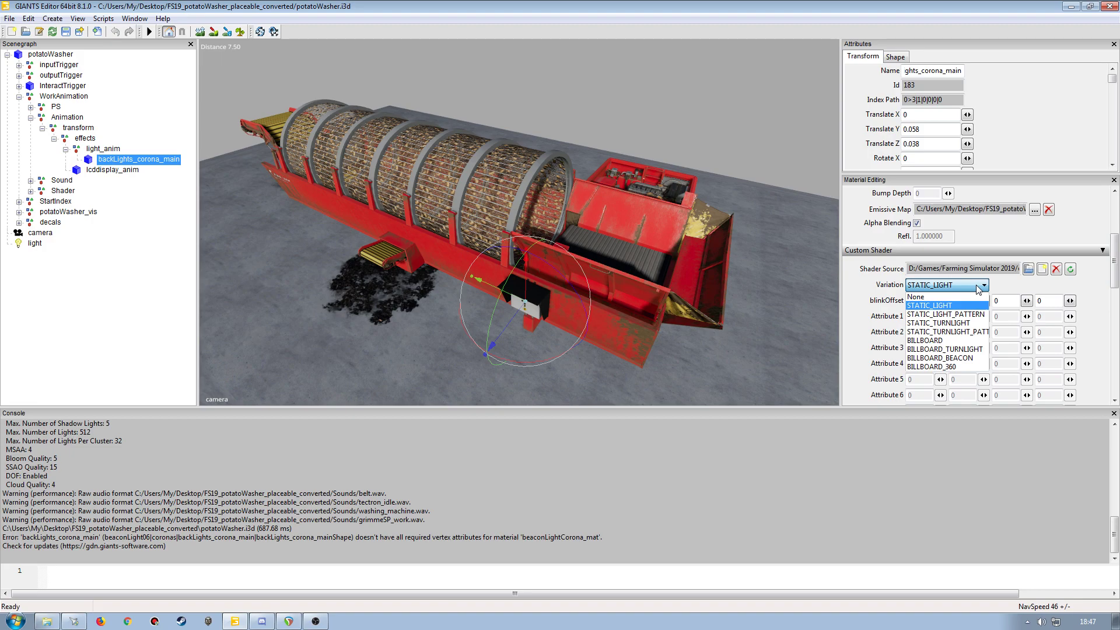
pyautogui.click(979, 287)
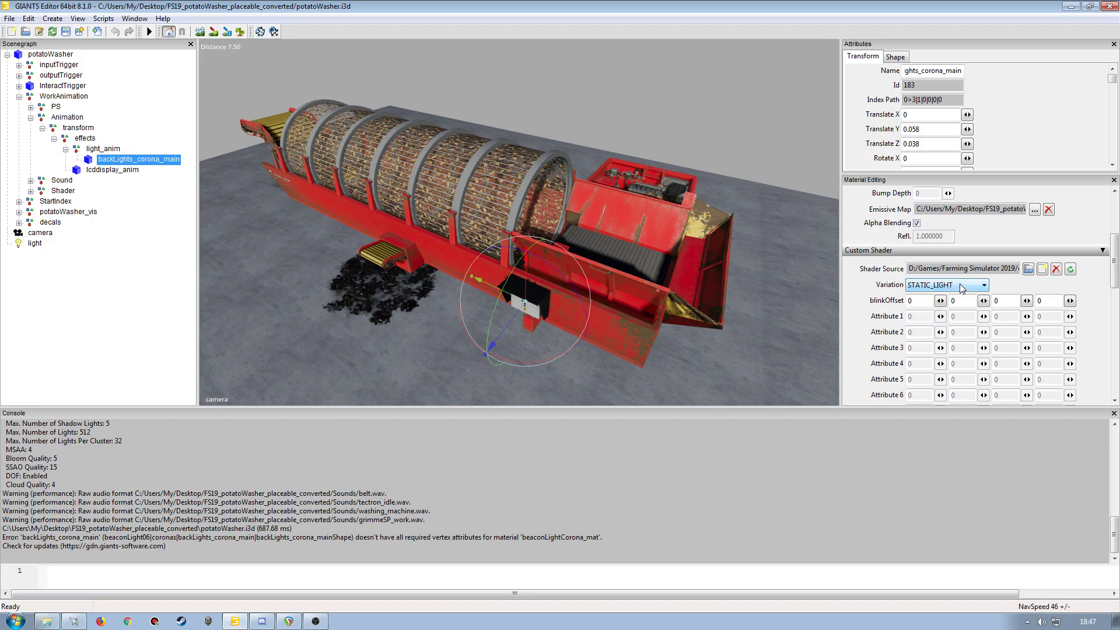
pyautogui.click(960, 285)
pyautogui.click(941, 298)
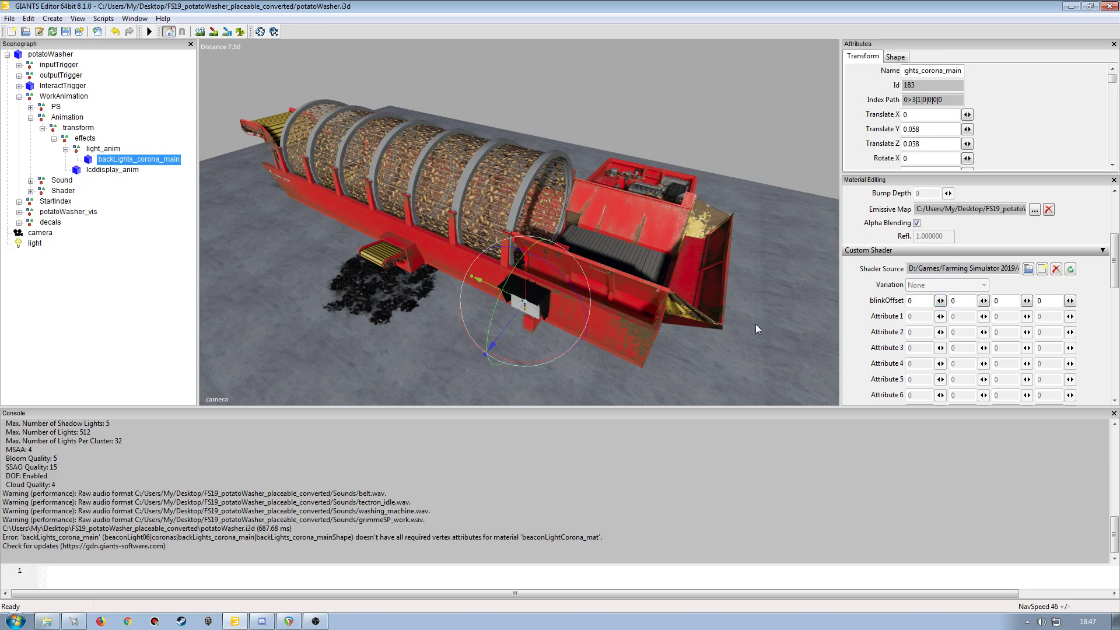
# - Try the STATIC_LIGHT shader variation on the control panel's corona light, and return the variation to None
pyautogui.scroll(5, 604, 315)
pyautogui.keyDown('alt'); pyautogui.moveTo(609, 298); pyautogui.dragTo(650, 219); pyautogui.keyUp('alt')
pyautogui.scroll(-6, 607, 316)
pyautogui.scroll(5, 650, 315)
pyautogui.scroll(10, 650, 313)
pyautogui.click(933, 286)
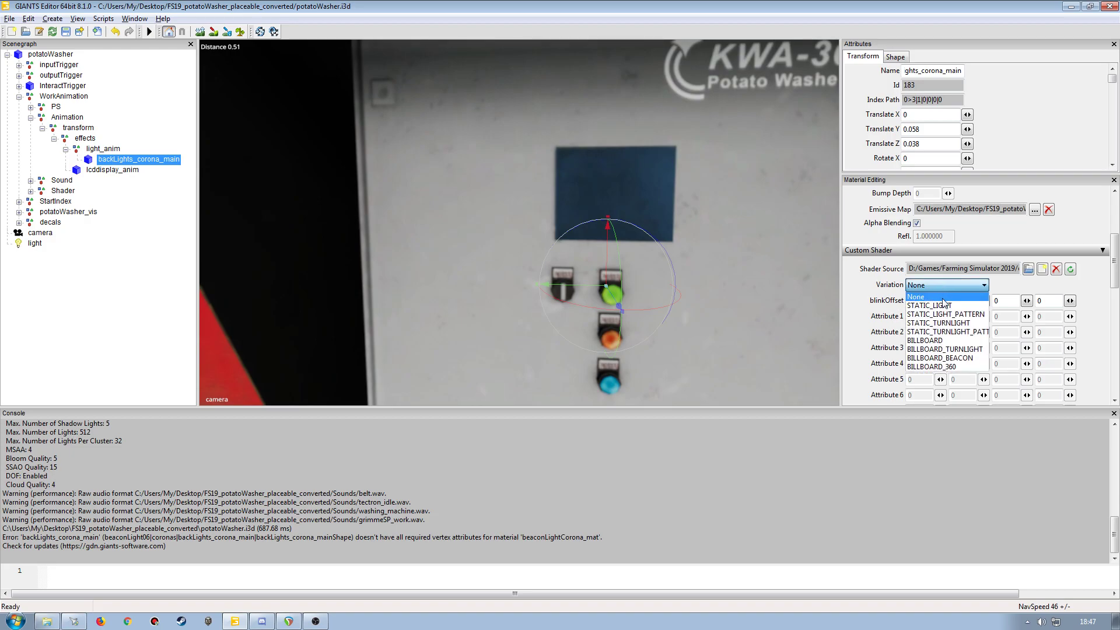
pyautogui.click(941, 298)
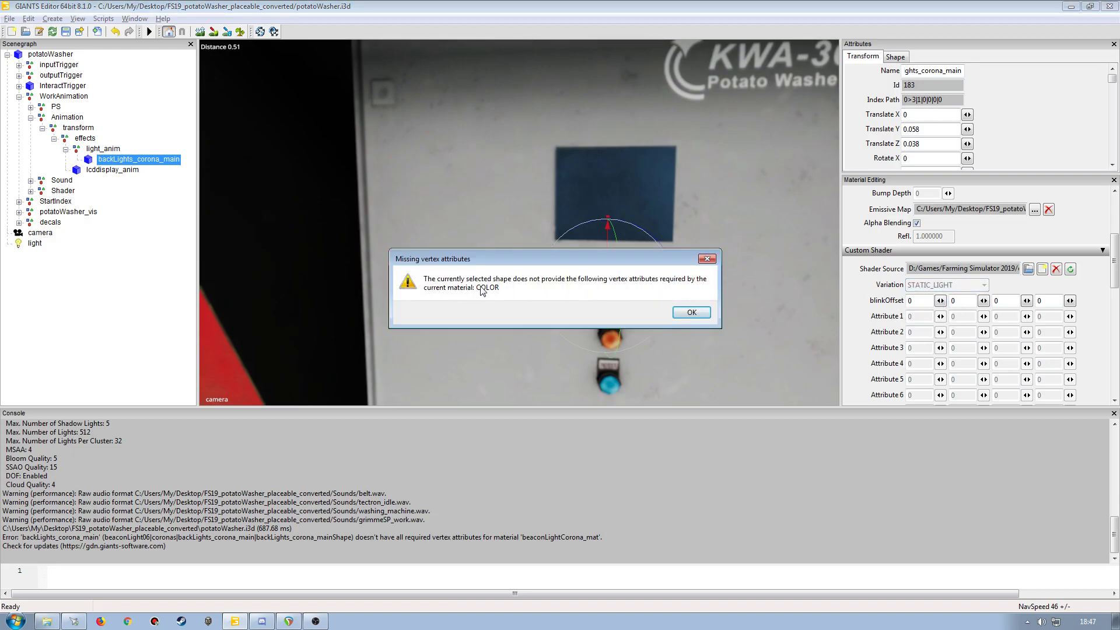
pyautogui.click(690, 313)
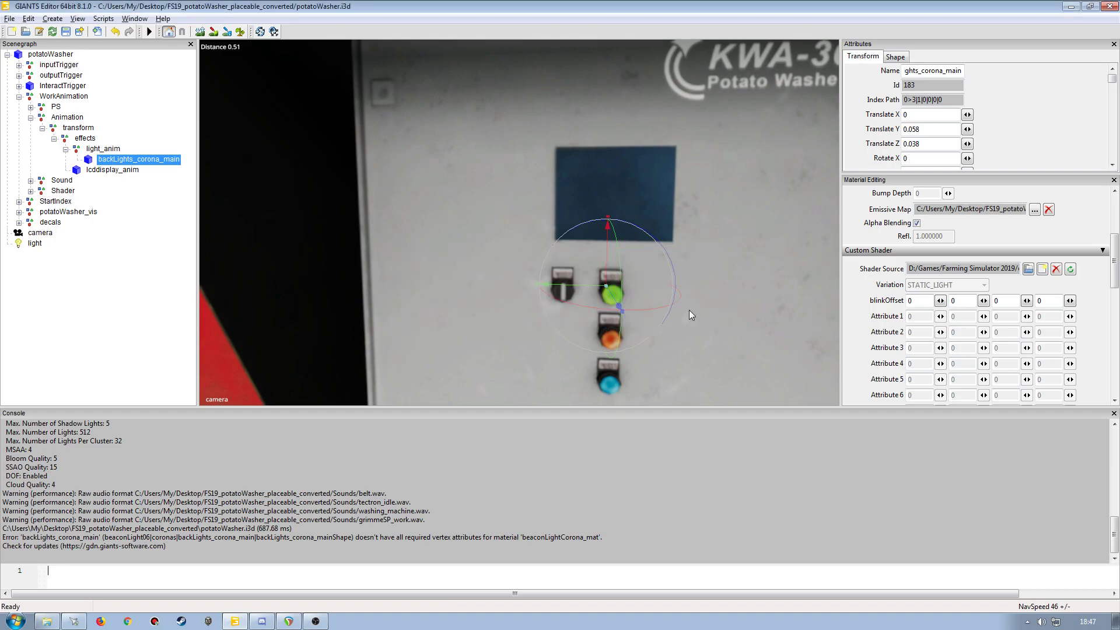
pyautogui.click(946, 284)
pyautogui.click(939, 298)
# - Check the shape attributes of backLights_corona_main, retry the STATIC_LIGHT variation, and restore None
pyautogui.click(895, 58)
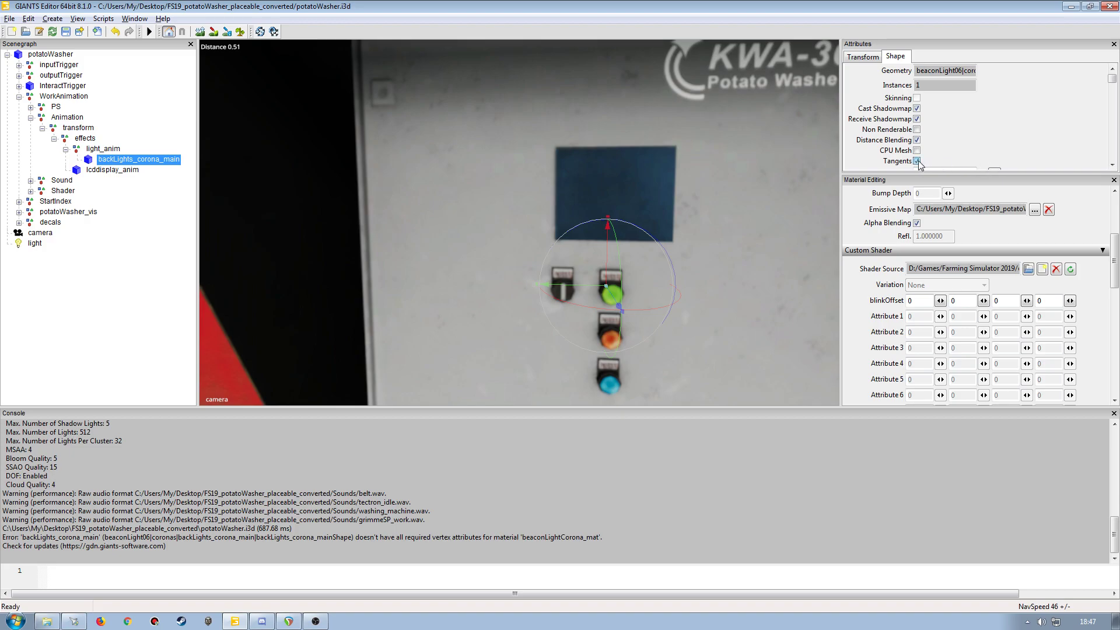
pyautogui.click(961, 285)
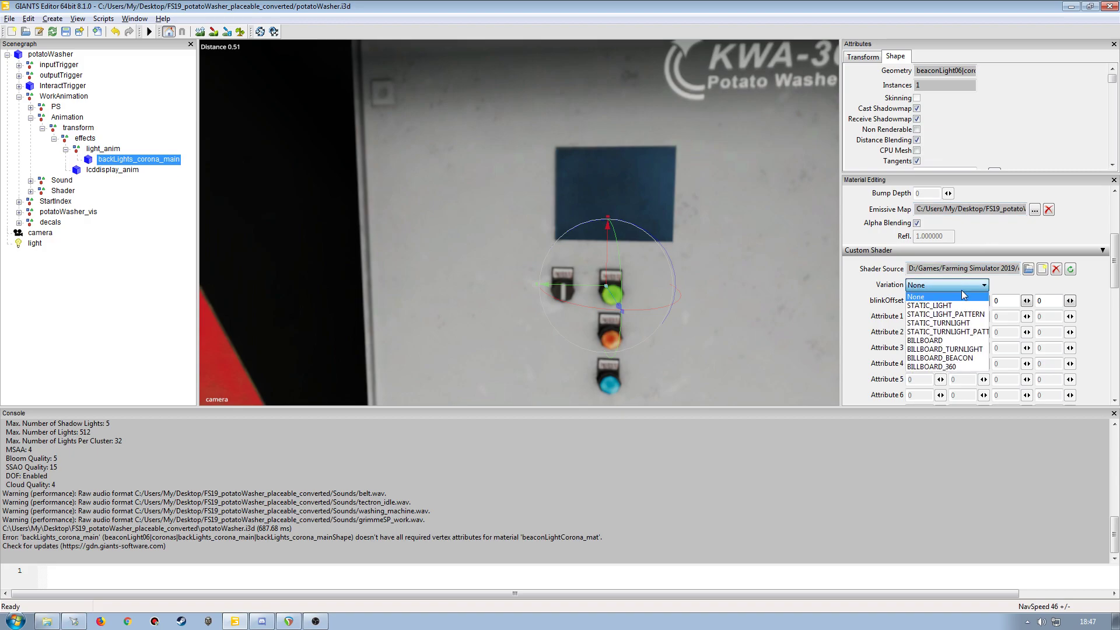
pyautogui.click(961, 306)
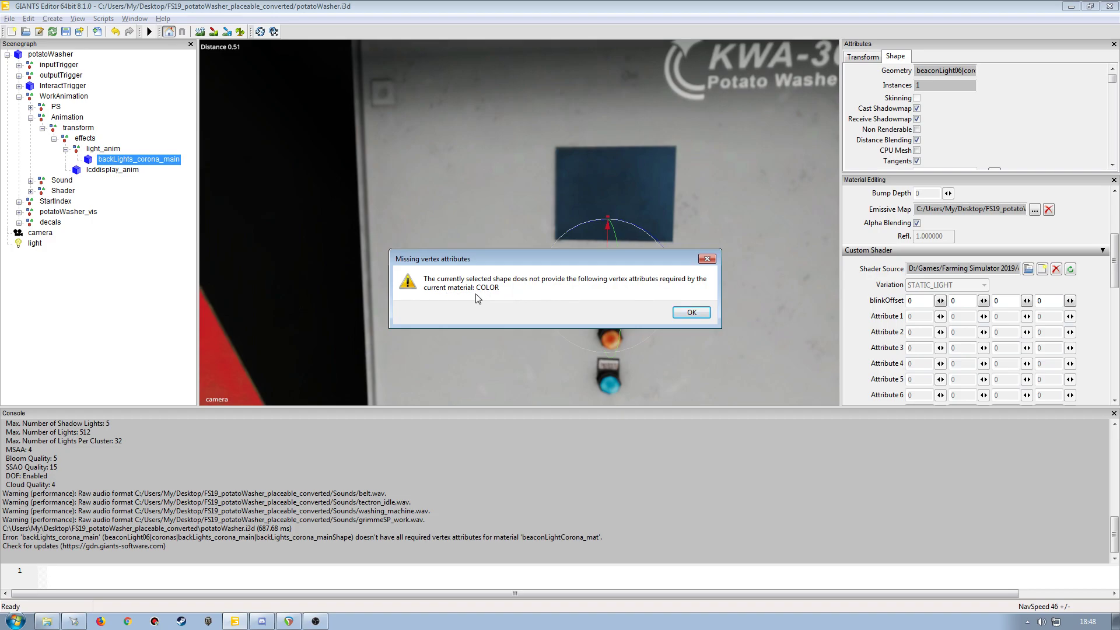
pyautogui.click(692, 312)
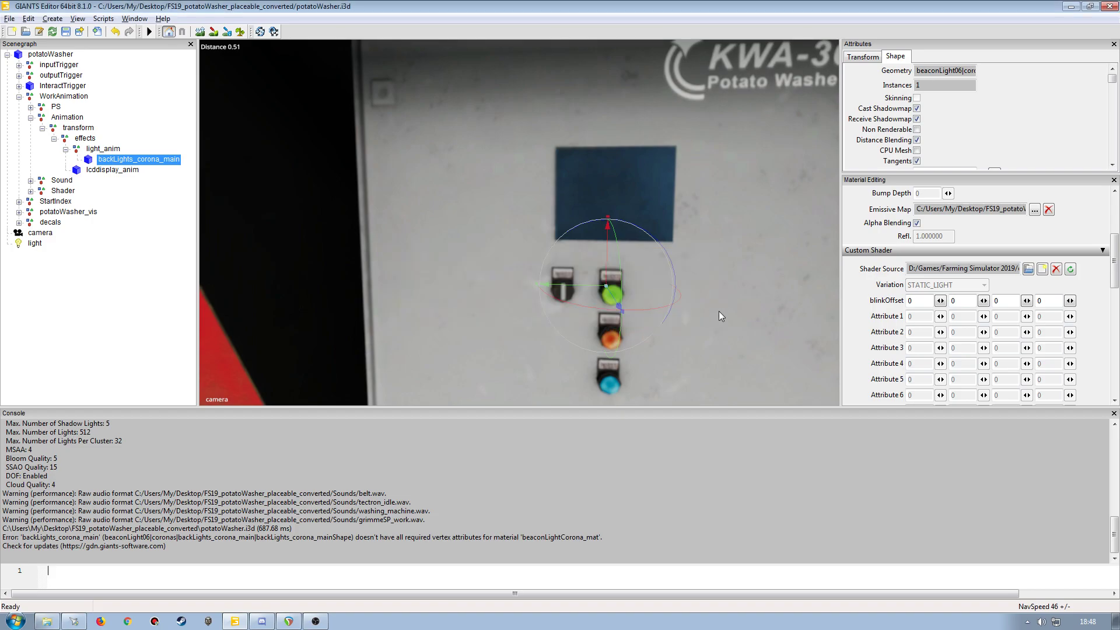
pyautogui.click(937, 285)
pyautogui.click(935, 298)
# - Remove the custom shader from backLights_corona_main and reassign emissiveLightsShader.xml, keeping the variation at None
pyautogui.click(1057, 269)
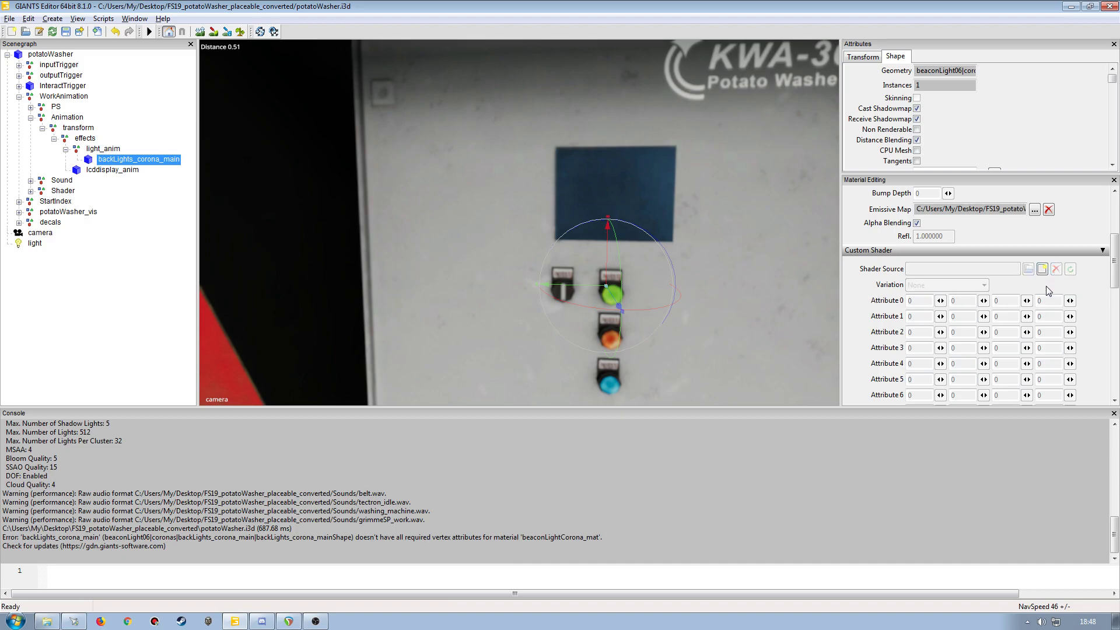
pyautogui.click(1042, 269)
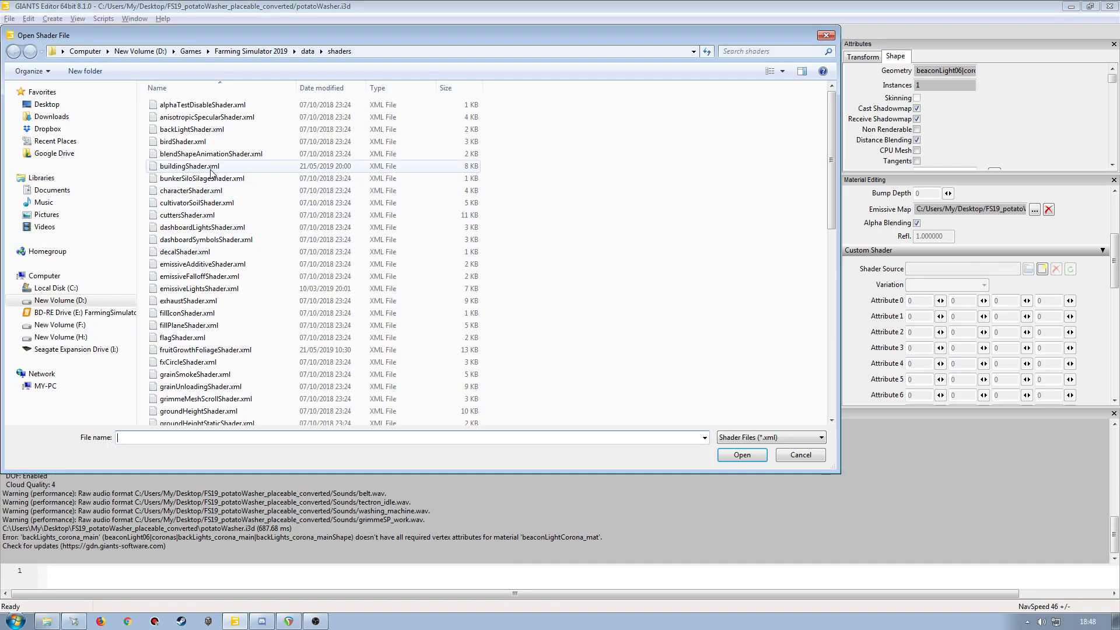
pyautogui.doubleClick(207, 290)
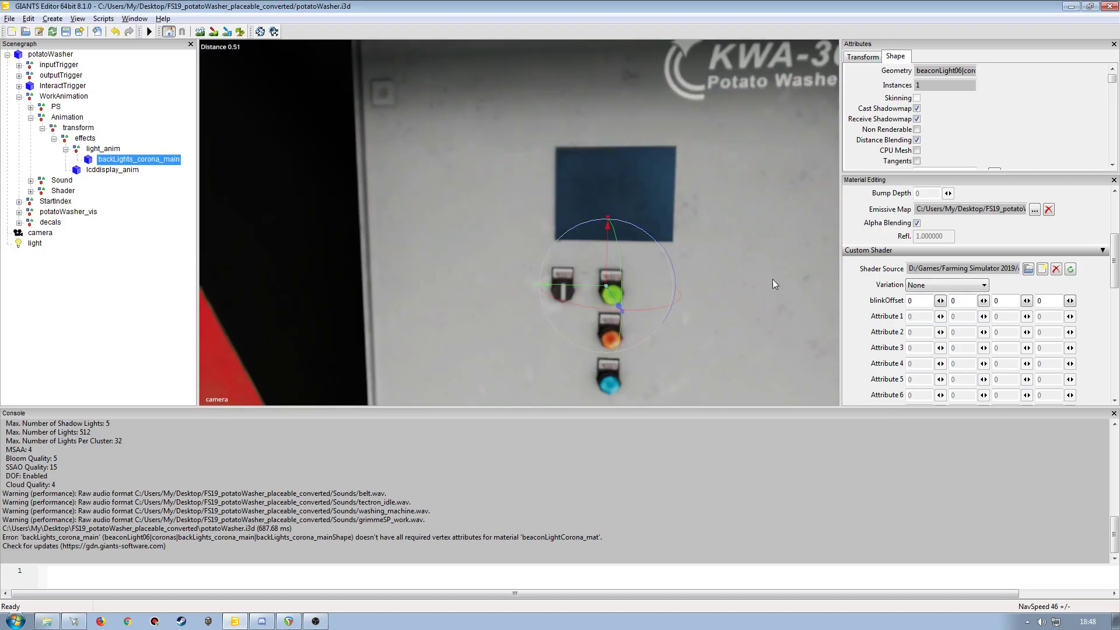
pyautogui.click(940, 285)
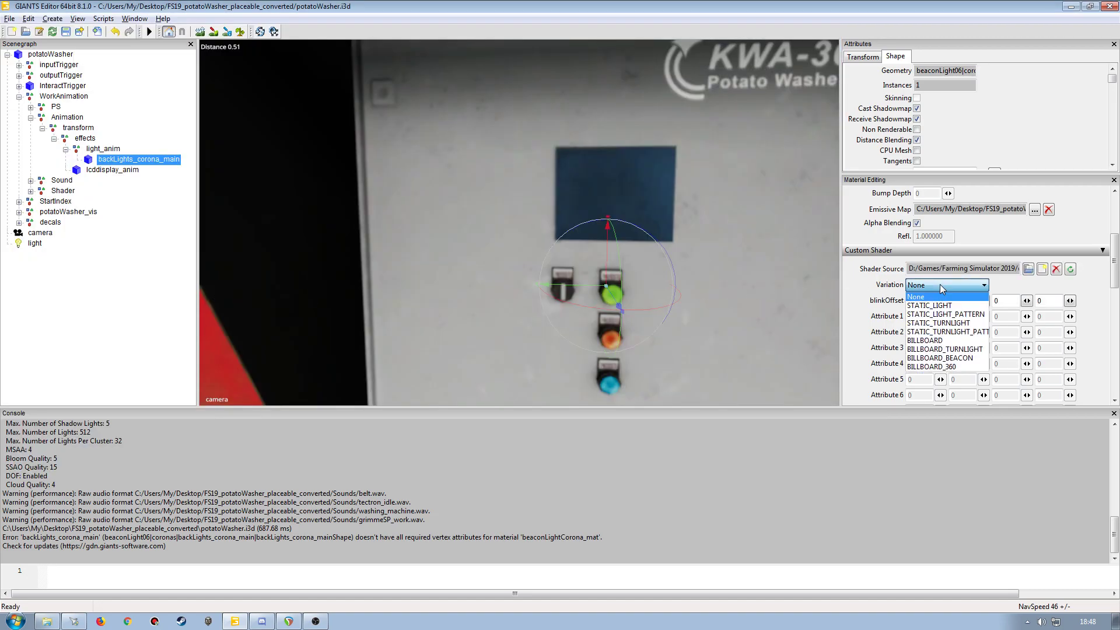
pyautogui.click(940, 285)
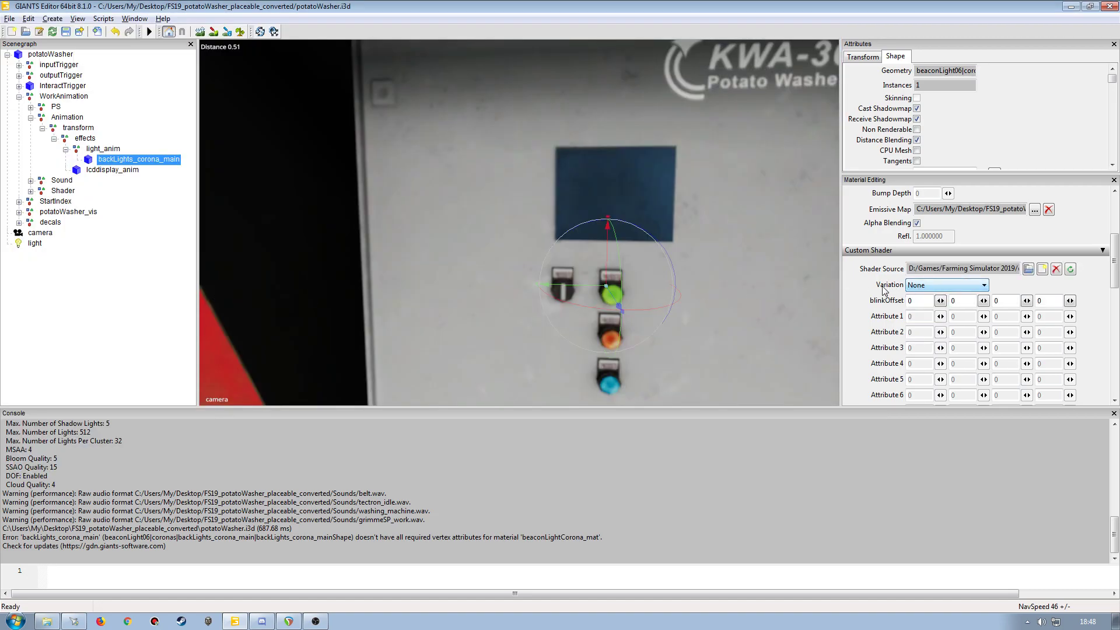
# - Compare the material and custom shader settings of lcddisplay_anim with those of backLights_corona_main
pyautogui.click(117, 171)
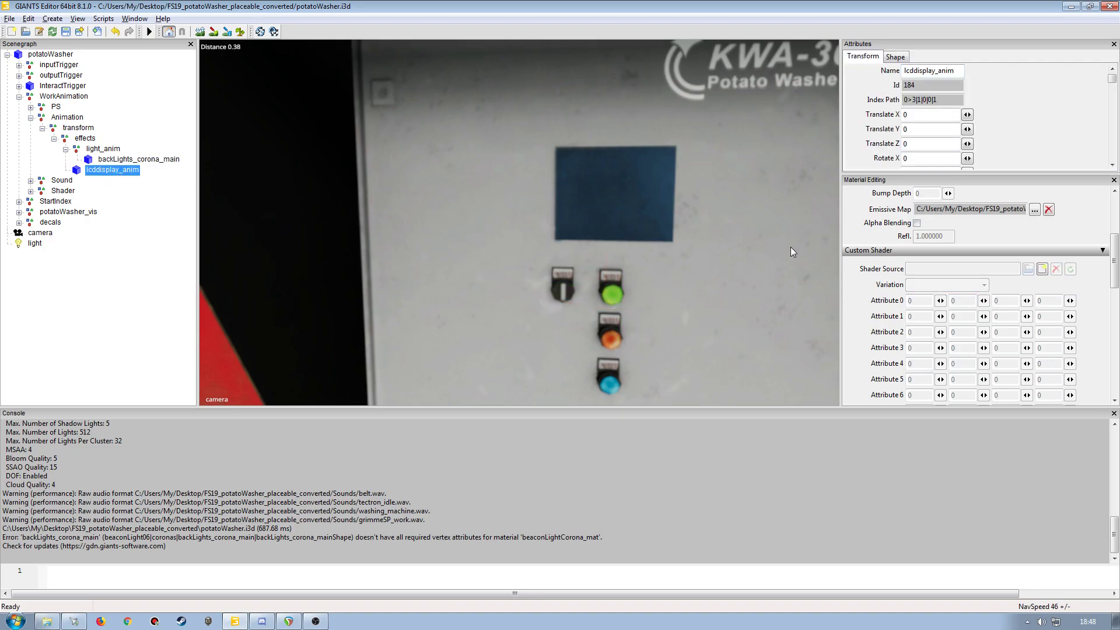
pyautogui.click(150, 161)
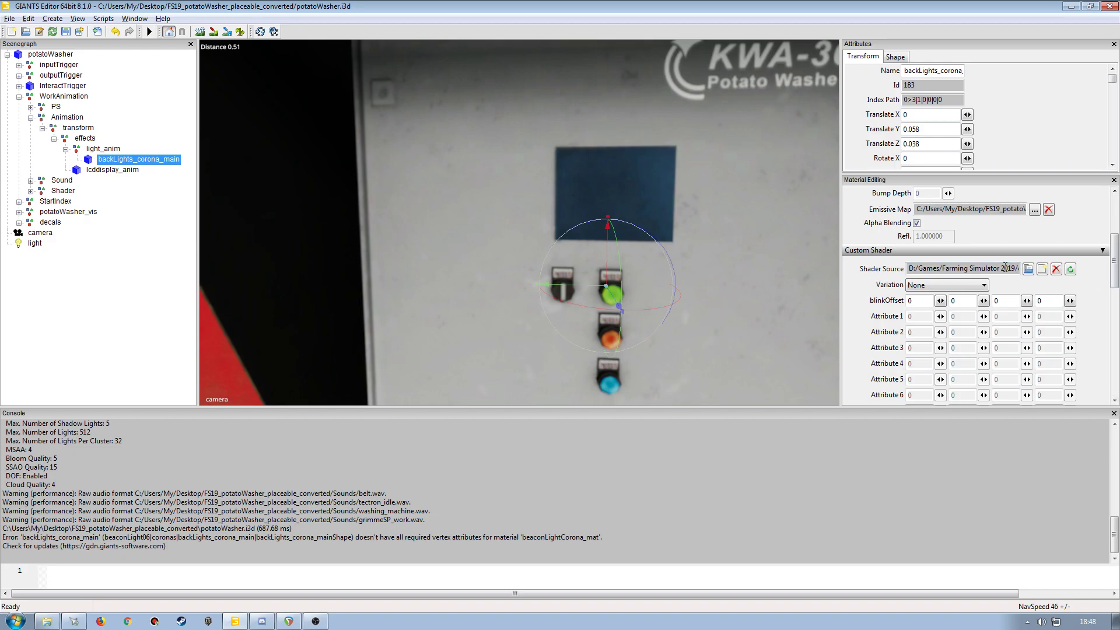
pyautogui.moveTo(1113, 280); pyautogui.dragTo(1115, 230)
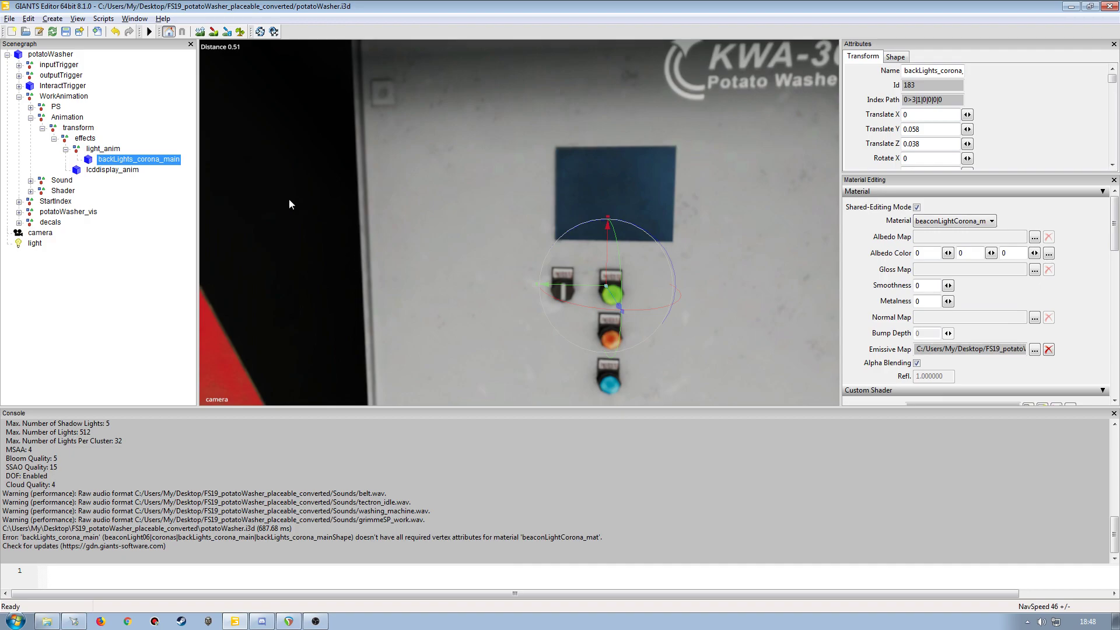
# - Save the scene, and reload potatoWasher.i3d in a restarted GIANTS Editor to check for the backLights_corona_main material error
pyautogui.click(66, 32)
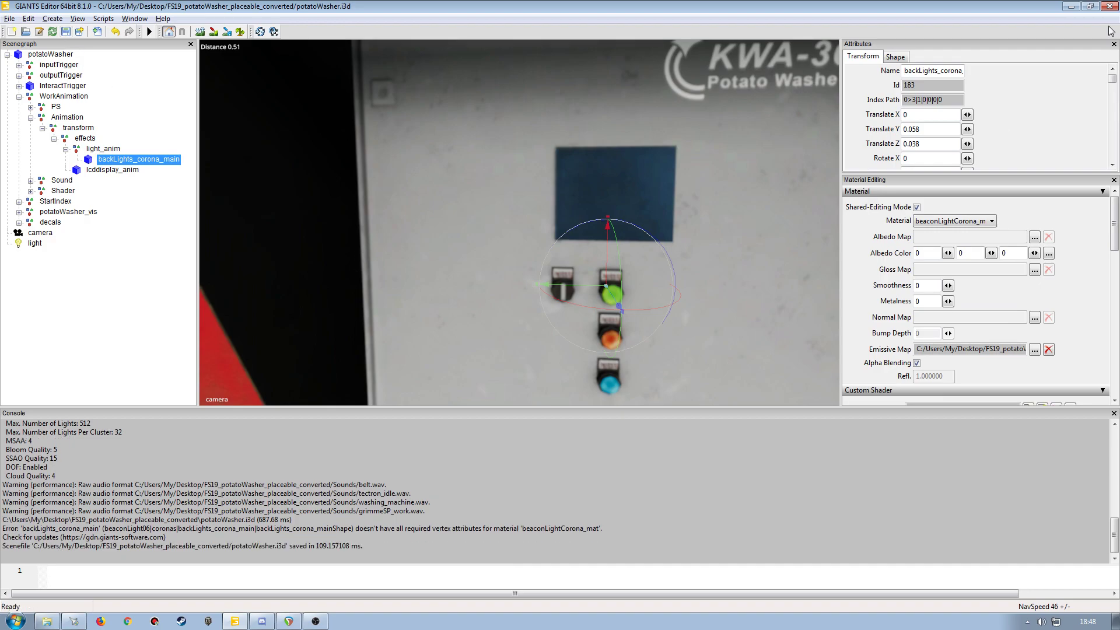
pyautogui.click(1109, 6)
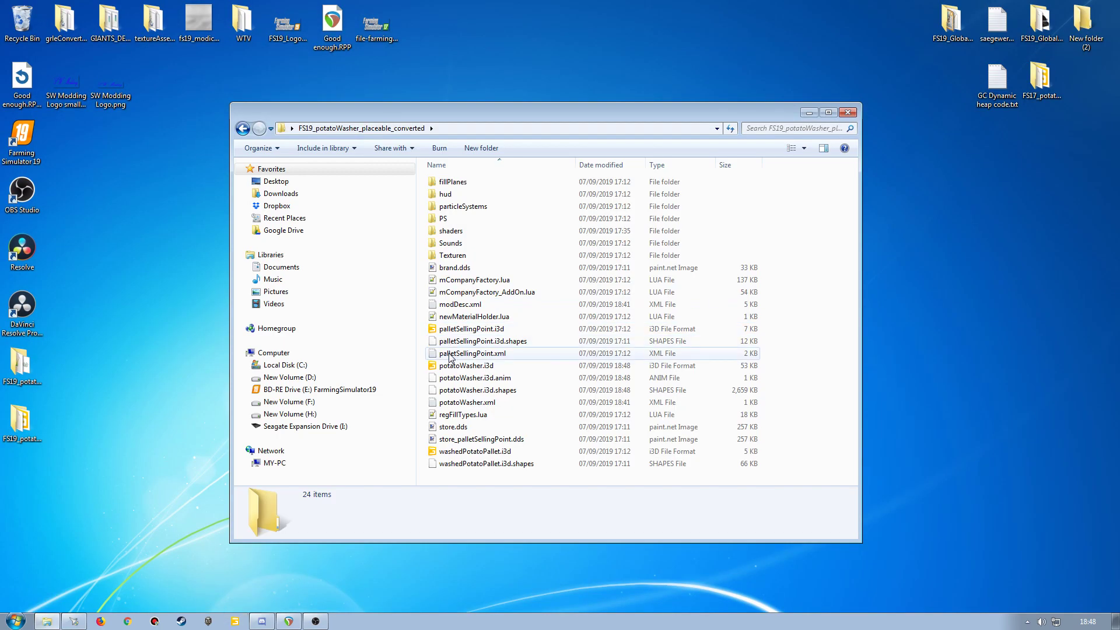
pyautogui.doubleClick(458, 365)
pyautogui.click(561, 383)
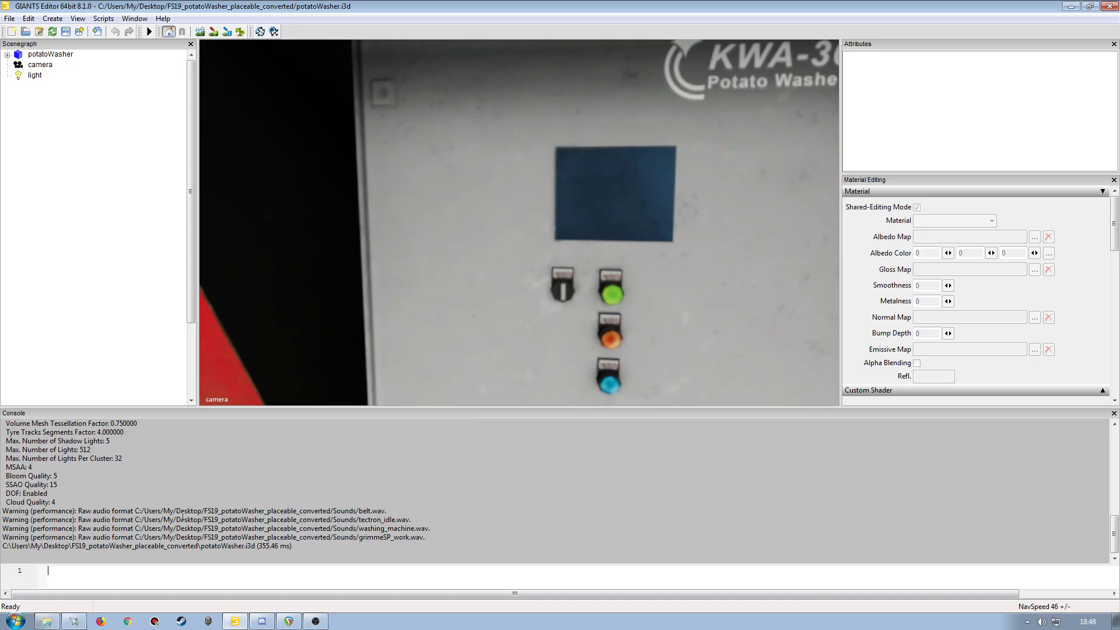
pyautogui.scroll(-10, 495, 255)
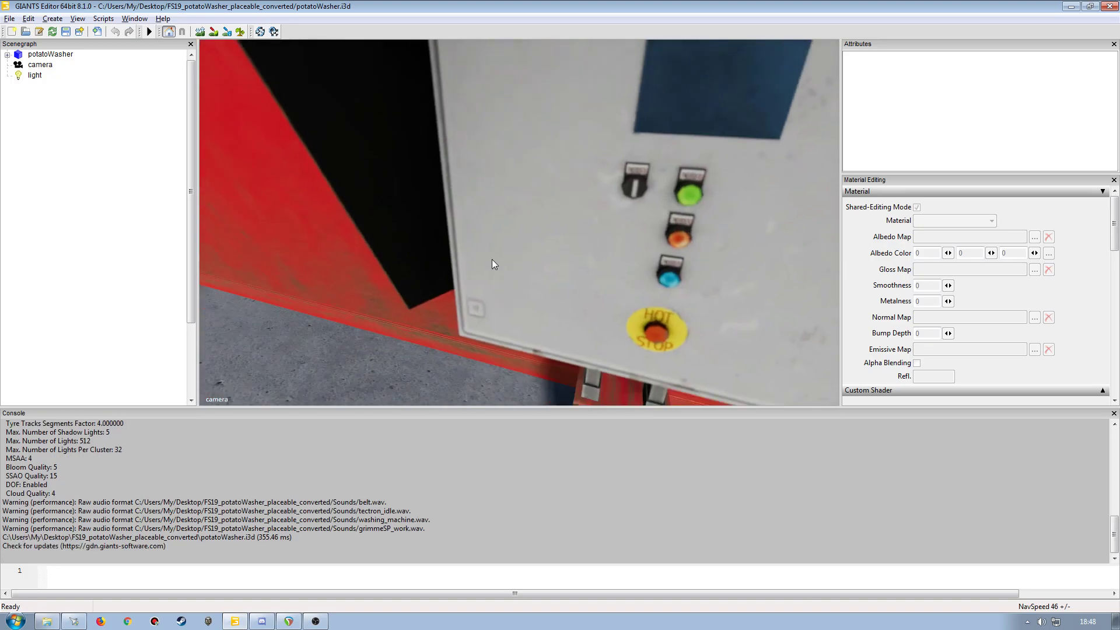
pyautogui.scroll(6, 474, 246)
pyautogui.keyDown('alt'); pyautogui.moveTo(474, 271); pyautogui.dragTo(460, 225); pyautogui.keyUp('alt')
pyautogui.scroll(-5, 427, 257)
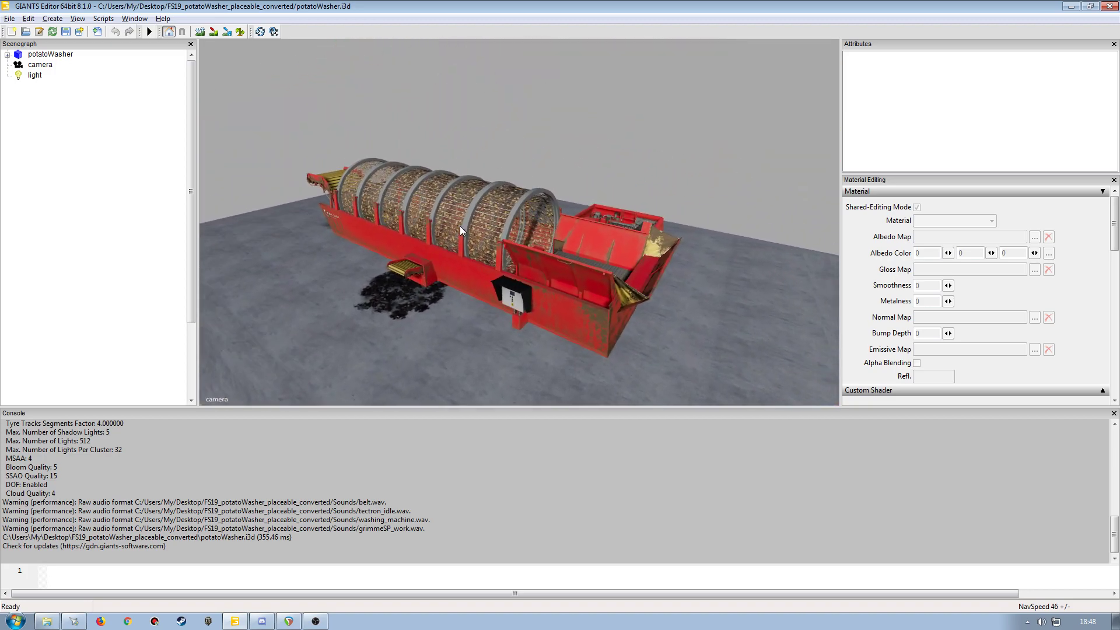